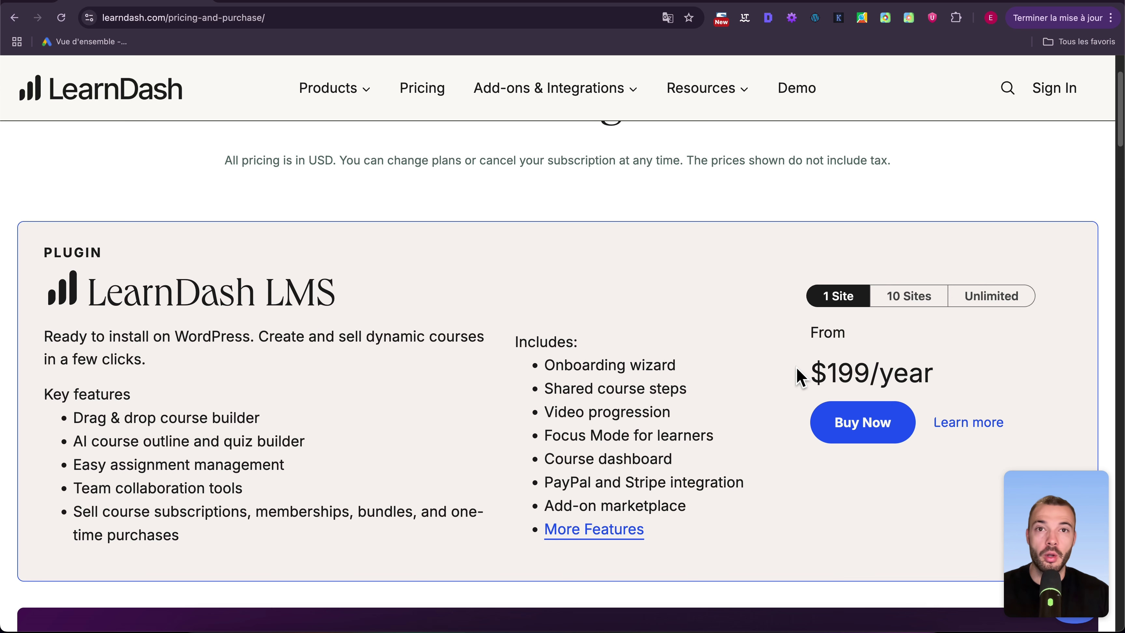
Add the 1-site LearnDash LMS plan to the cart, proceed to checkout and review the purchase form.
click(854, 426)
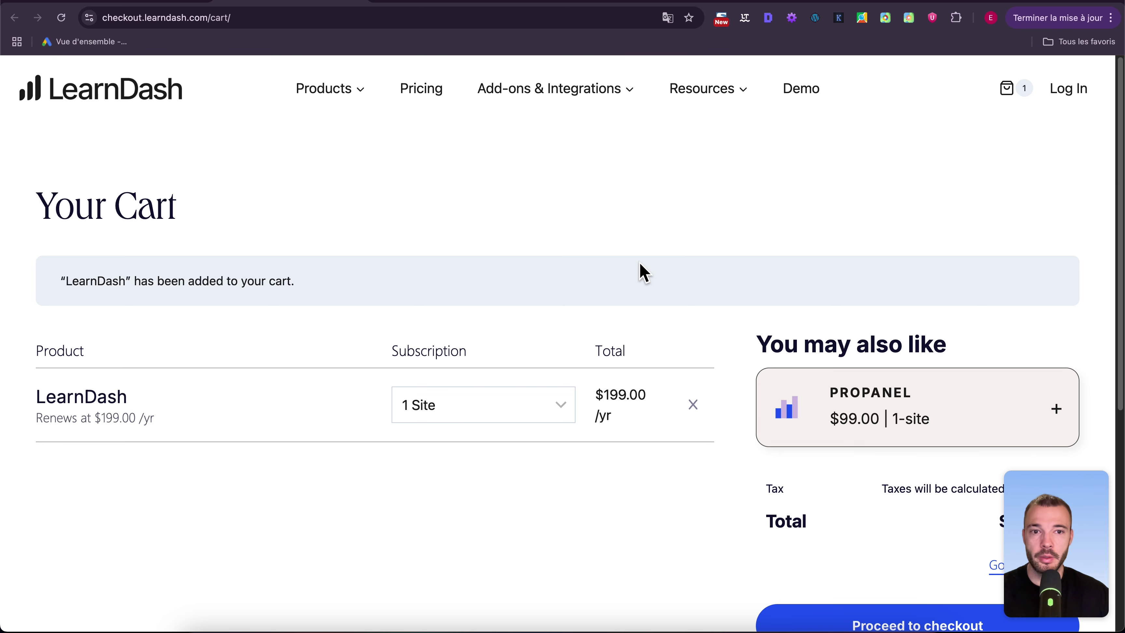
scroll(638, 272, down, 3)
click(875, 519)
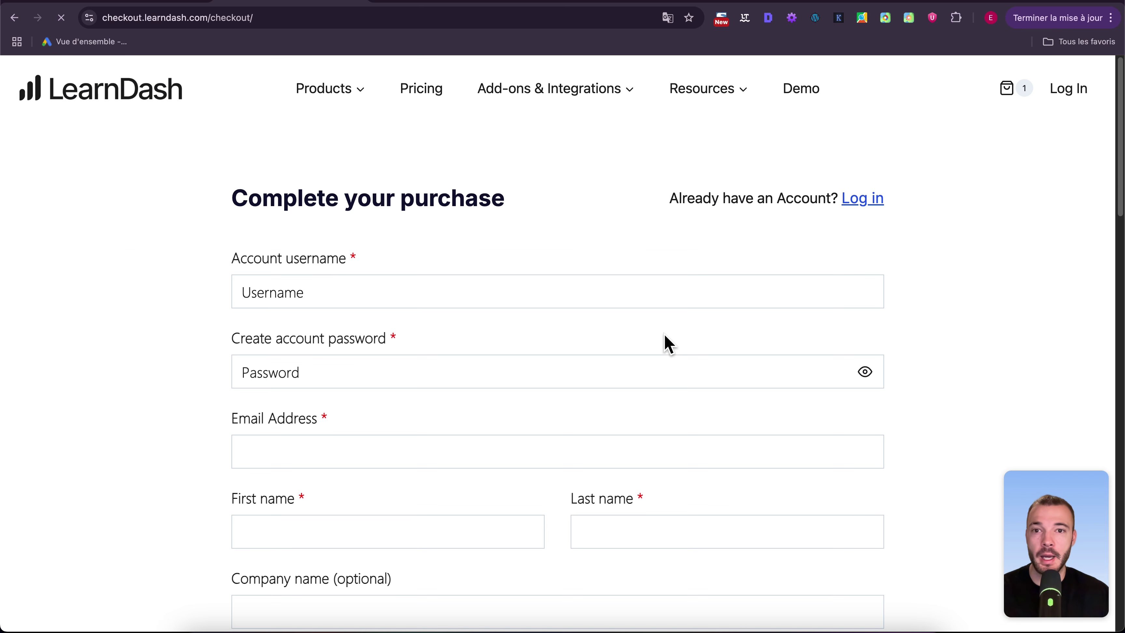
scroll(711, 337, down, 10)
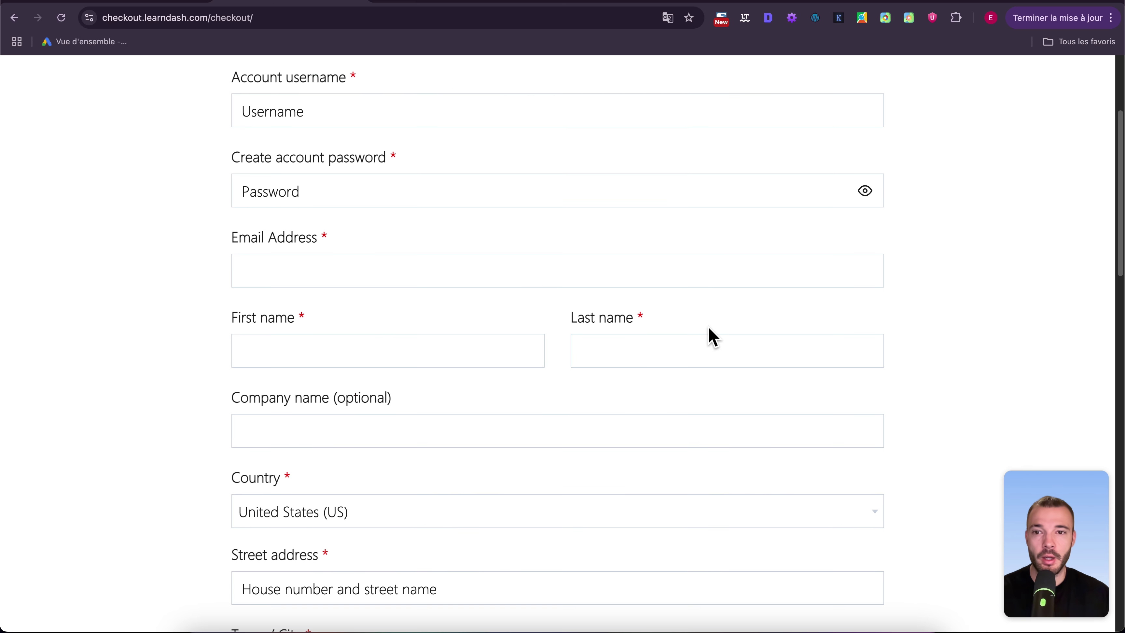
scroll(711, 336, down, 7)
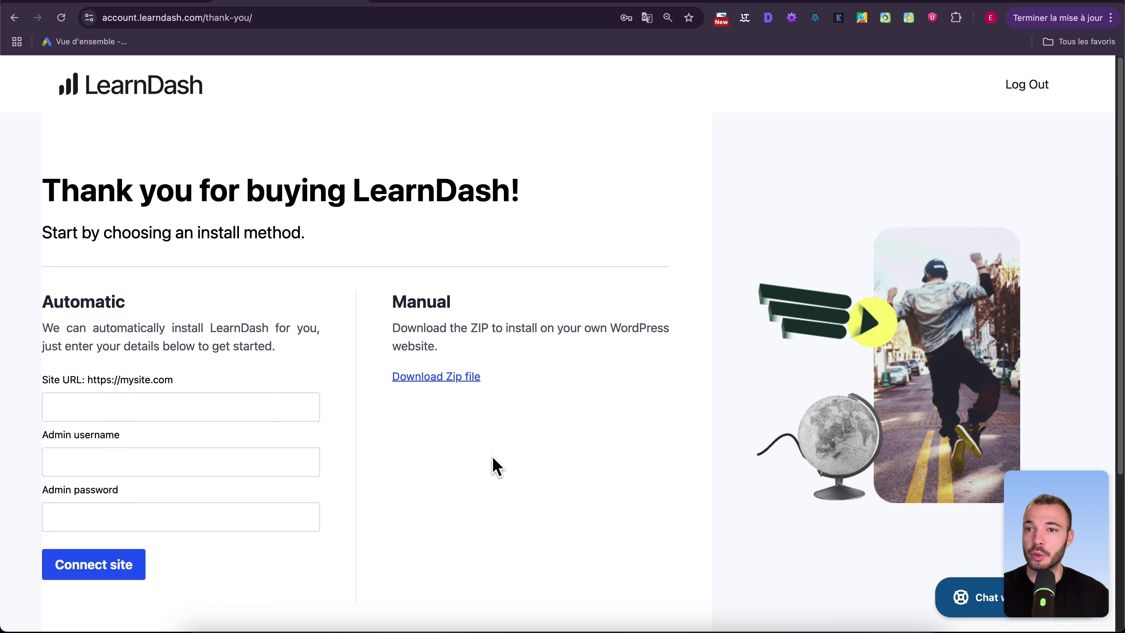
Download the LearnDash plugin ZIP file for manual installation on a WordPress website.
scroll(492, 464, down, 1)
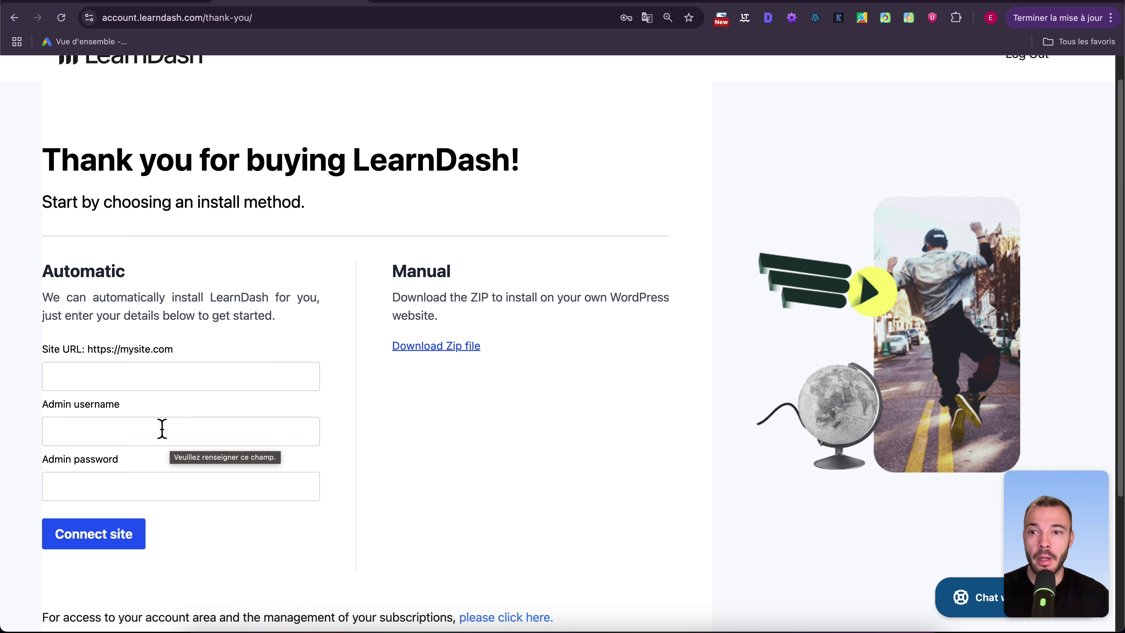
scroll(467, 467, down, 1)
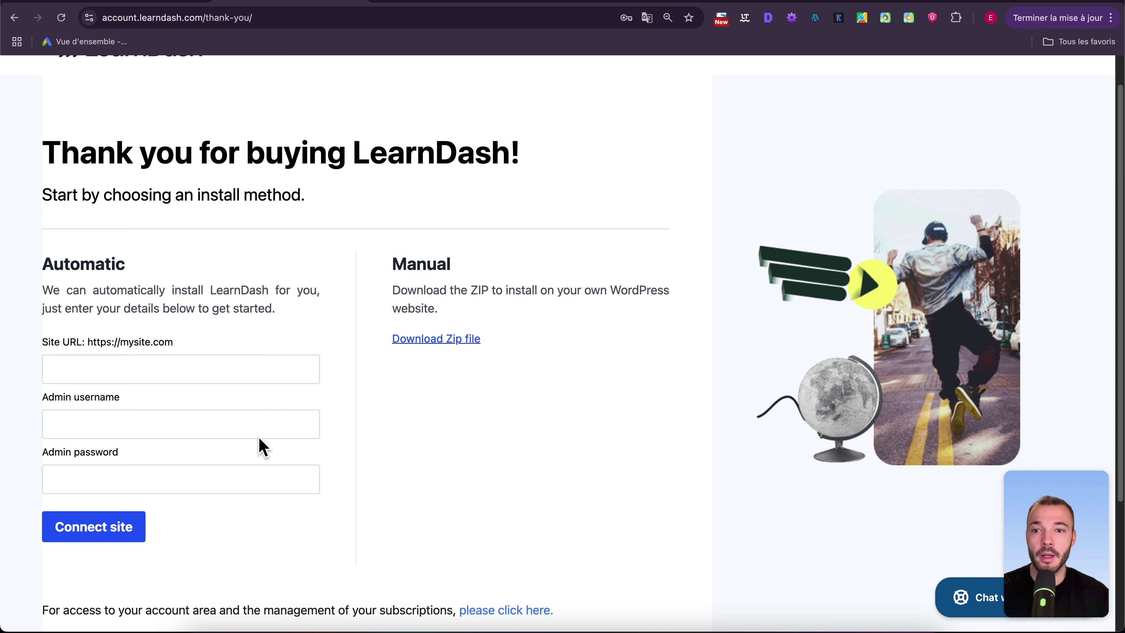
click(434, 340)
scroll(530, 321, down, 1)
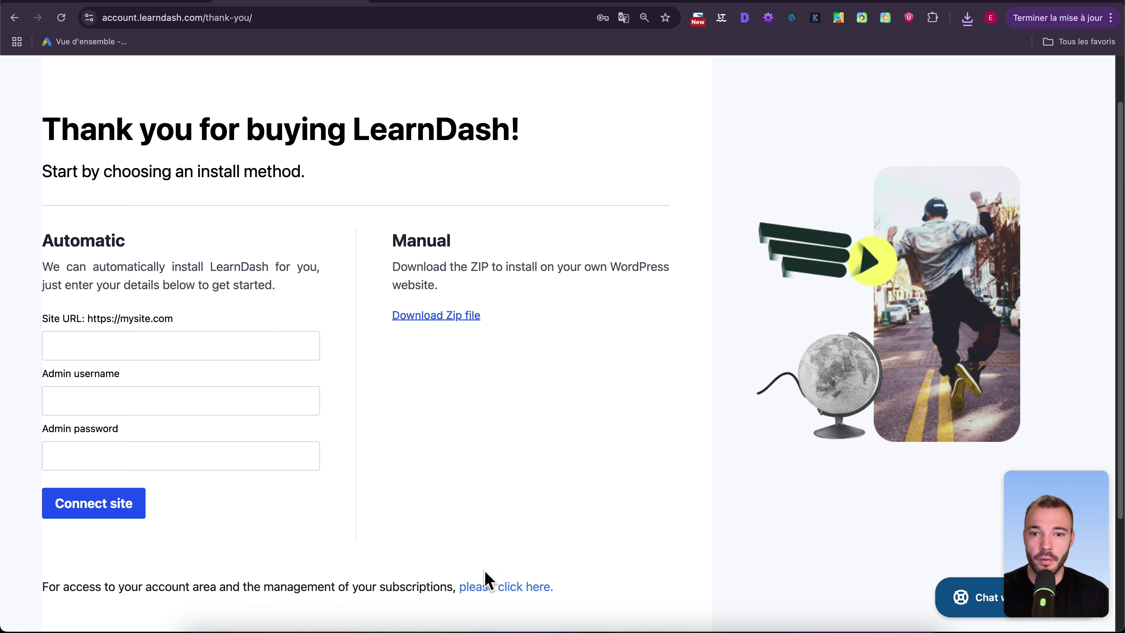
Go to the LearnDash account area and open the management details of the LearnDash subscription.
click(515, 588)
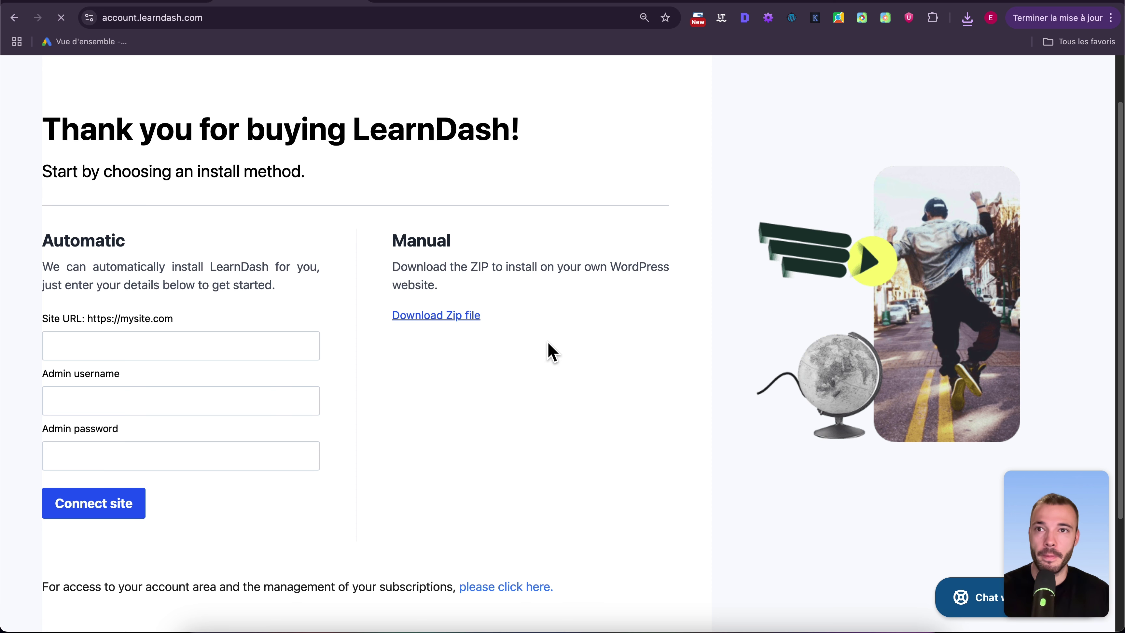
click(1043, 212)
scroll(656, 270, down, 3)
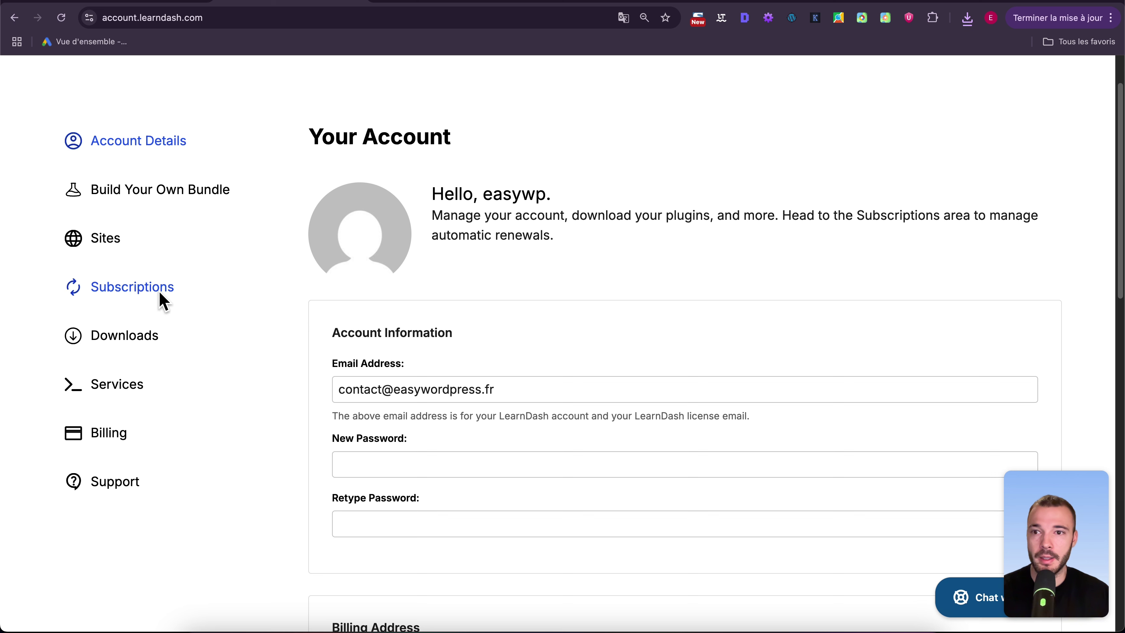
click(133, 293)
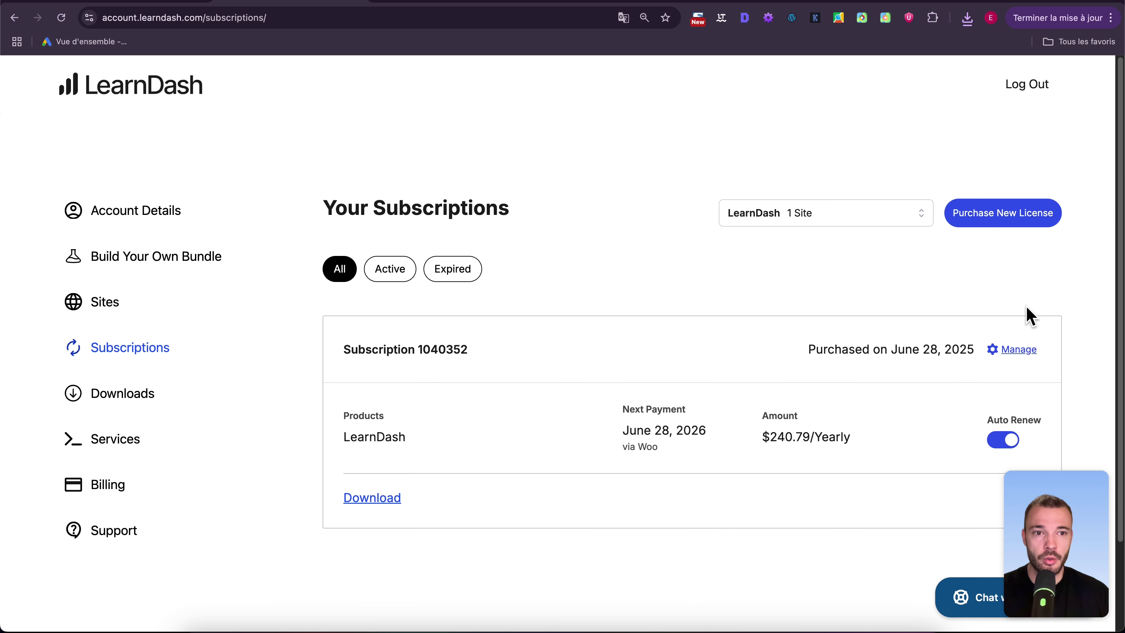
click(1016, 354)
scroll(793, 359, down, 1)
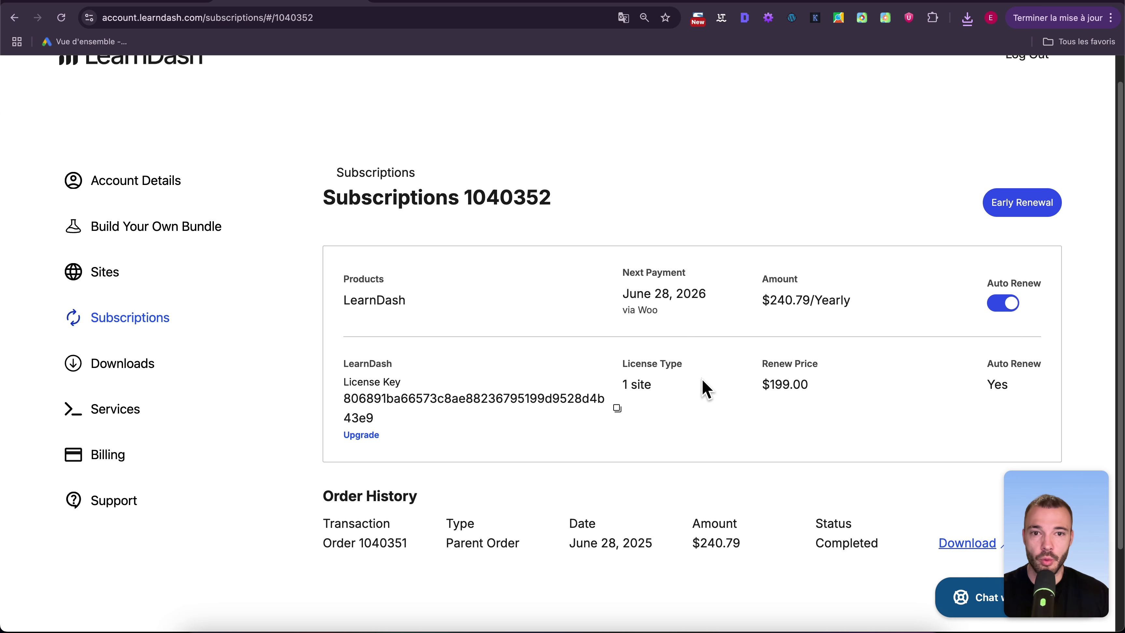
Switch to the WordPress dashboard and install a plugin from the uploaded file sfwd-lms.4.22.1.zip.
click(427, 3)
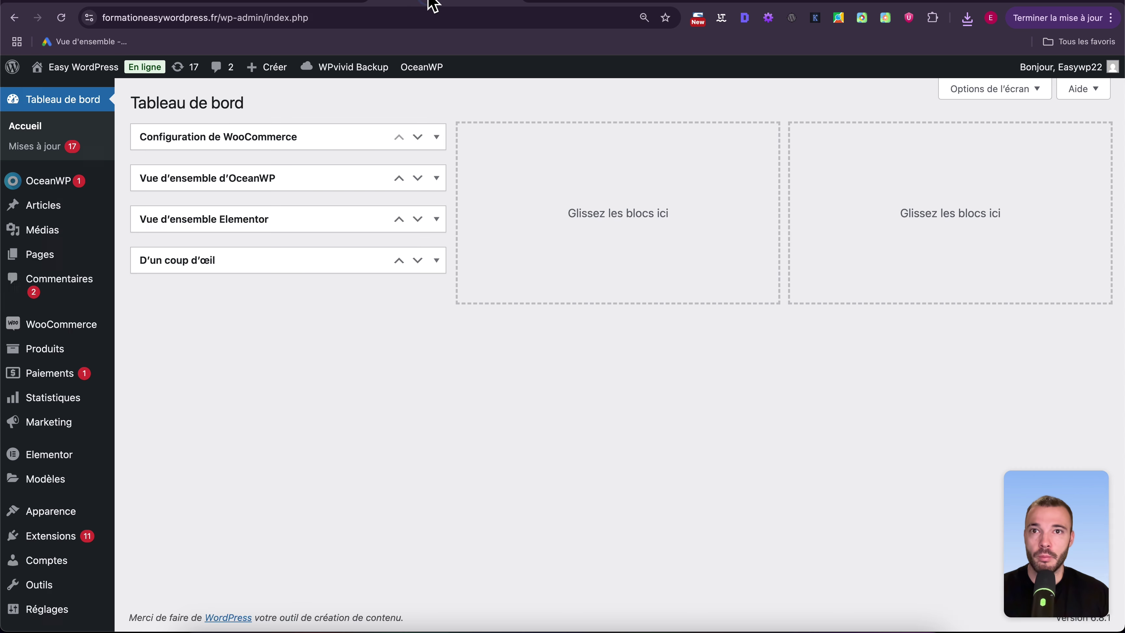
scroll(327, 272, down, 1)
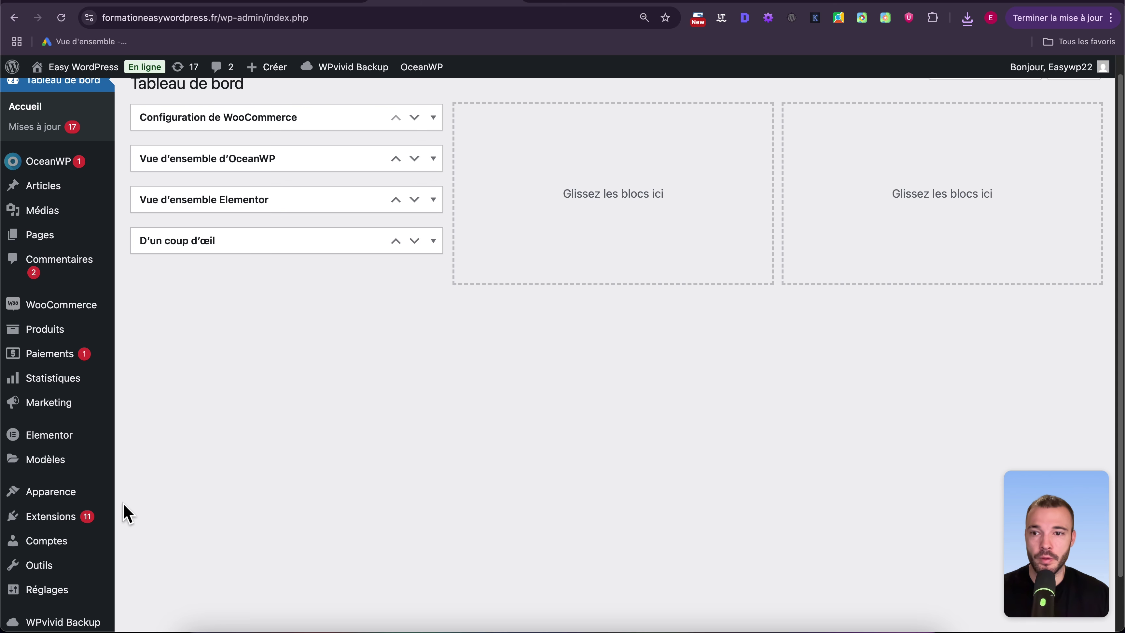
mouse_move(119, 517)
click(155, 546)
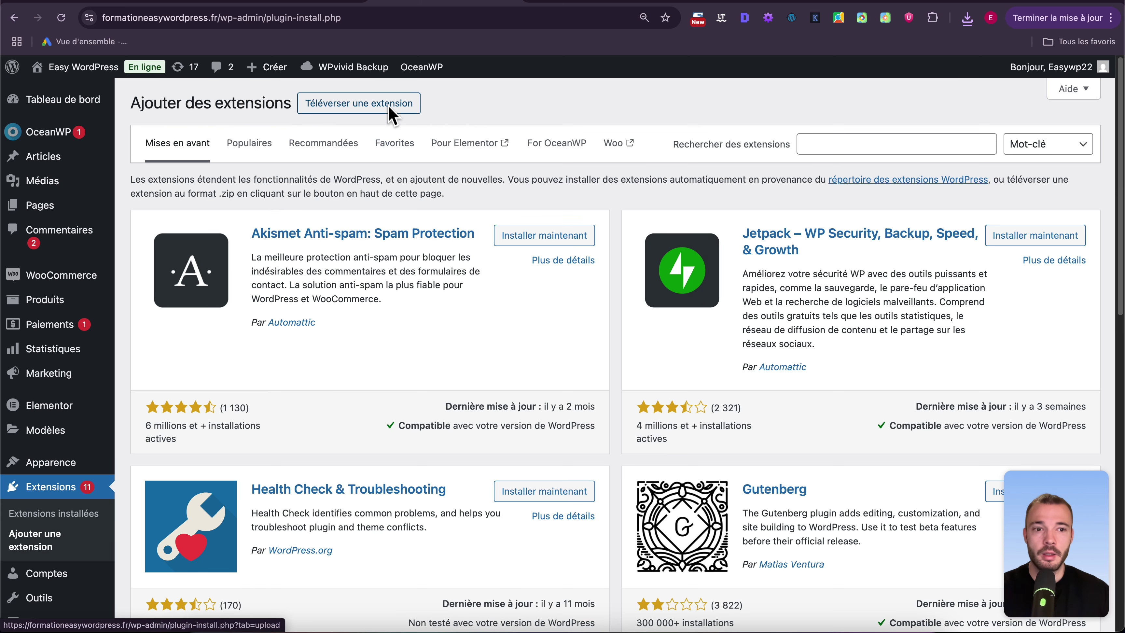
click(389, 107)
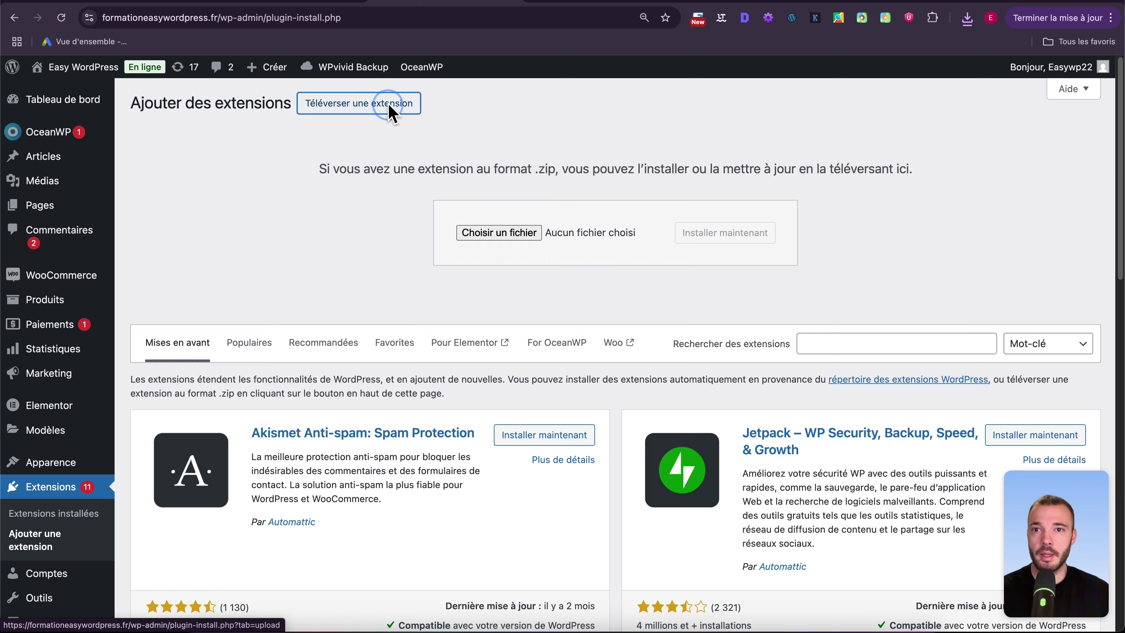
click(518, 235)
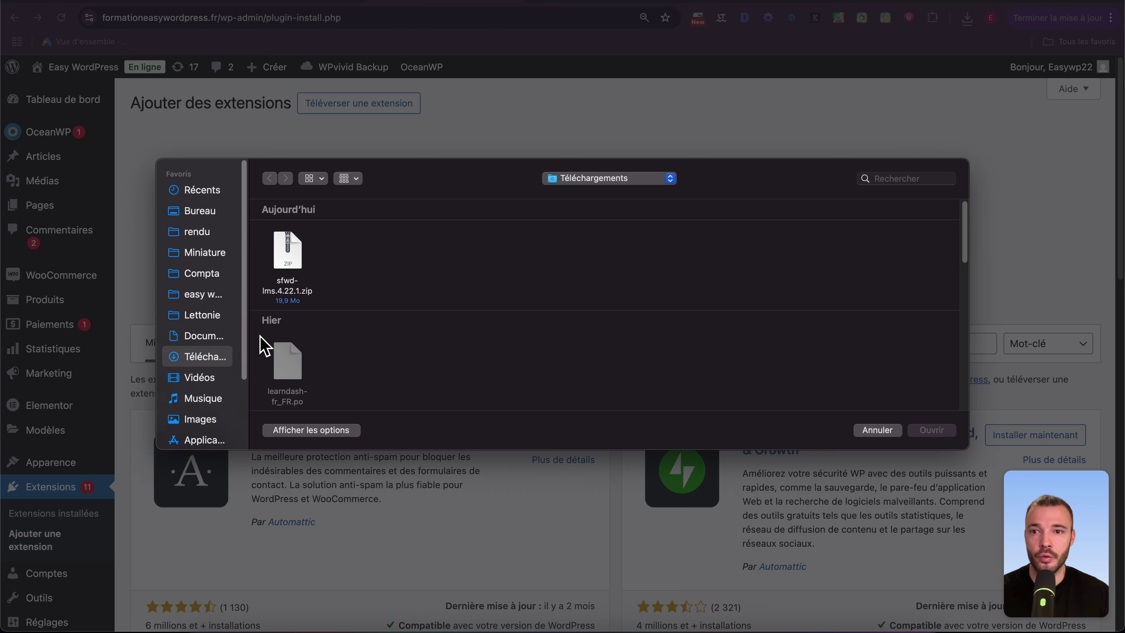
click(290, 257)
double_click(292, 262)
click(724, 239)
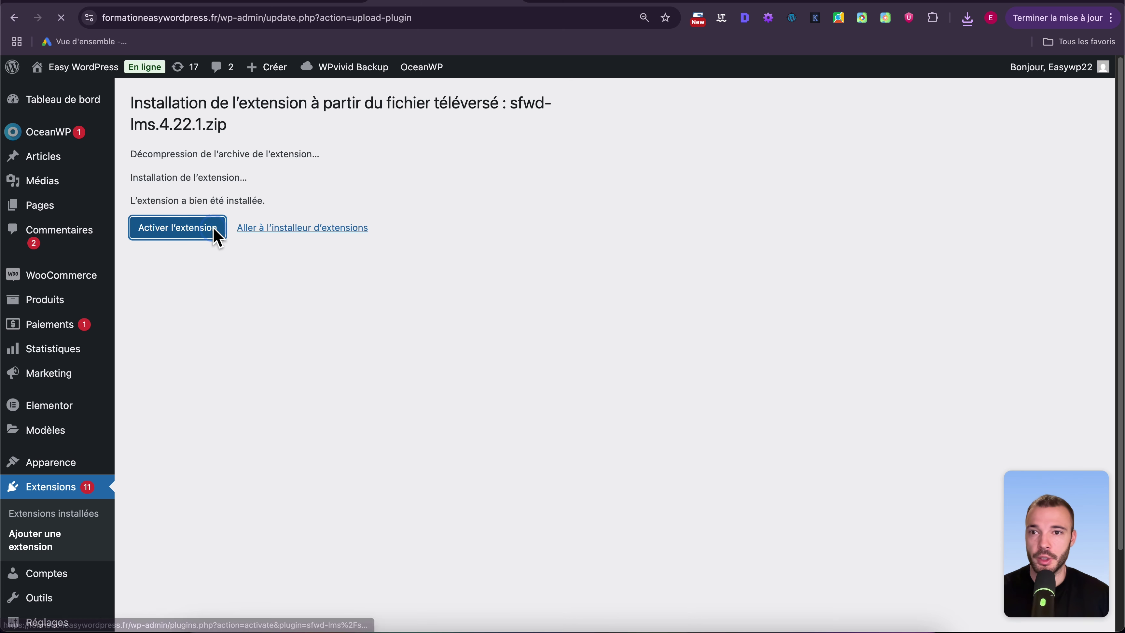
Activate the uploaded plugin and dismiss the LearnDash first-use pop-up and the notices above the plugin list.
click(214, 230)
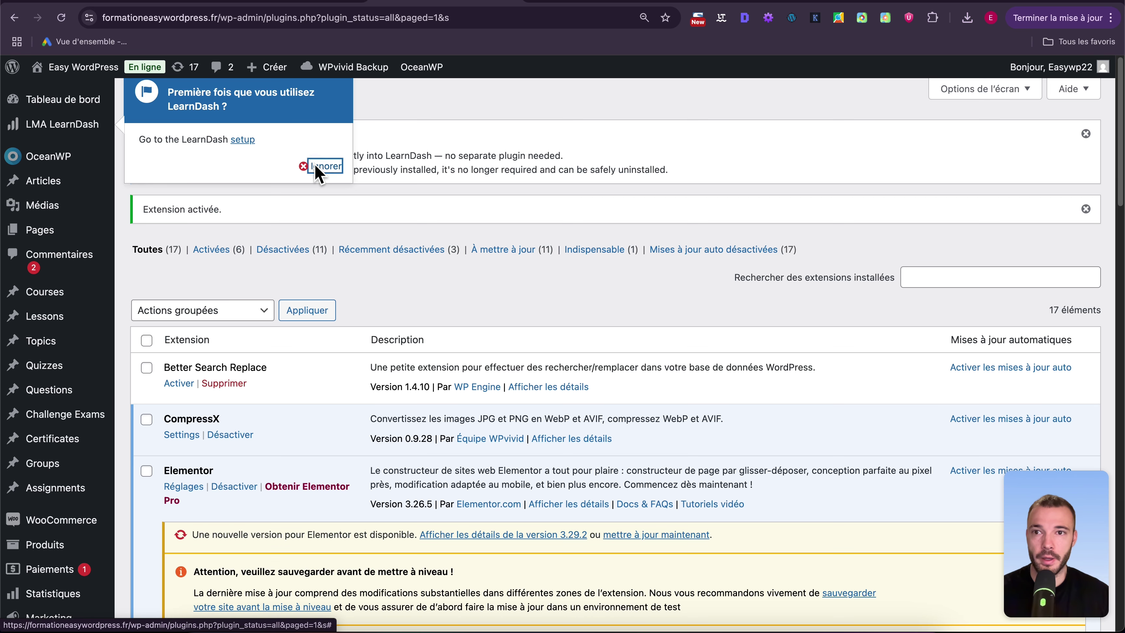
click(313, 164)
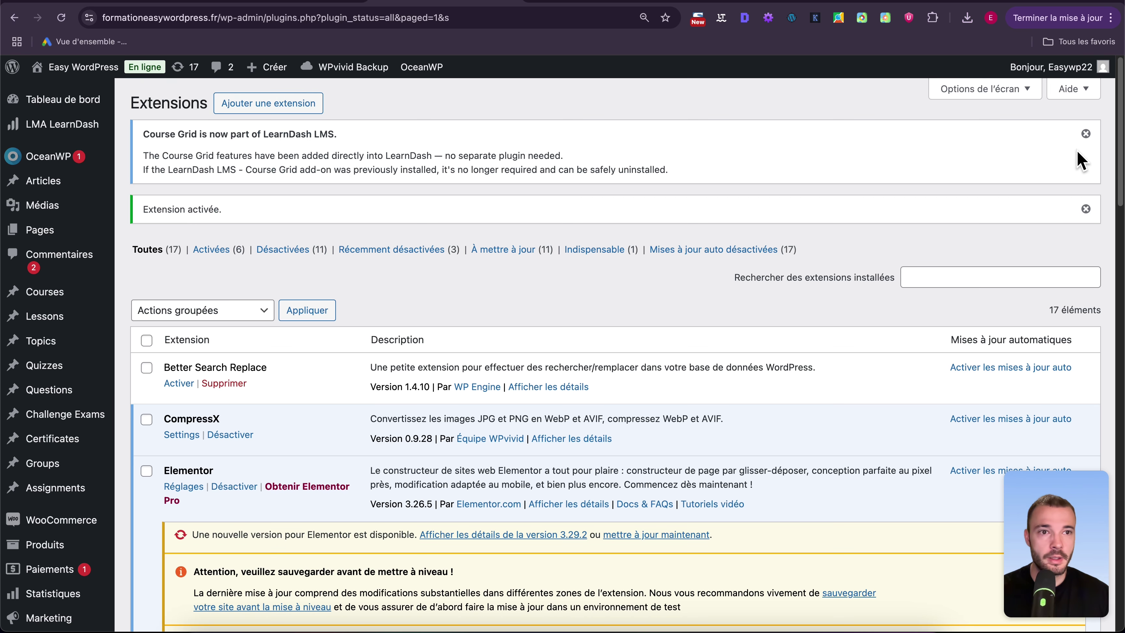
click(1085, 134)
click(1085, 135)
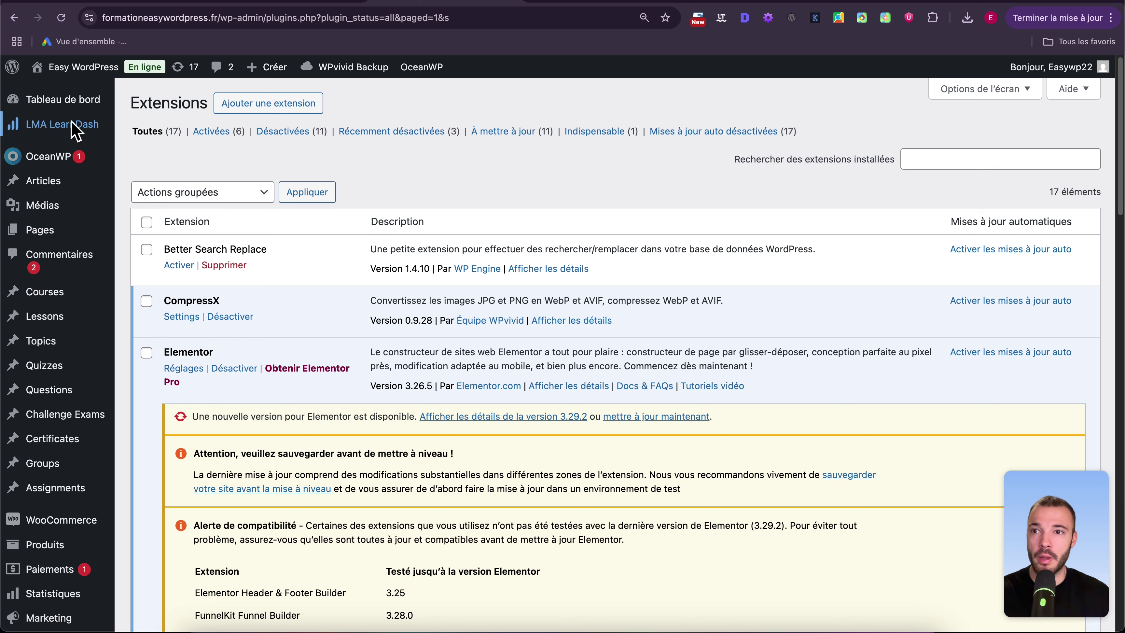
Open the LearnDash settings, allow product usage data sharing, and show the Licence LMS settings.
mouse_move(58, 126)
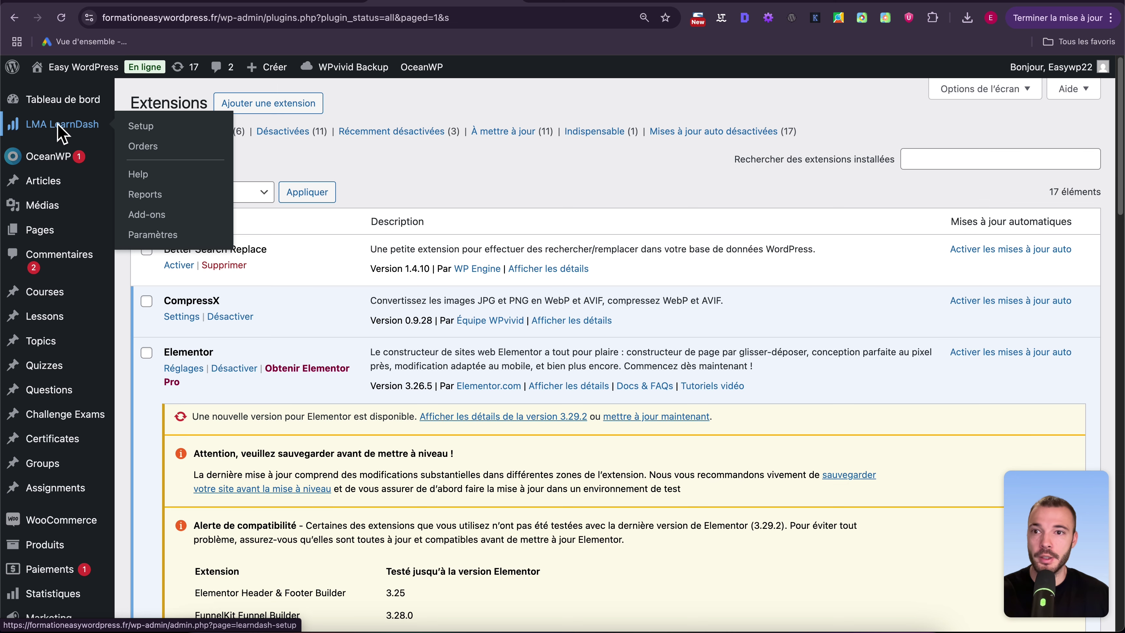
click(153, 235)
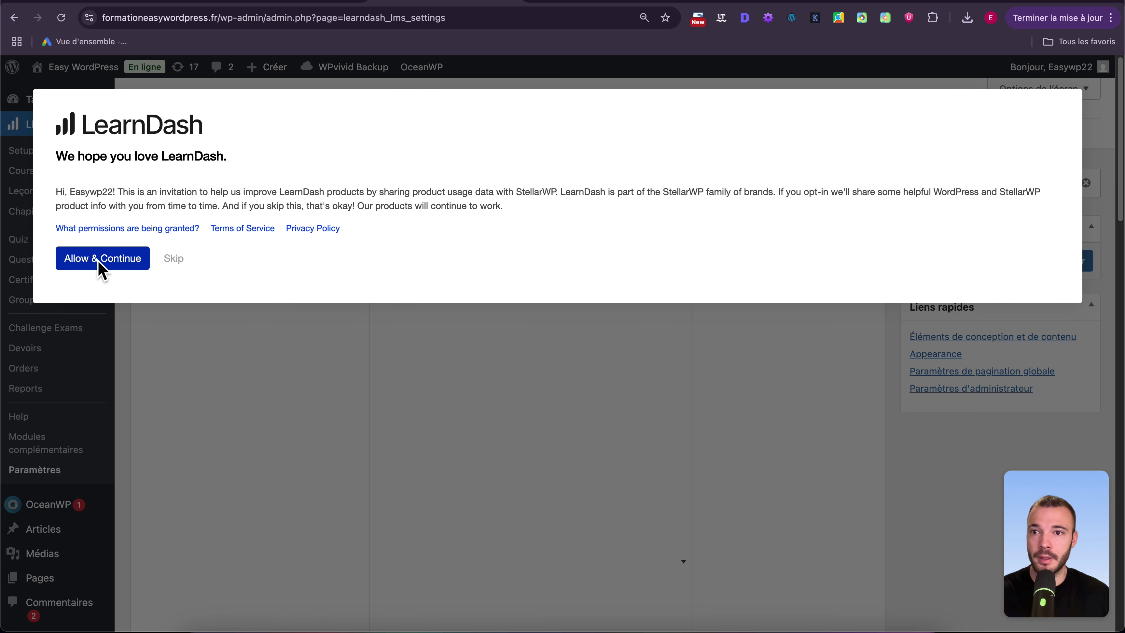
click(98, 260)
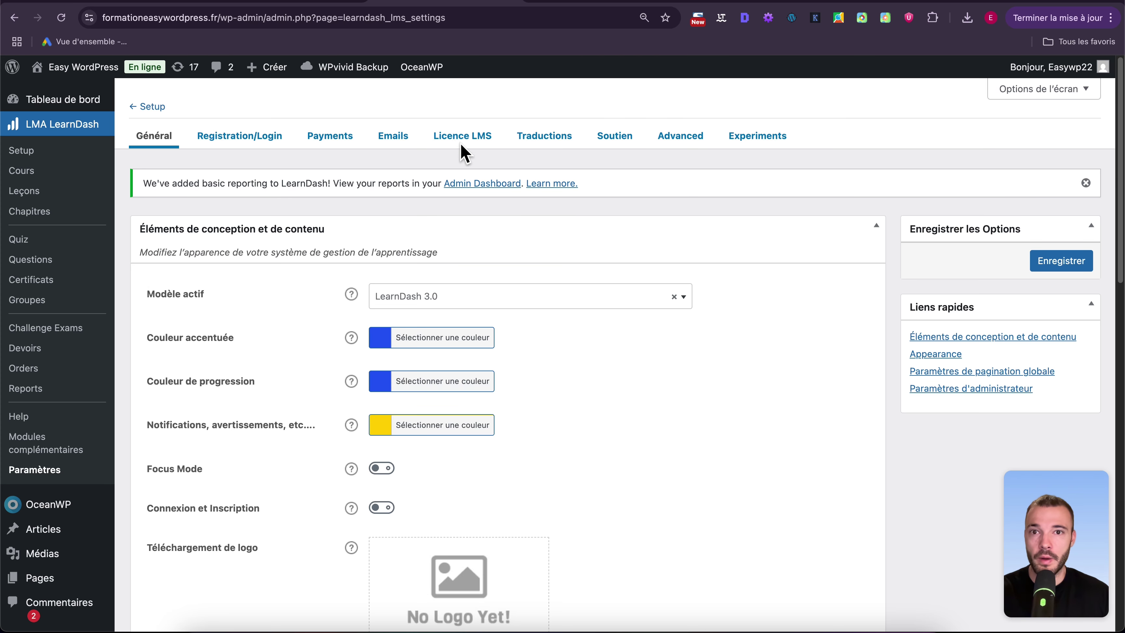
click(471, 141)
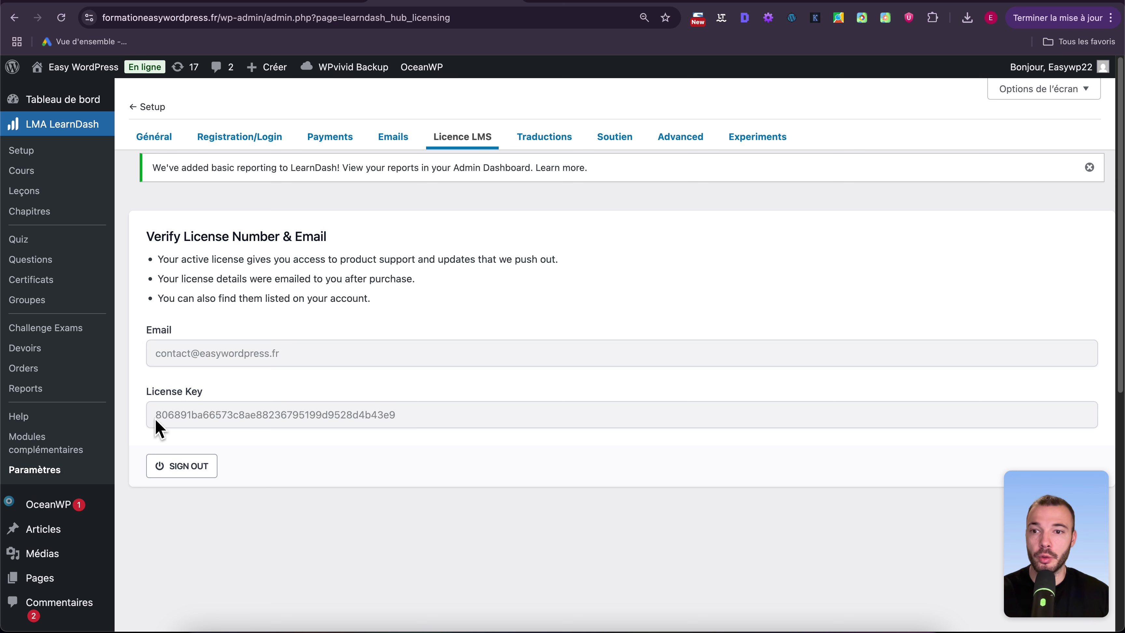
Copy the license key from the LearnDash account's subscription details and return to the WordPress licence page.
click(307, 3)
click(615, 409)
click(460, 6)
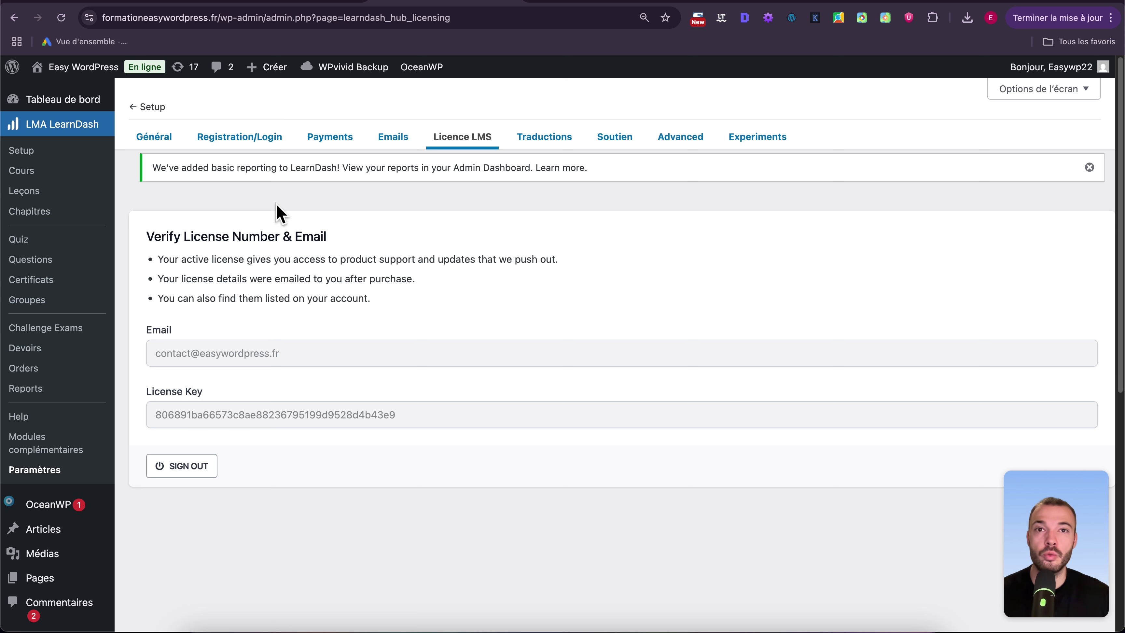
Create the first LearnDash course and title it "Formation WordPress".
click(27, 172)
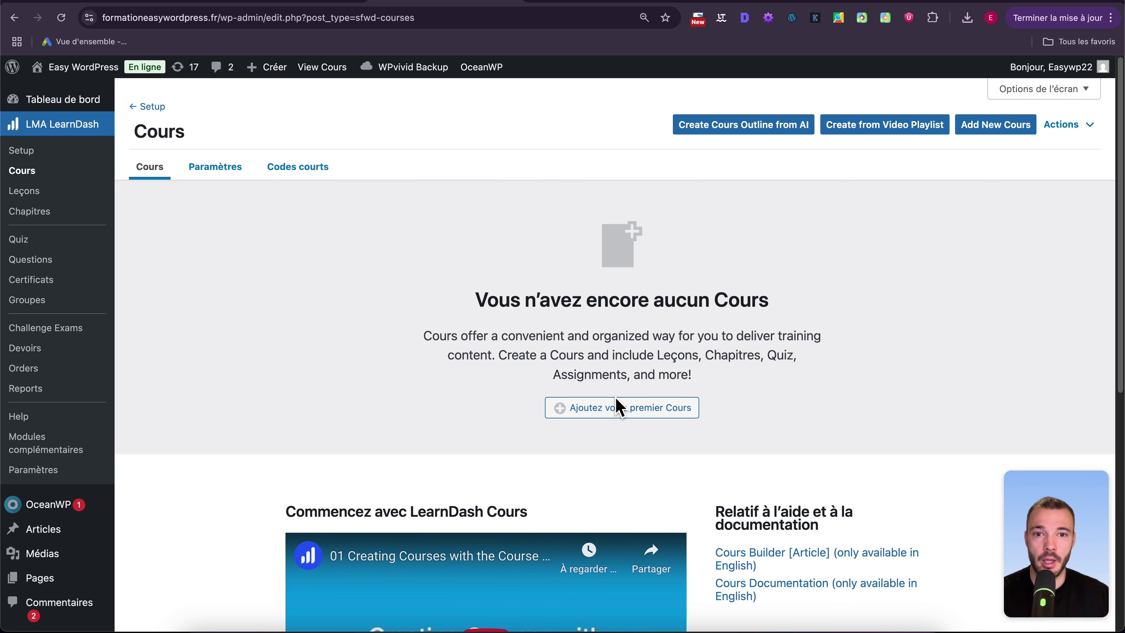
click(615, 407)
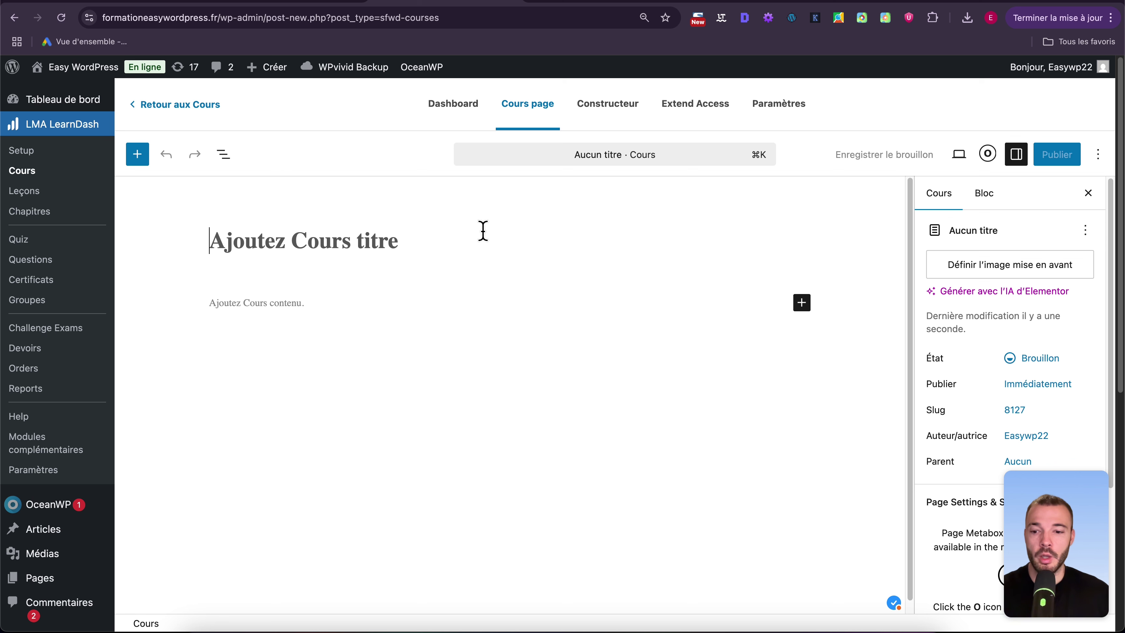
text(Formatio)
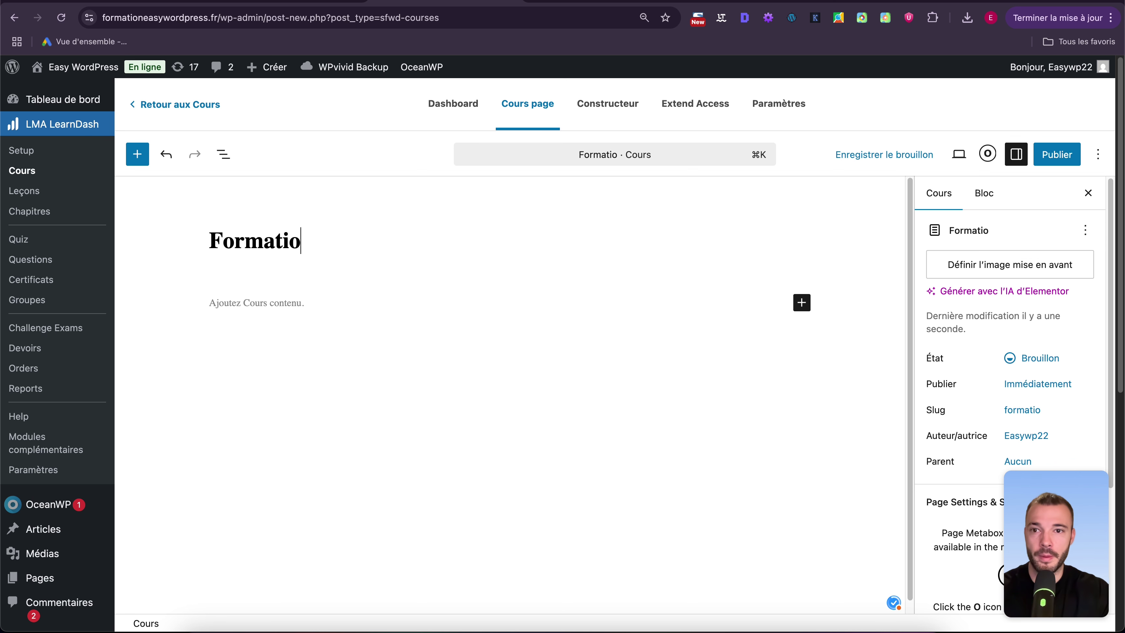
text(n WordPress)
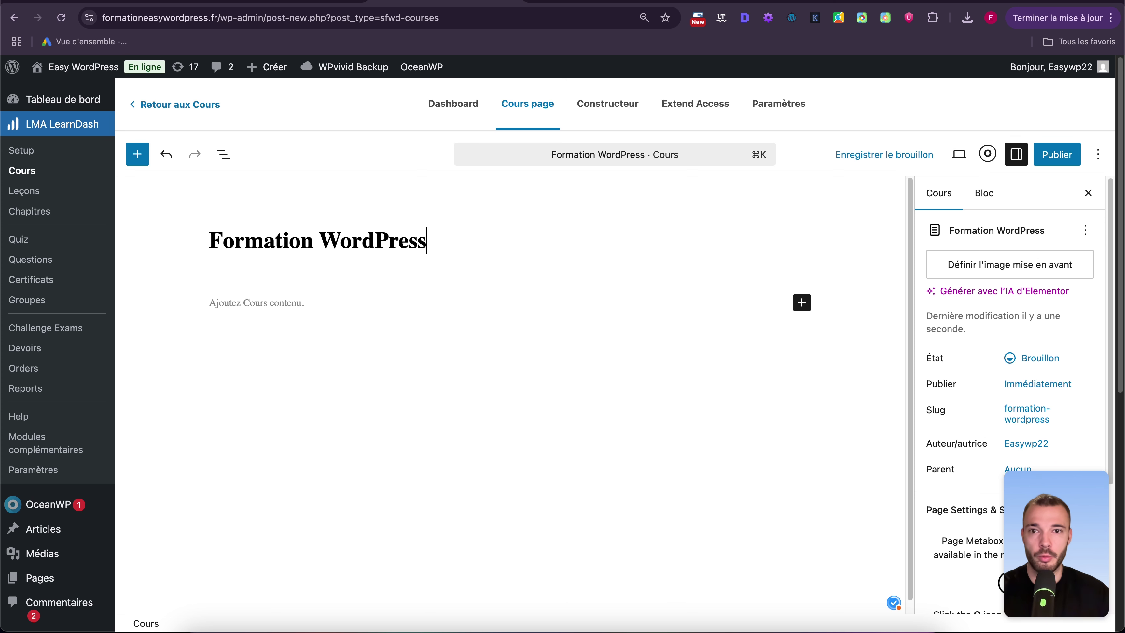
Start an empty paragraph in the course content and browse the full block library, including the LearnDash LMS blocks.
click(356, 303)
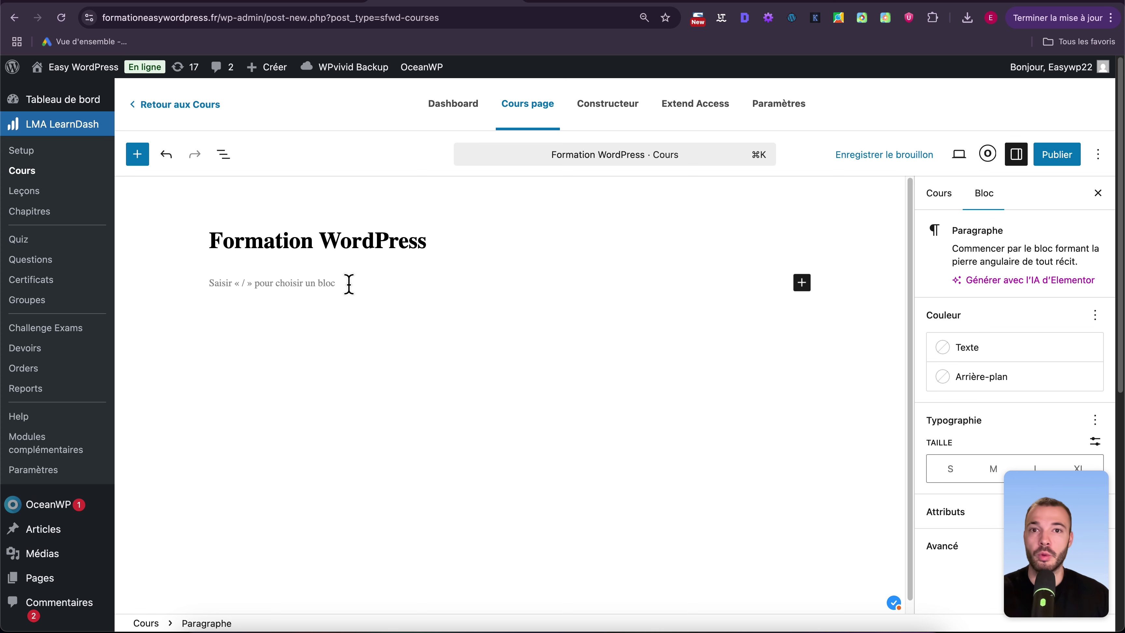
click(802, 282)
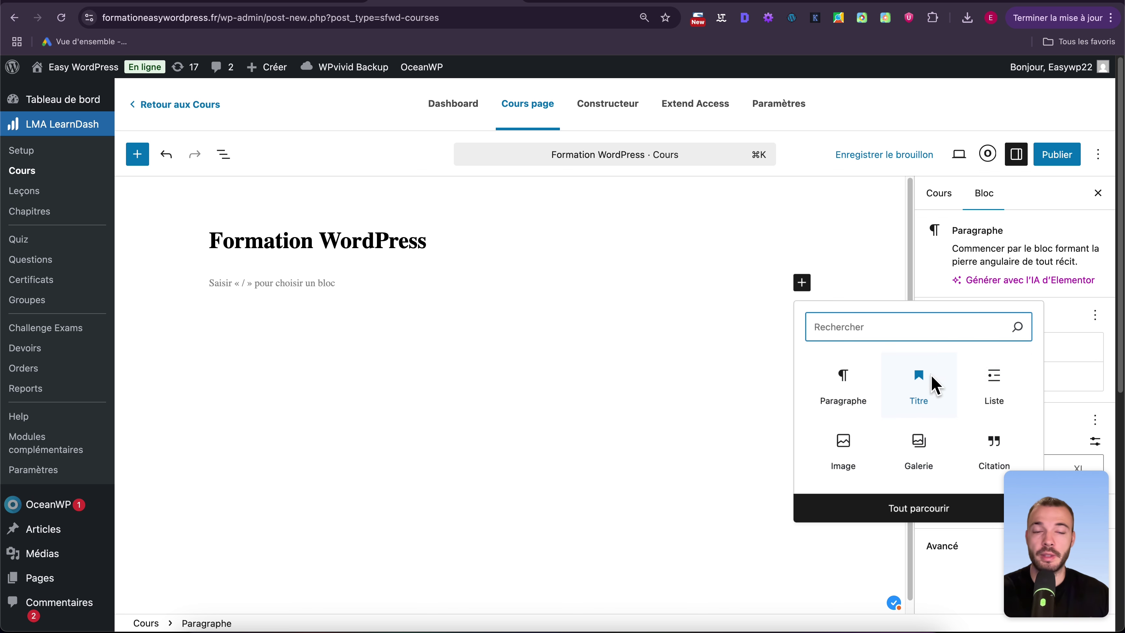
click(902, 508)
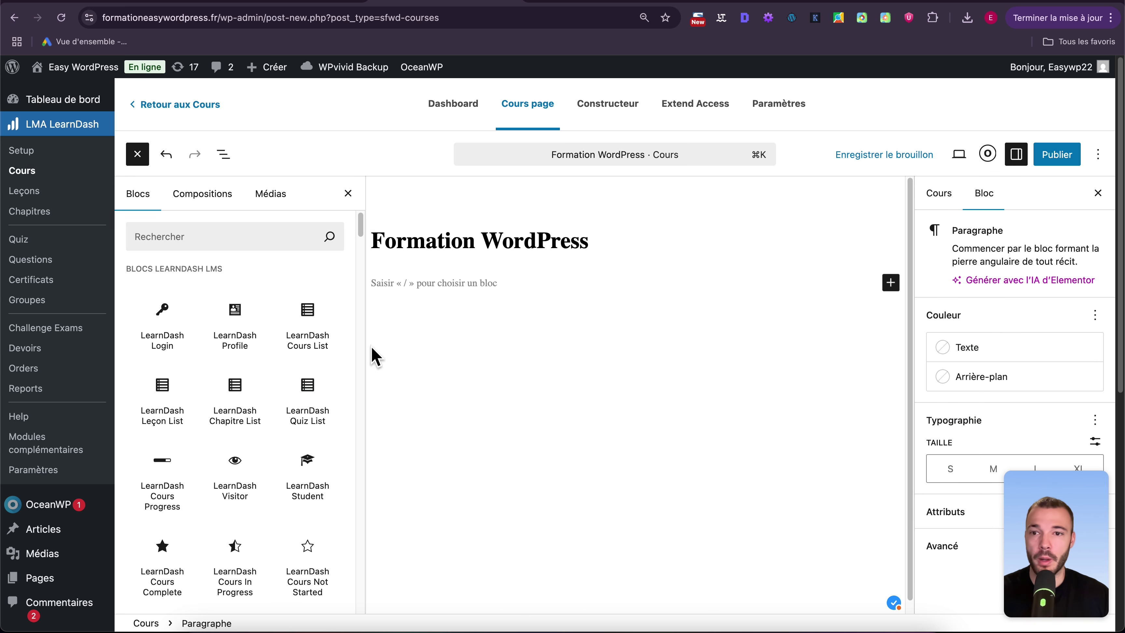
scroll(266, 487, down, 15)
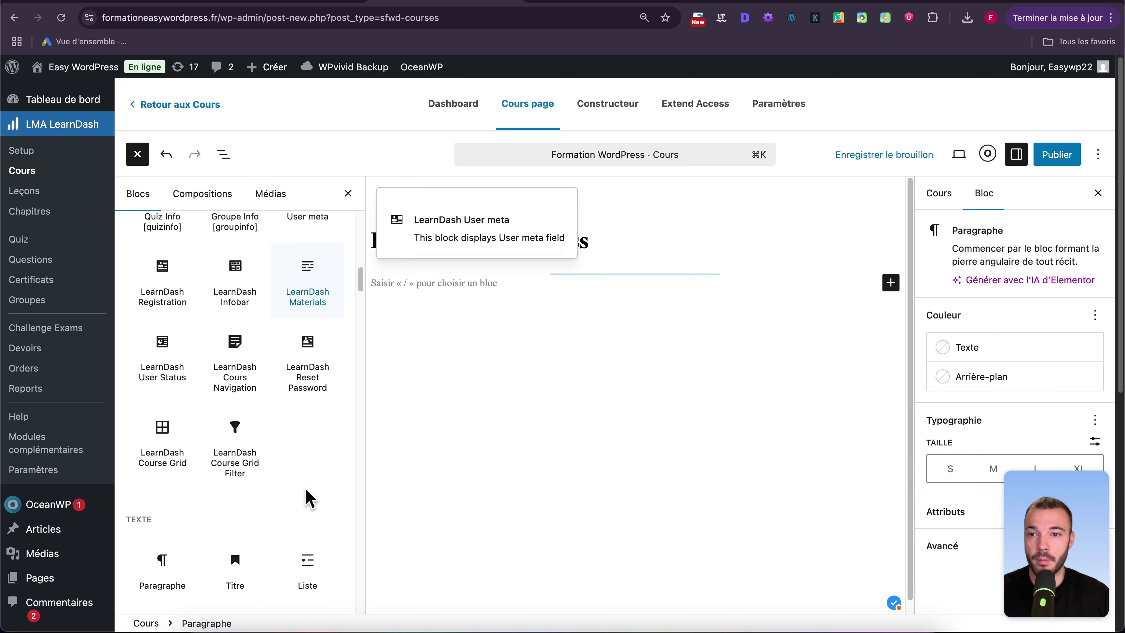
scroll(308, 499, down, 5)
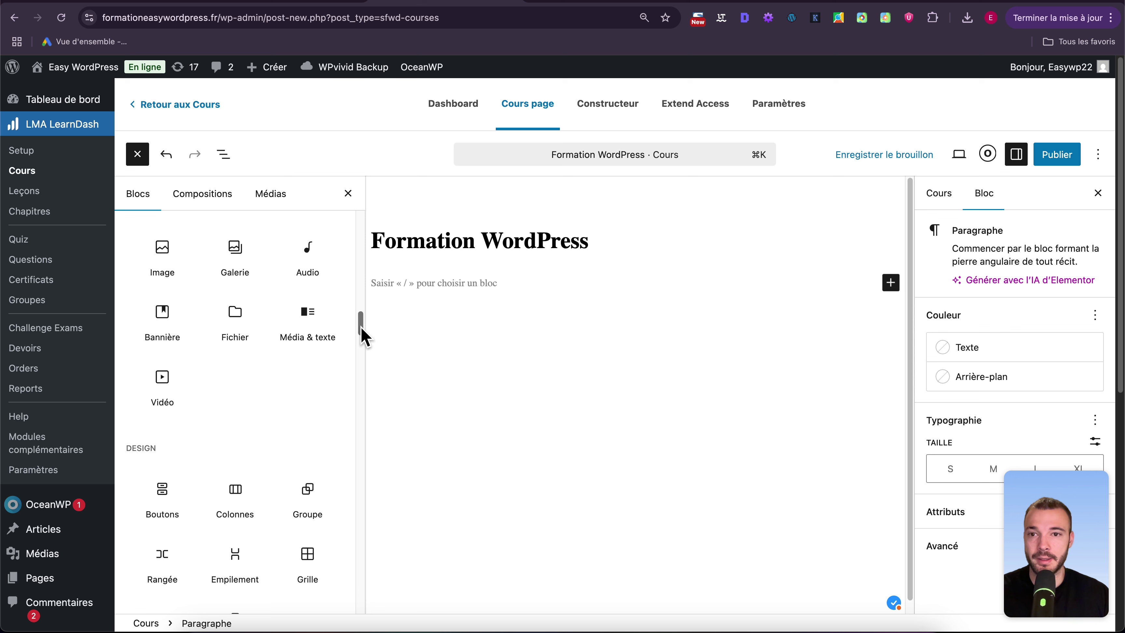
drag(359, 329, 360, 226)
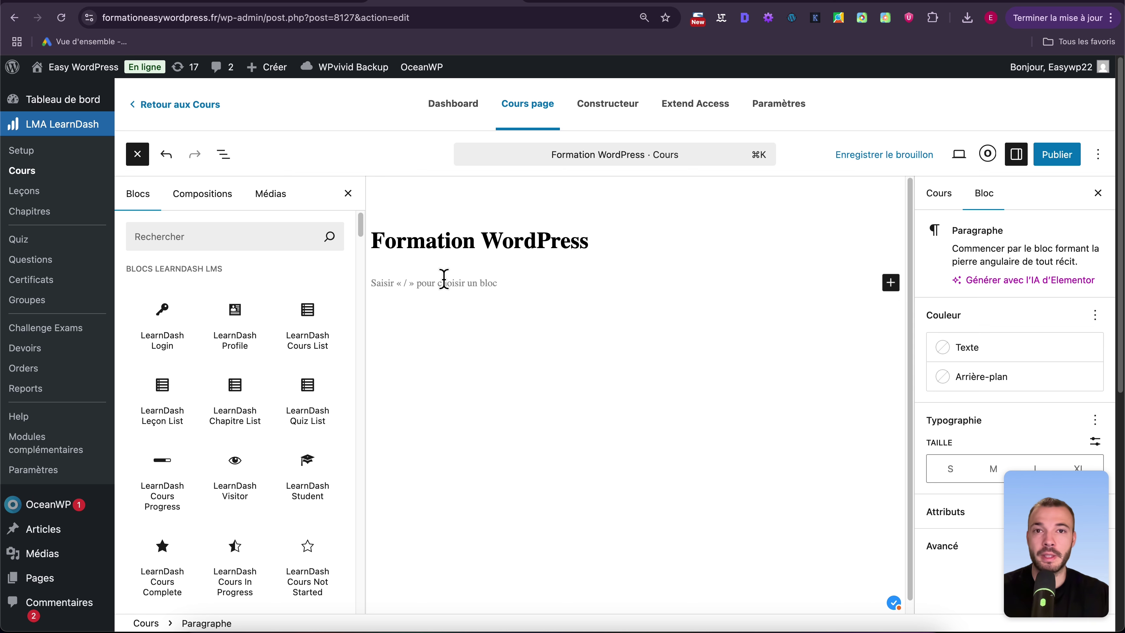
Insert a LearnDash Login block into the course content beneath the title.
mouse_move(173, 330)
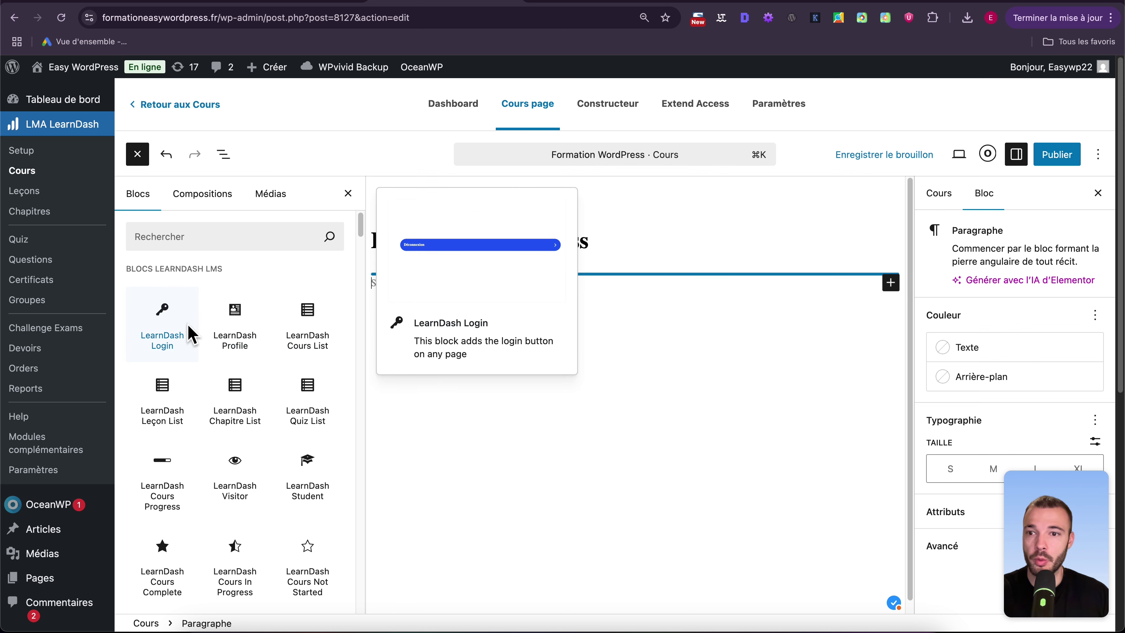
click(166, 336)
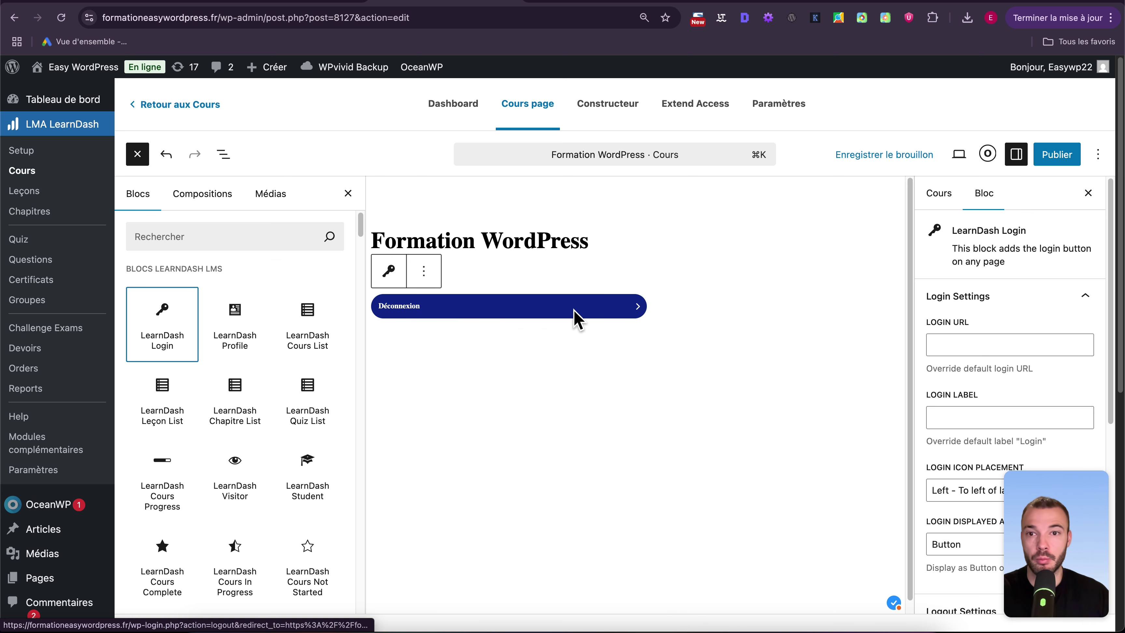
click(548, 278)
click(687, 320)
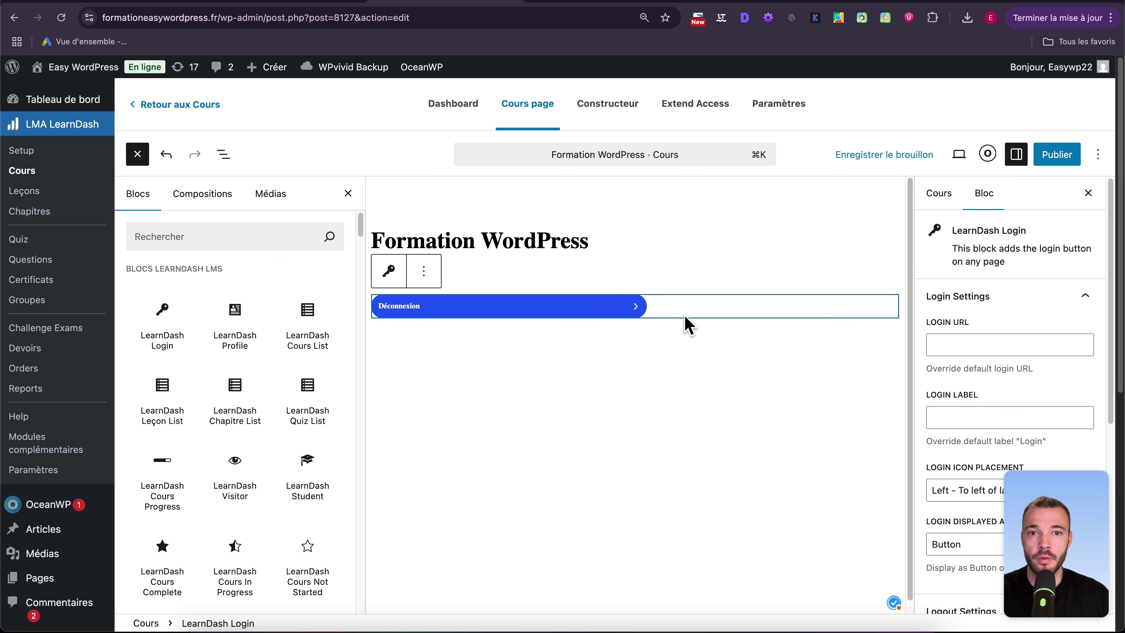
Add the paragraph "Si la formation n'apparaît pas, connectez-vous avec le bouton ci-dessous." and place it above the login button.
click(454, 345)
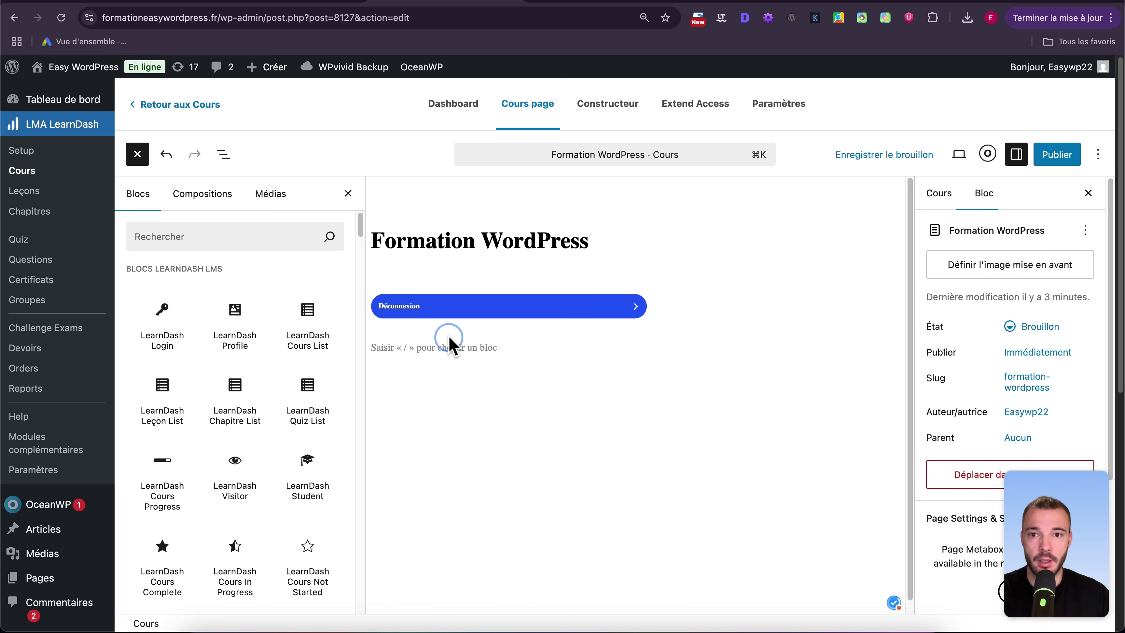
click(463, 348)
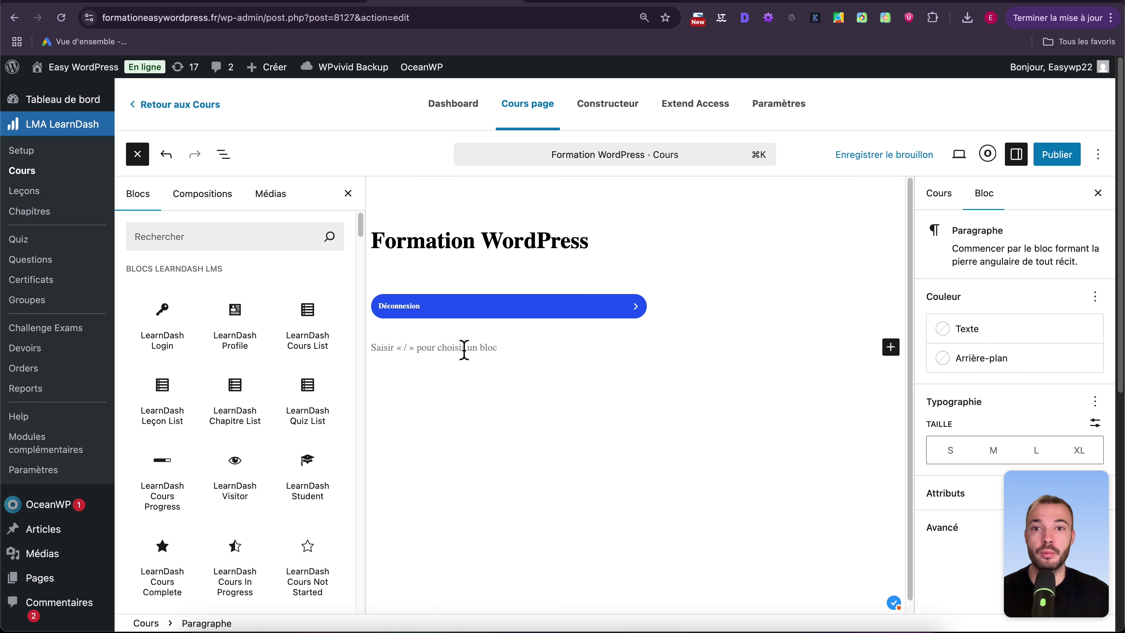
key(super+v)
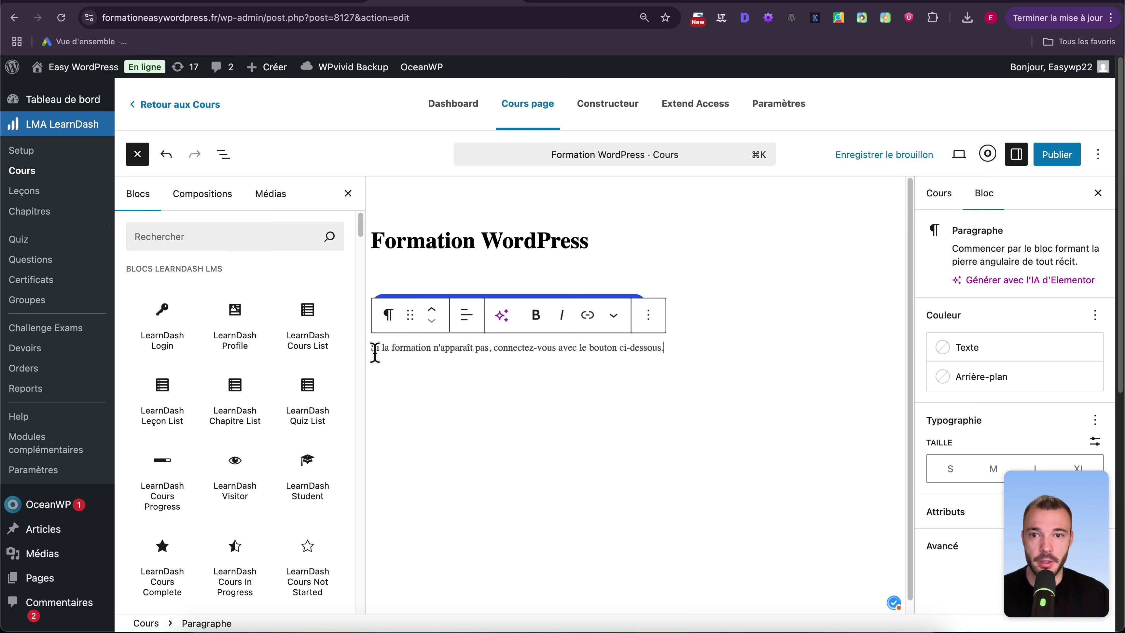
drag(372, 354, 671, 347)
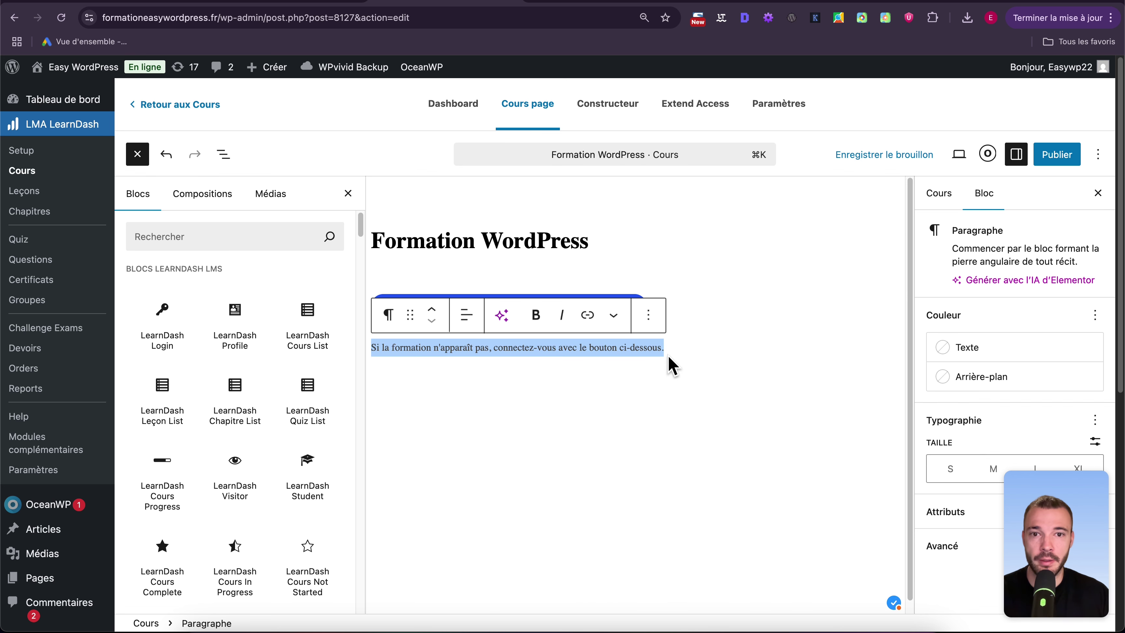
click(675, 352)
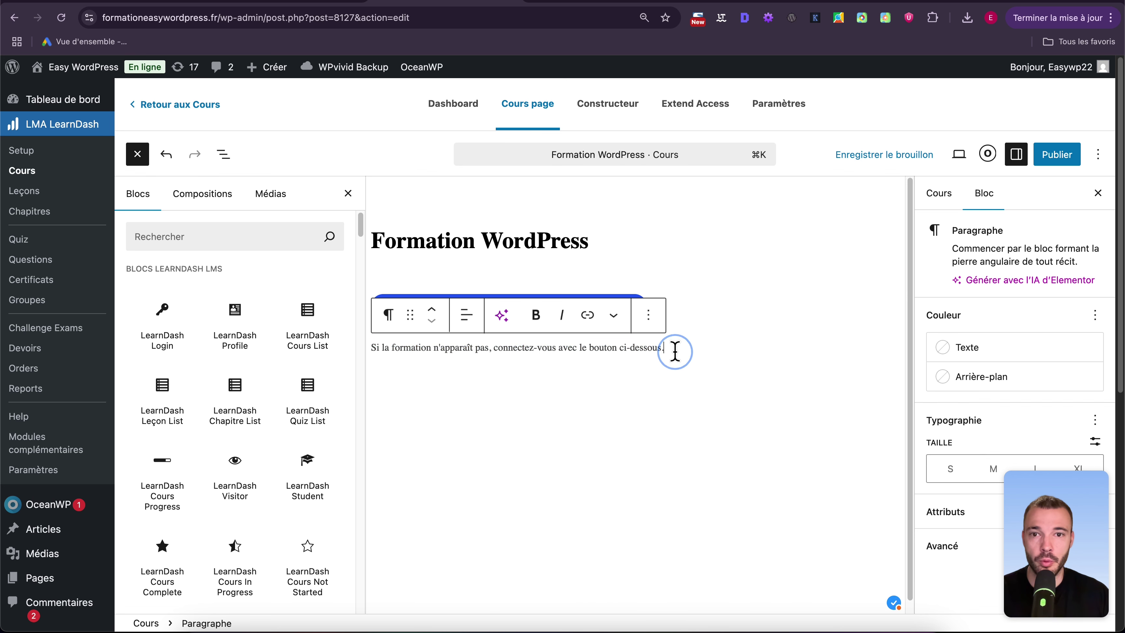
click(433, 309)
Set a custom font size of 17 px for the login instruction paragraph.
triple_click(512, 282)
click(1094, 441)
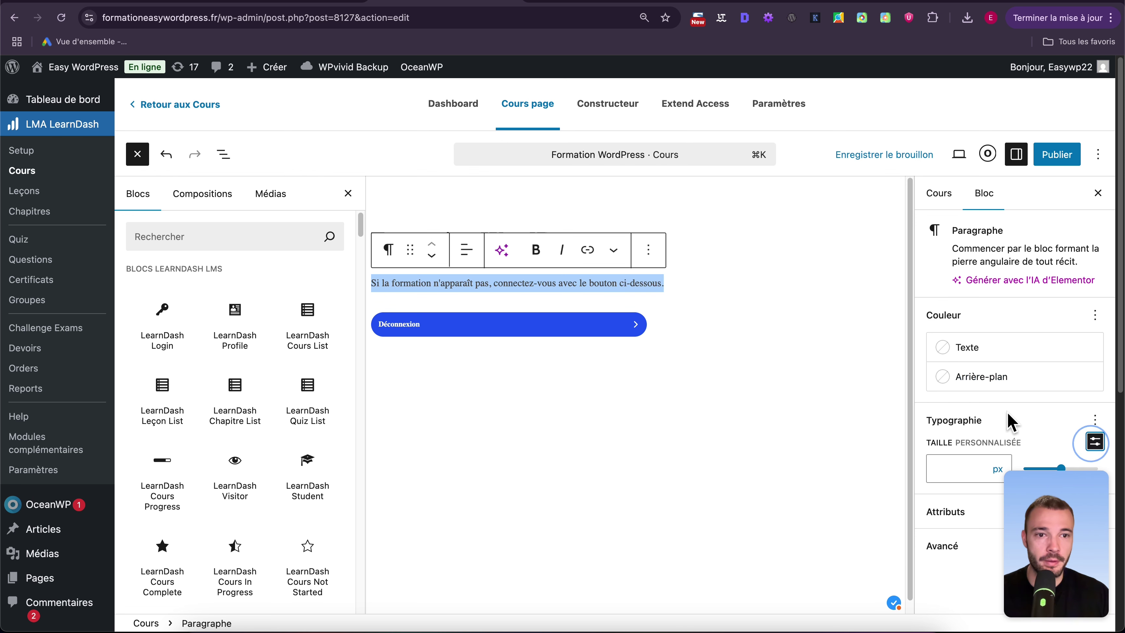
click(965, 465)
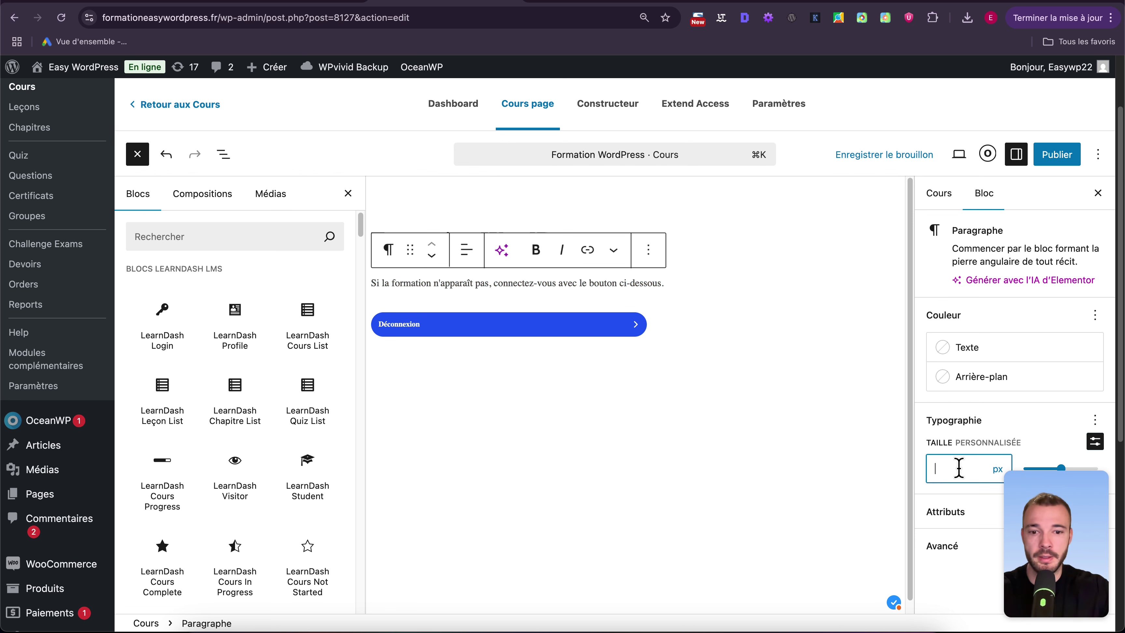
text(17)
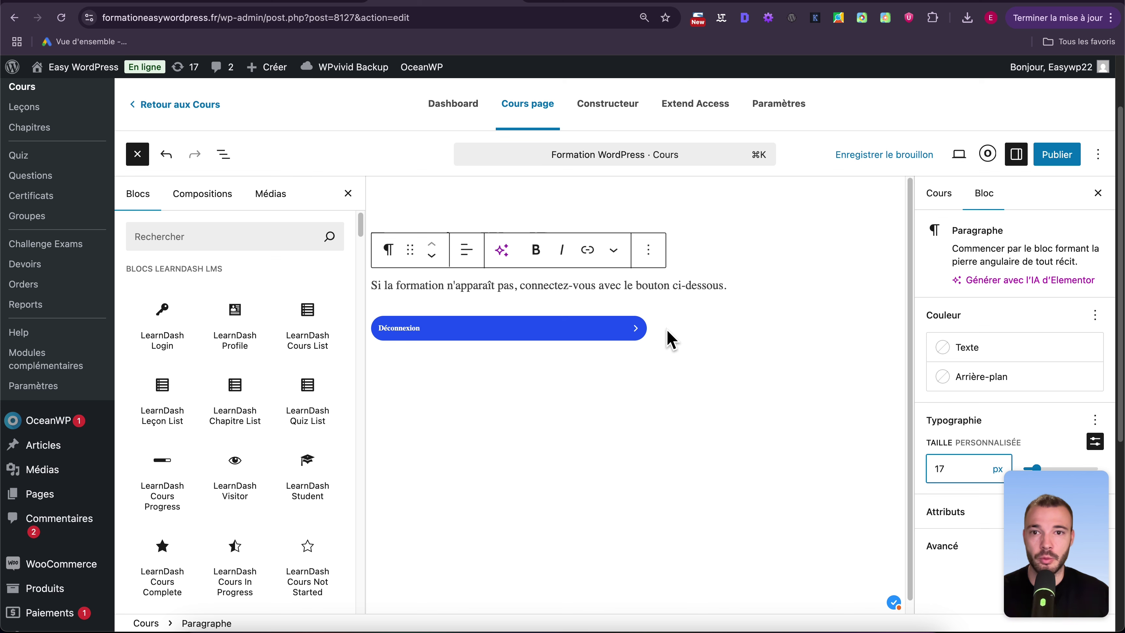
click(716, 359)
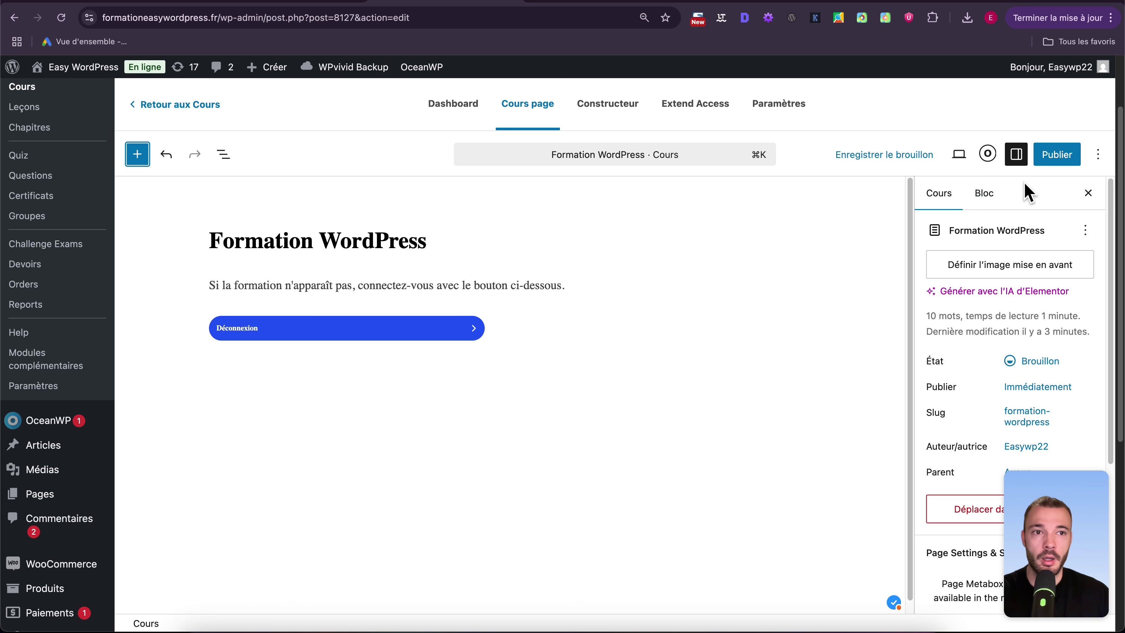
Publish the "Formation WordPress" course and open its course builder.
click(1048, 156)
click(1046, 194)
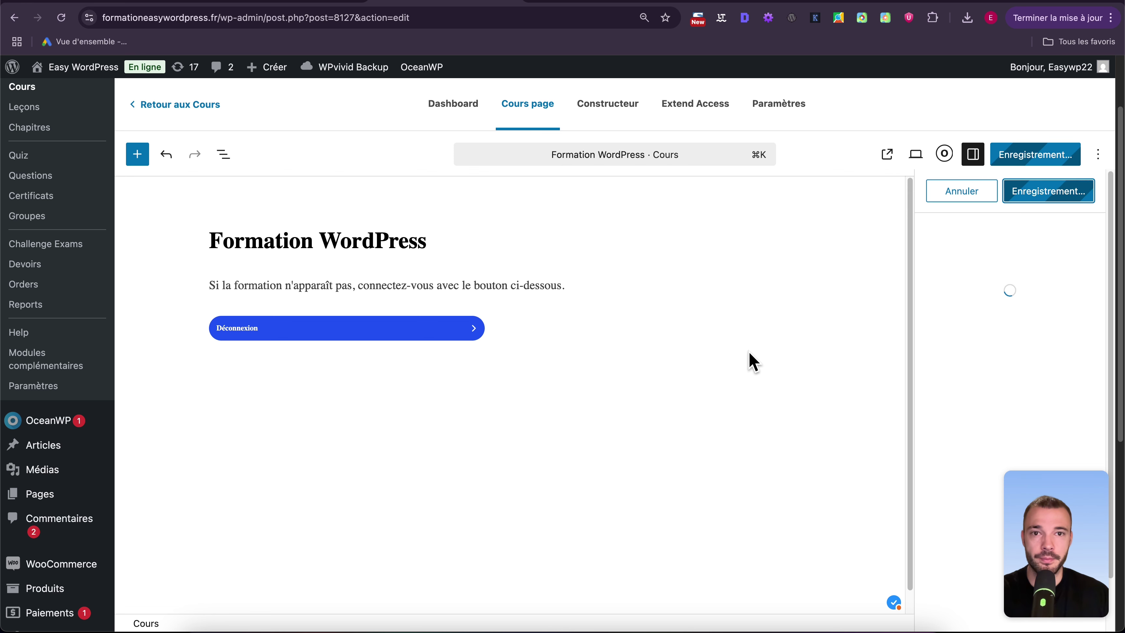
click(604, 112)
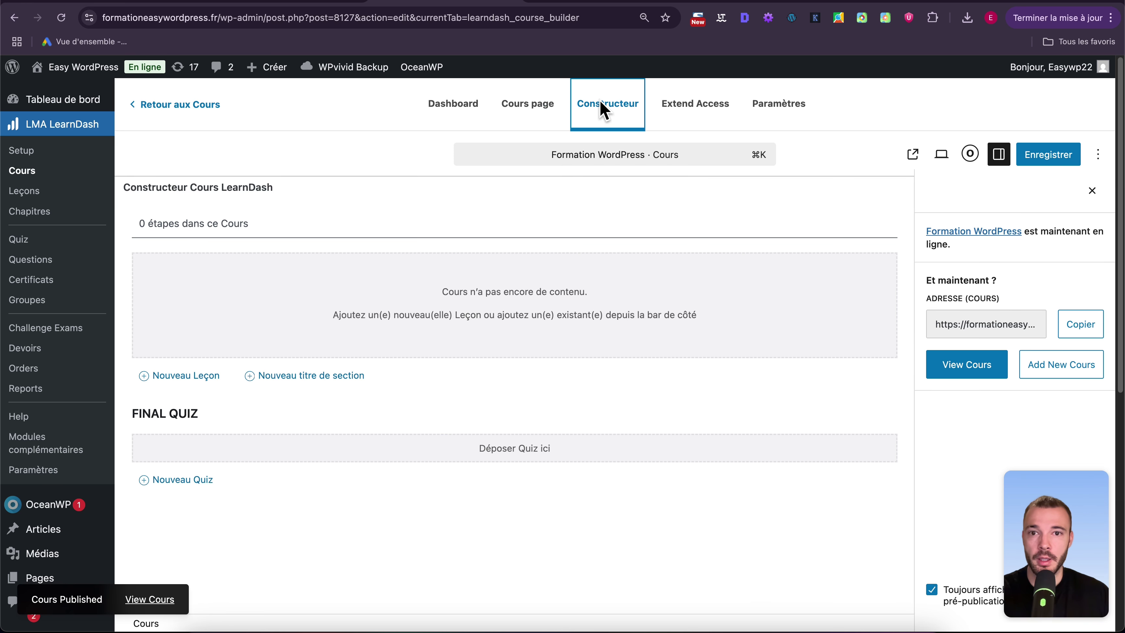
Add a first lesson titled "Module 1 : Les bases de WordPress" to the course.
click(209, 378)
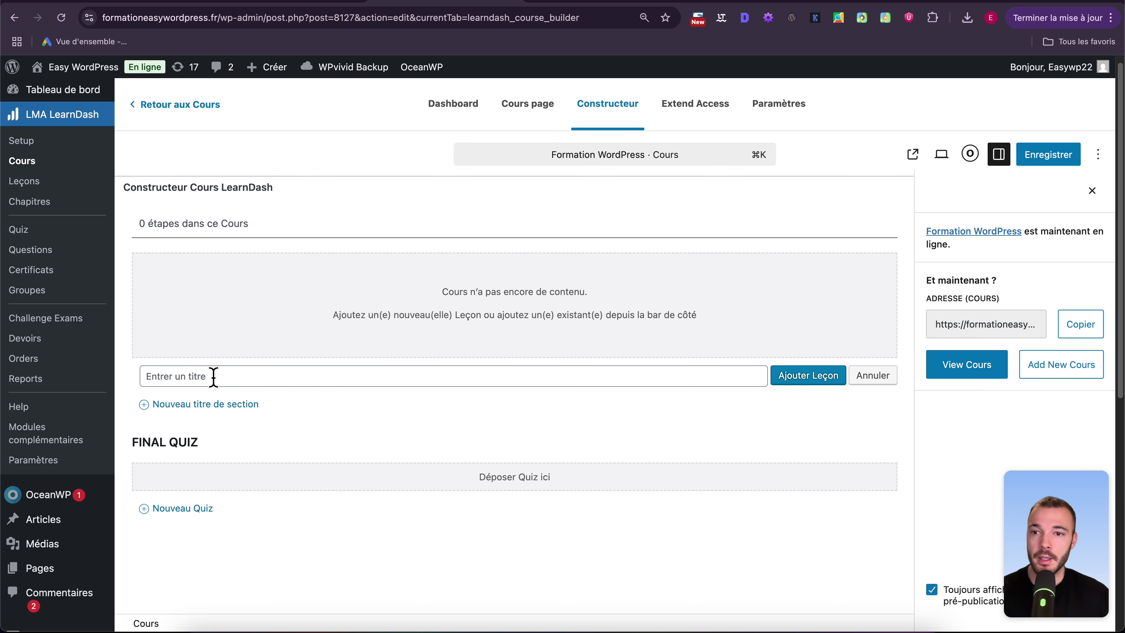
text(Module 1 )
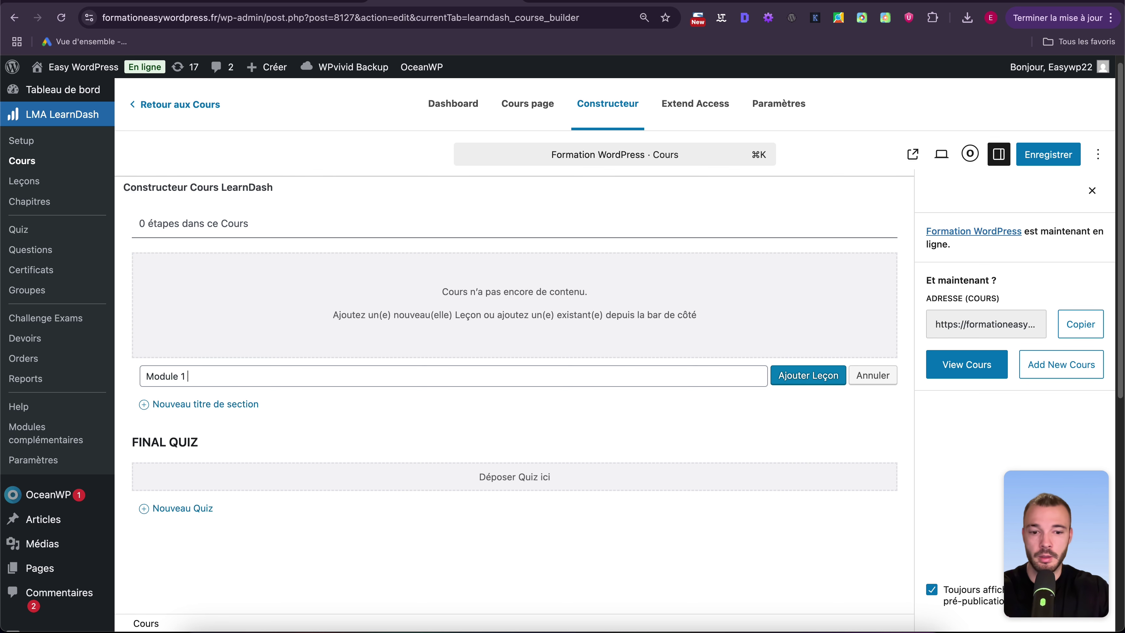
text(: Les bases de WordPress)
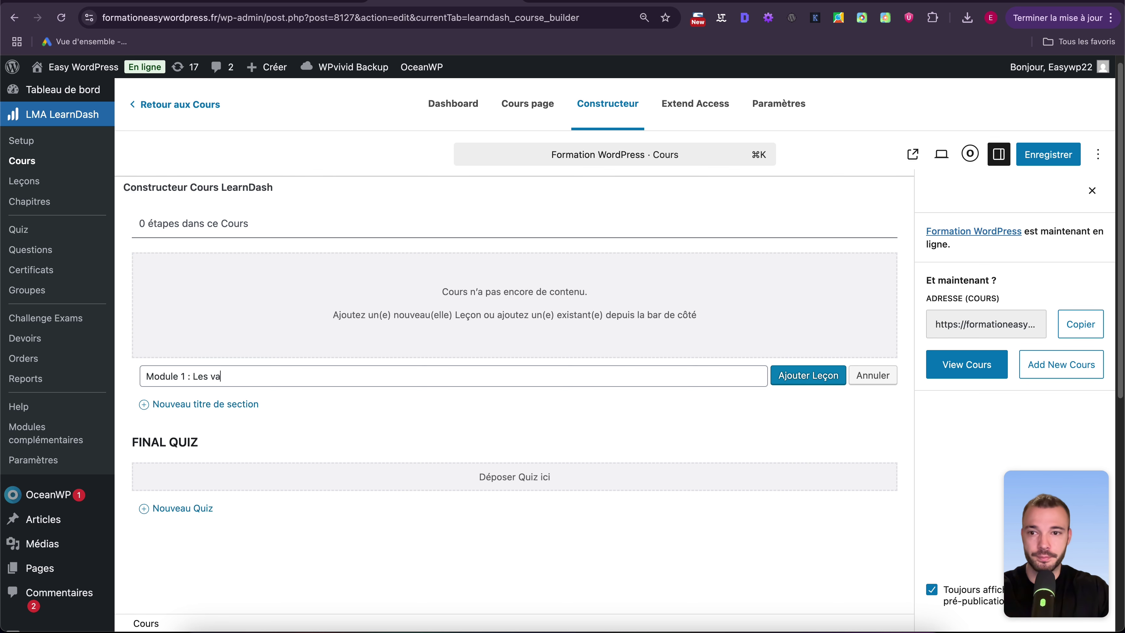
click(836, 375)
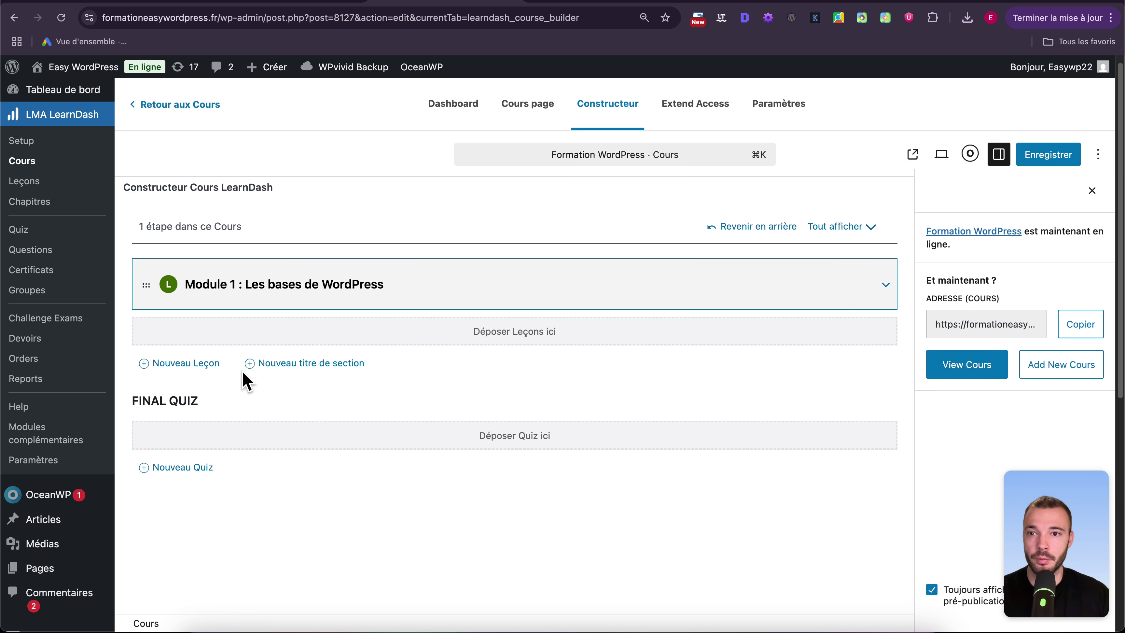
Add a second lesson titled "Module 2 : Personnalisations avancées" to the course.
click(218, 368)
text(Module 2 )
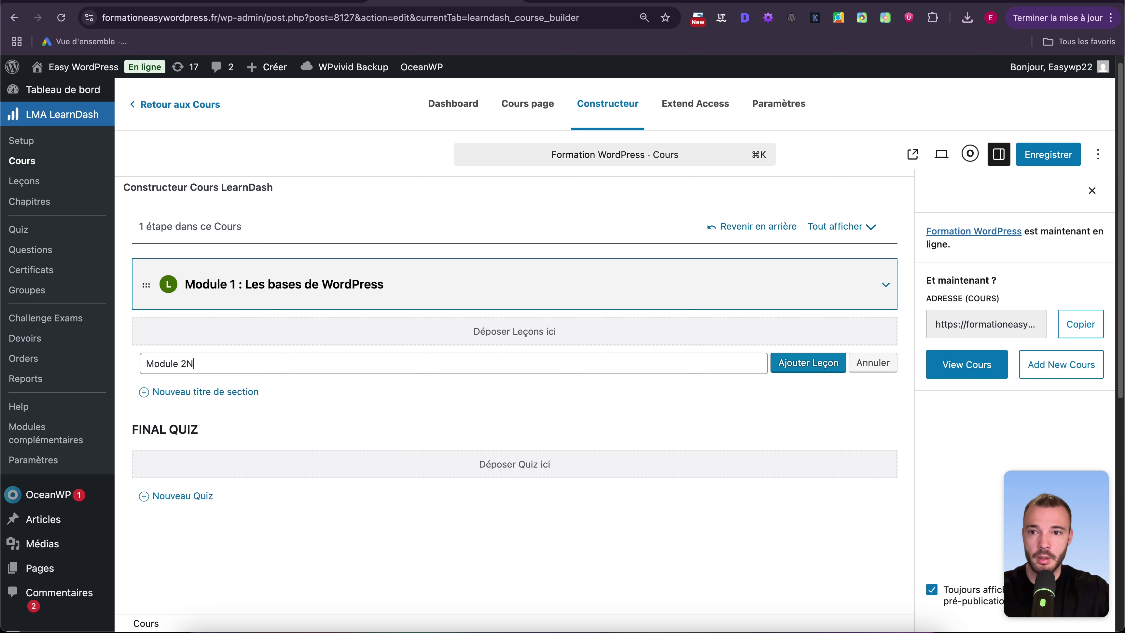
text(: Personnalisations avancées)
click(808, 363)
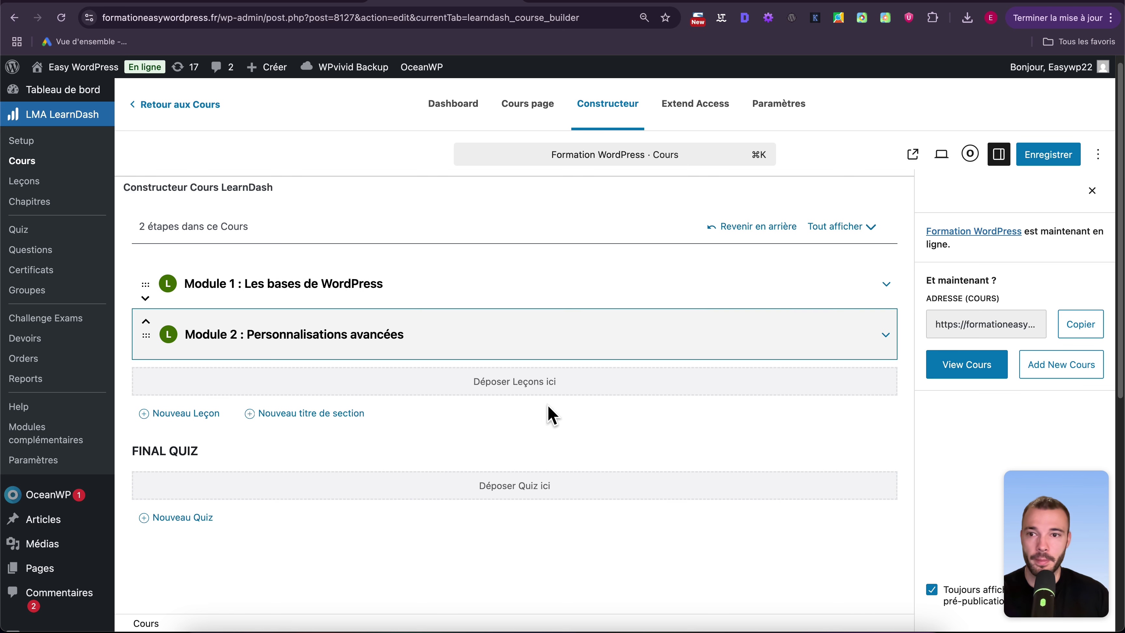
Add a third lesson titled "BONUS : 1h de coaching" to the course.
click(208, 413)
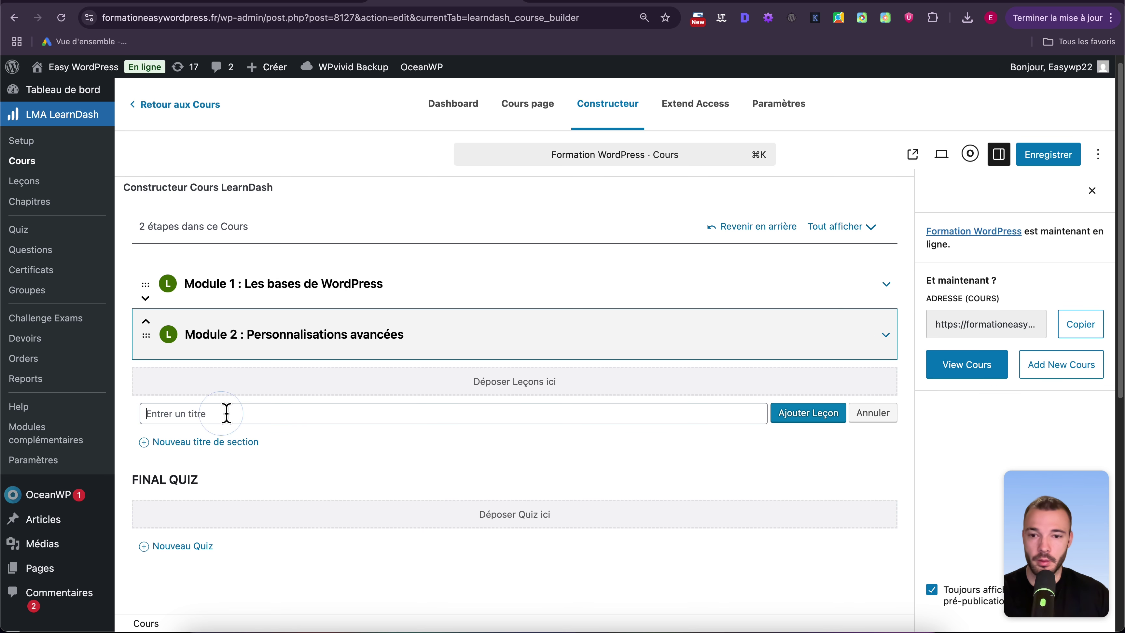
text(BONUS : 1h de coa)
text(ching)
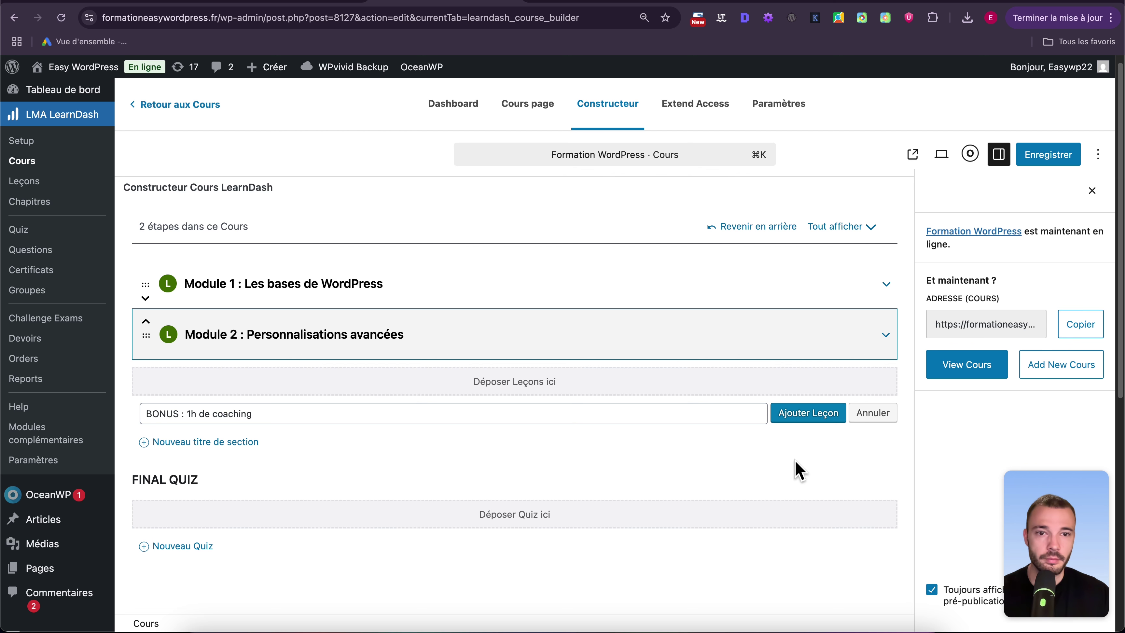
click(813, 414)
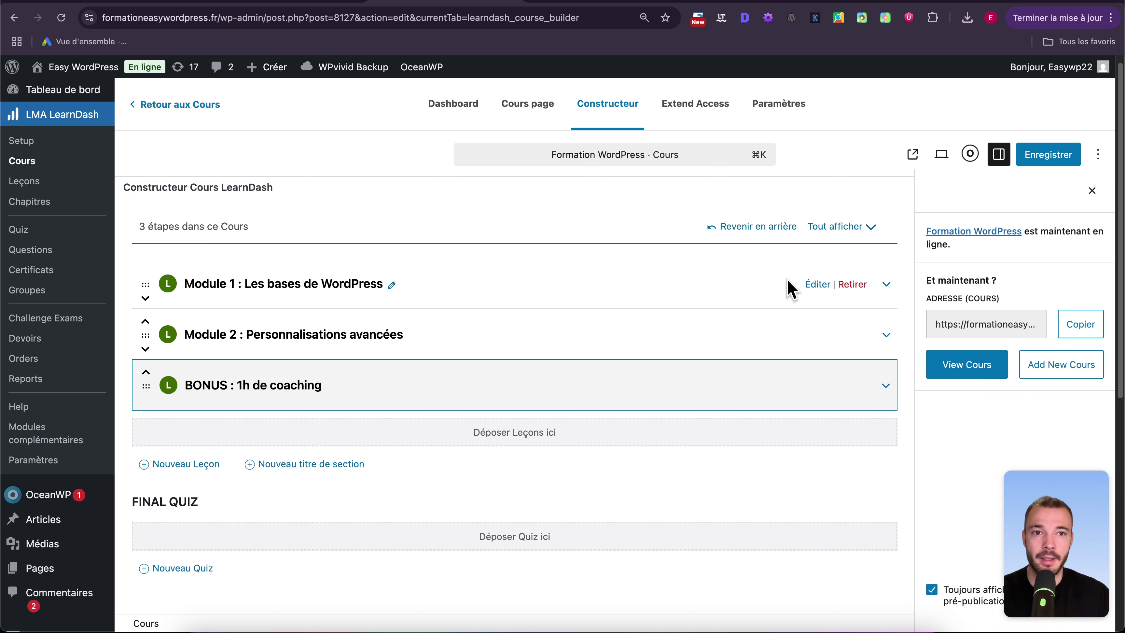
Add the chapters "Installer WP sur un hébergeur" and "Créer une page d'accueil" to the Module 1 lesson.
click(887, 284)
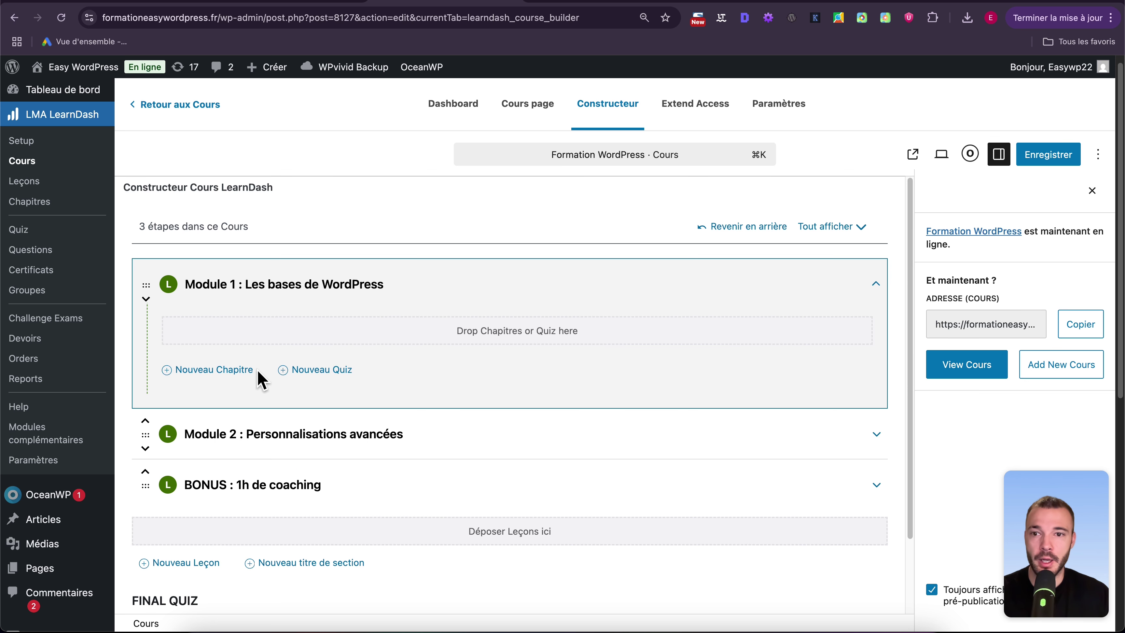
click(233, 369)
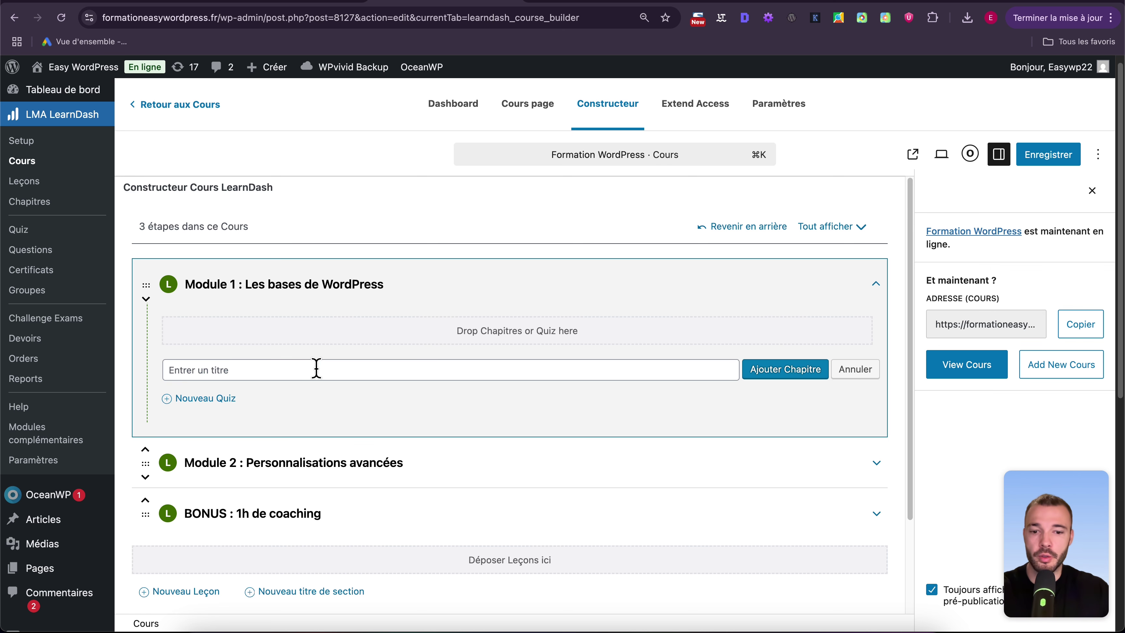
text(Installer WP)
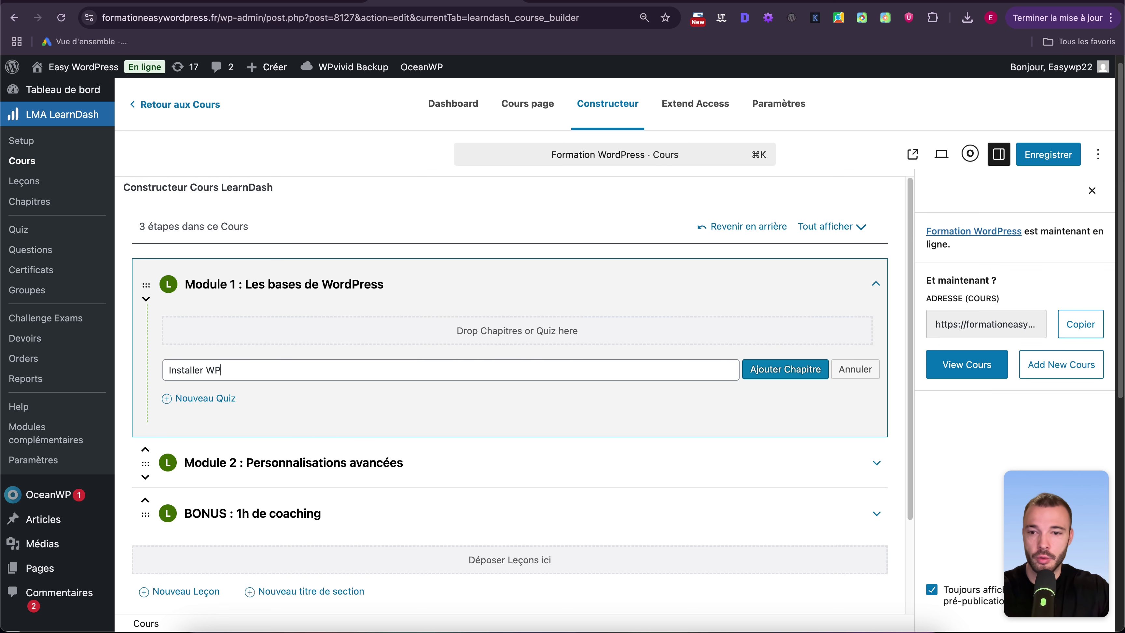
text( sur un hébergeur)
key(Return)
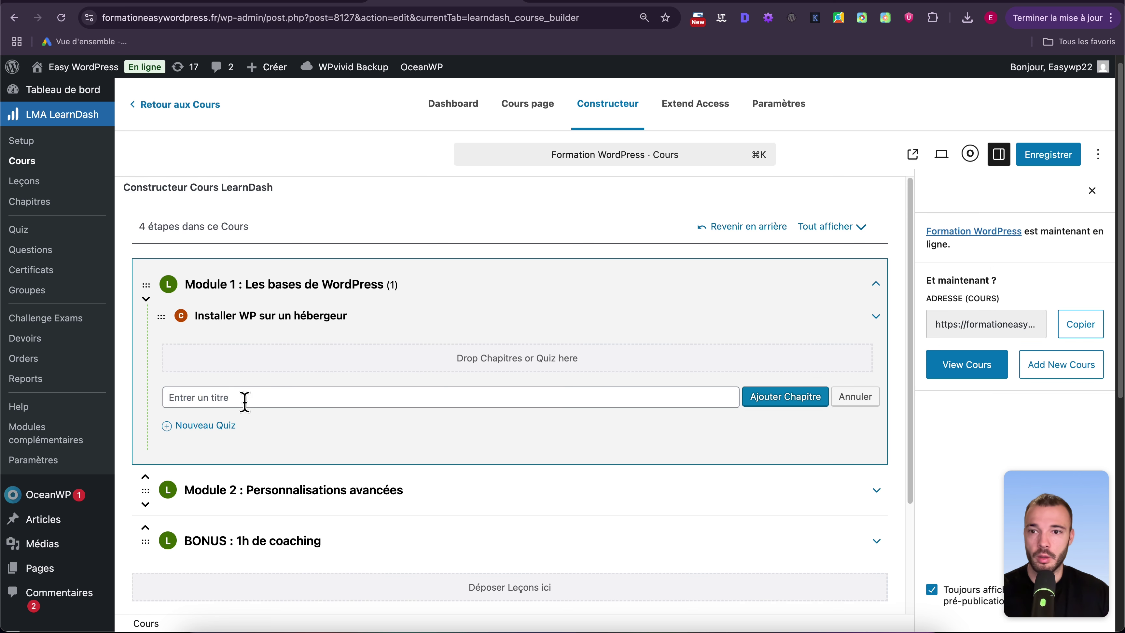
text(Créer une page d'accueil)
key(Return)
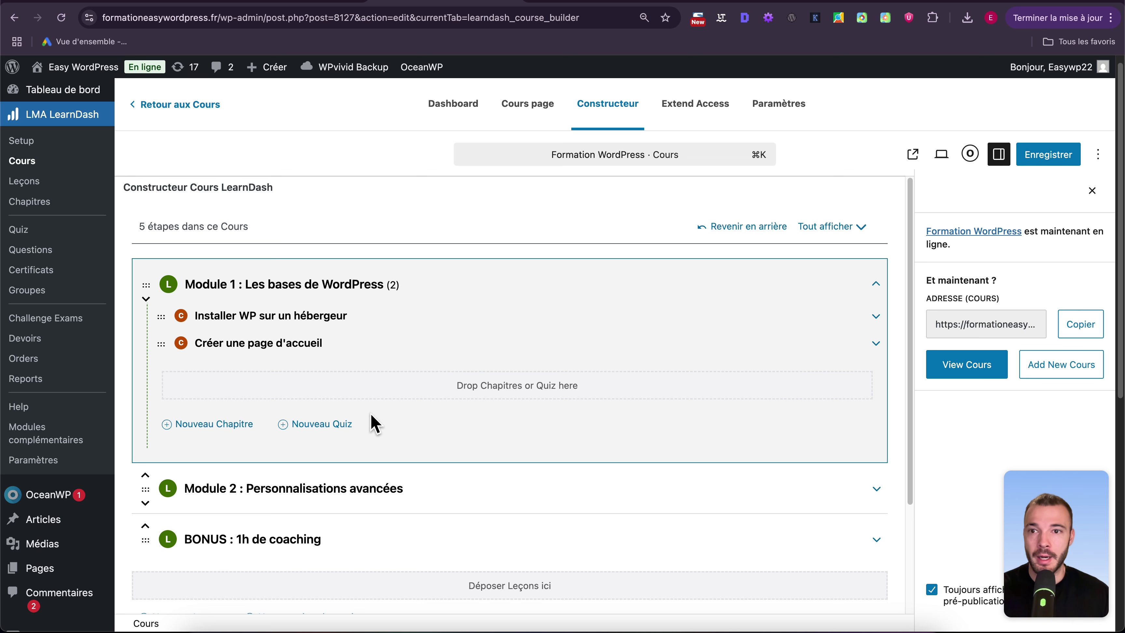
Try reordering the "Créer une page d'accueil" chapter, and the Module 2 lesson with Module 1 collapsed.
scroll(362, 424, down, 3)
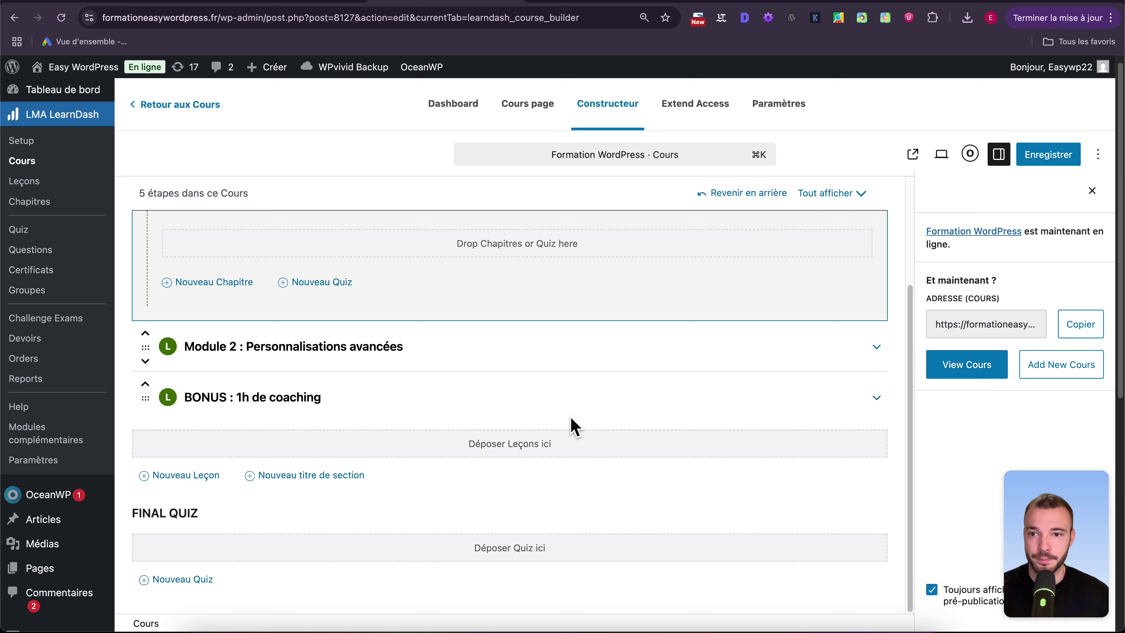
scroll(487, 487, up, 3)
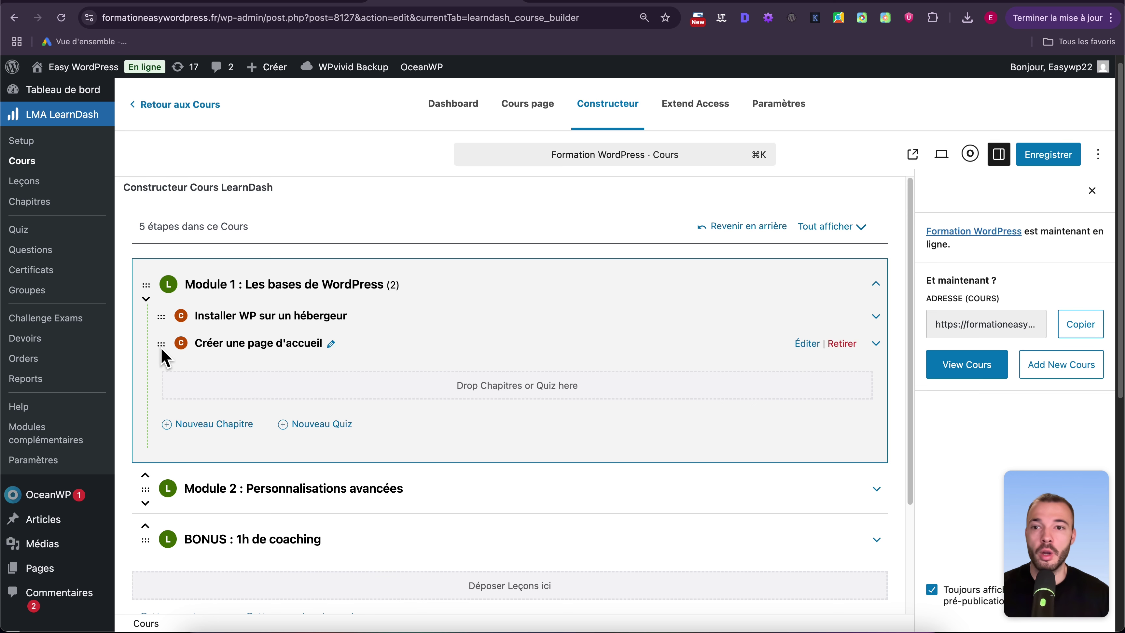
mouse_move(162, 346)
mouse_down()
mouse_move(162, 314)
mouse_move(166, 338)
mouse_up()
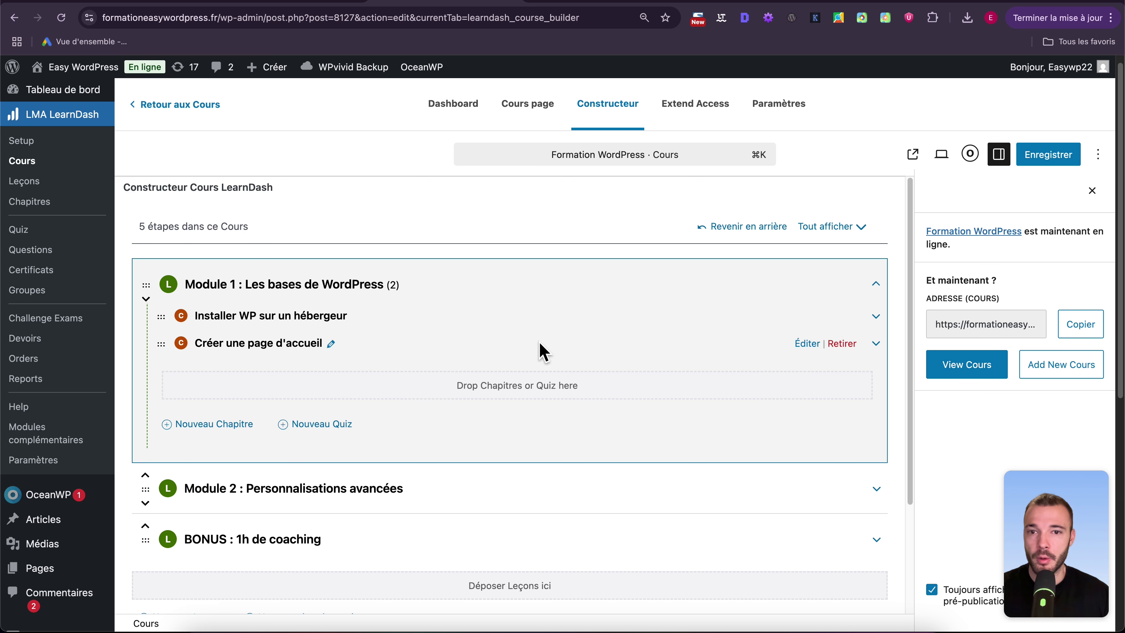
click(876, 284)
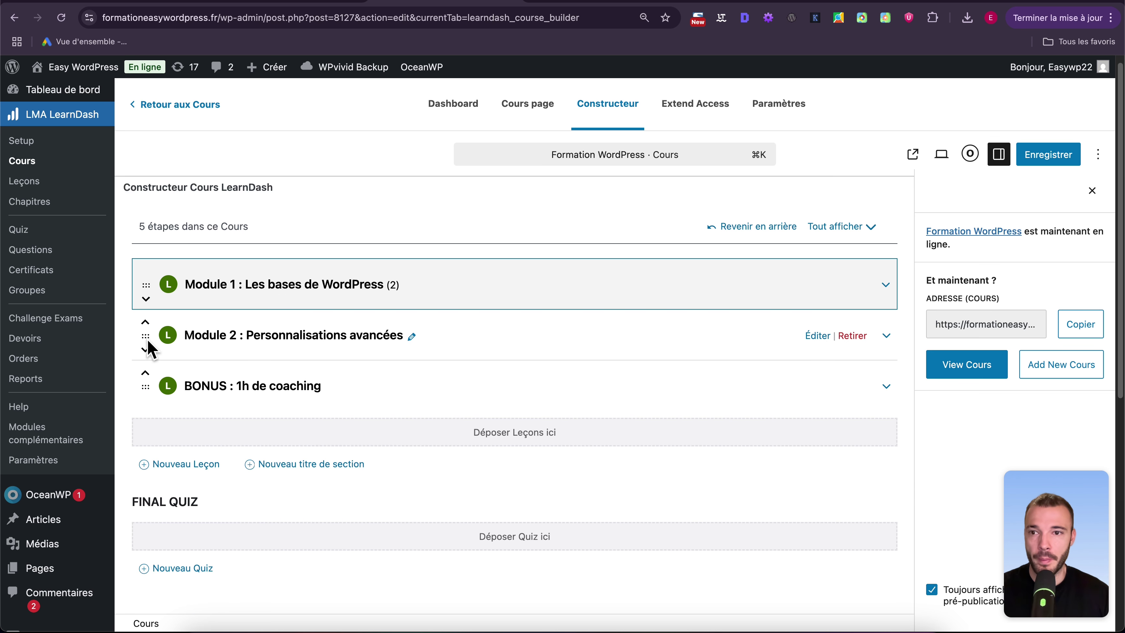
mouse_move(143, 342)
mouse_down()
mouse_move(143, 290)
mouse_move(142, 370)
mouse_move(144, 312)
mouse_move(138, 334)
mouse_move(159, 357)
mouse_up()
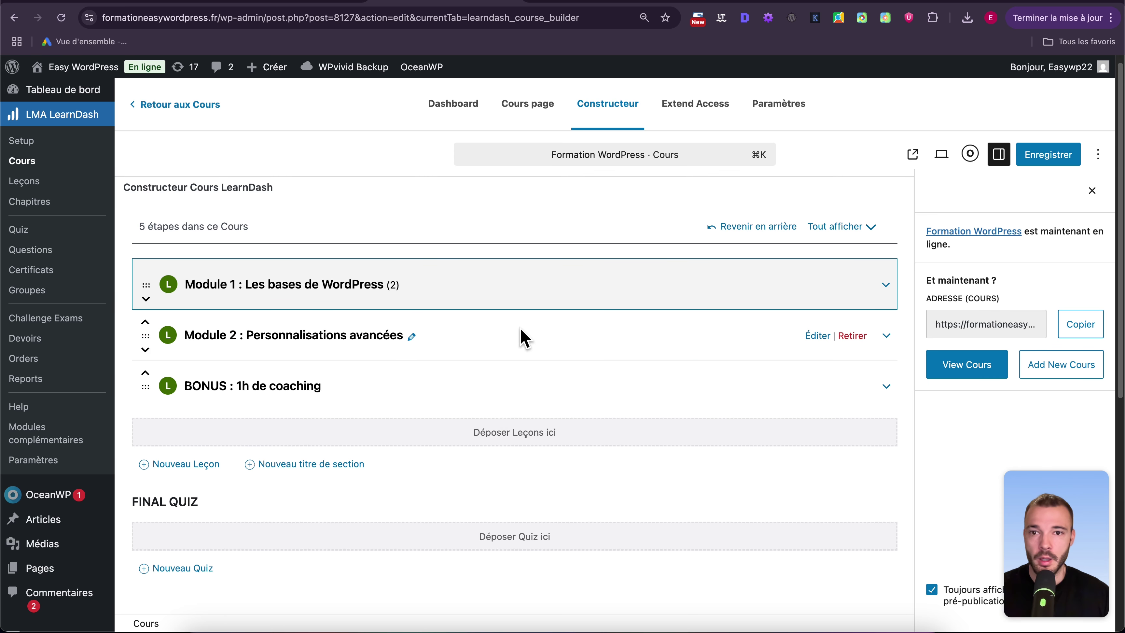
click(410, 336)
drag(407, 334, 196, 329)
click(456, 341)
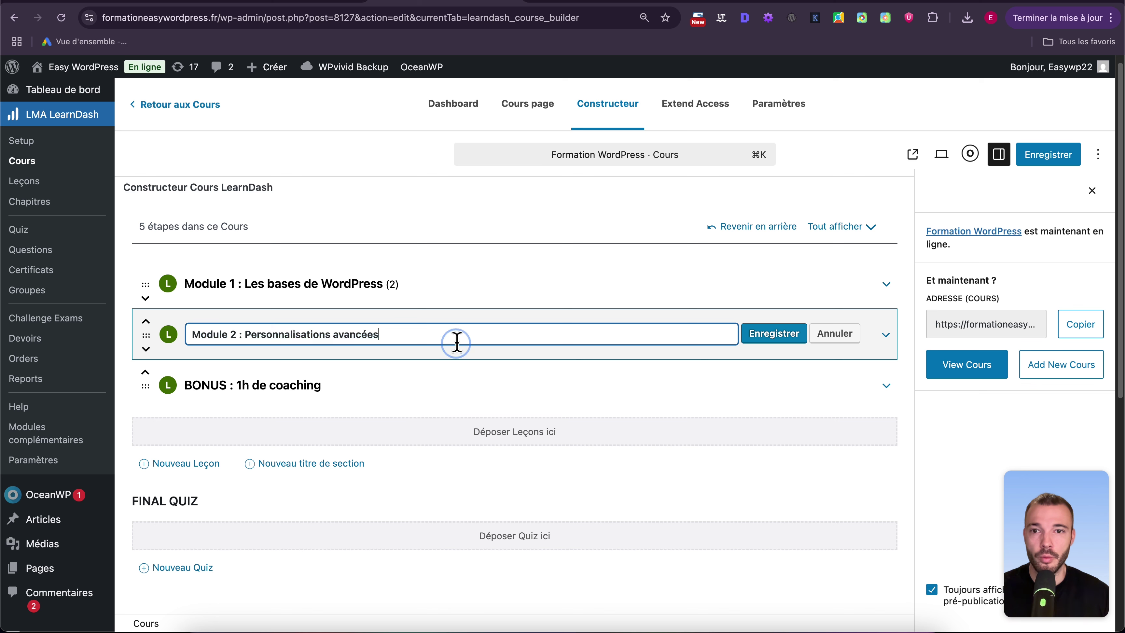
click(819, 340)
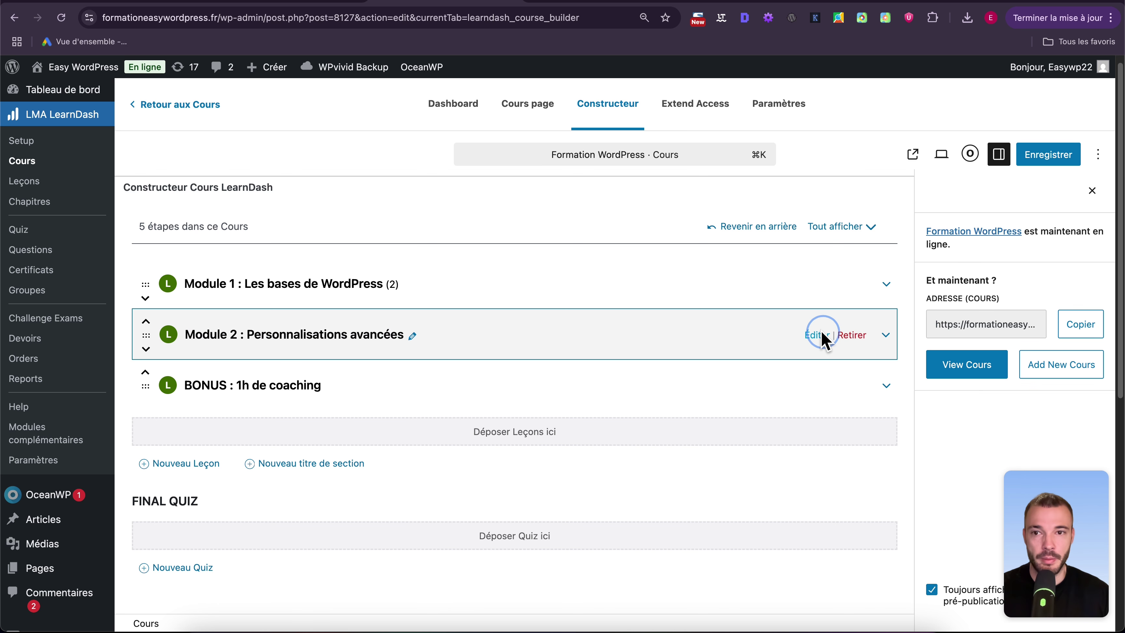
click(887, 285)
click(357, 317)
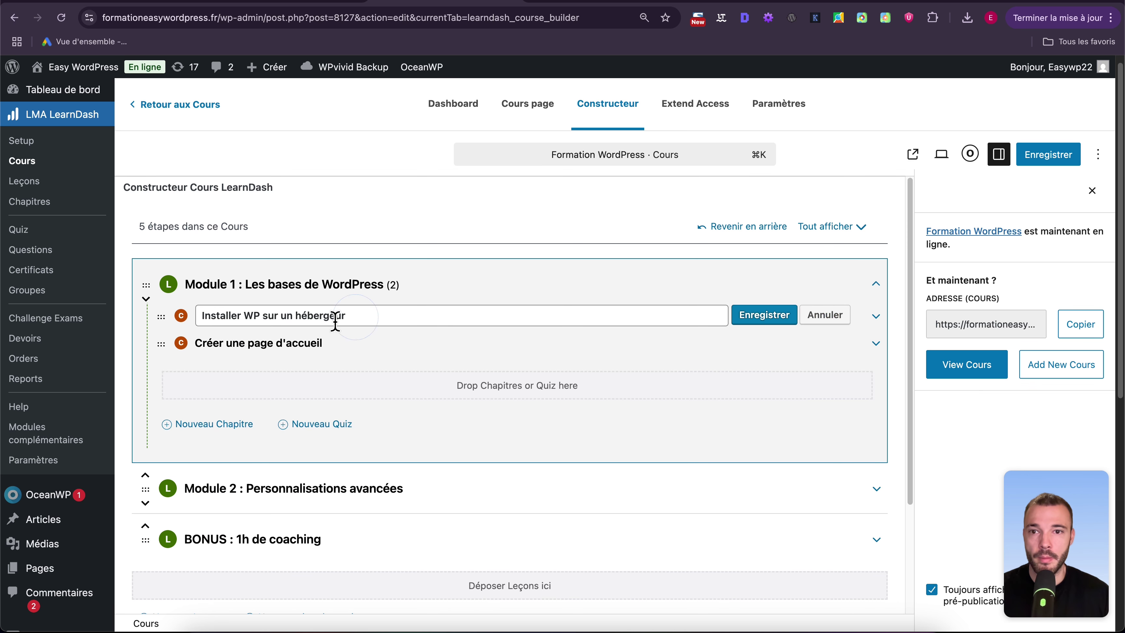
click(763, 315)
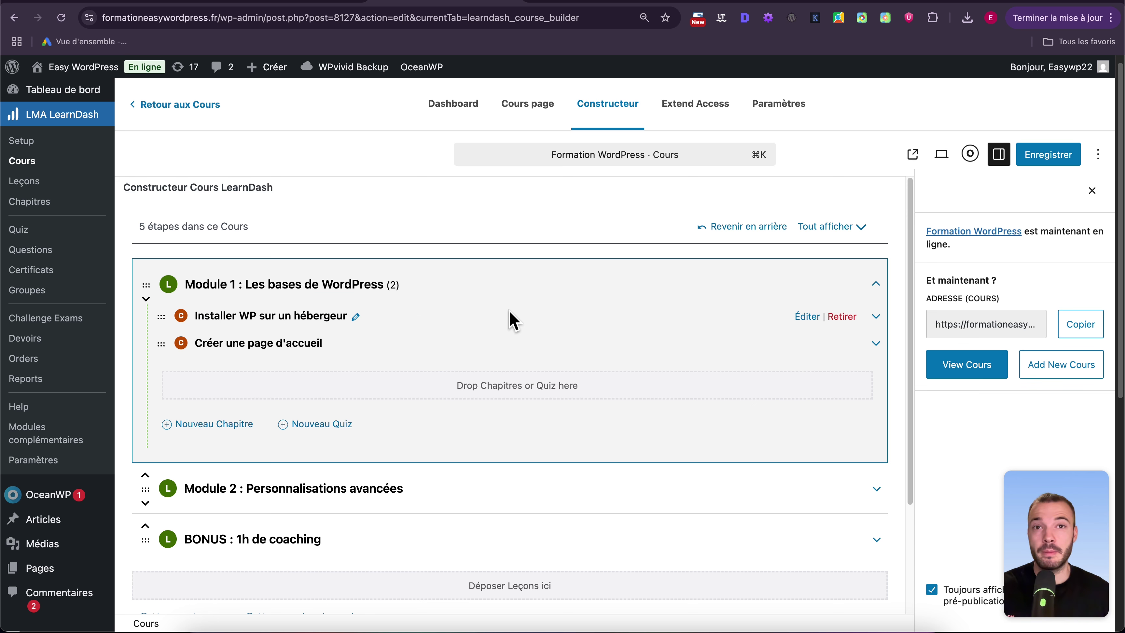
click(694, 284)
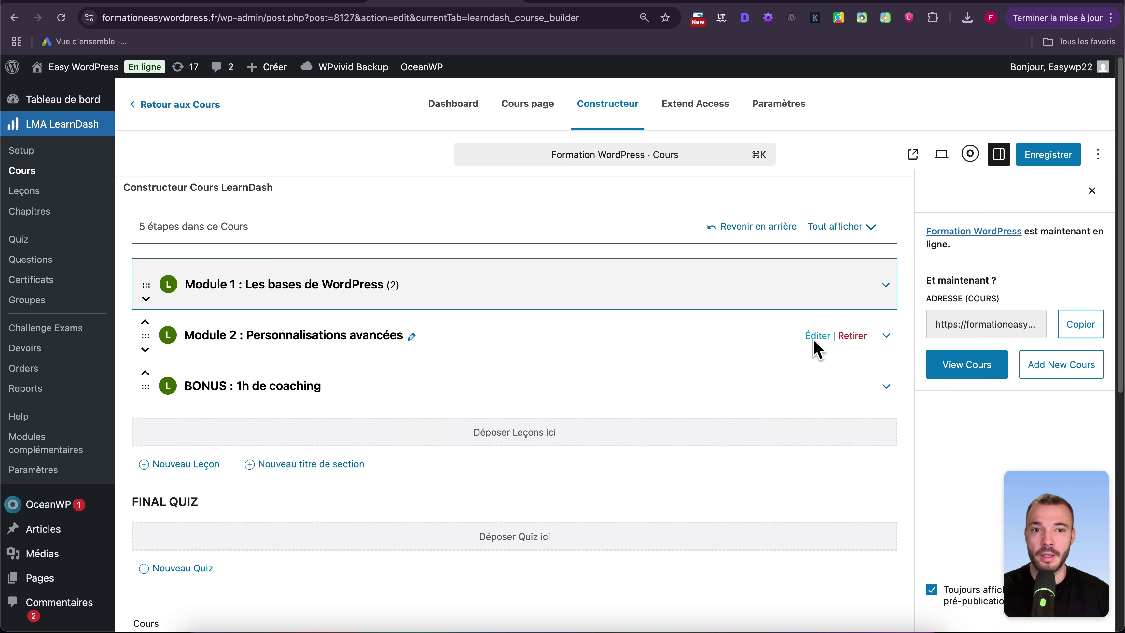
Expand the Module 1 lesson and open its "Installer WP sur un hébergeur" chapter for editing in a new tab.
click(885, 286)
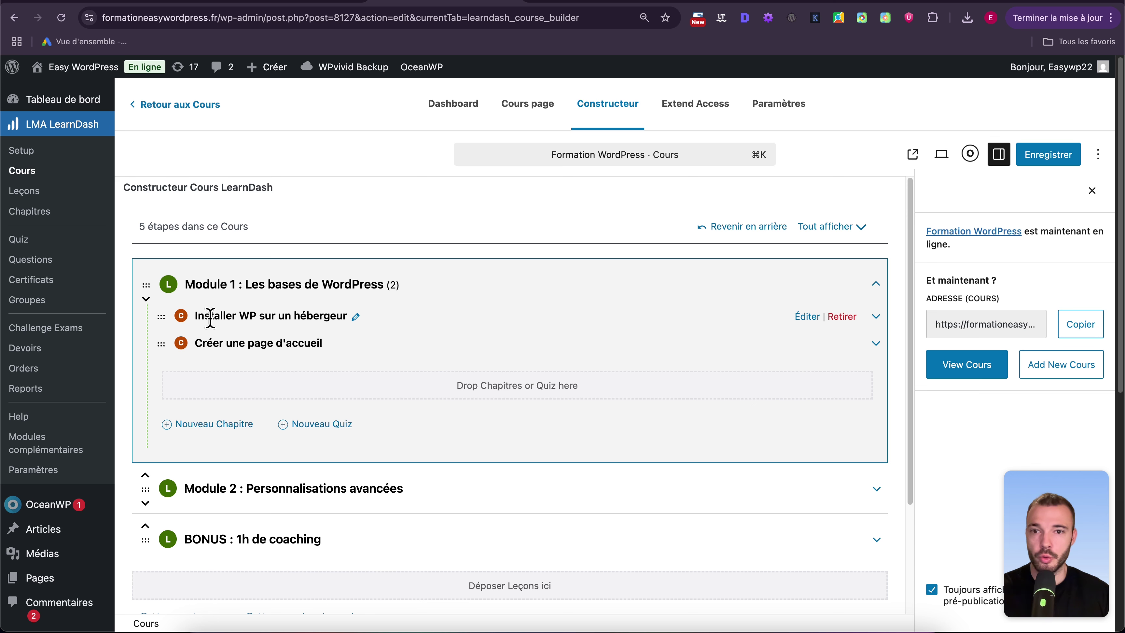
right_click(807, 326)
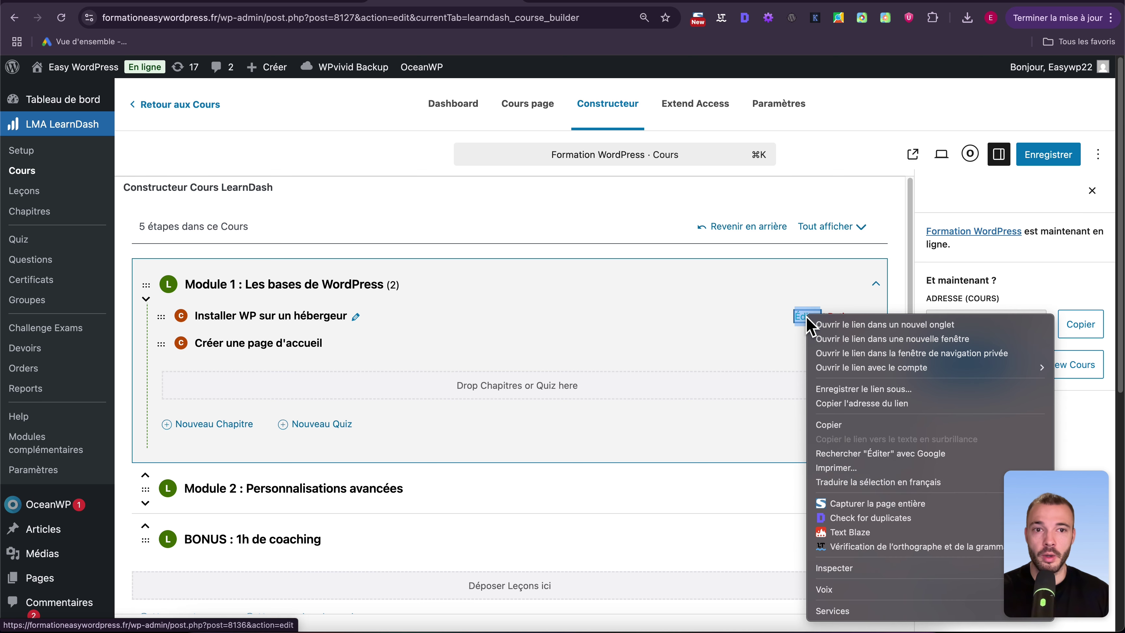
click(886, 325)
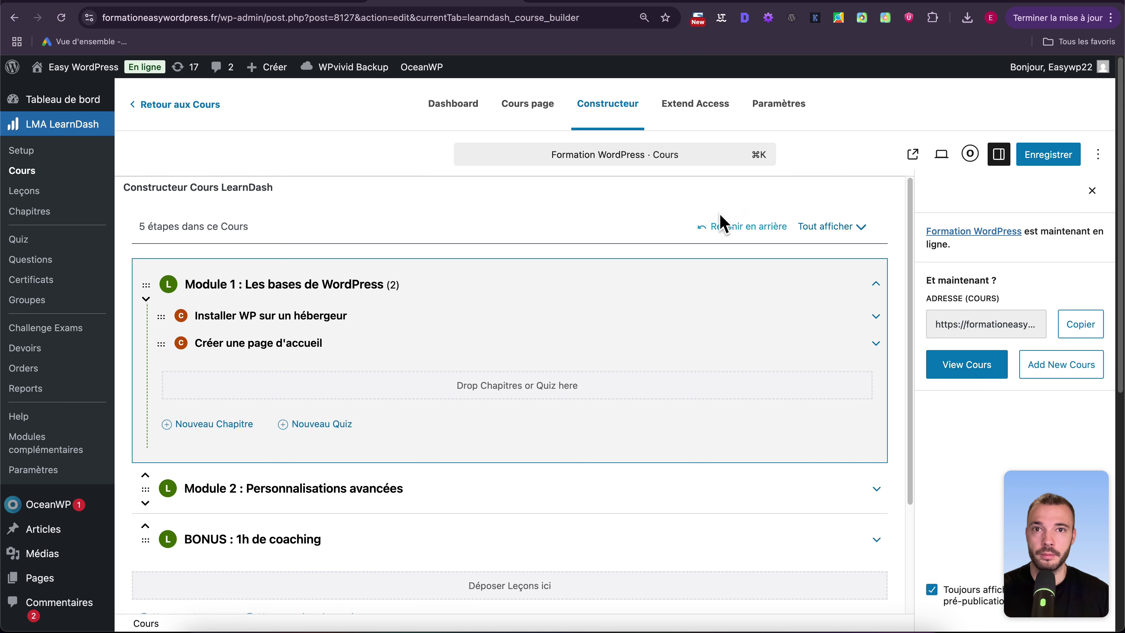
click(591, 6)
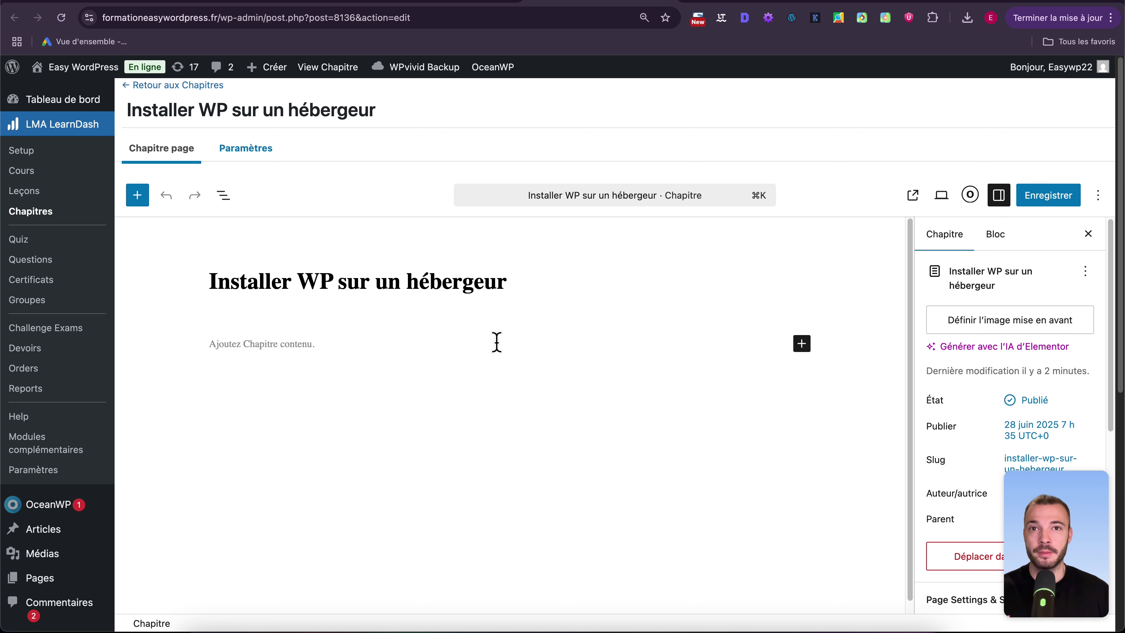
Add a Boutons block to the chapter content with a button labelled "Télécharger la ressource".
click(802, 343)
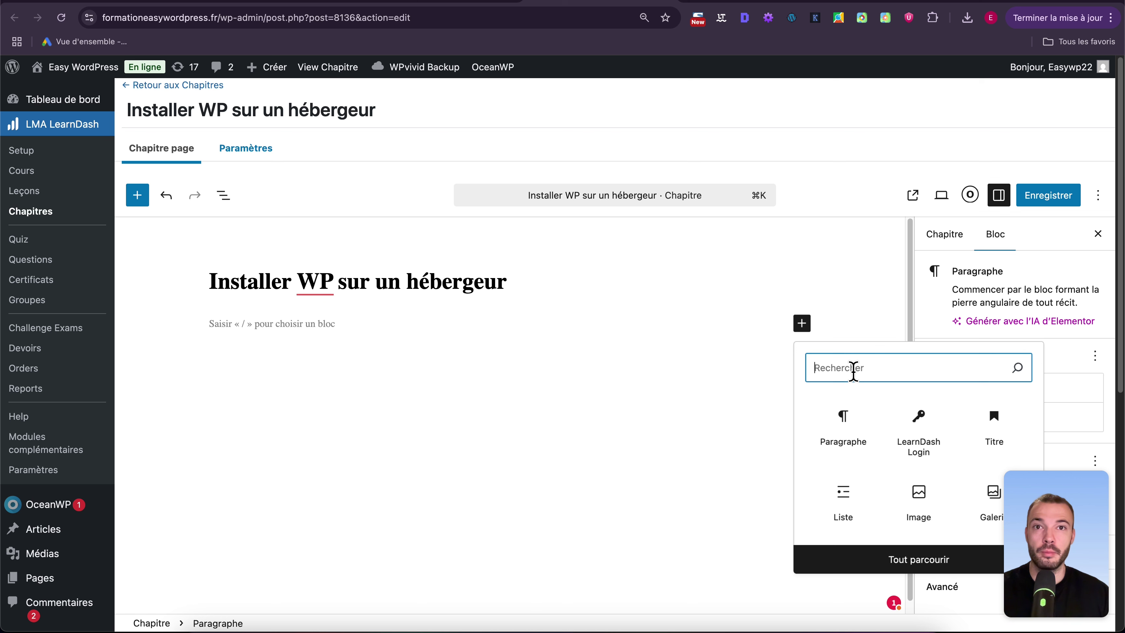
text(bouton)
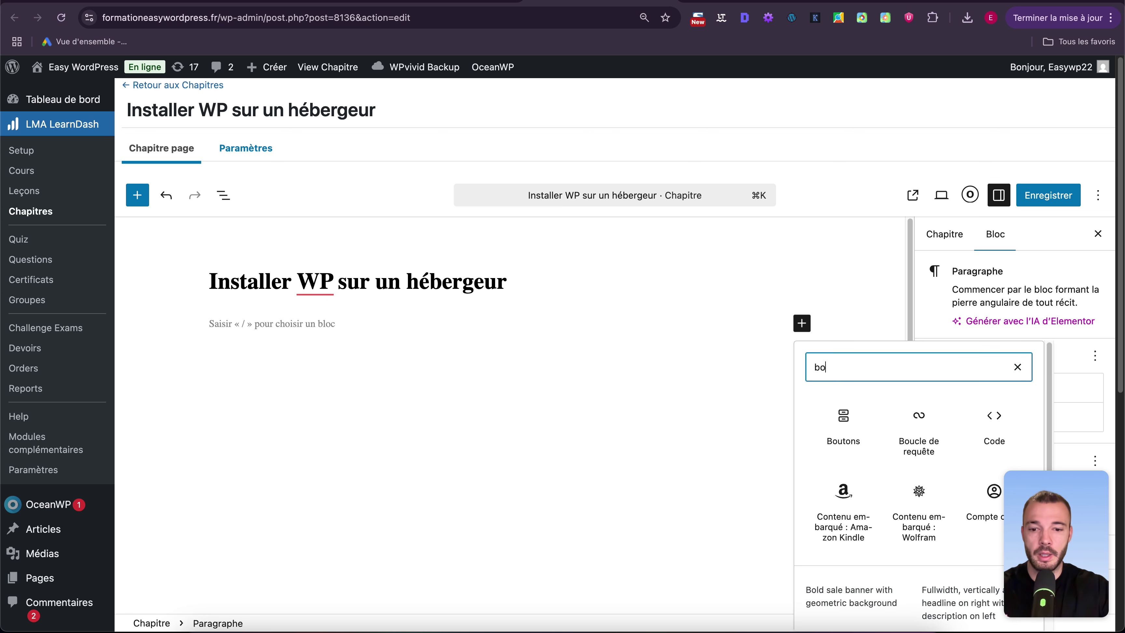
click(843, 419)
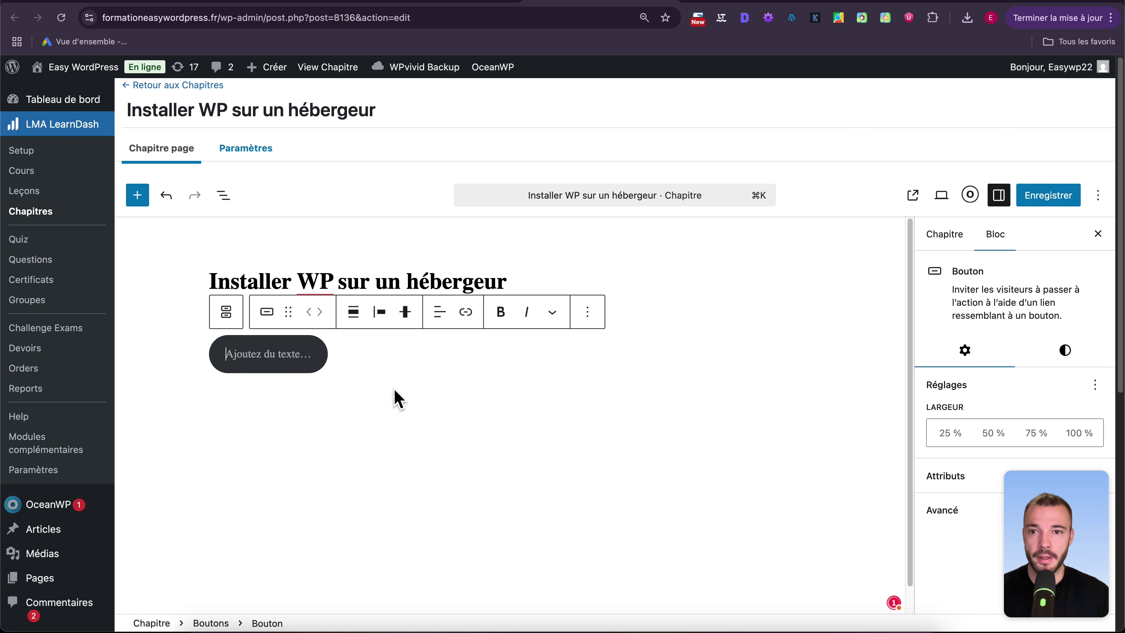
text(Té)
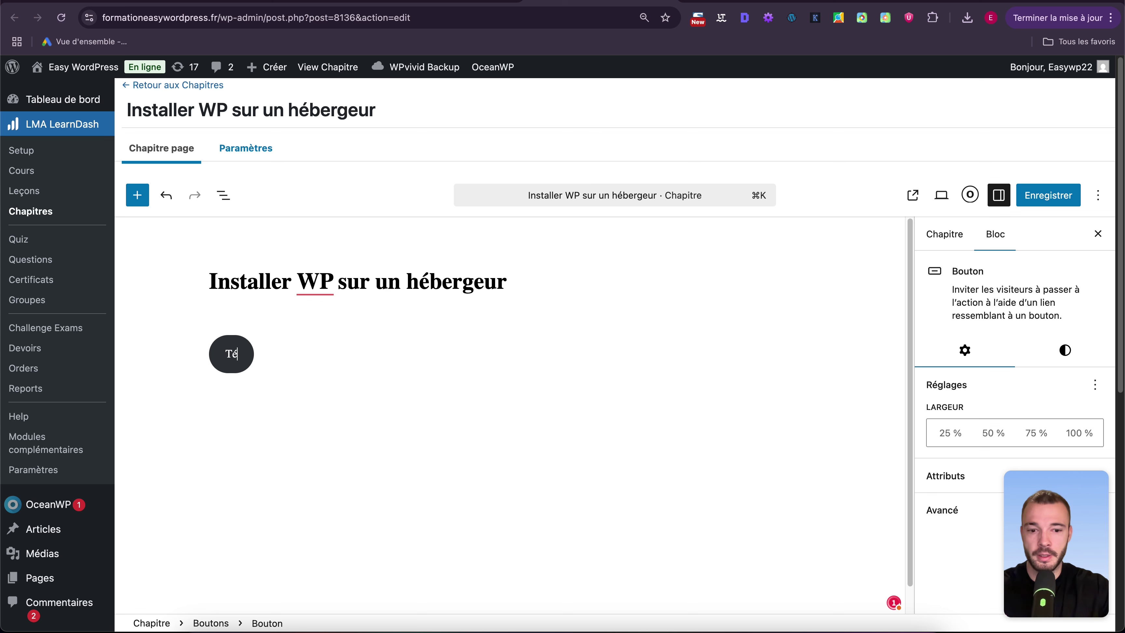
text(lécharger la ressource)
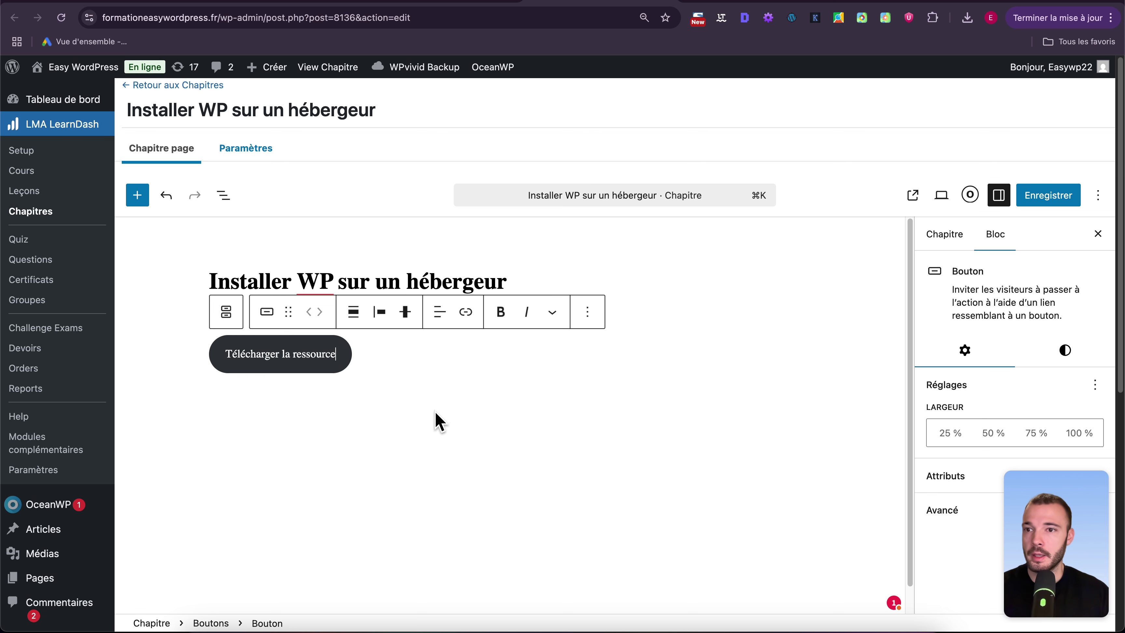
Copy the file URL of log_file_2023-09-13__02-25-16.txt from the media library and return to the chapter editor.
scroll(342, 346, down, 1)
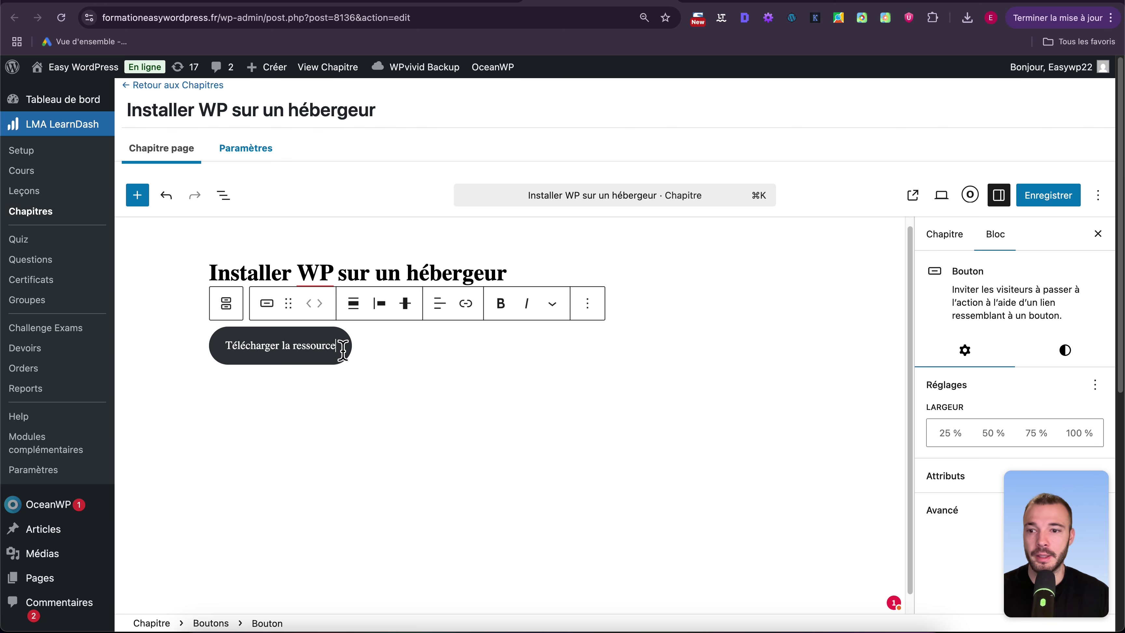
scroll(101, 447, down, 5)
mouse_move(99, 417)
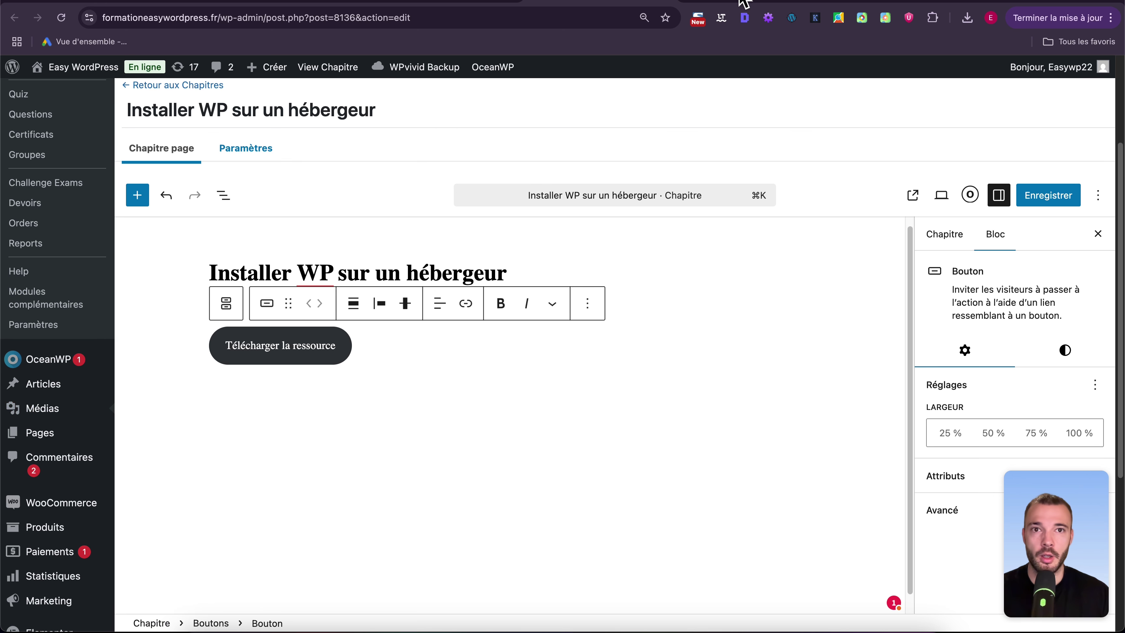
scroll(691, 195, down, 15)
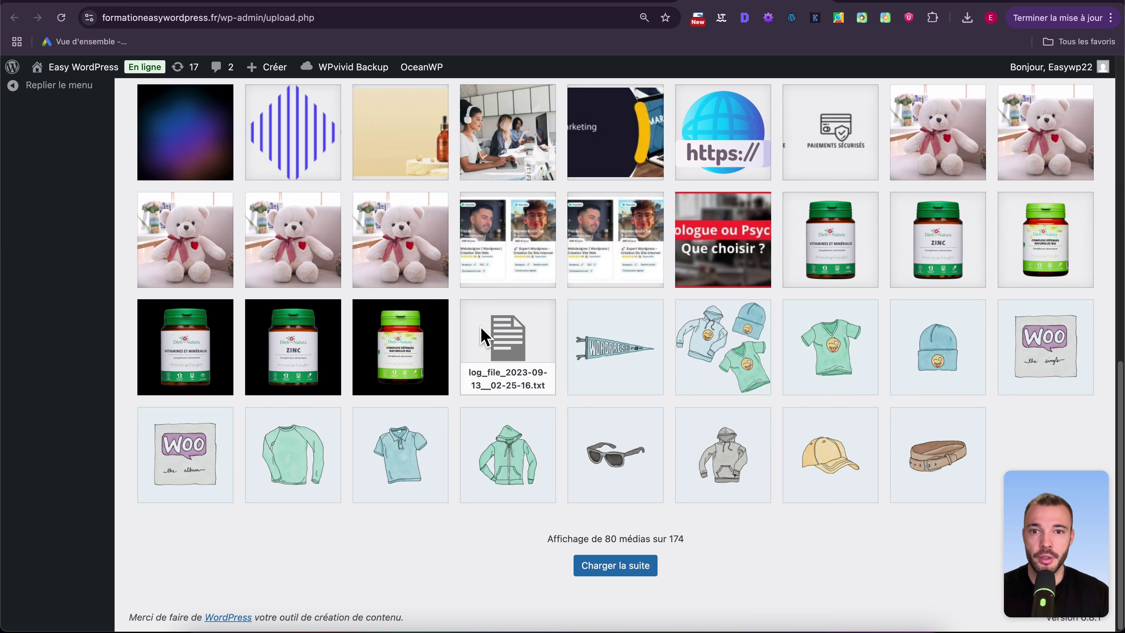
click(504, 331)
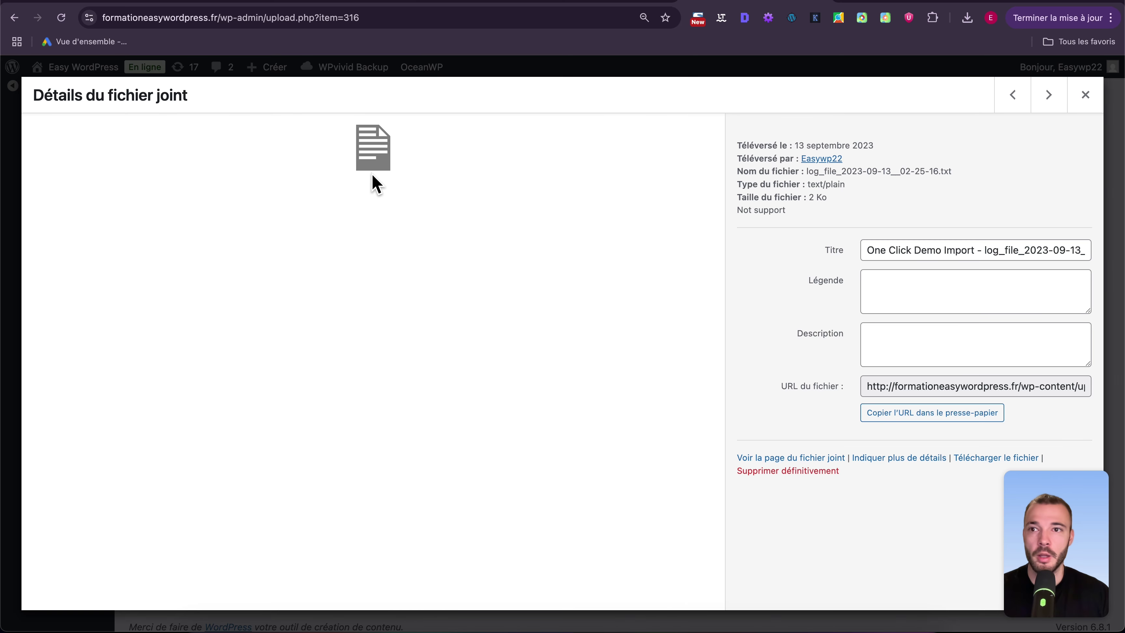
click(1085, 95)
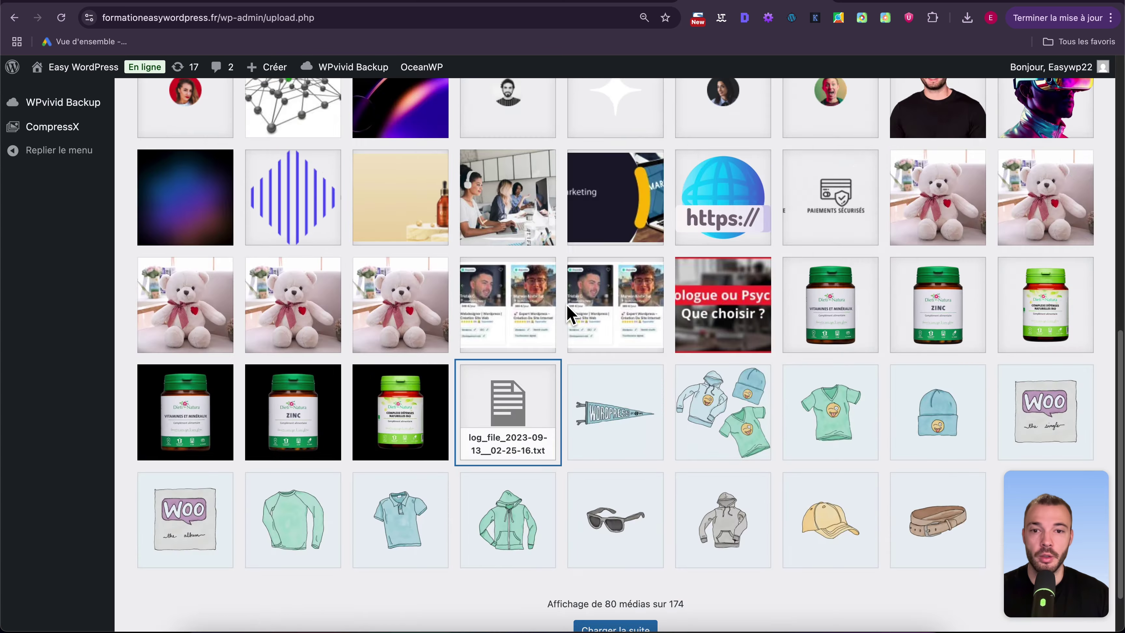
scroll(573, 314, up, 15)
scroll(501, 338, down, 8)
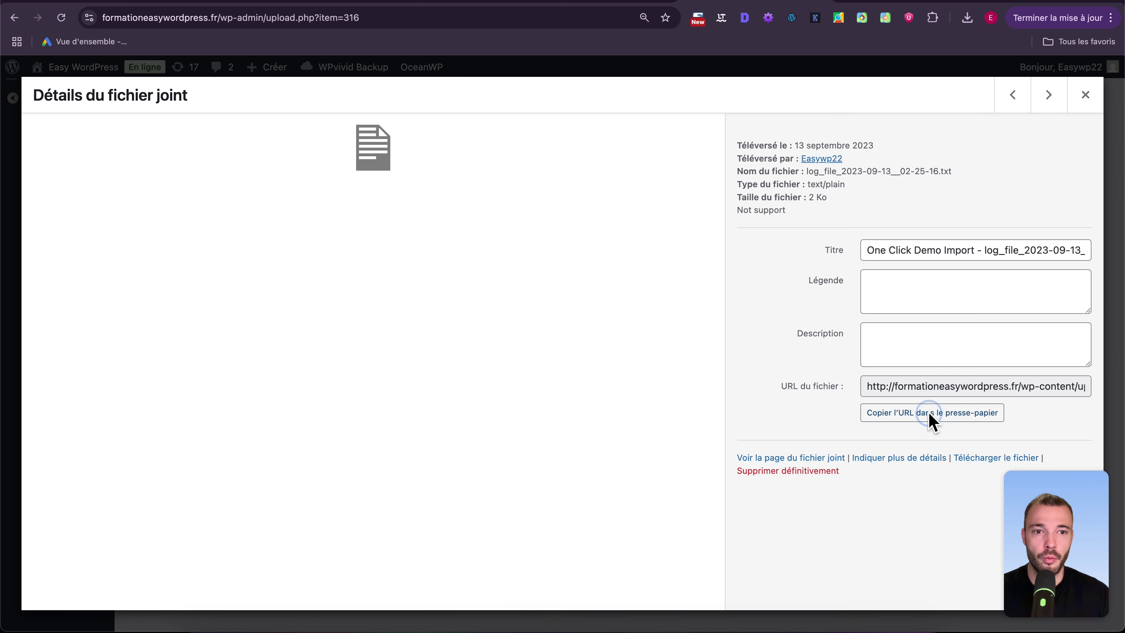
click(893, 413)
click(610, 5)
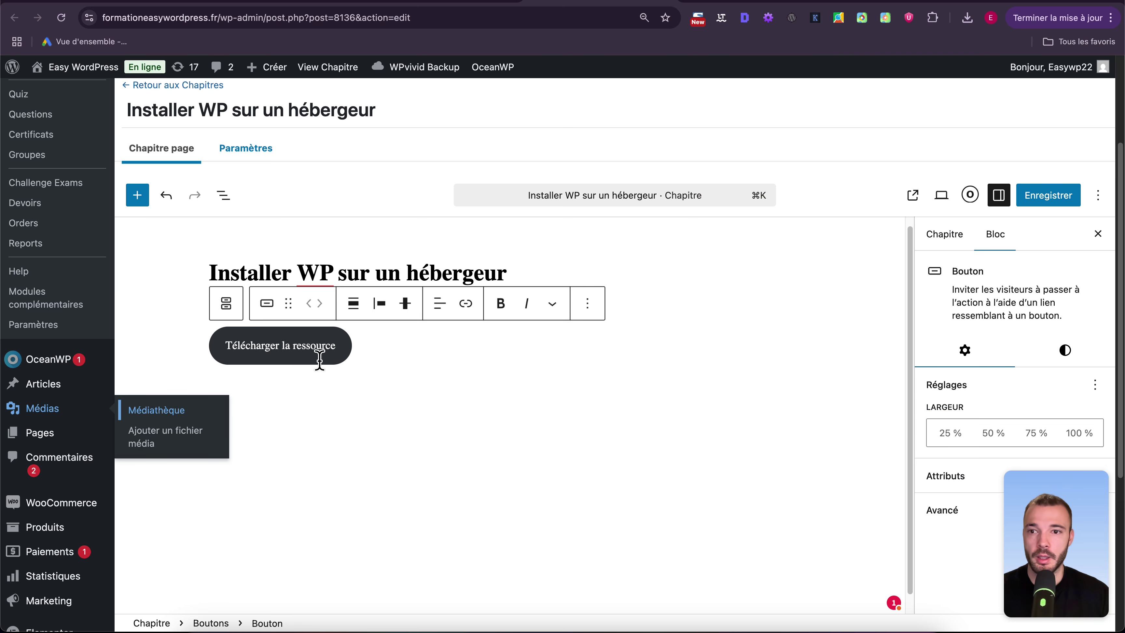
Link the "Télécharger la ressource" button to the copied URL of log_file_2023-09-13__02-25-16.txt.
click(304, 352)
triple_click(303, 352)
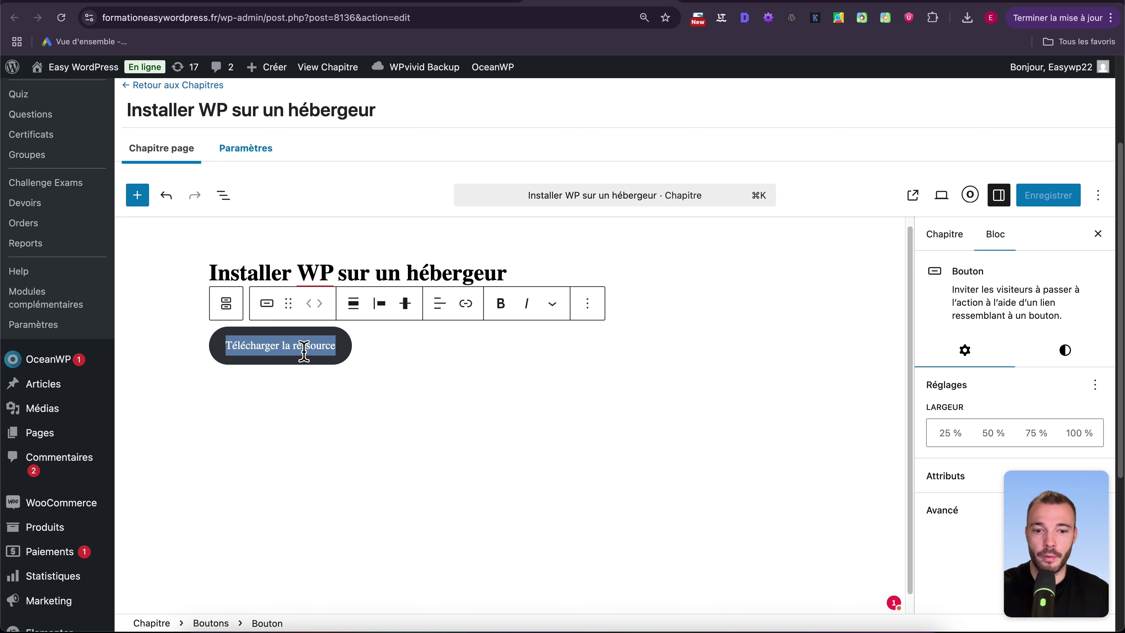
key(super+k)
key(super+v)
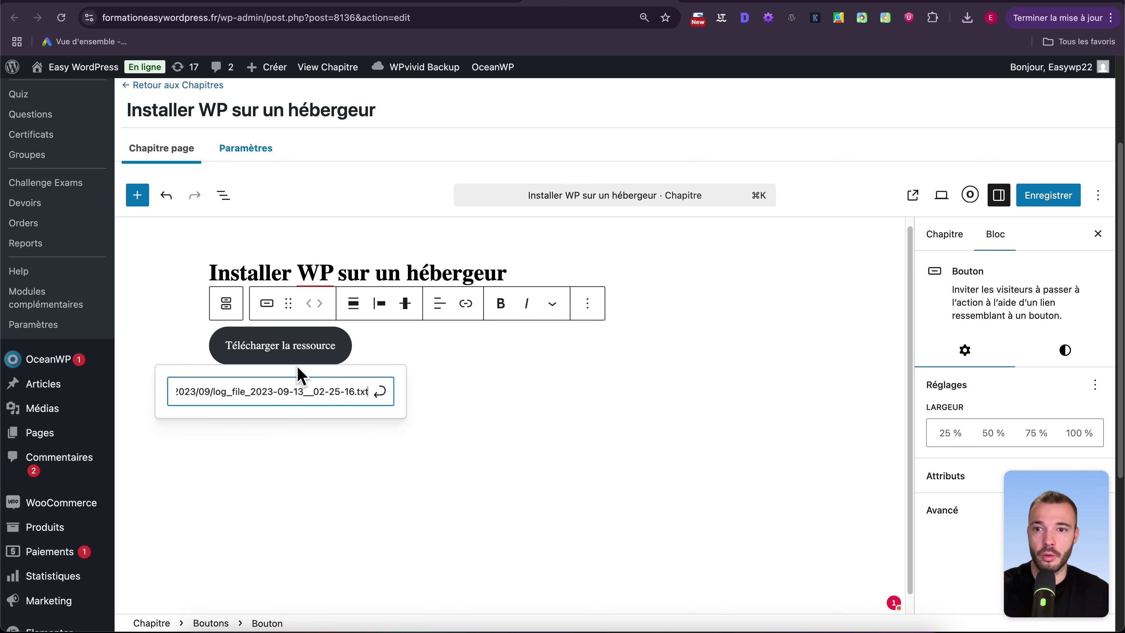
click(380, 393)
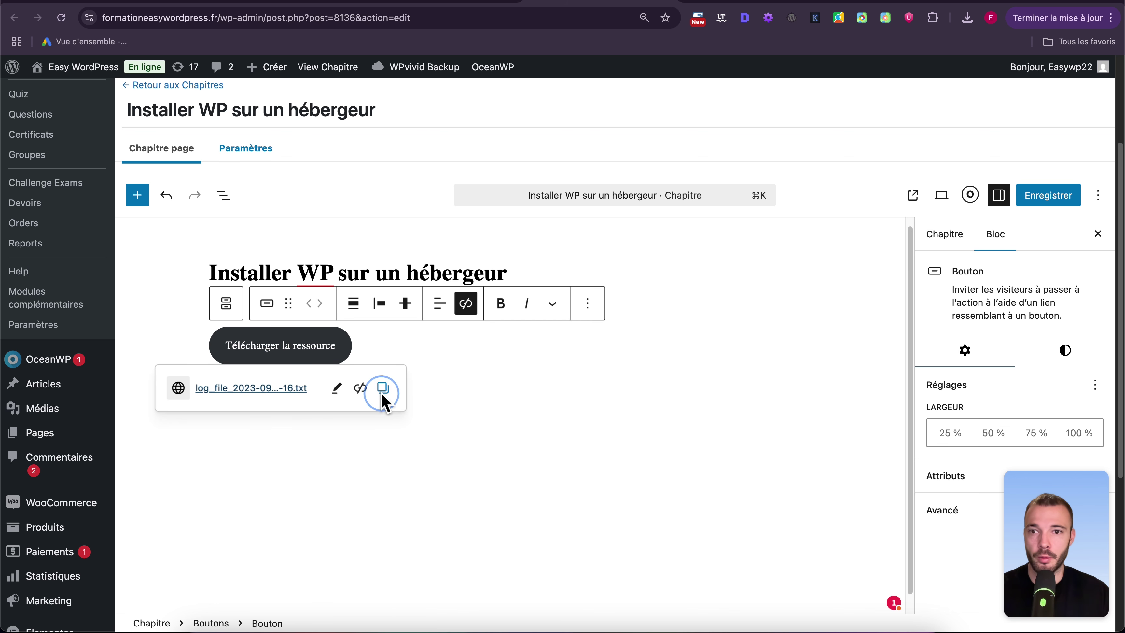
click(555, 354)
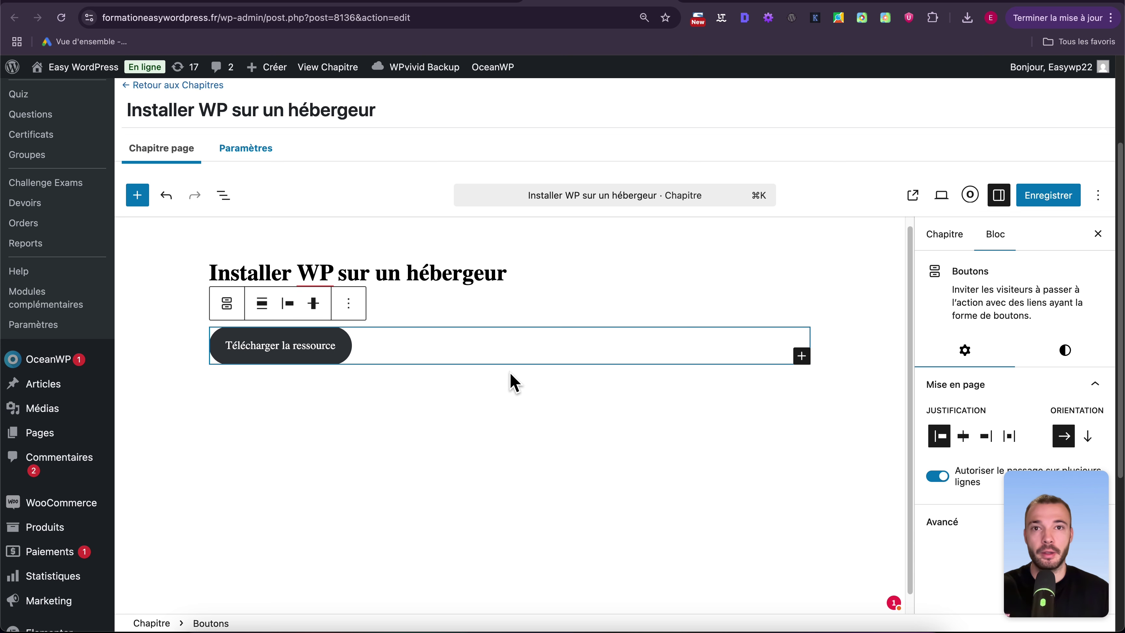
Insert a Vidéo block between the chapter title and the download button.
click(538, 273)
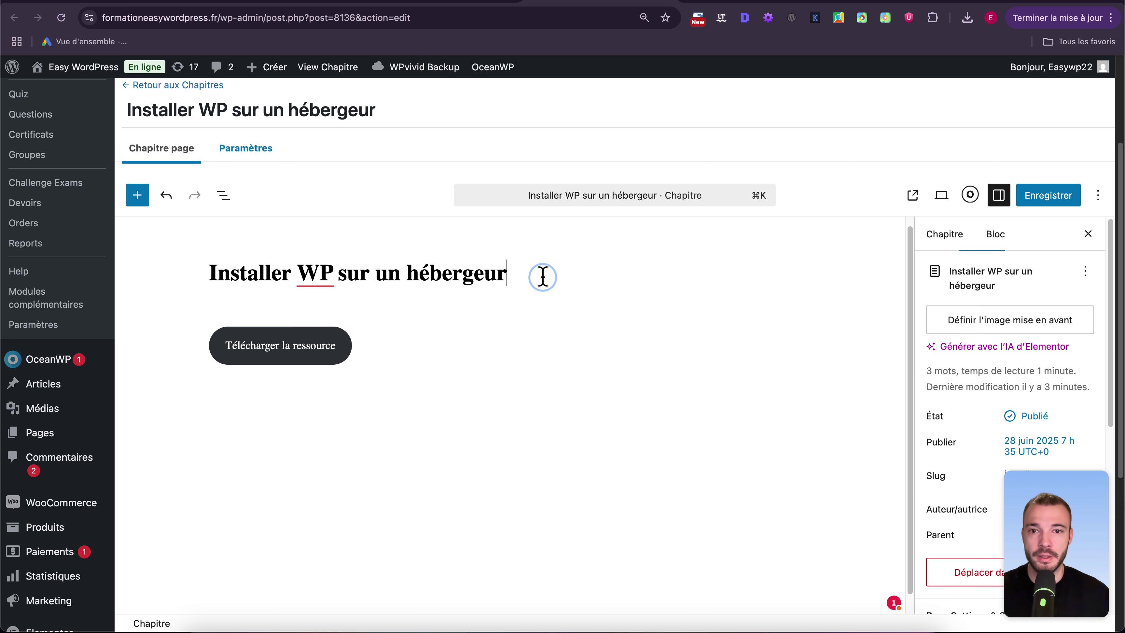
key(Return)
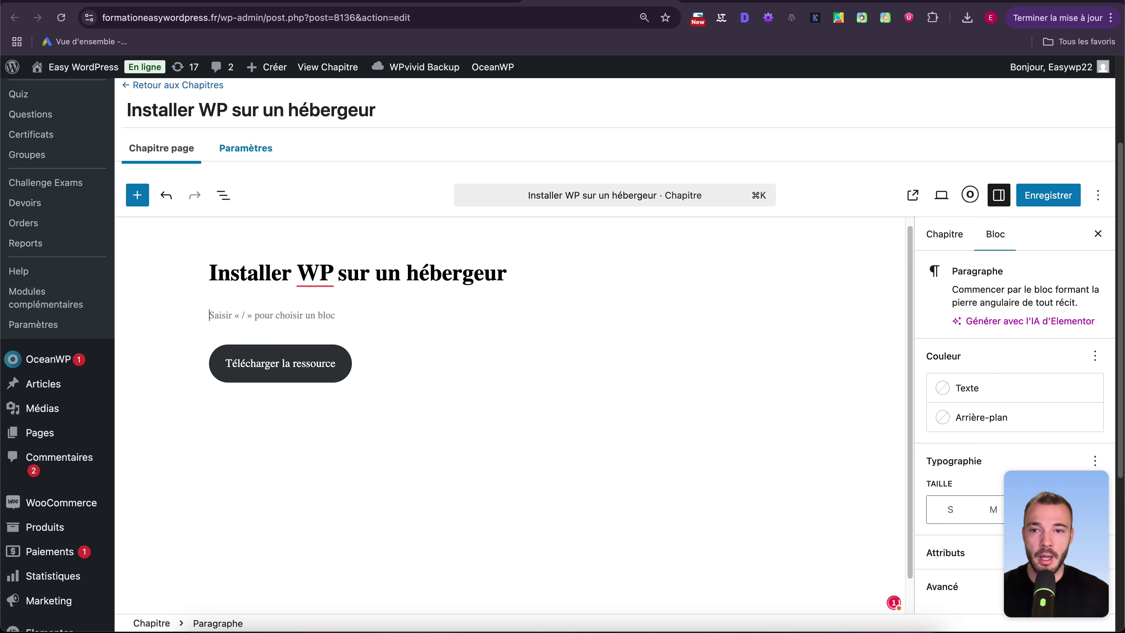
text(/video)
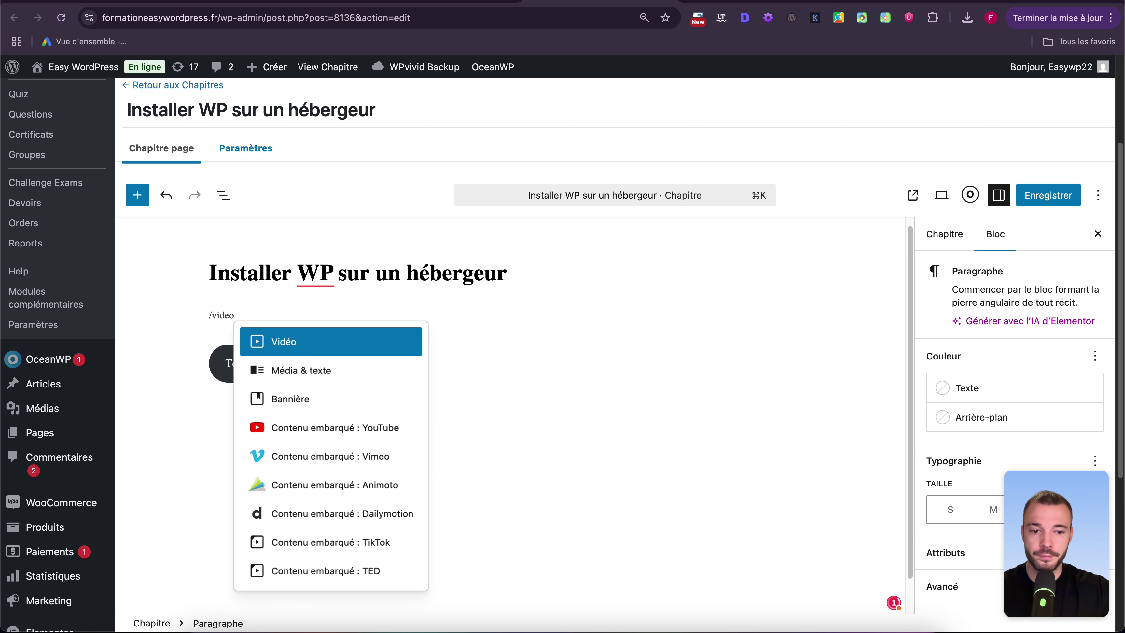
key(Return)
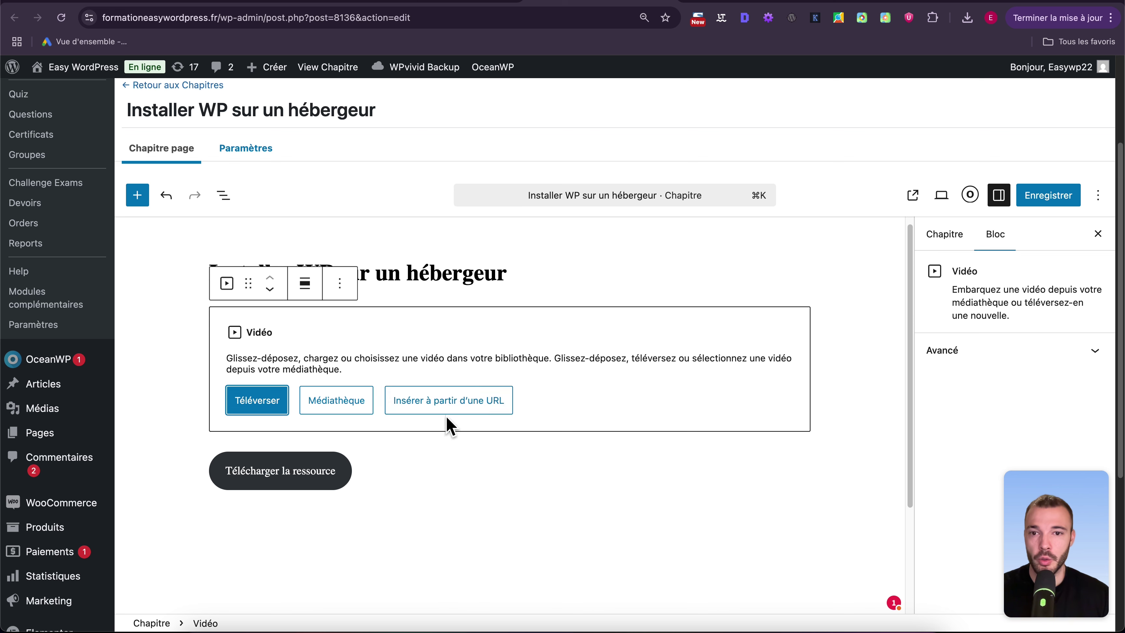
Embed the YouTube video "Quel est le meilleur hébergeur WordPress en 2025 ?" in the video block using its copied link.
click(450, 407)
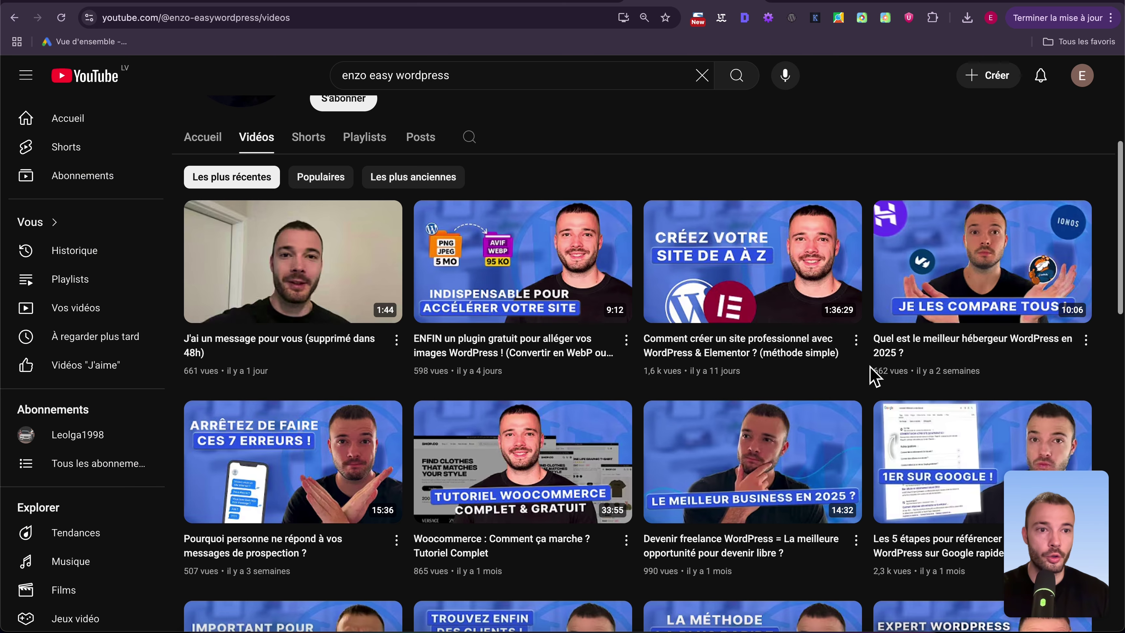
right_click(897, 350)
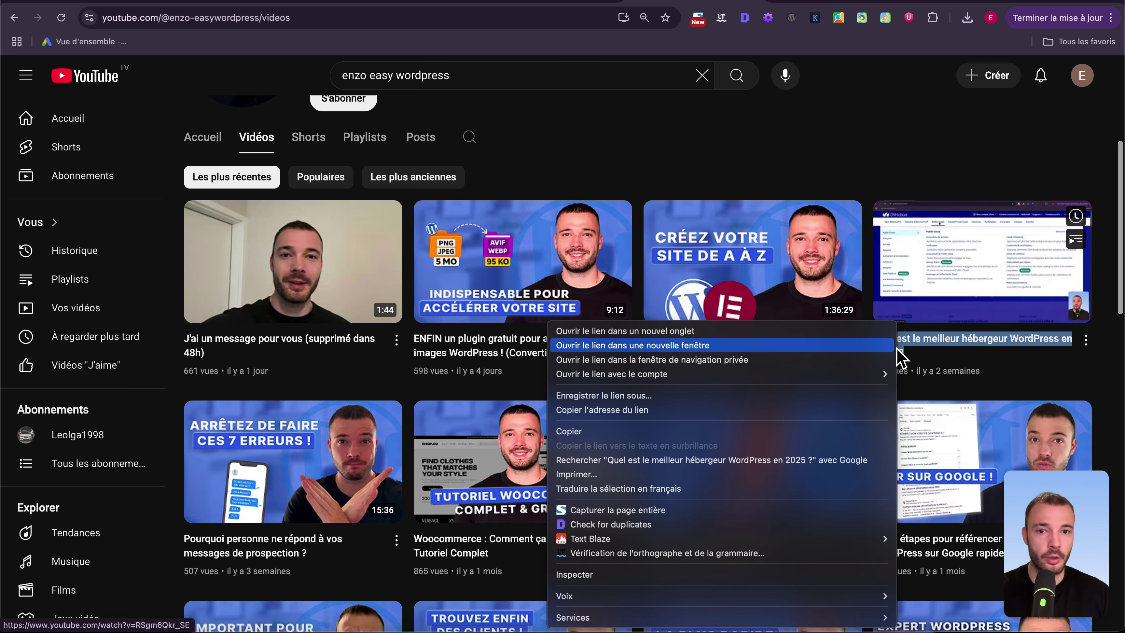
click(602, 409)
click(554, 2)
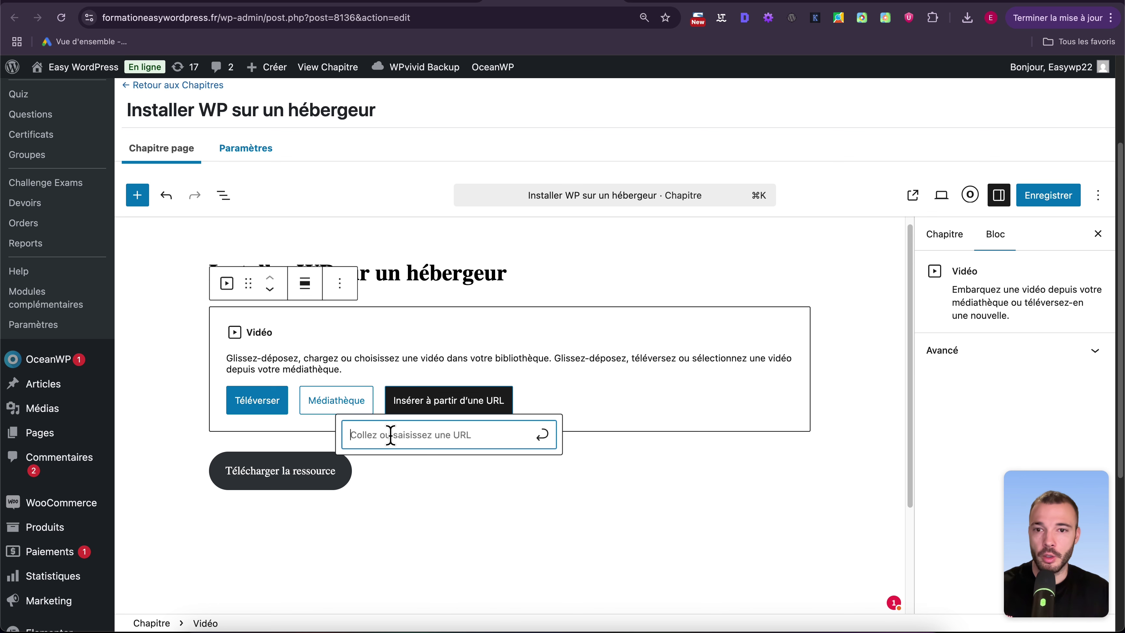
key(super+v)
click(541, 435)
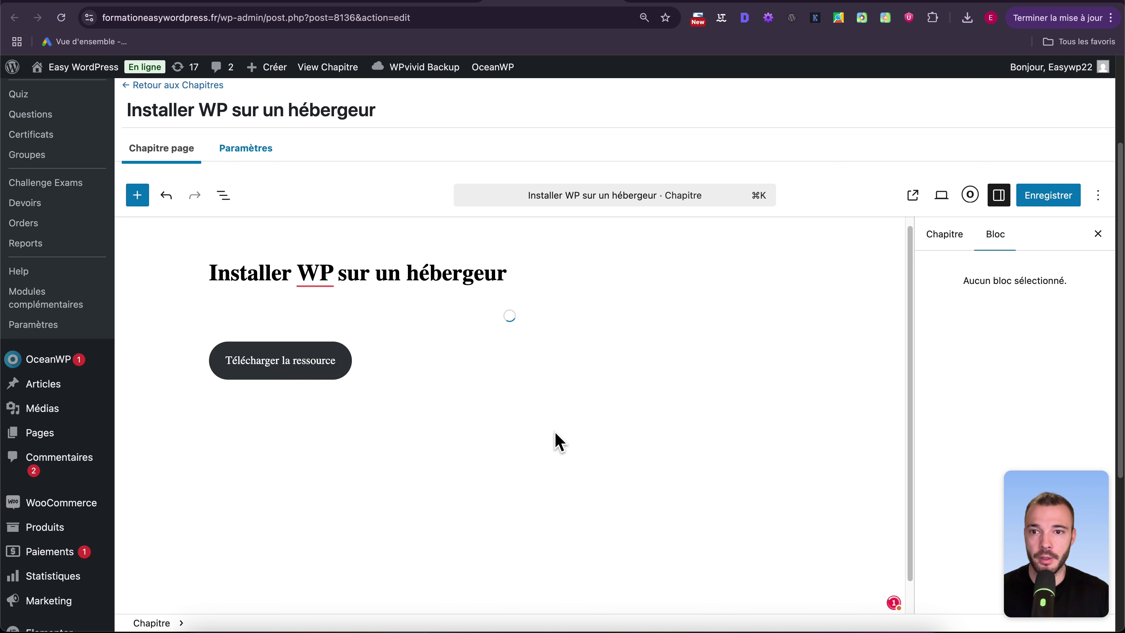
Save the "Installer WP sur un hébergeur" chapter and return to the Formation WordPress course builder.
scroll(709, 381, down, 4)
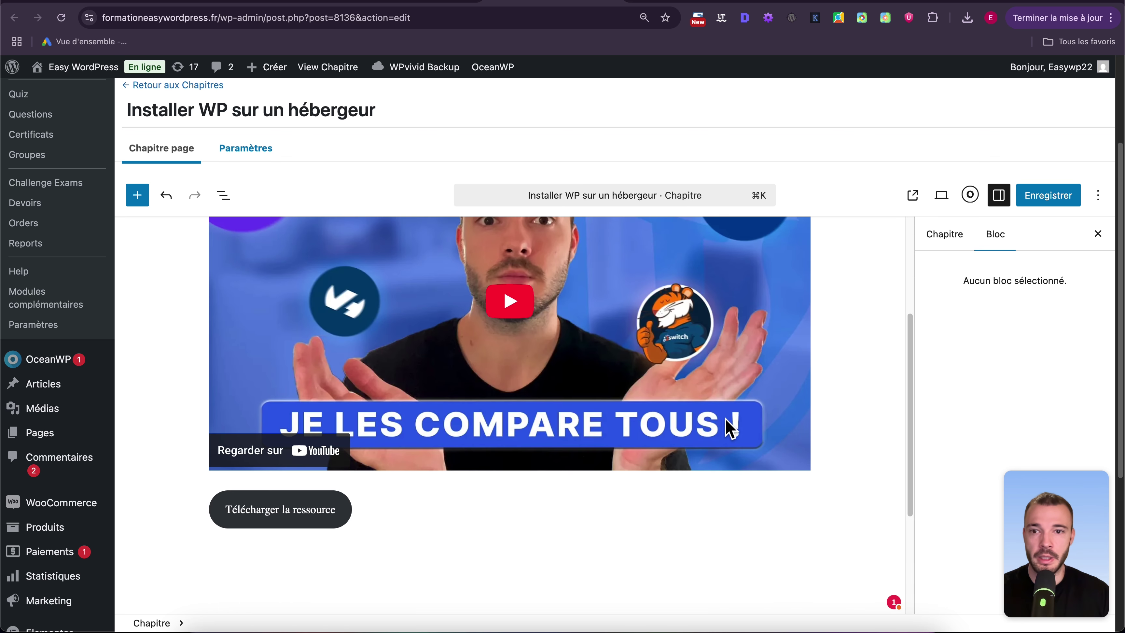
scroll(731, 428, up, 4)
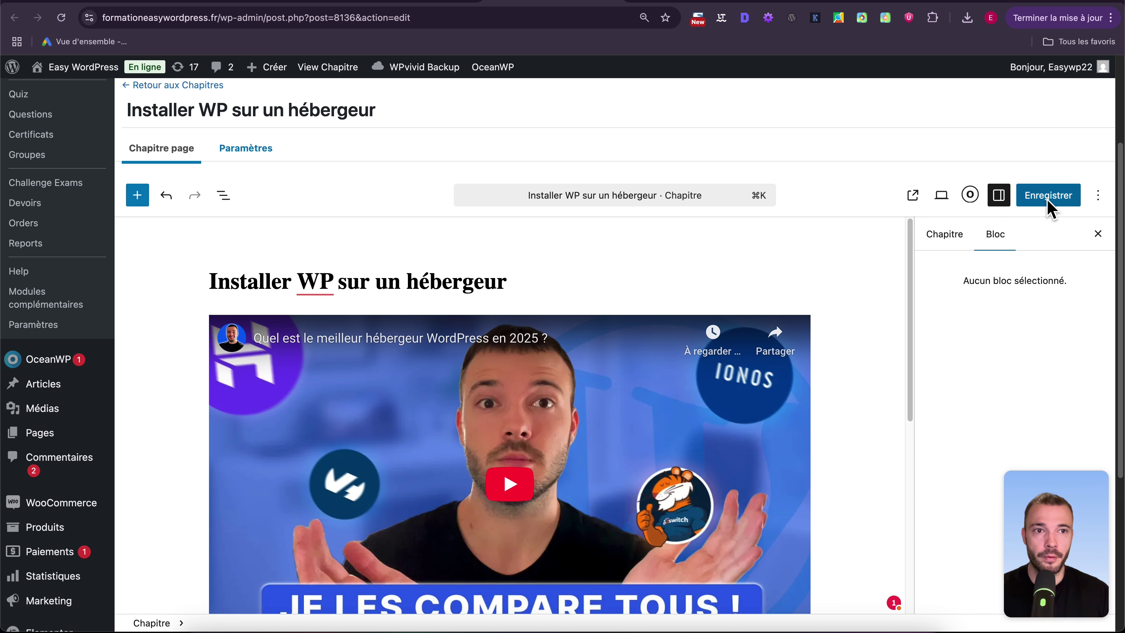
click(1049, 200)
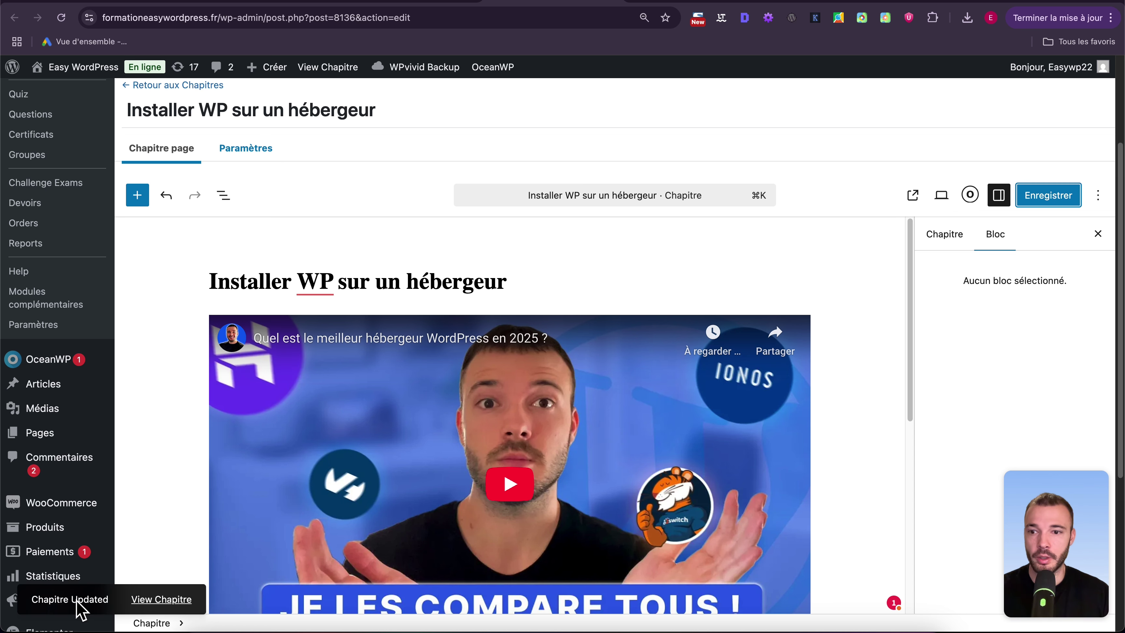
click(613, 5)
click(439, 4)
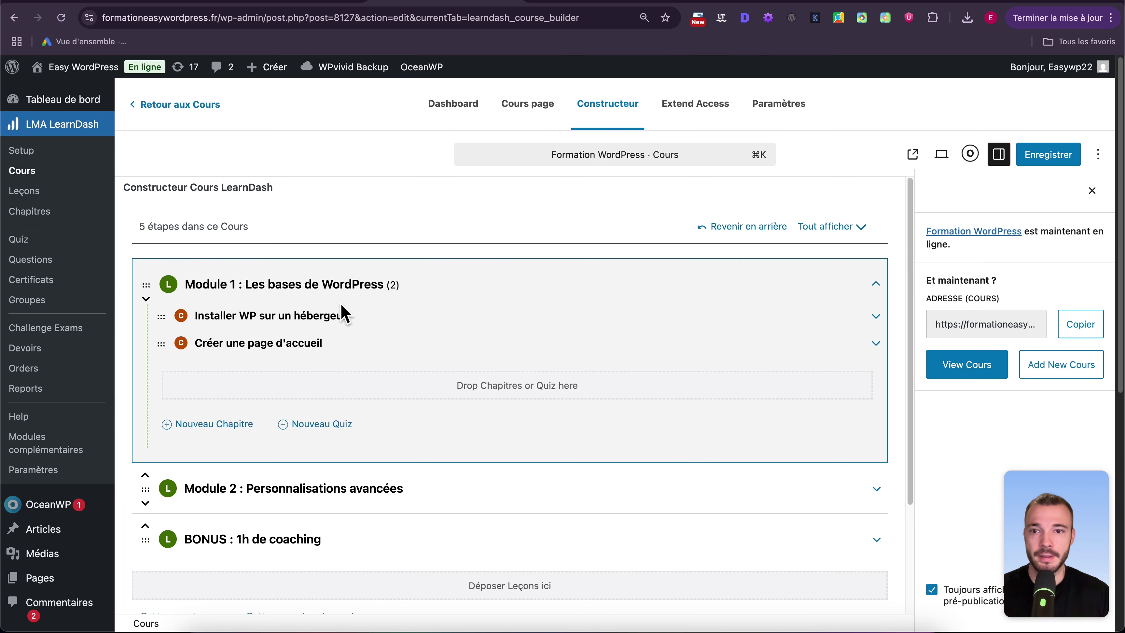
Open the "Module 2 : Personnalisations avancées" lesson in a new tab and examine its empty content area.
scroll(463, 334, down, 1)
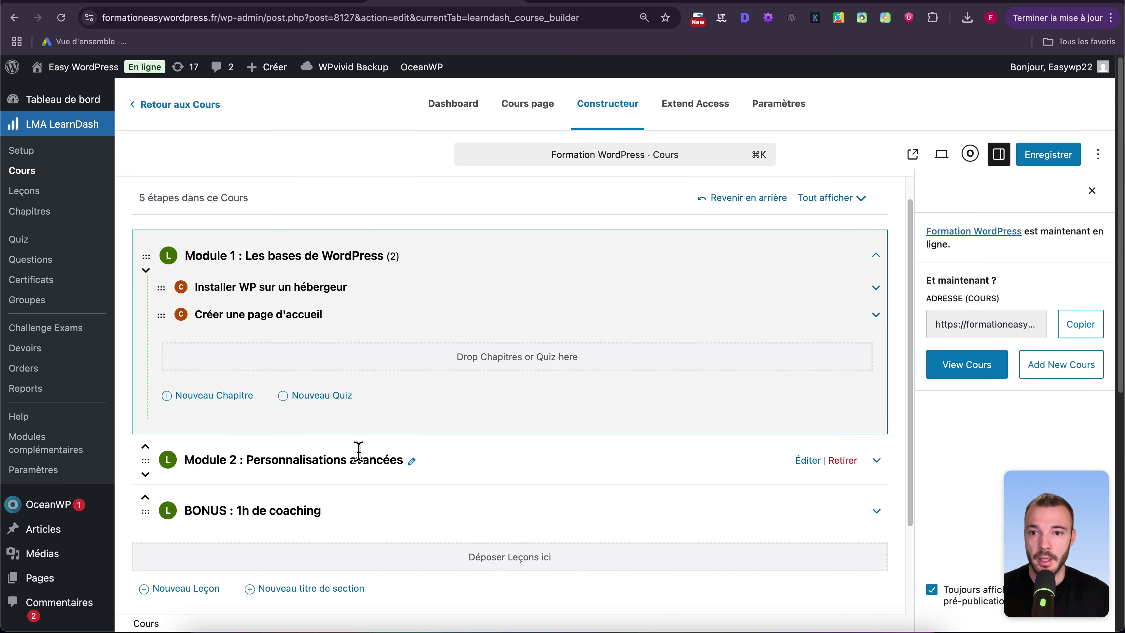
right_click(808, 461)
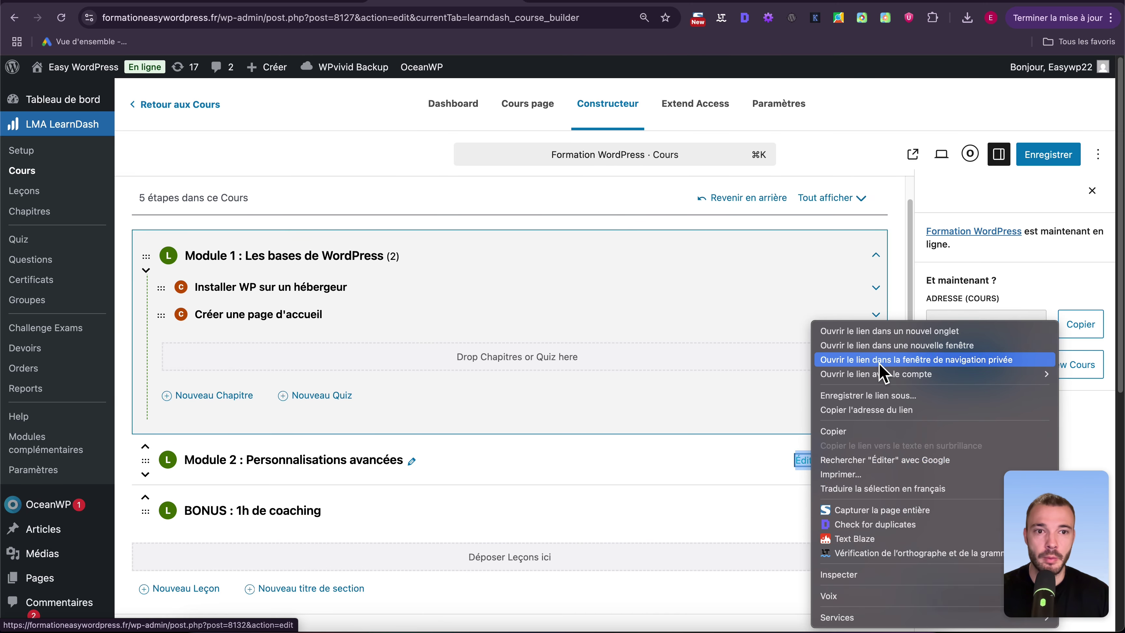
click(881, 331)
click(557, 7)
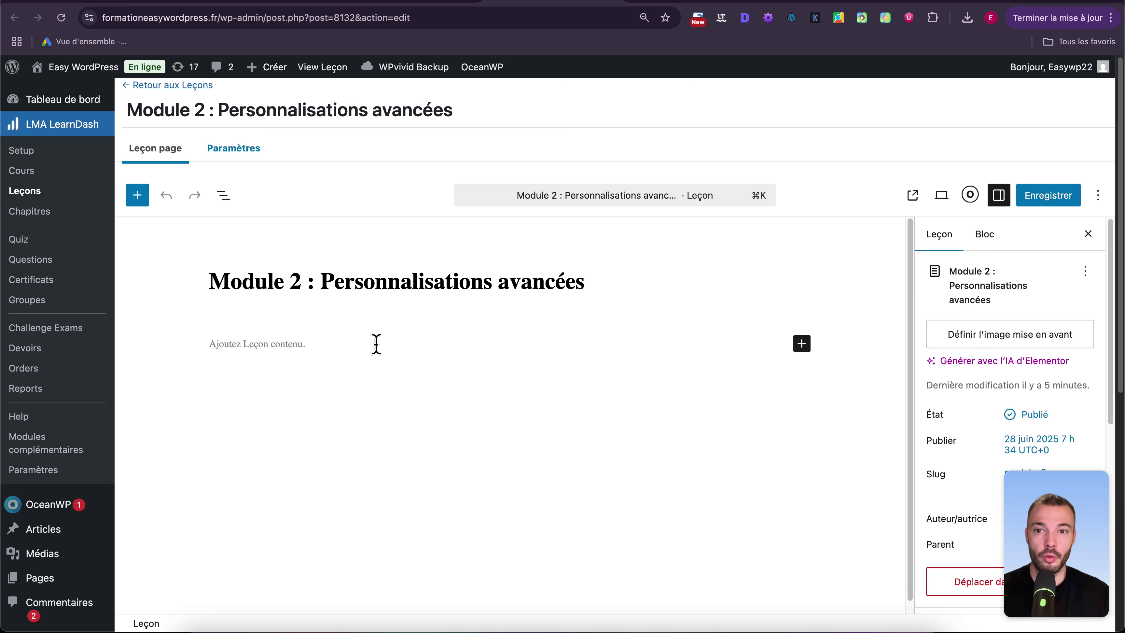
click(376, 344)
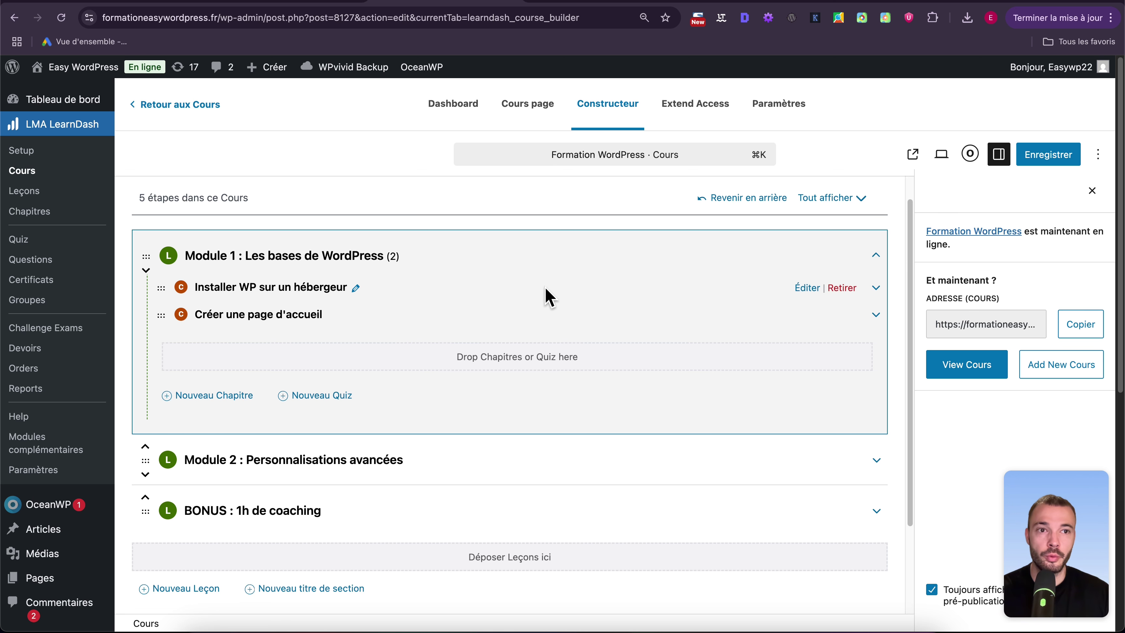
Save the Formation WordPress course and open its settings to review the Gratuit enrollment mode.
click(1048, 155)
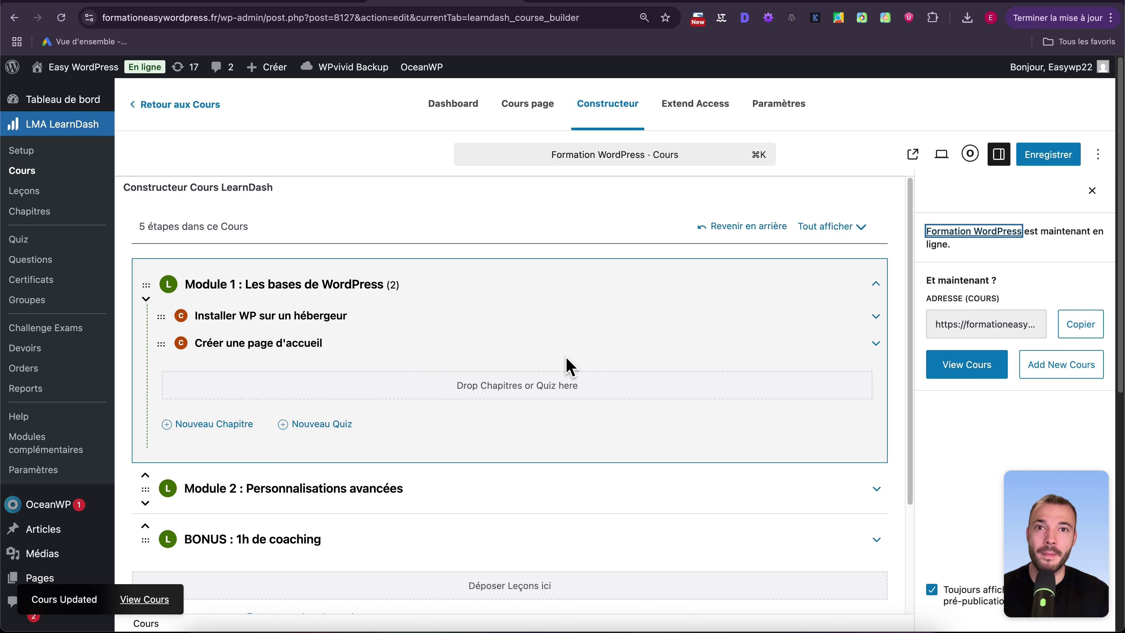
click(786, 107)
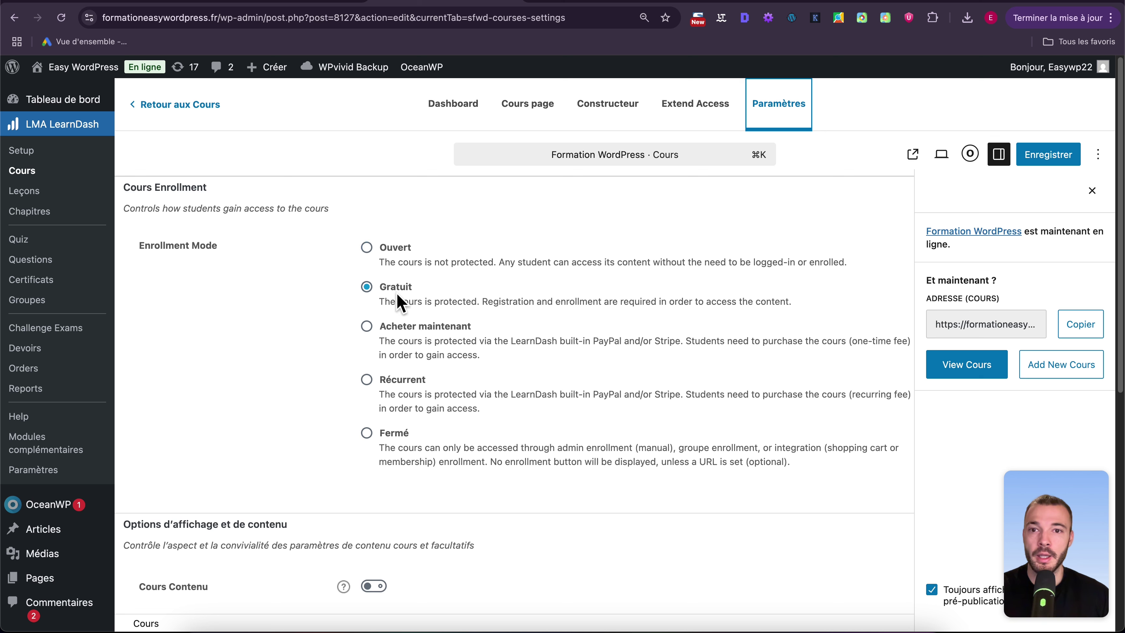
drag(378, 302, 807, 310)
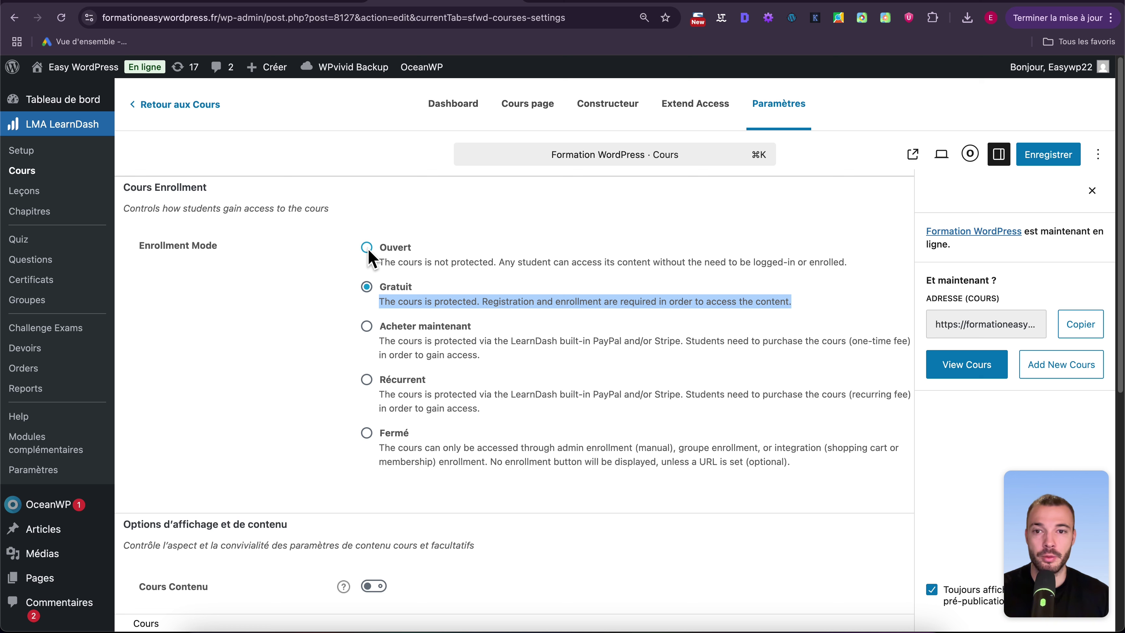
Try the Acheter maintenant enrollment mode with a course price of 197.
click(367, 326)
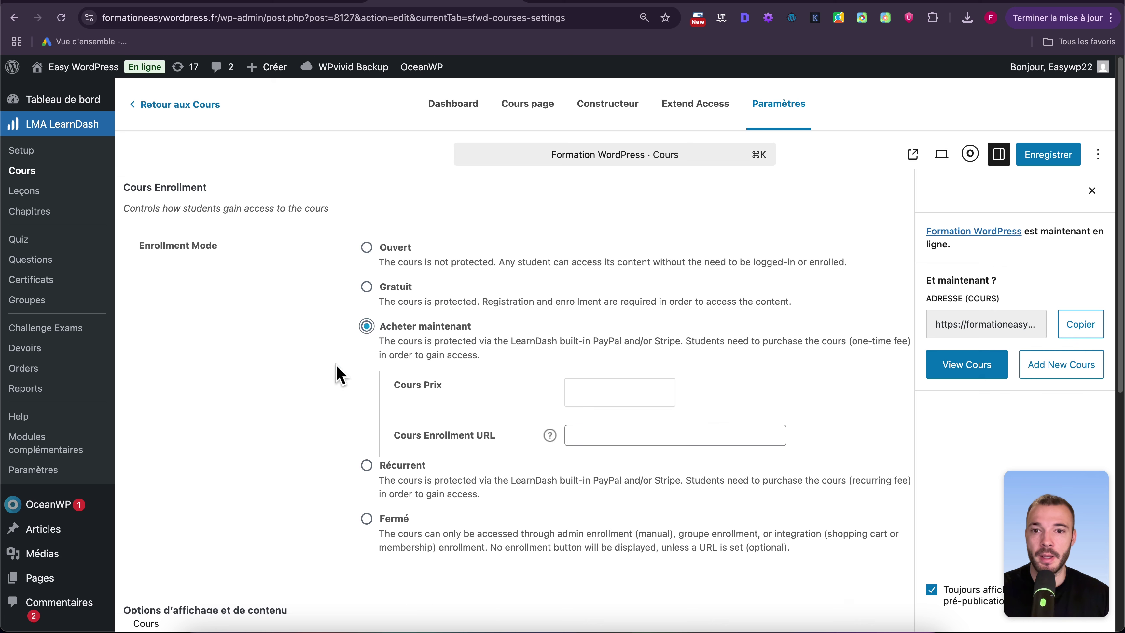
click(624, 379)
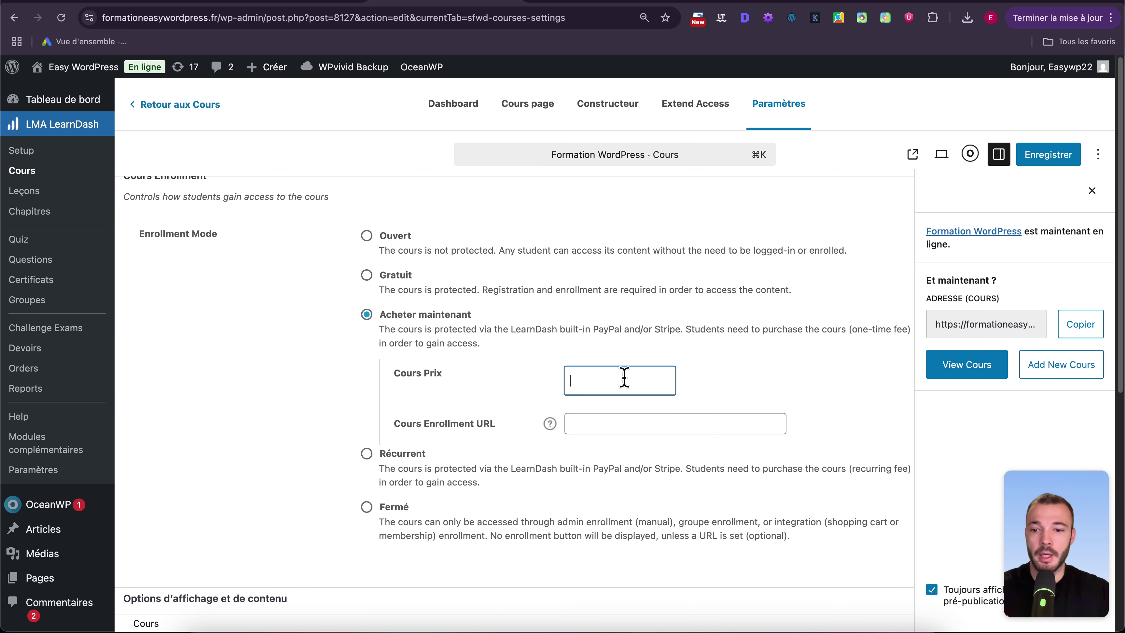
text(197)
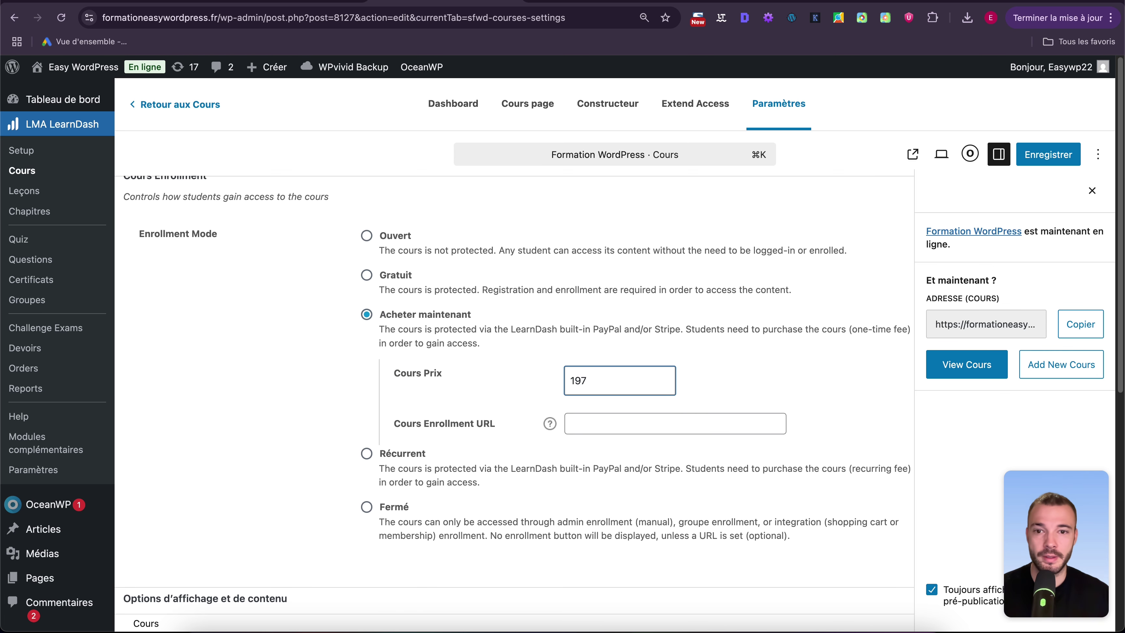
click(605, 398)
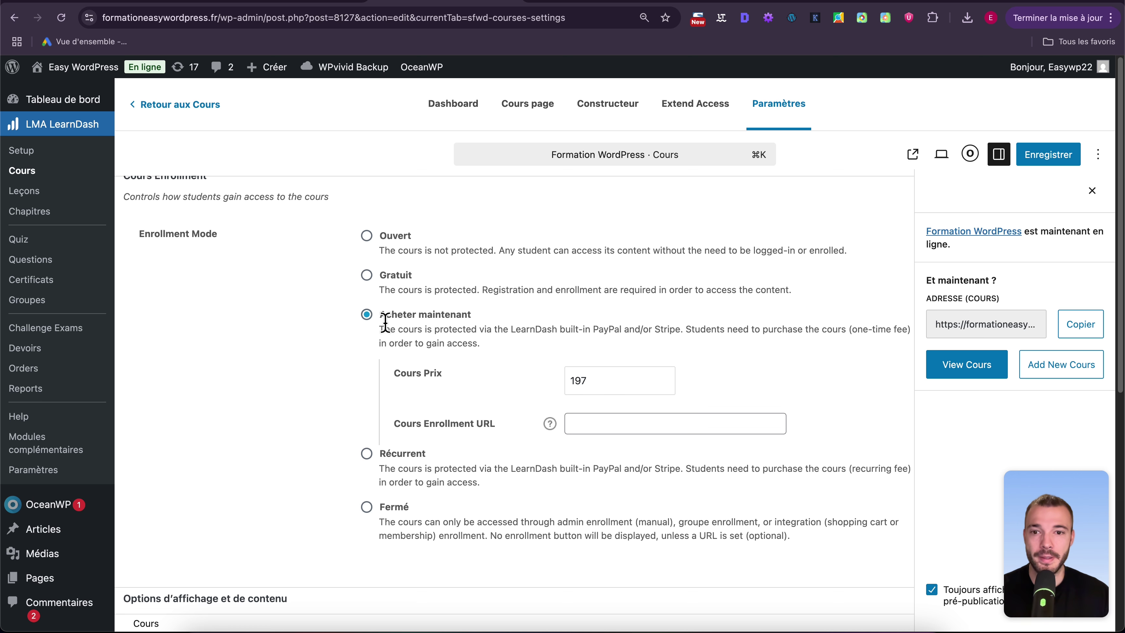
Check the Récurrent pricing options, and set the course's enrollment mode to Fermé.
click(369, 458)
scroll(358, 412, down, 3)
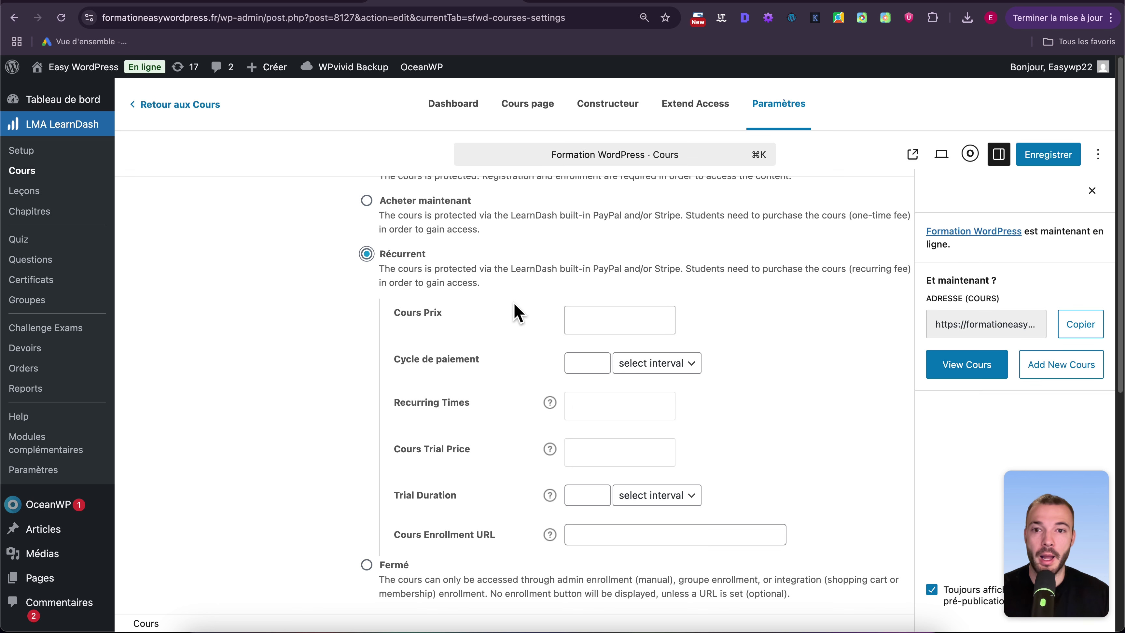
click(373, 567)
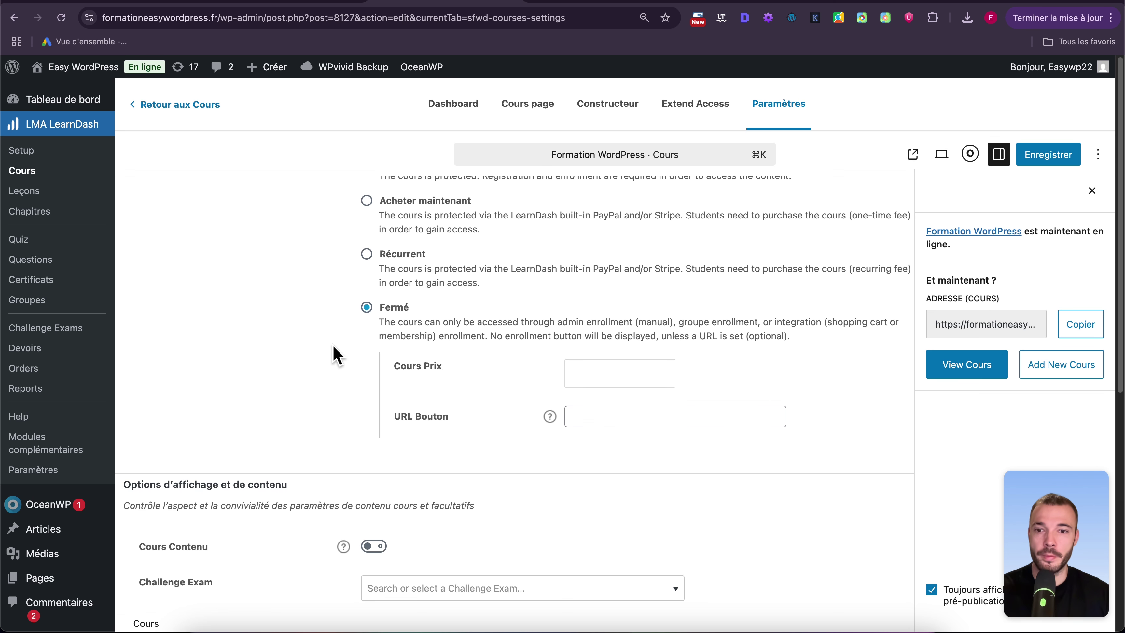
Examine the course's content display, access and completion award settings, including the access expiration options.
scroll(320, 366, down, 1)
scroll(319, 365, down, 4)
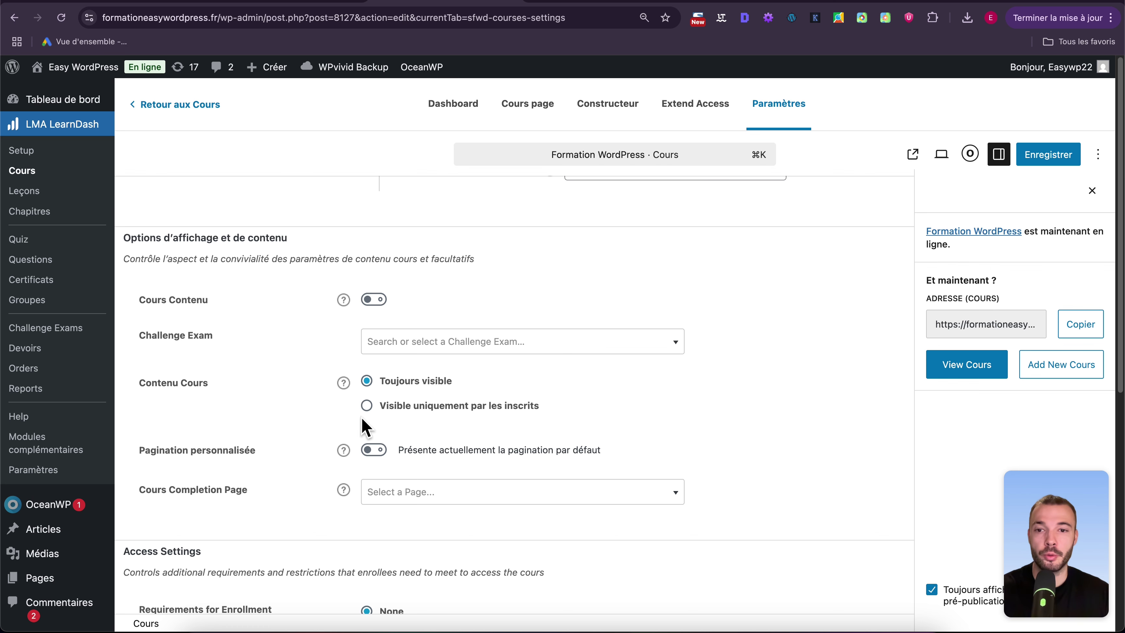
scroll(322, 402, down, 6)
scroll(337, 392, down, 3)
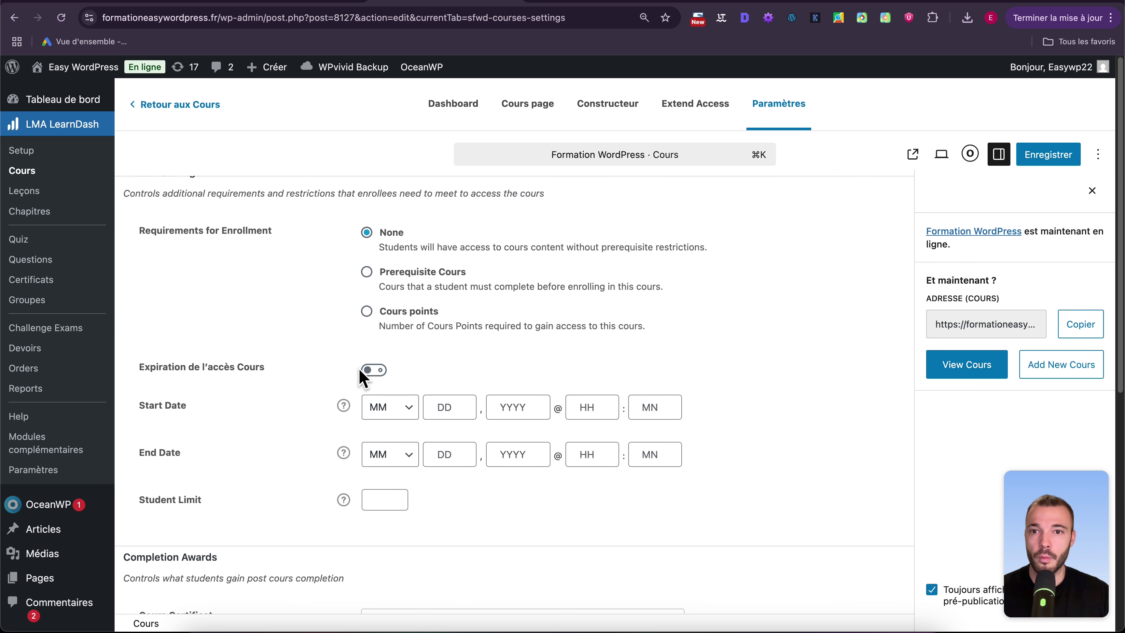
click(374, 375)
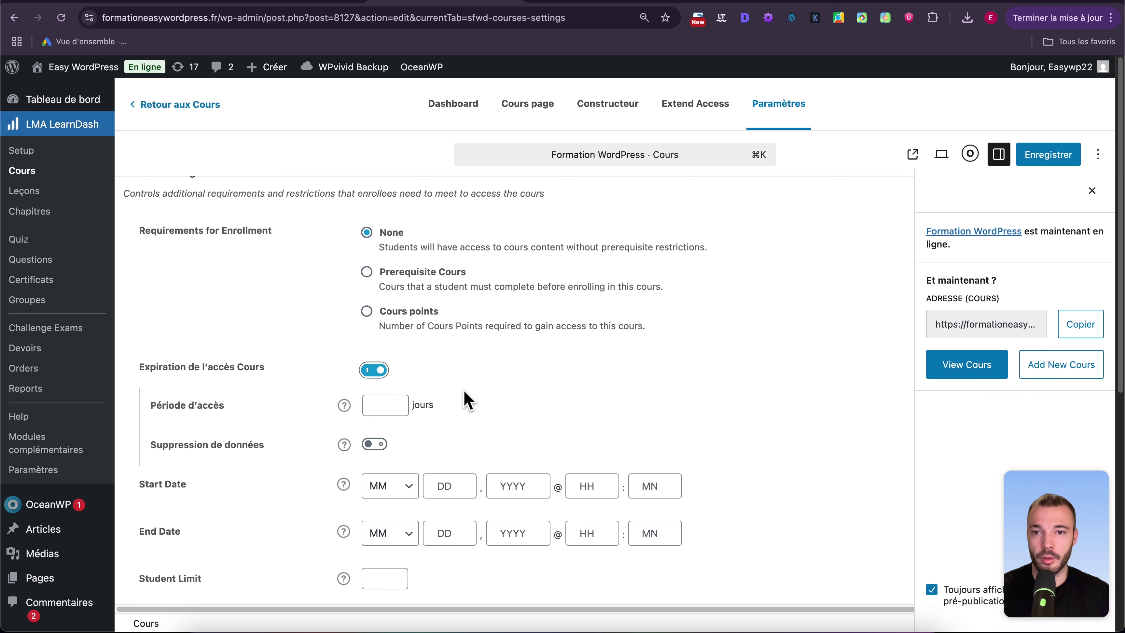
click(376, 373)
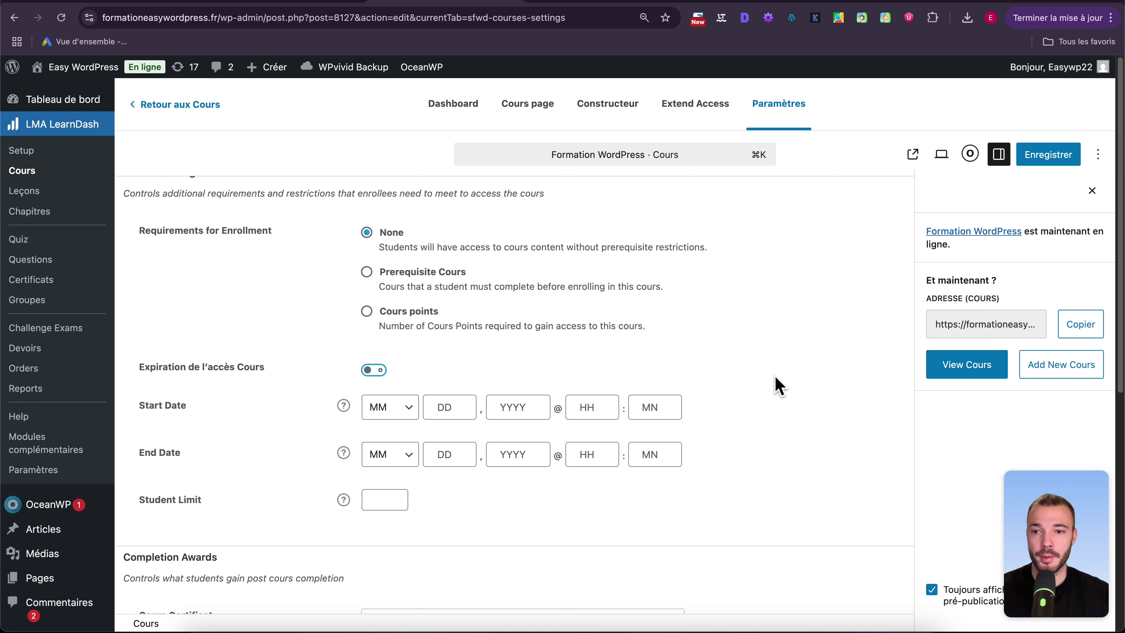
click(376, 500)
click(475, 493)
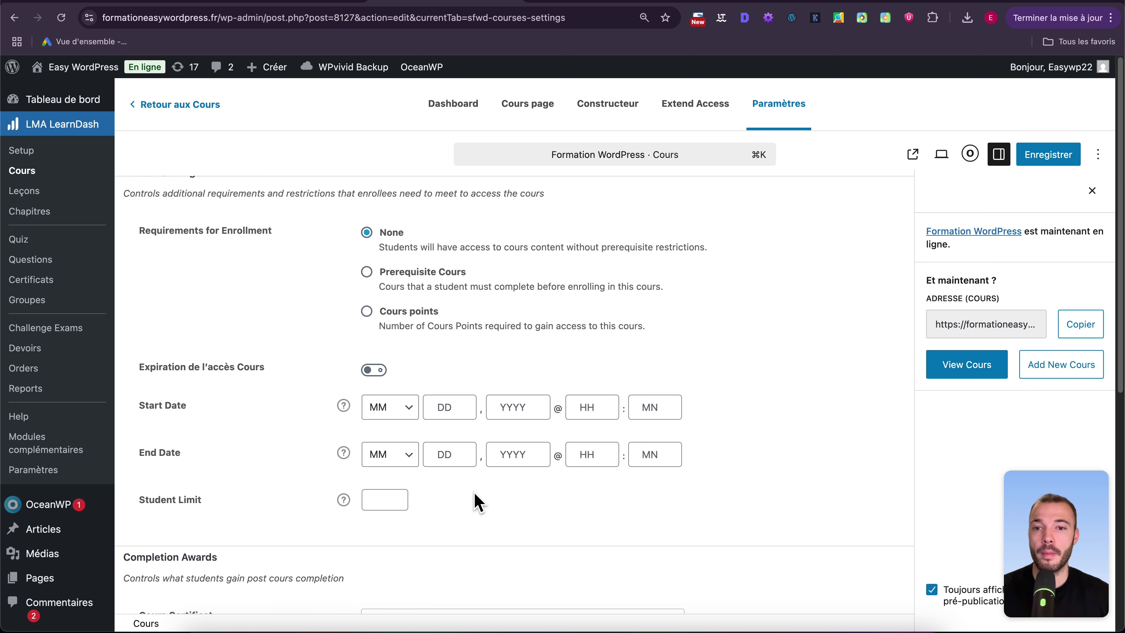
scroll(817, 359, down, 8)
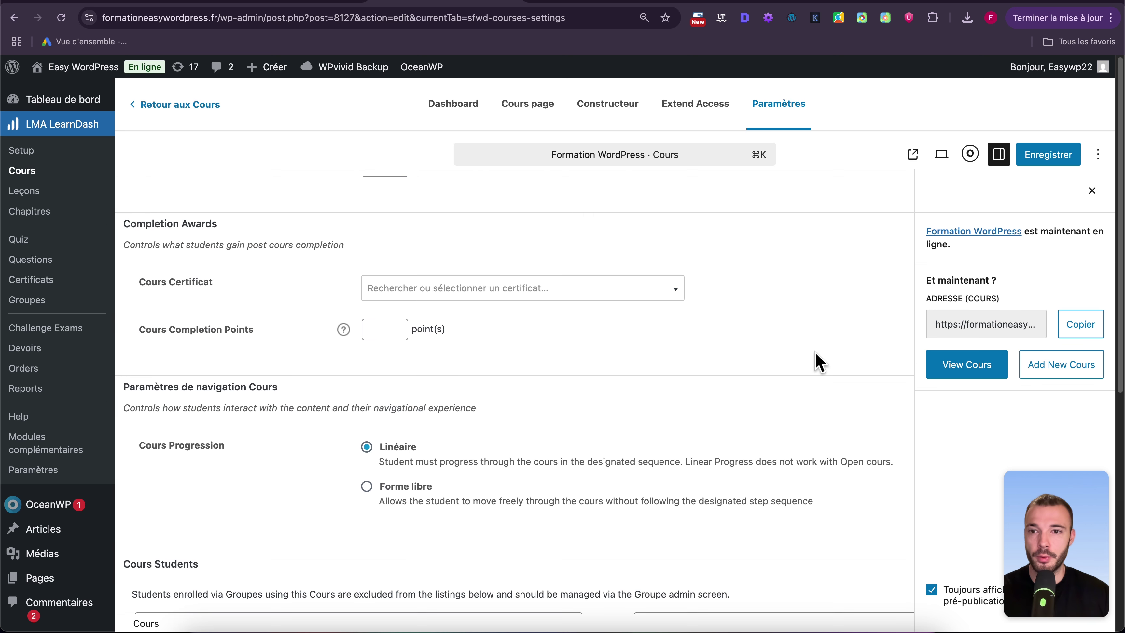
click(523, 287)
click(758, 317)
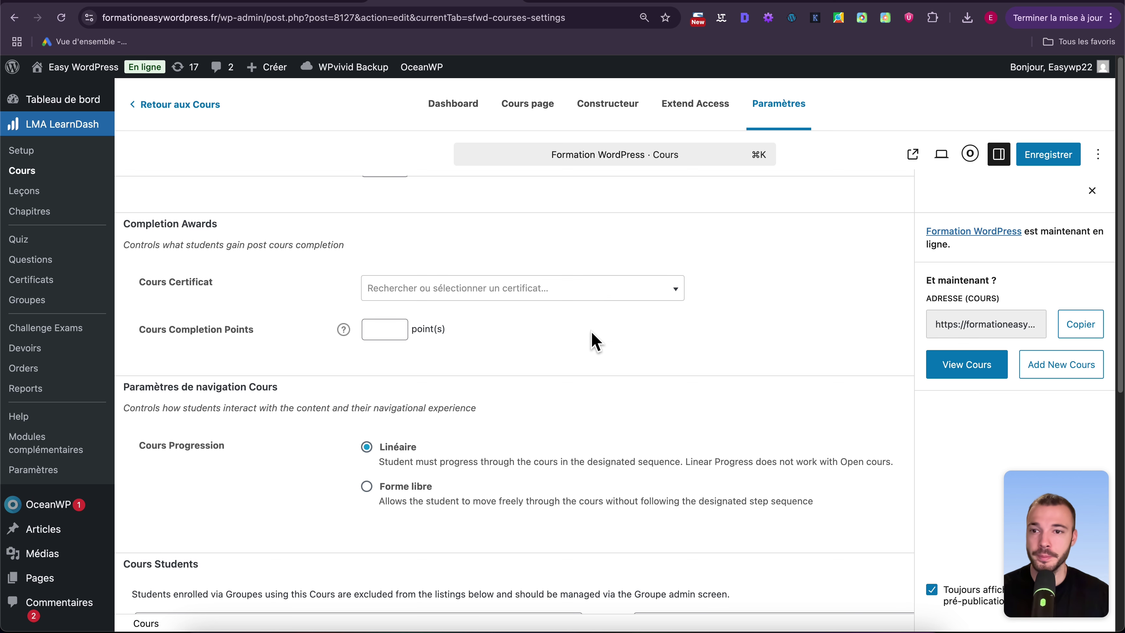
Set the course progression to Forme libre, check the student assignment section, and save the course.
scroll(284, 429, down, 1)
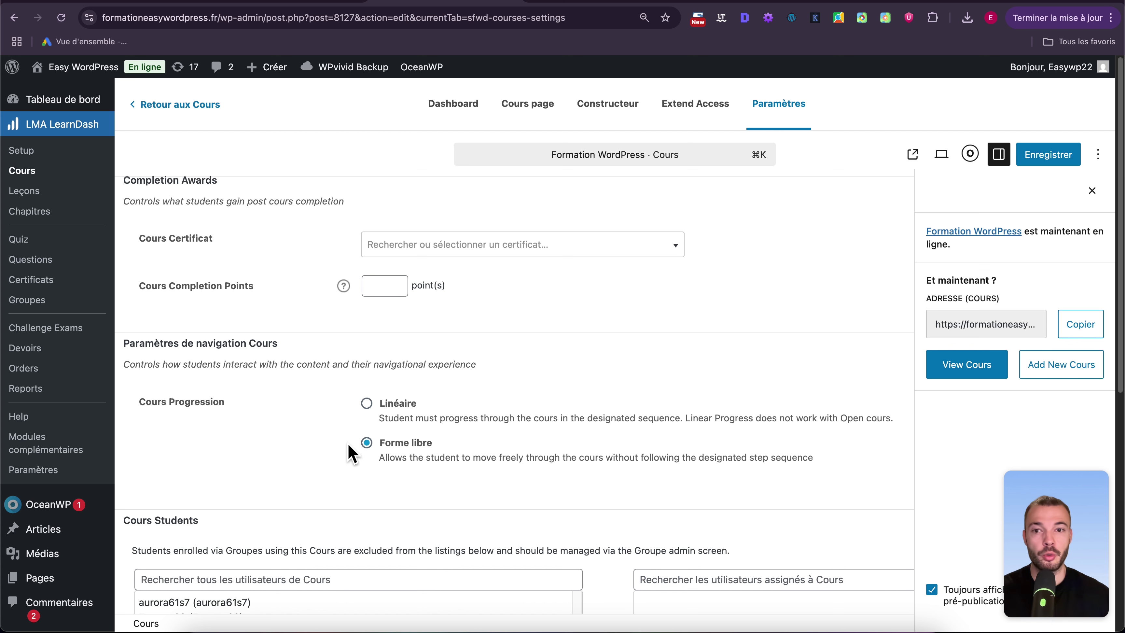
scroll(350, 452, down, 5)
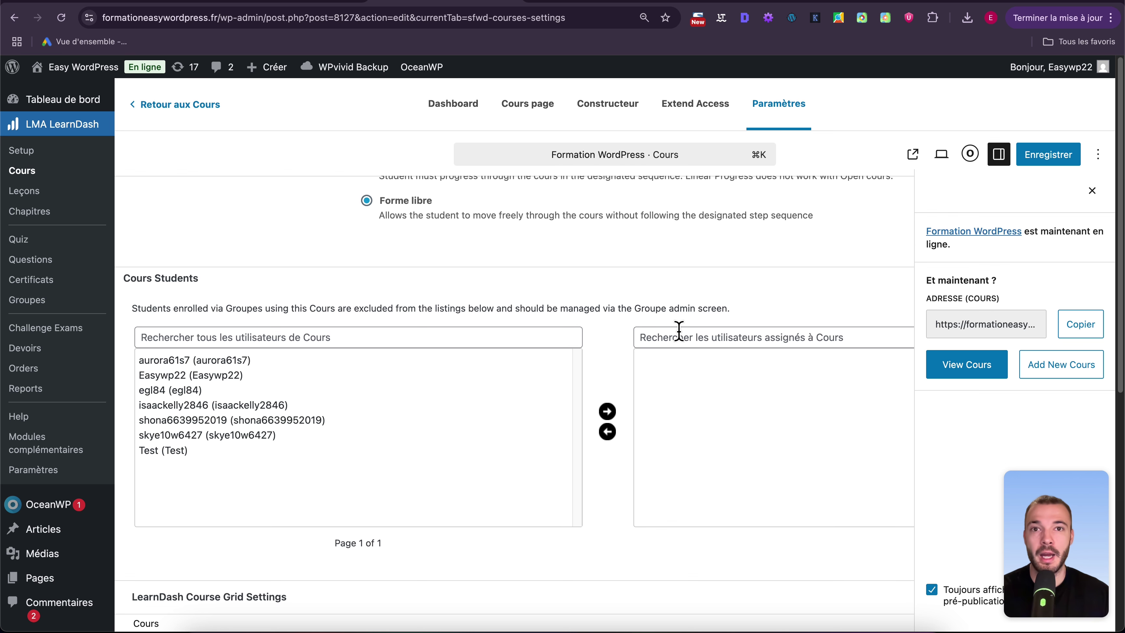
scroll(629, 332, down, 2)
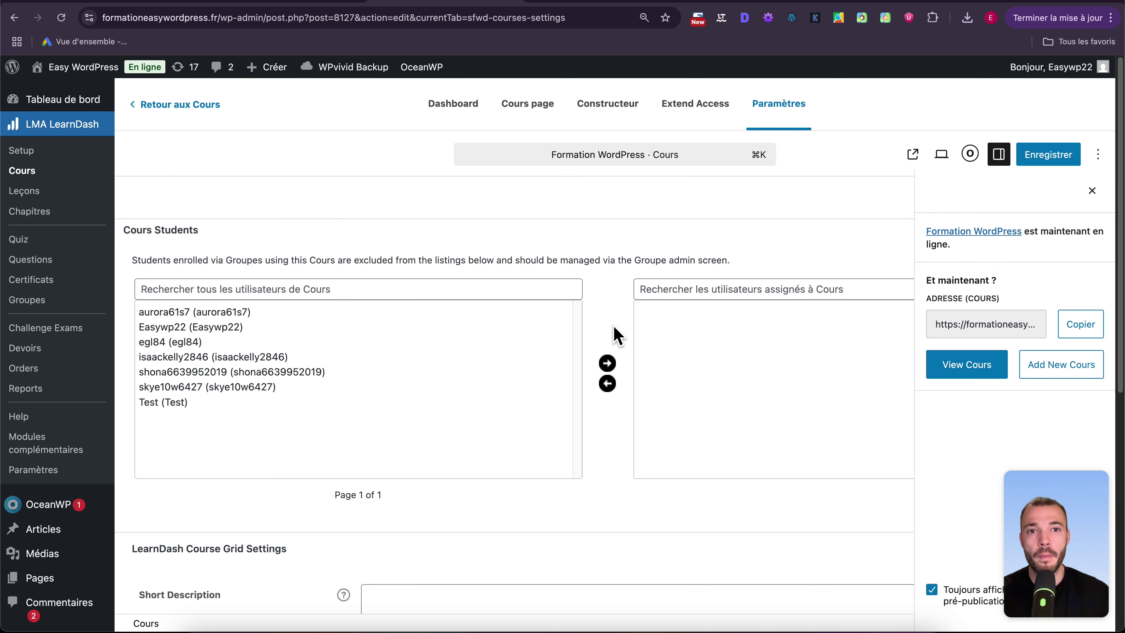
scroll(616, 335, up, 8)
scroll(607, 339, down, 2)
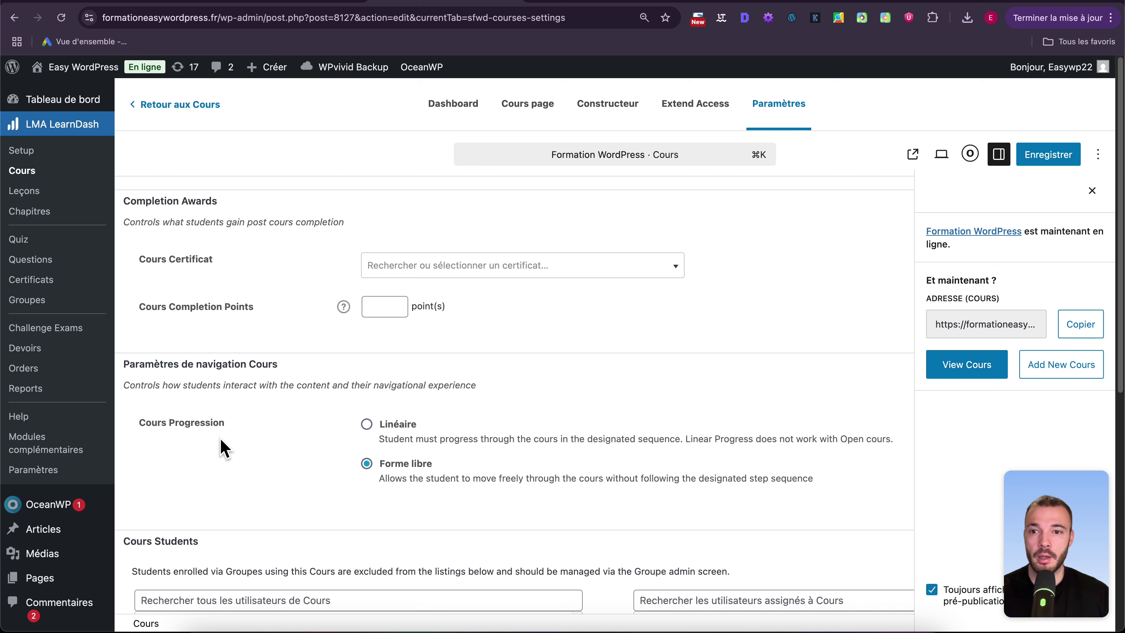
scroll(578, 376, down, 10)
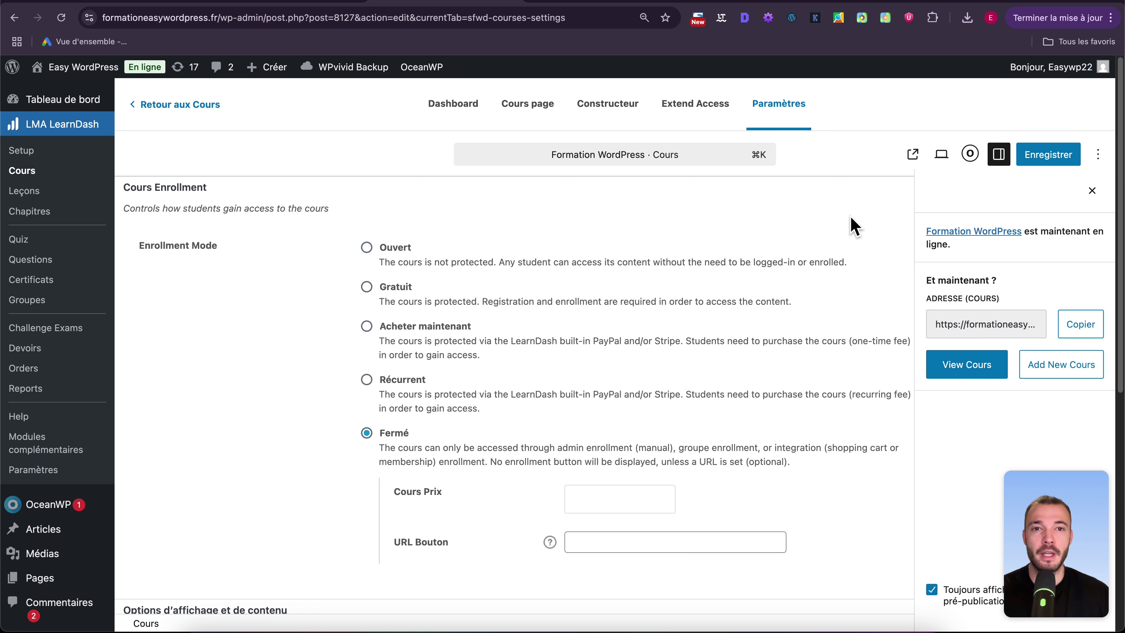
click(1069, 155)
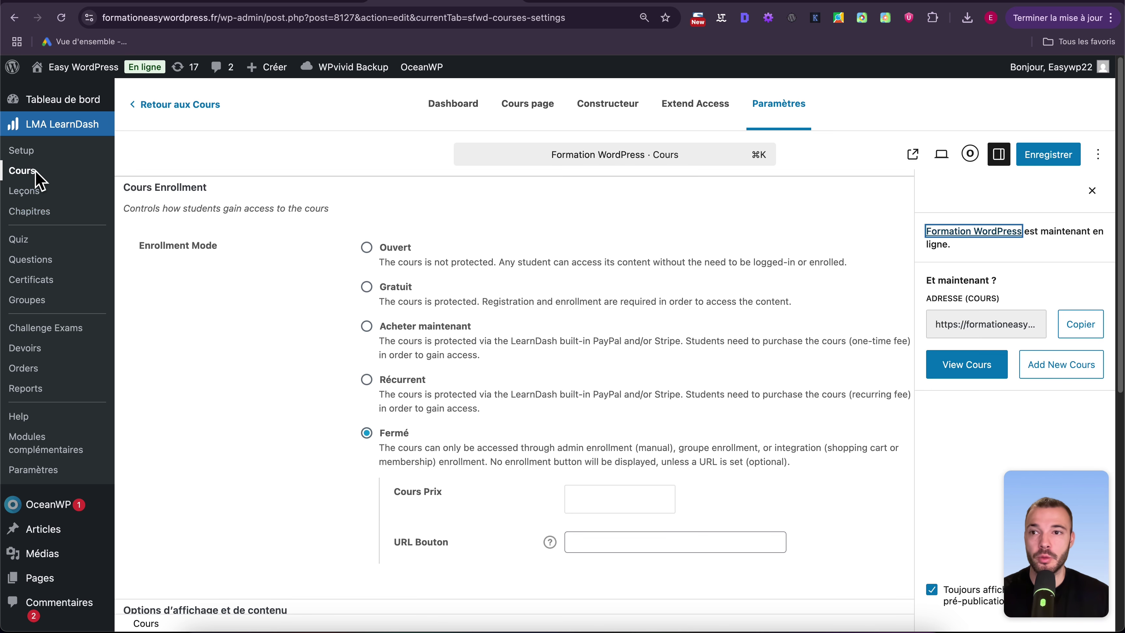
Review the LearnDash lists of courses, lessons and chapters, ending on the course list.
click(25, 172)
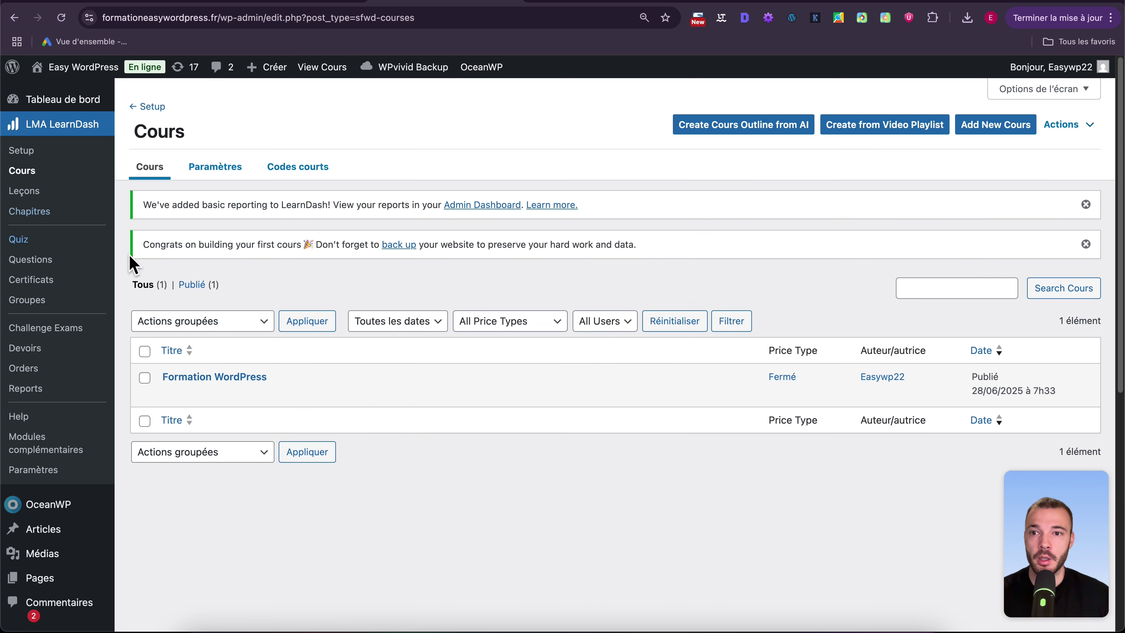
mouse_move(262, 401)
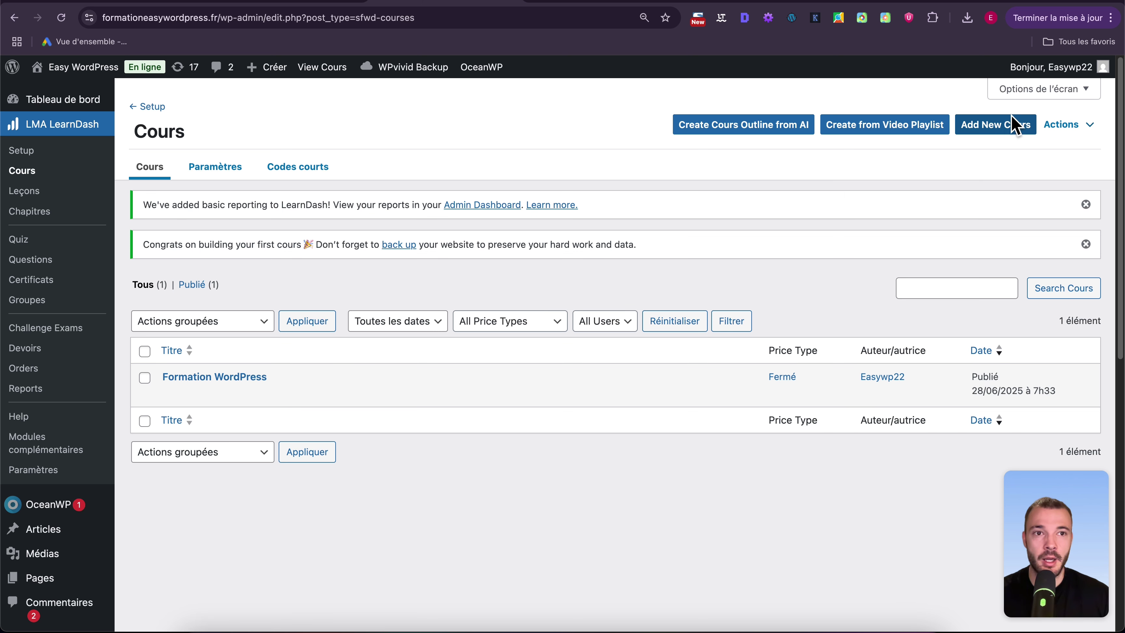
click(37, 193)
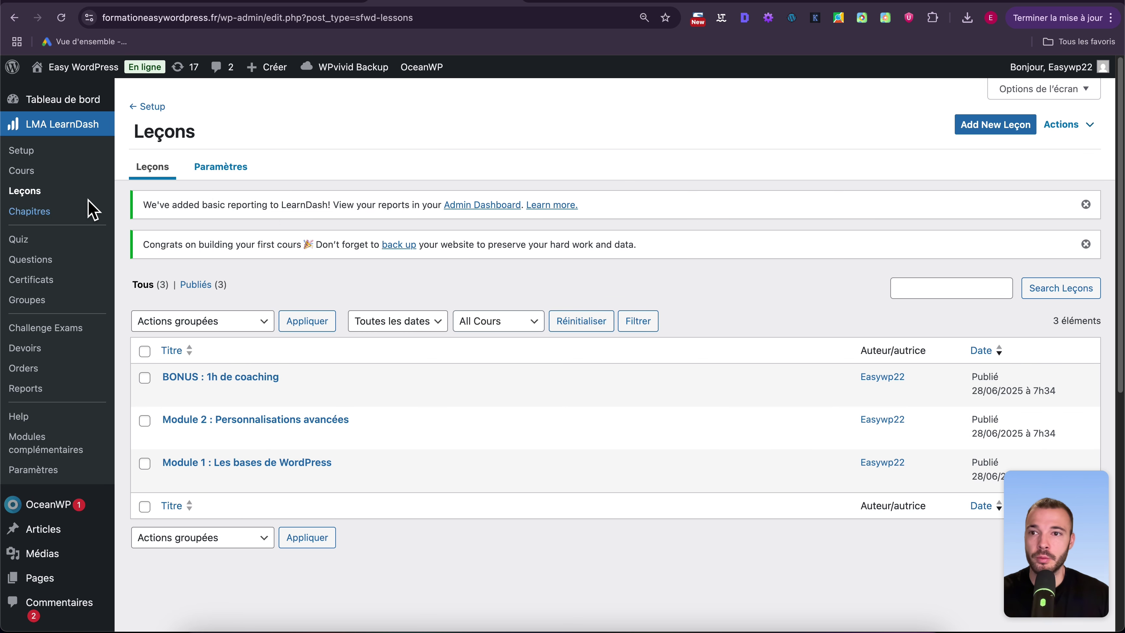
click(56, 213)
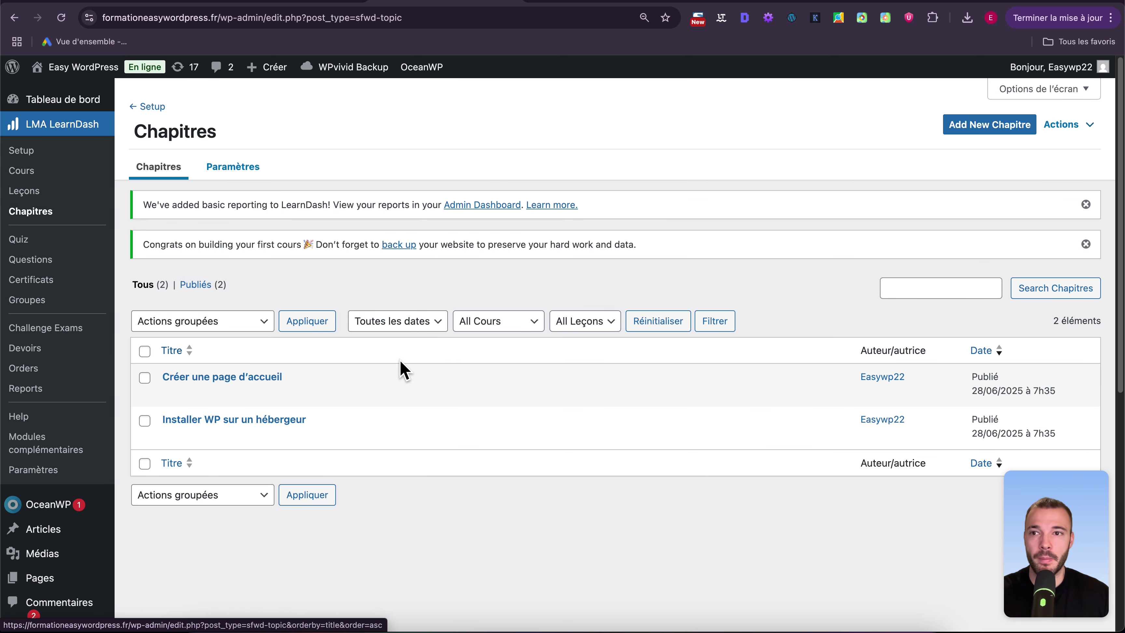
click(23, 172)
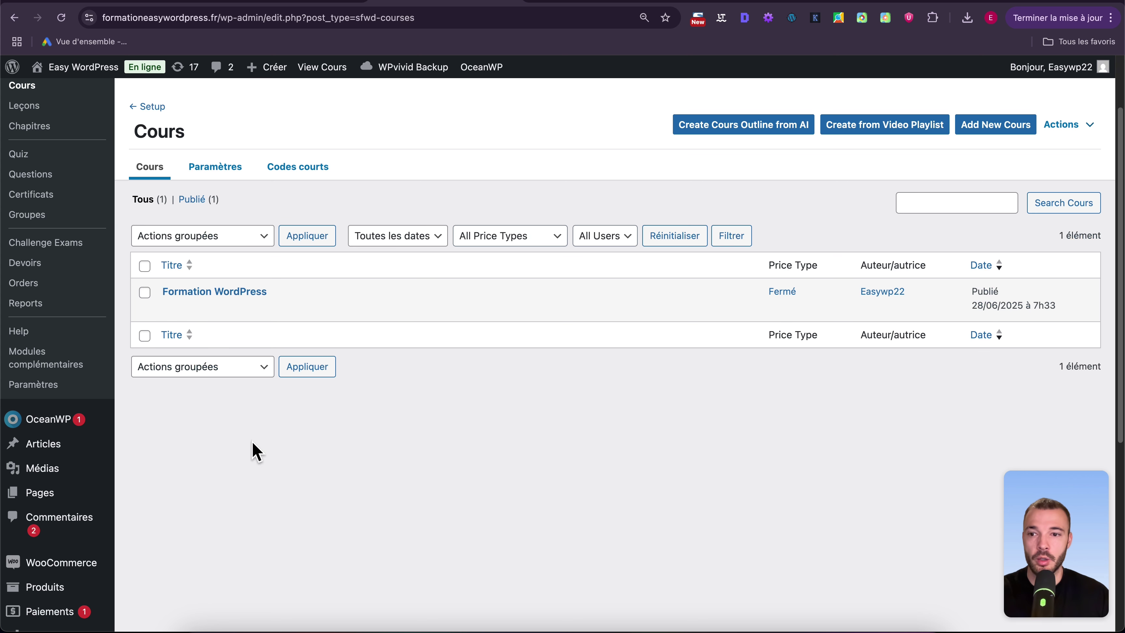
Create a new WordPress page titled "Mon Compte".
mouse_move(87, 492)
click(171, 494)
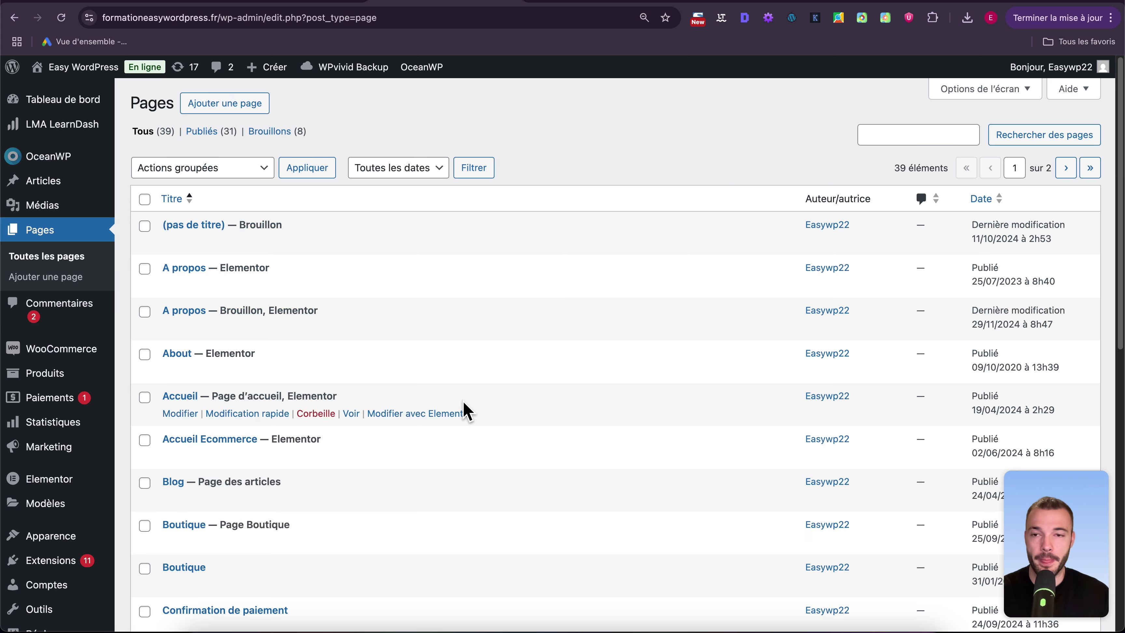
scroll(615, 326, down, 1)
scroll(647, 332, up, 1)
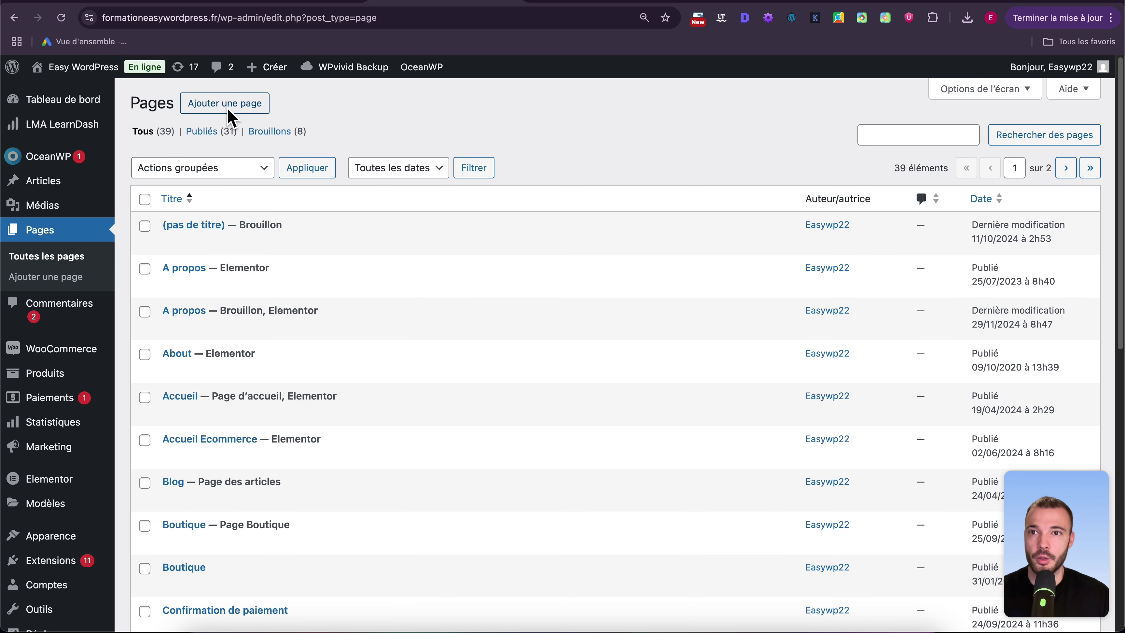
click(225, 107)
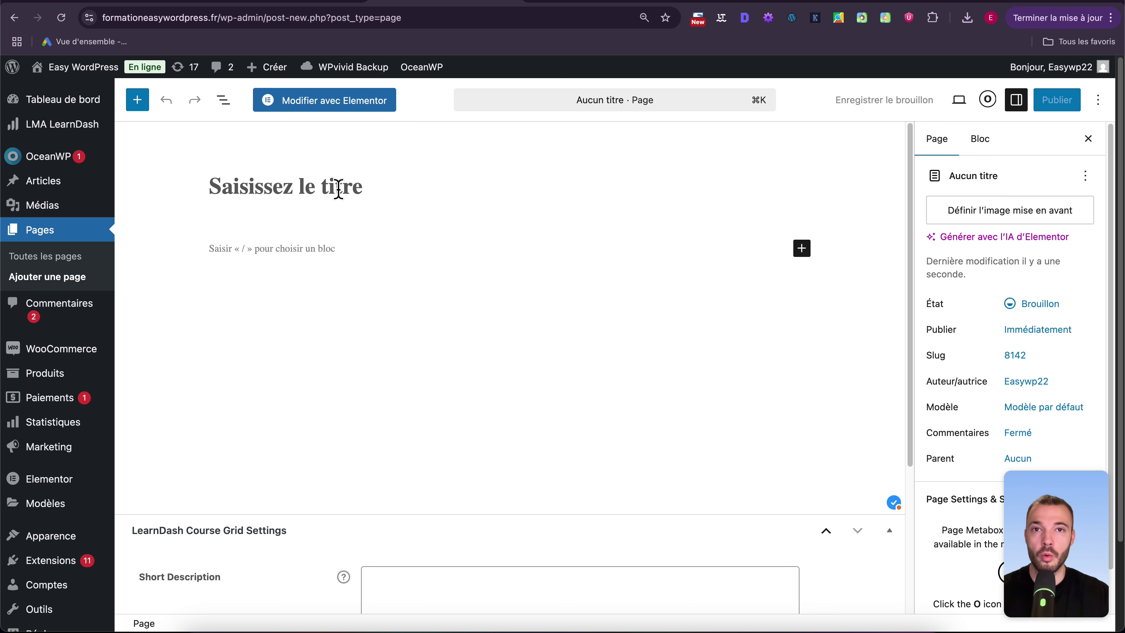
text(Mon Compte)
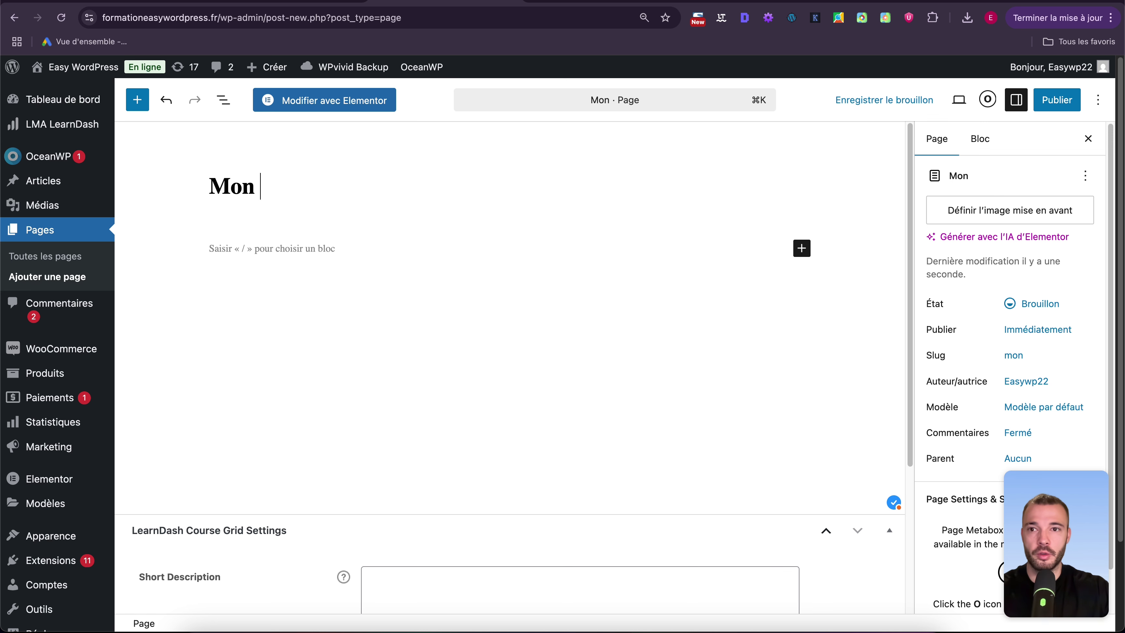
Search the block library for "learnd" and insert the LearnDash Profile block under the Mon Compte title.
click(344, 248)
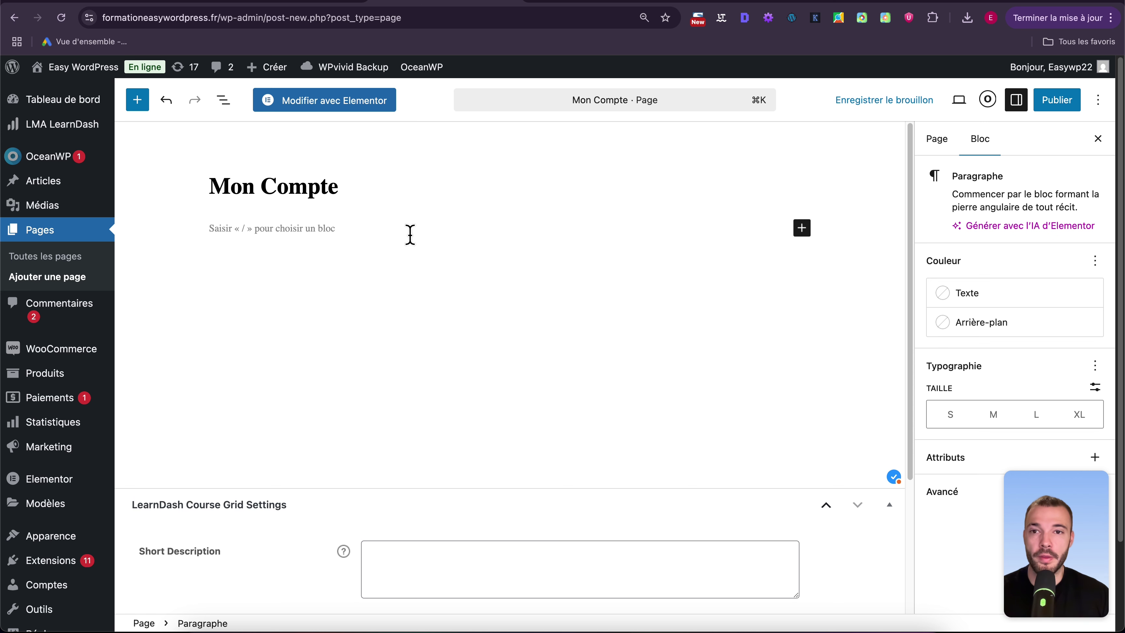
click(802, 228)
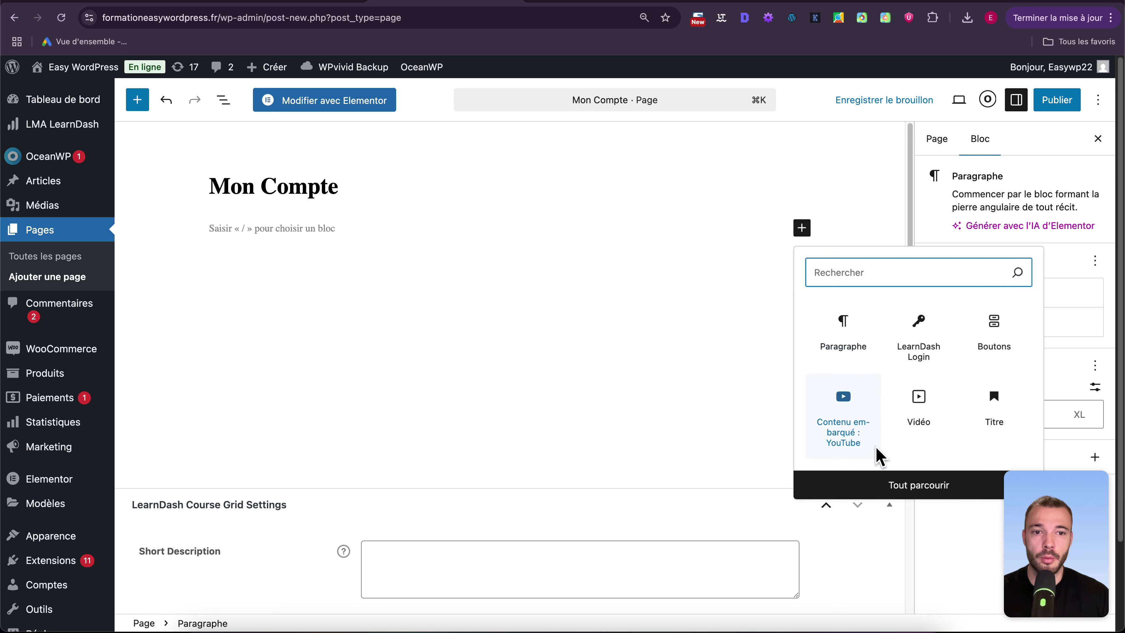
click(889, 487)
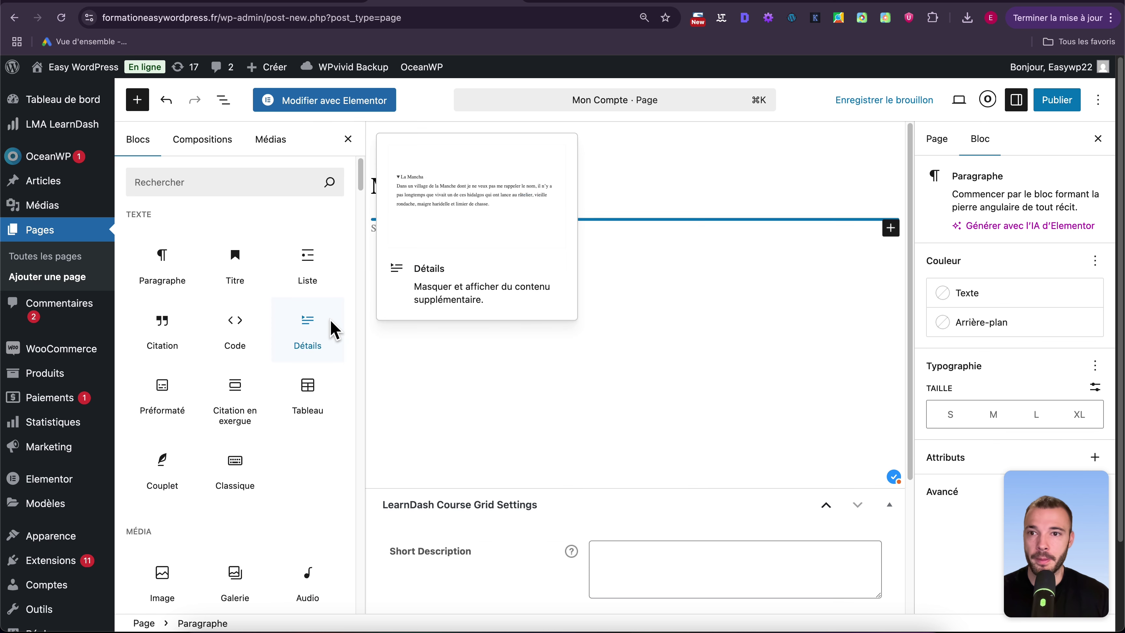
click(239, 186)
text(learnd)
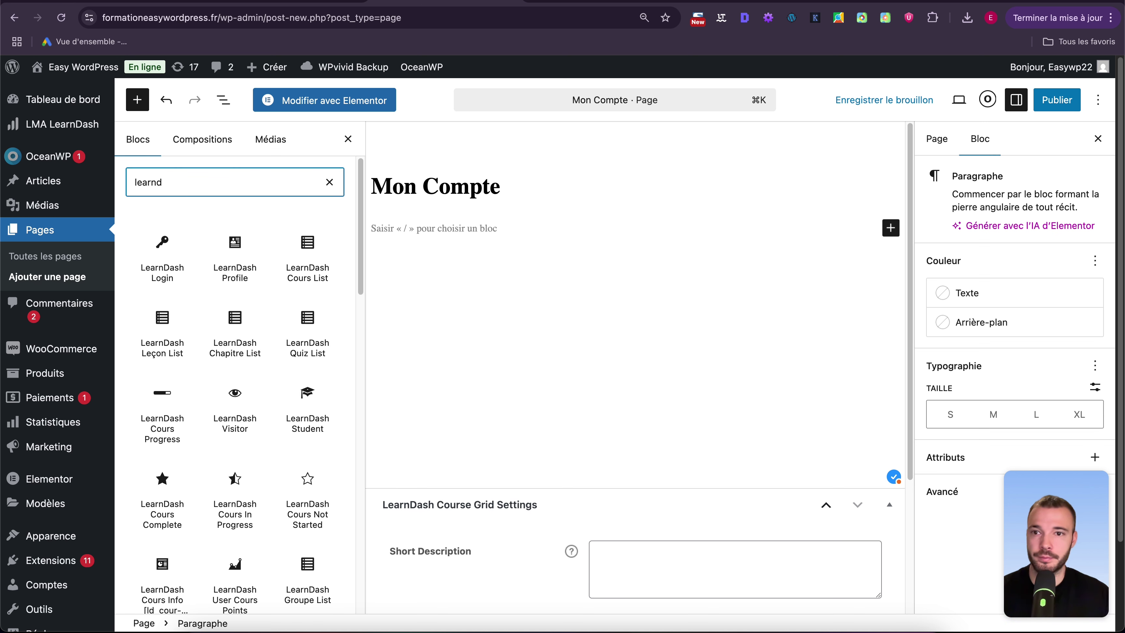
mouse_move(233, 244)
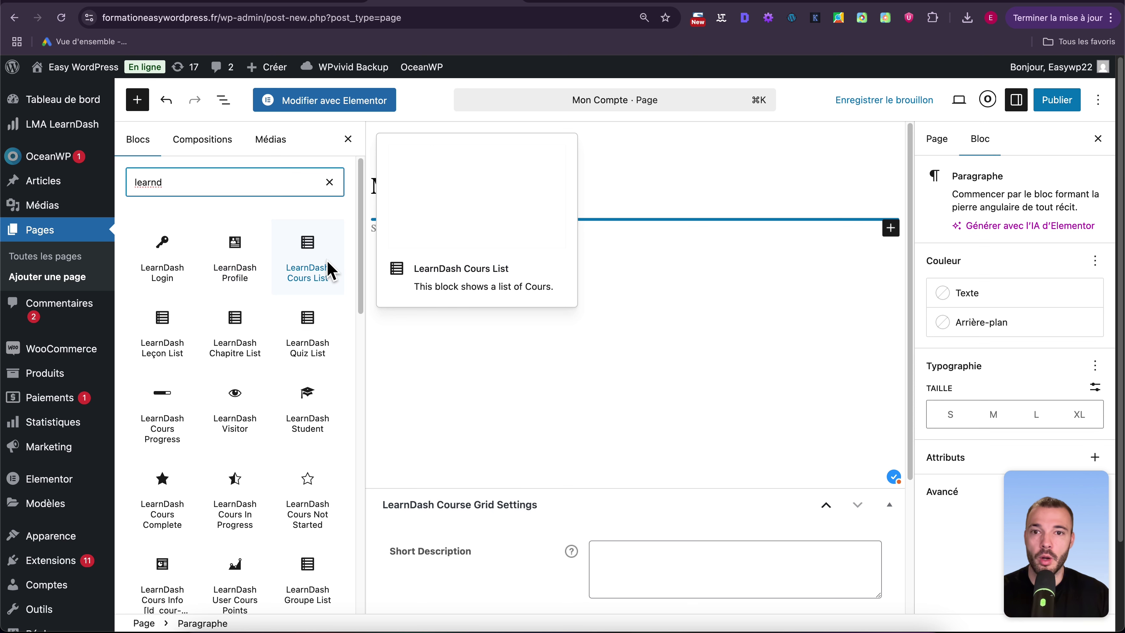
click(243, 280)
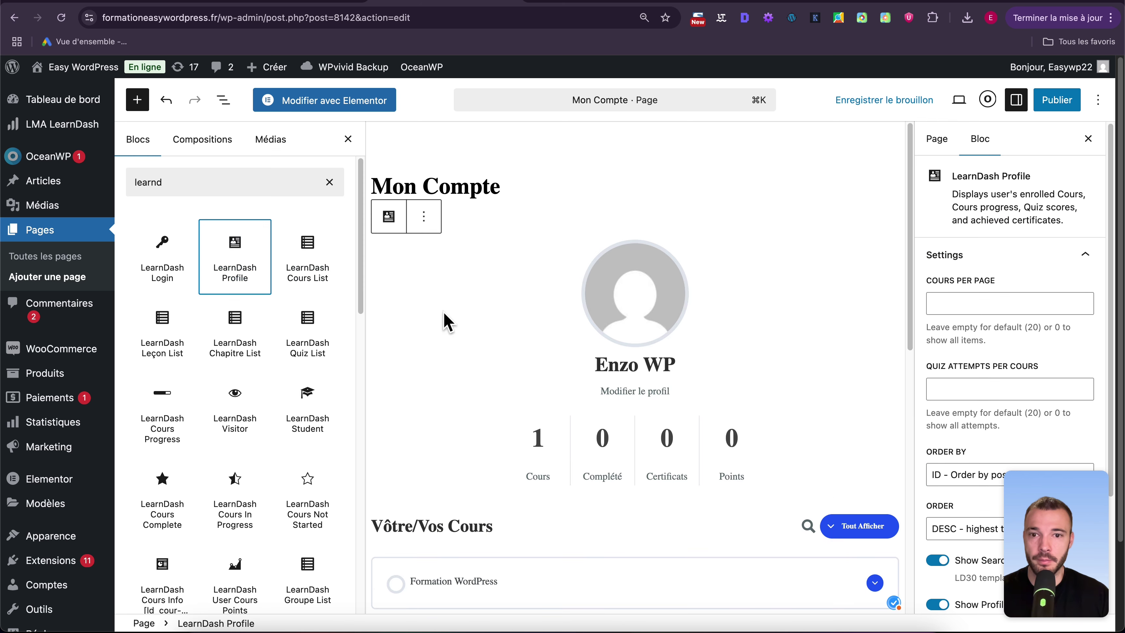
click(349, 139)
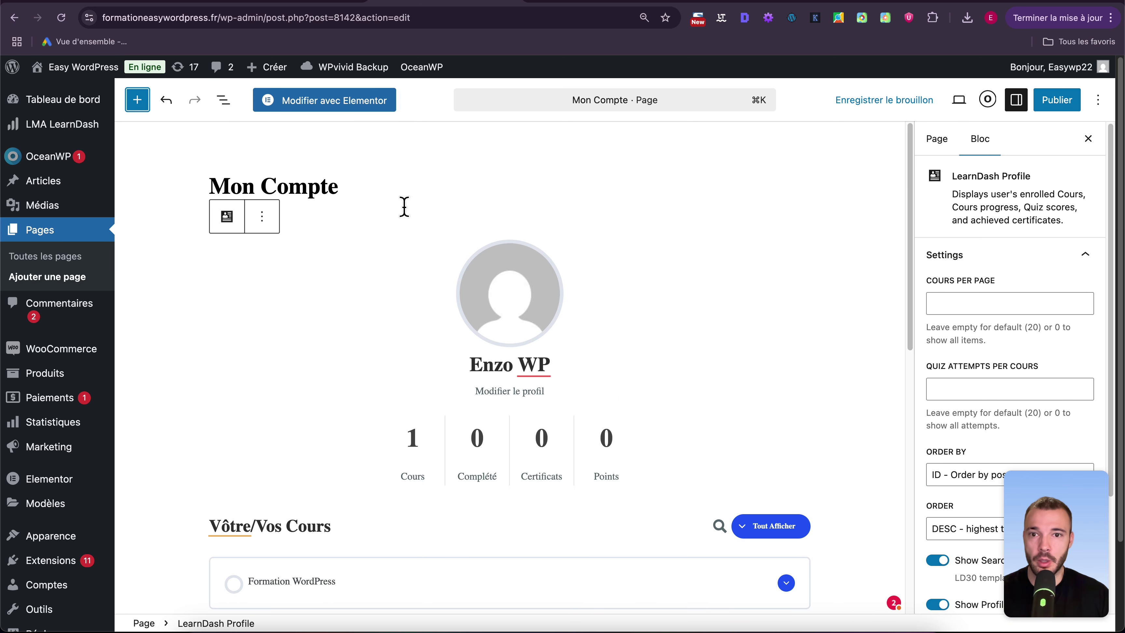
Review the LearnDash Profile block and its settings, and set its courses to be ordered by post date.
scroll(642, 355, down, 2)
scroll(310, 401, up, 2)
click(666, 337)
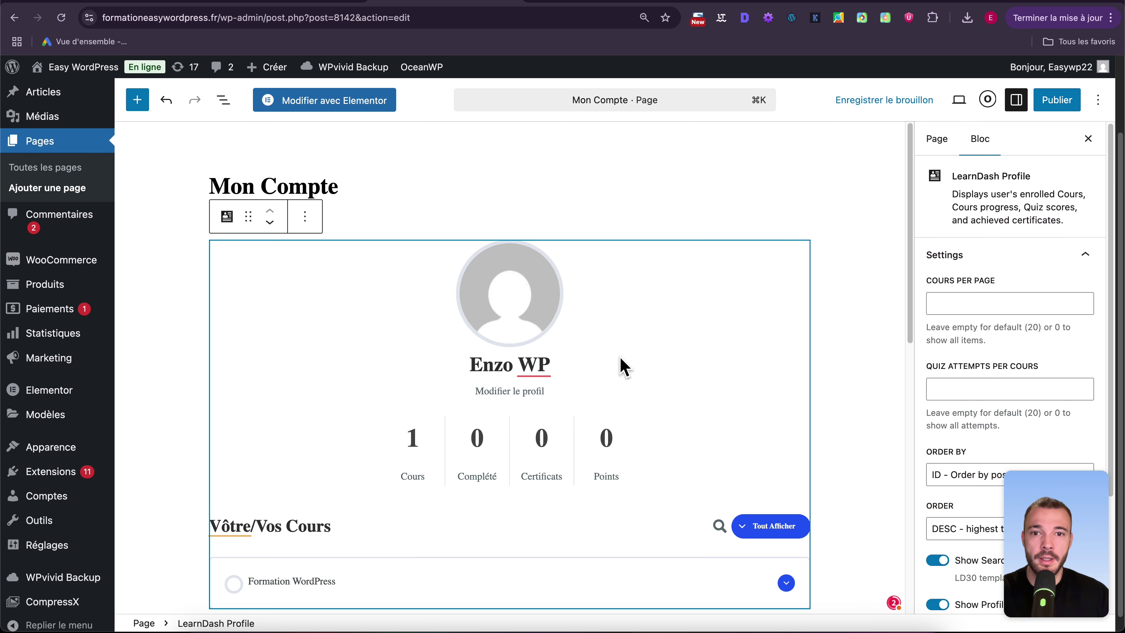
scroll(984, 312, down, 2)
scroll(984, 313, down, 2)
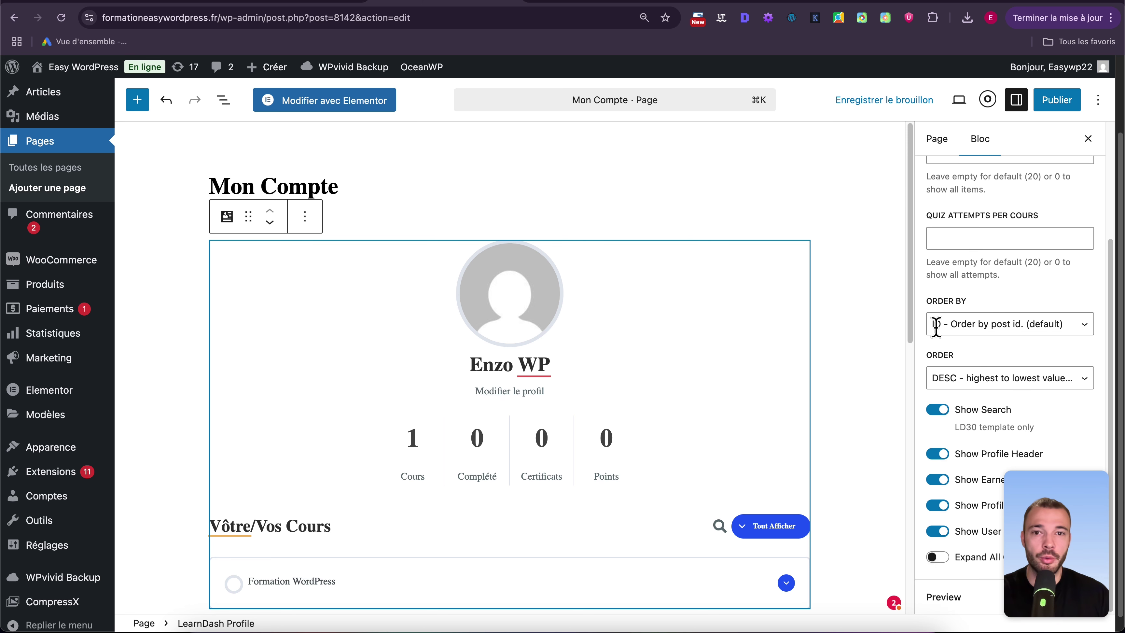
scroll(837, 355, down, 2)
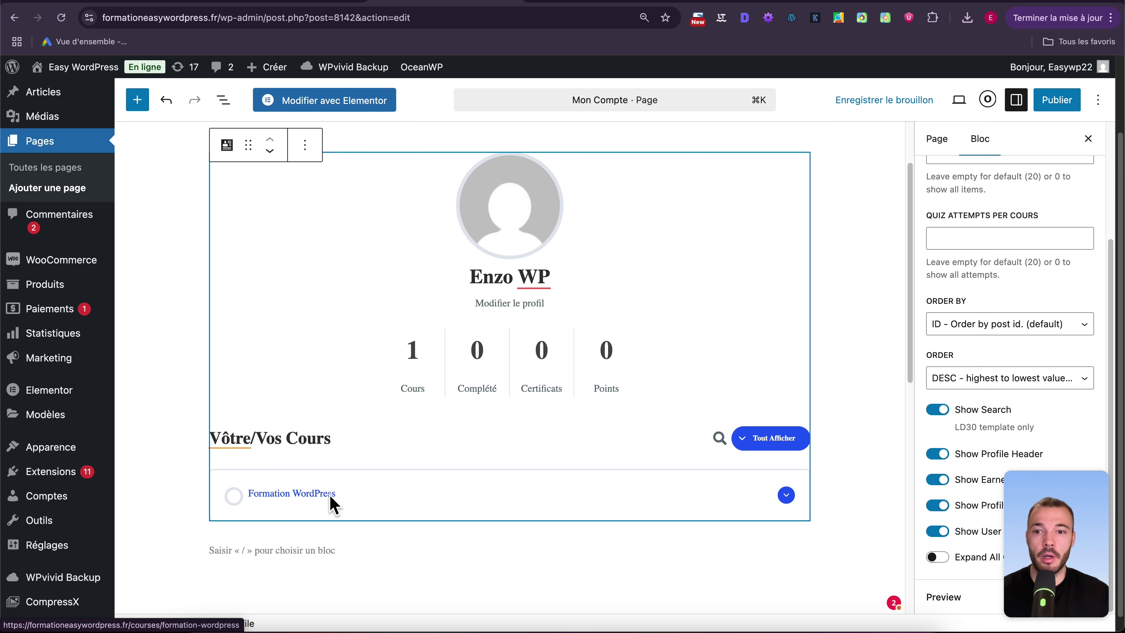
click(1005, 336)
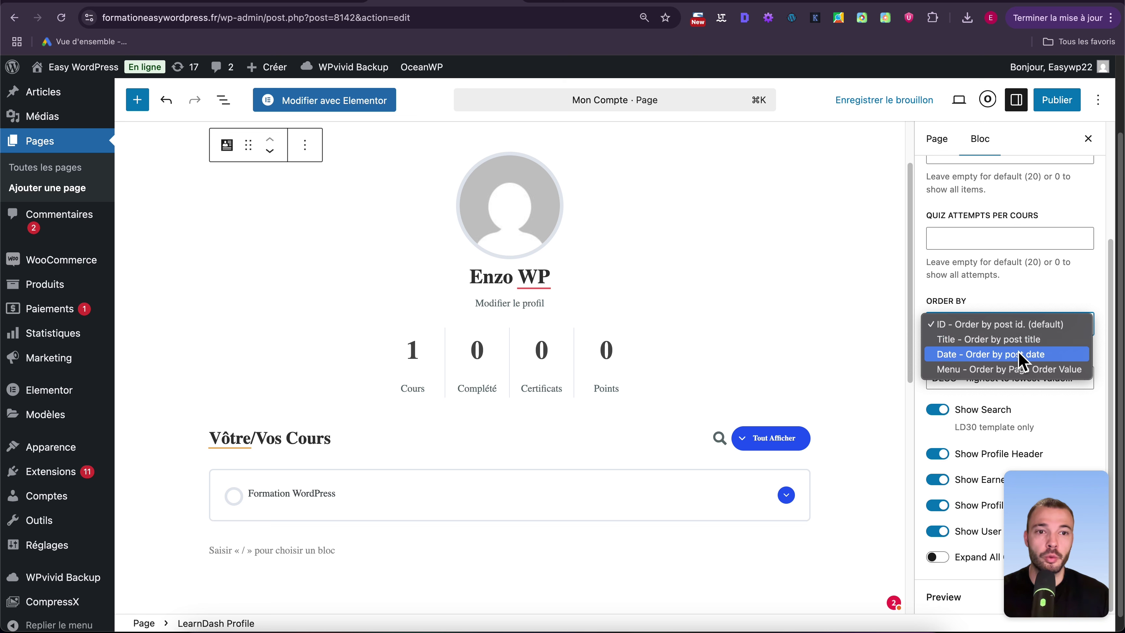
click(1074, 357)
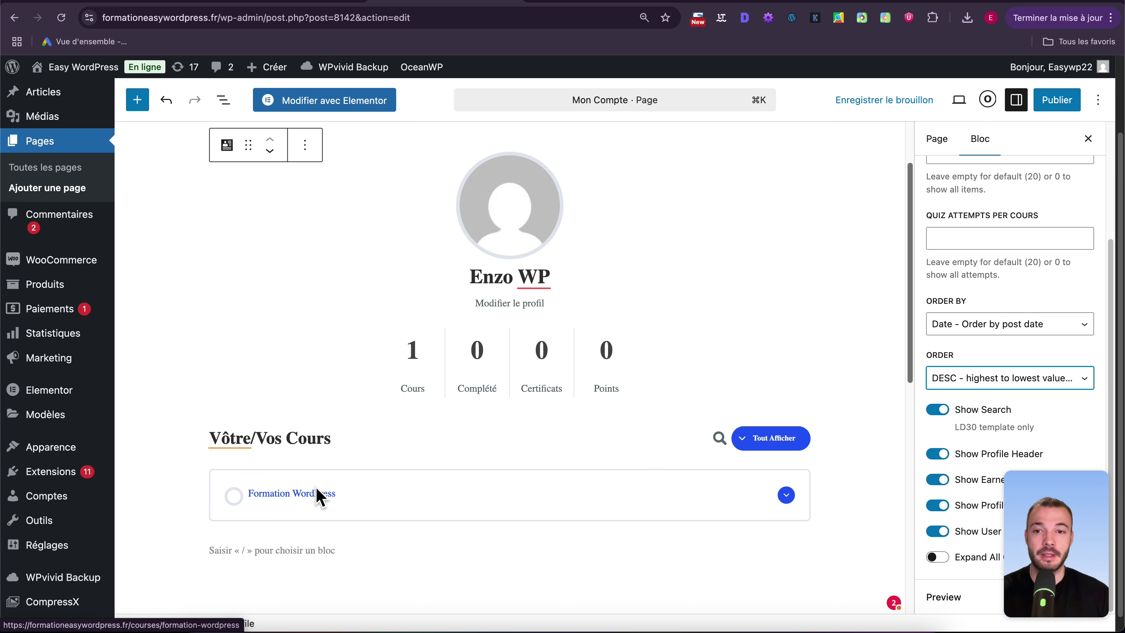
Examine the available sort criteria and sort directions of the LearnDash Profile block, without changing the selected options.
click(1039, 379)
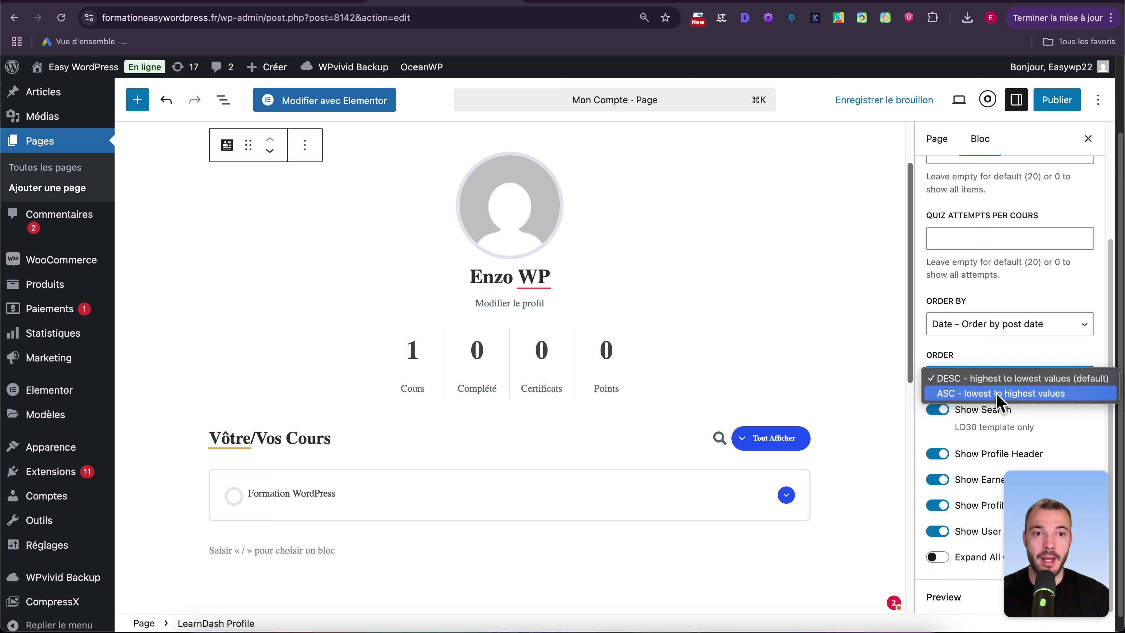
click(992, 323)
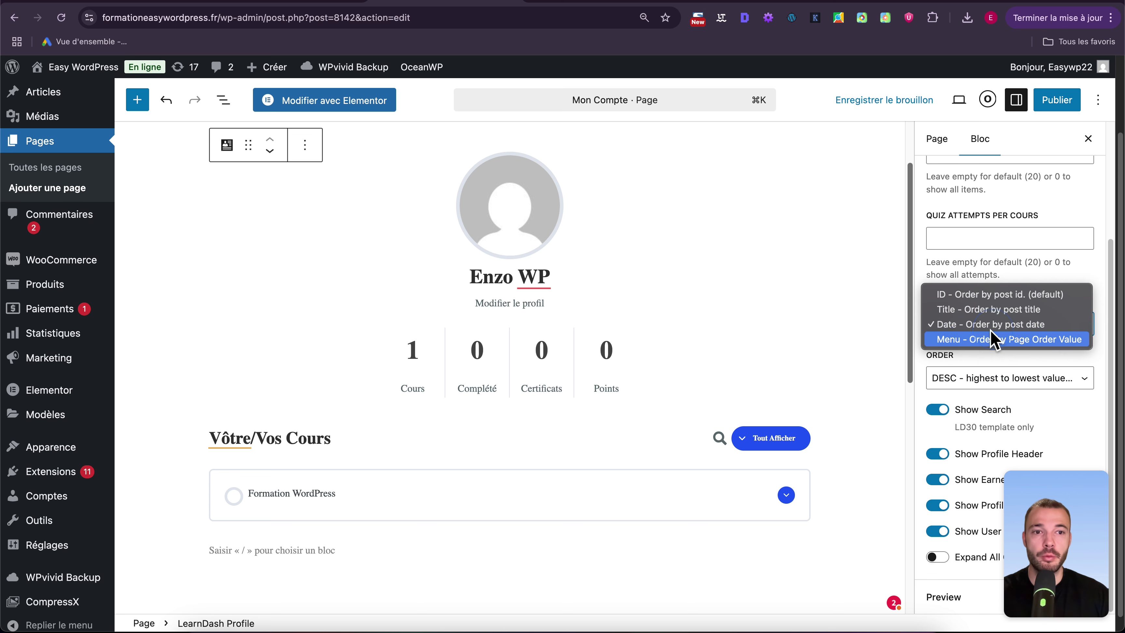
click(989, 355)
click(987, 379)
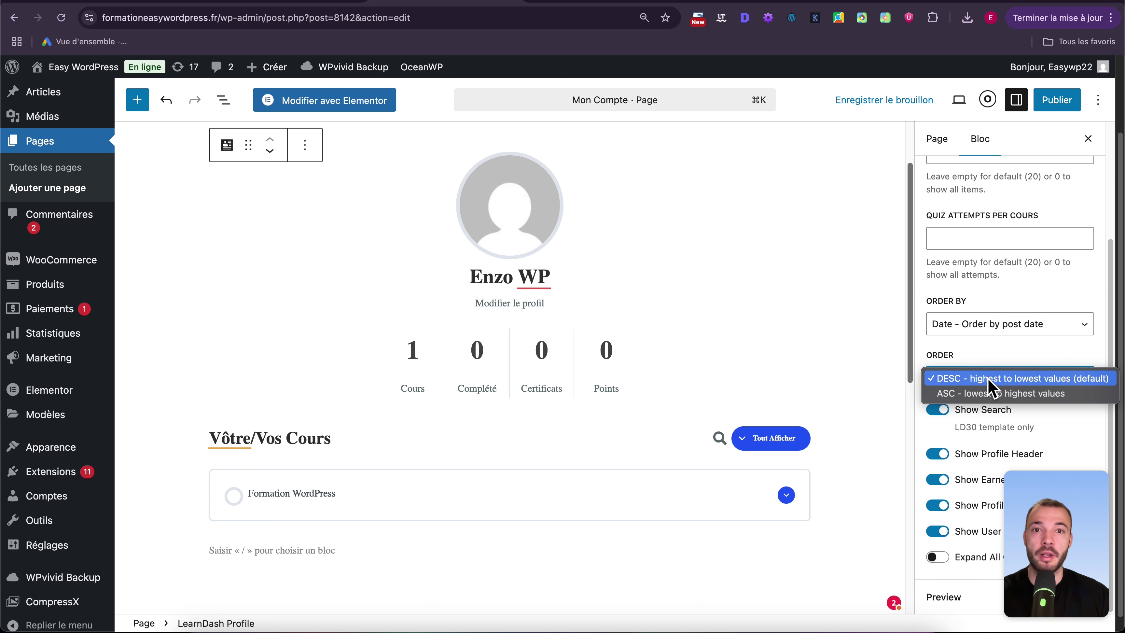
click(1016, 360)
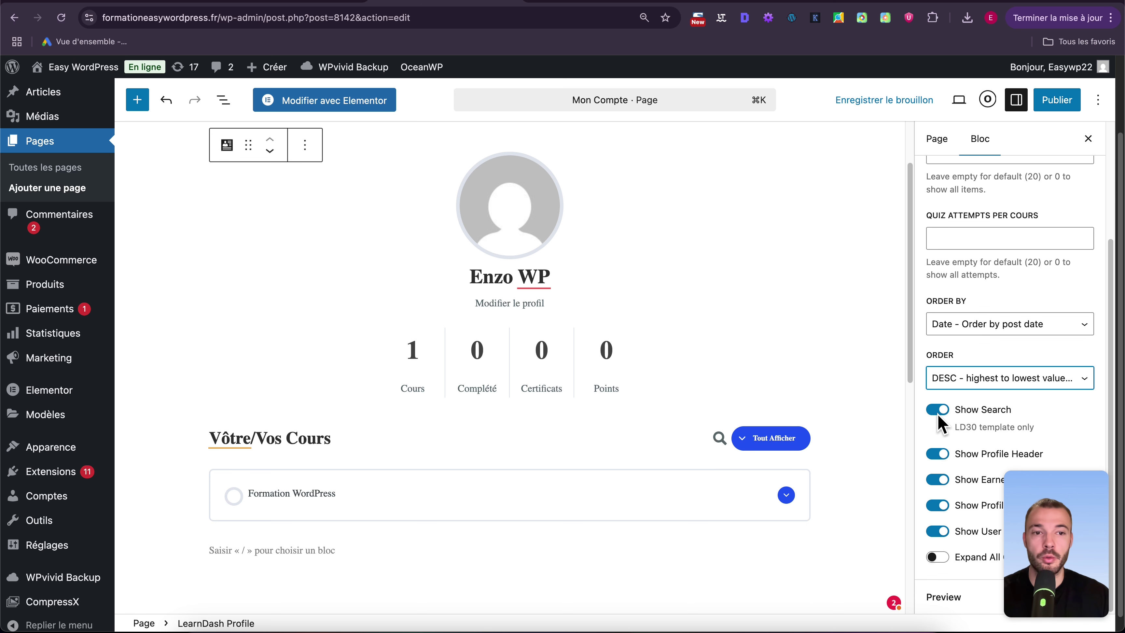
Turn off Show Profile Header in the LearnDash Profile block and check the resulting page layout.
scroll(983, 405, down, 1)
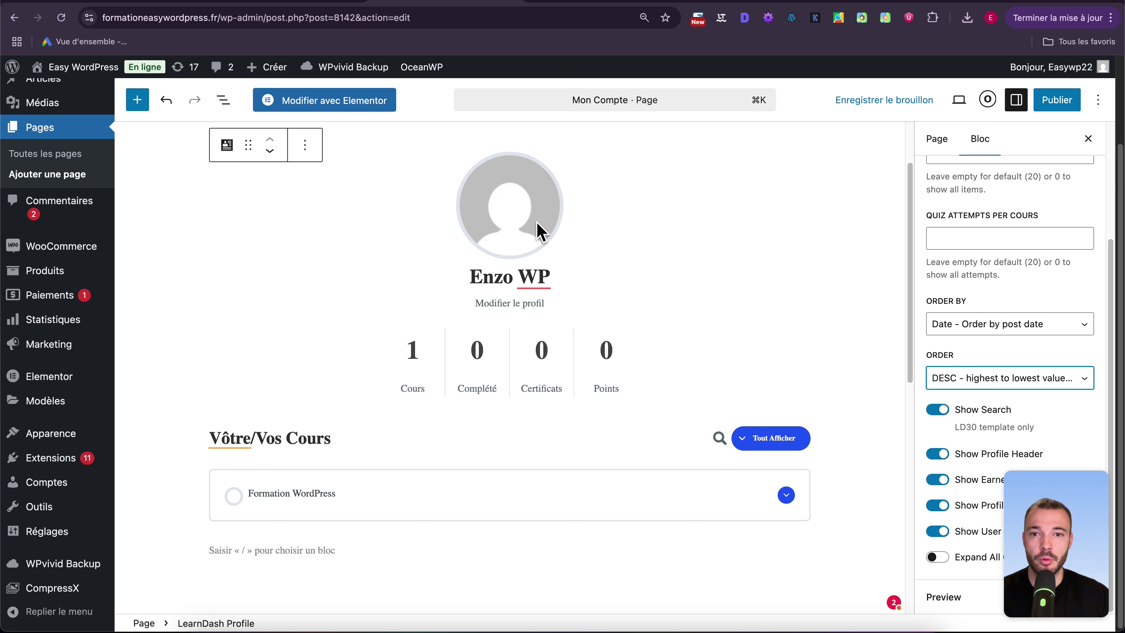
click(939, 454)
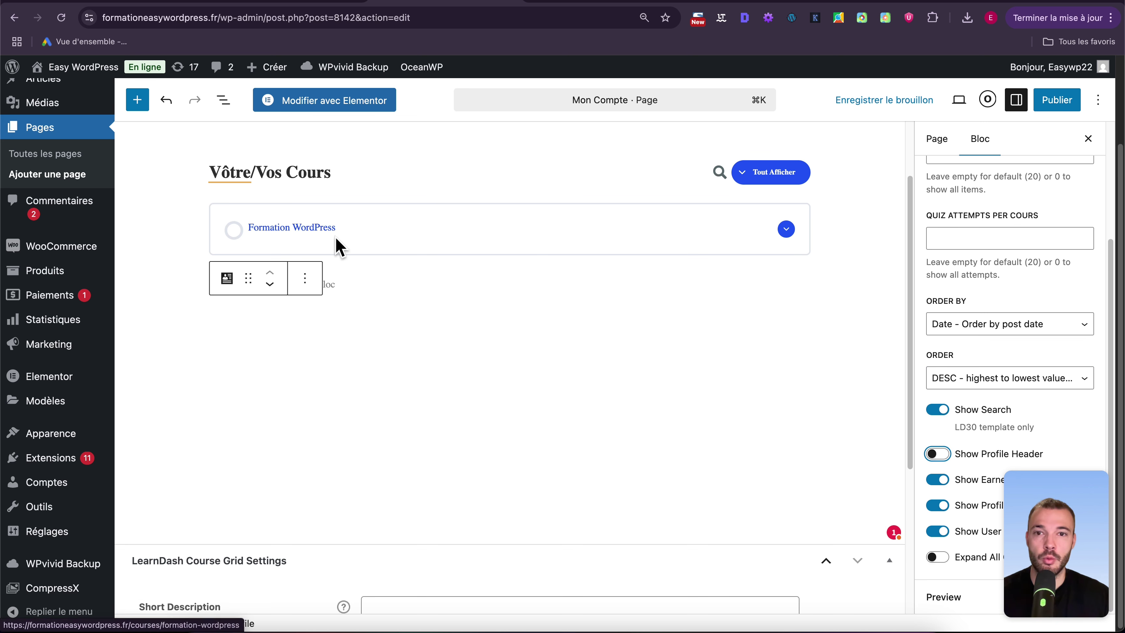
scroll(350, 248, up, 3)
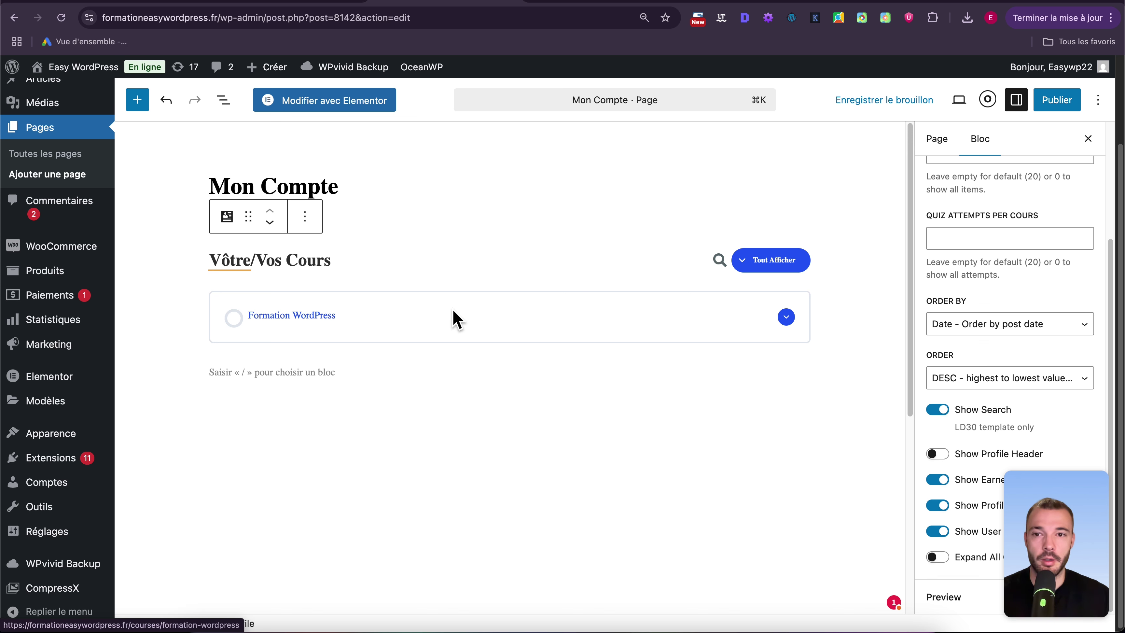
Publish the Mon Compte page and copy its page address.
click(1068, 111)
click(1067, 106)
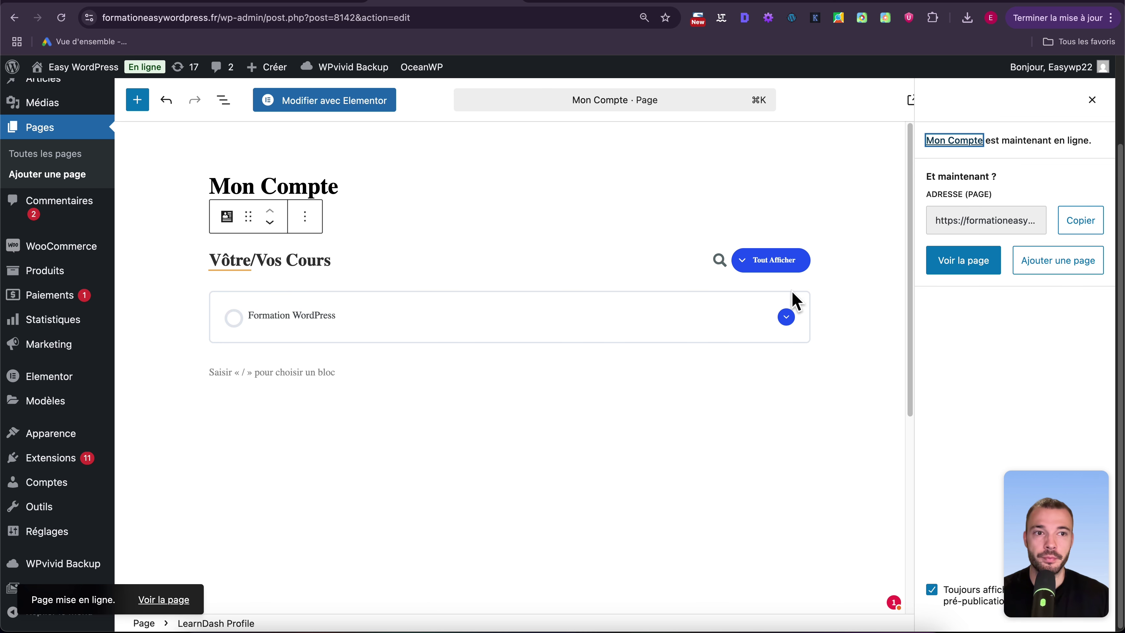
click(1075, 221)
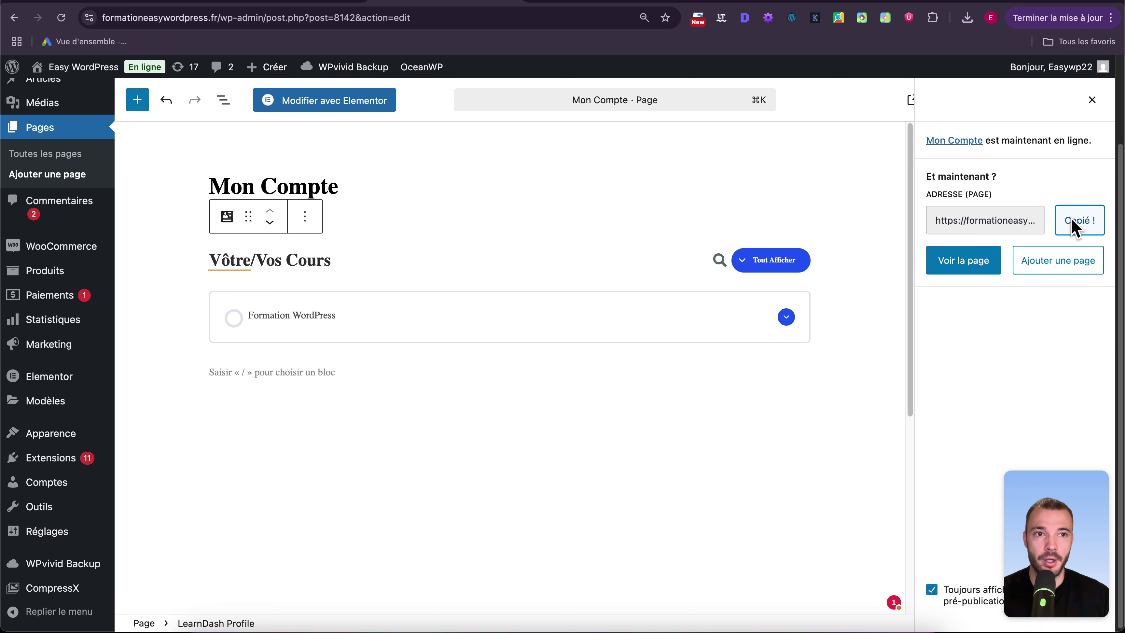
click(1092, 101)
Add the Mon Compte page to the site's Menu principal and save the menu.
mouse_move(108, 432)
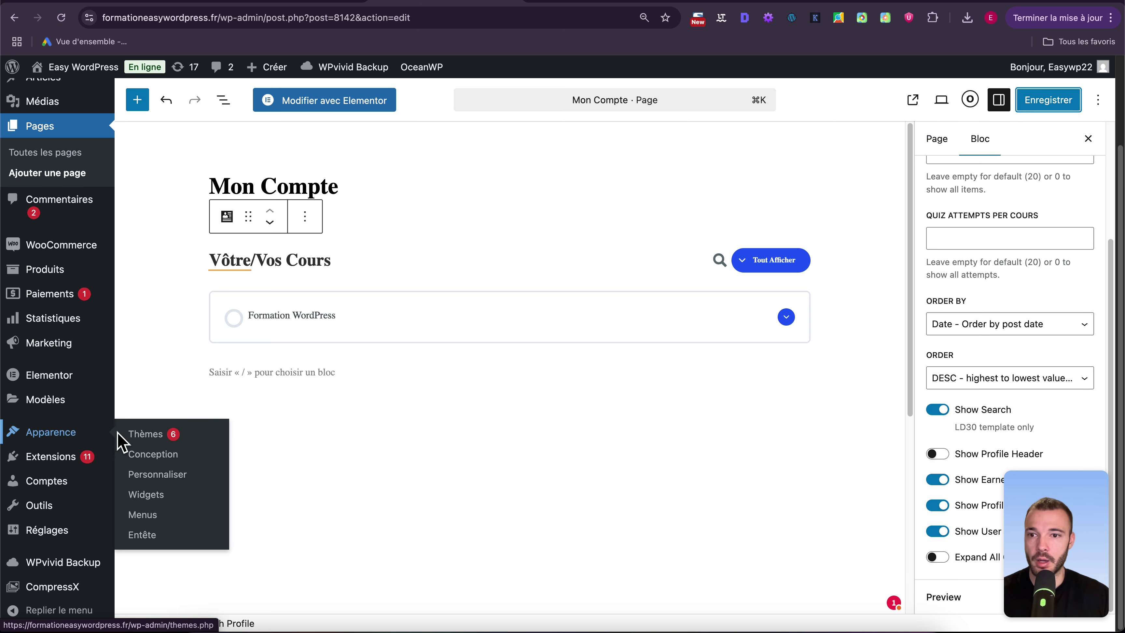
click(153, 515)
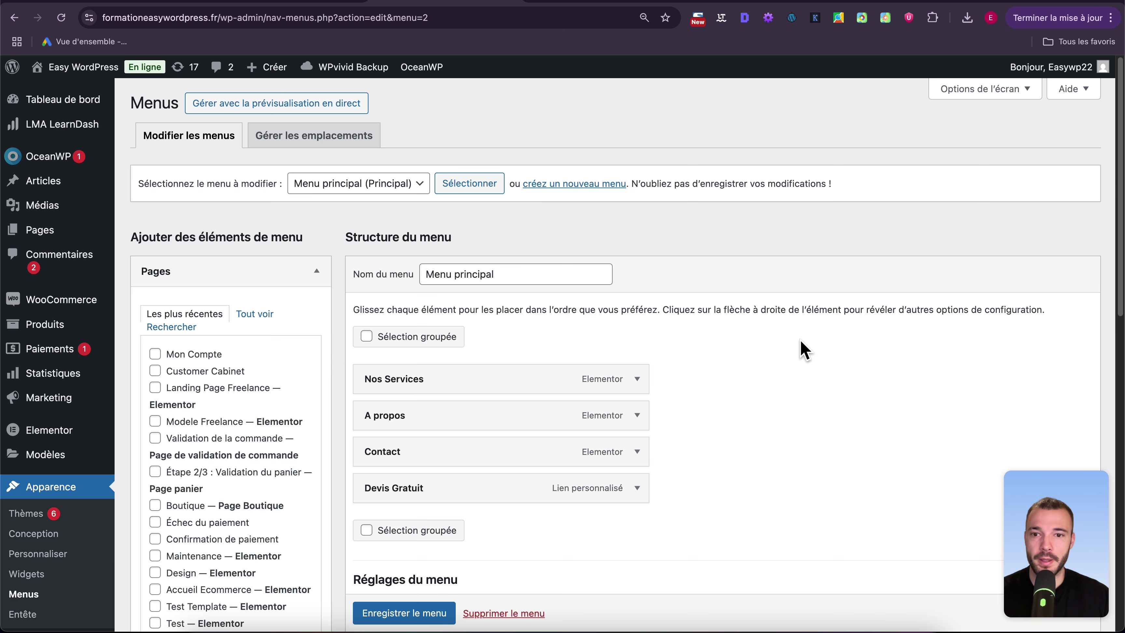
scroll(866, 369, down, 10)
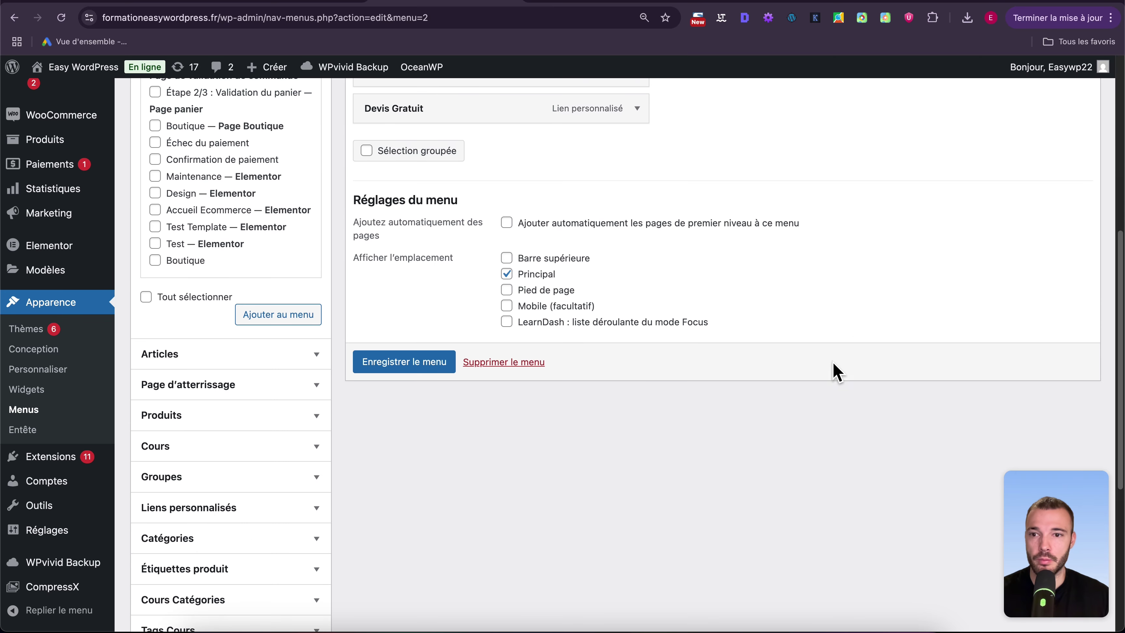
scroll(487, 341, up, 10)
click(196, 356)
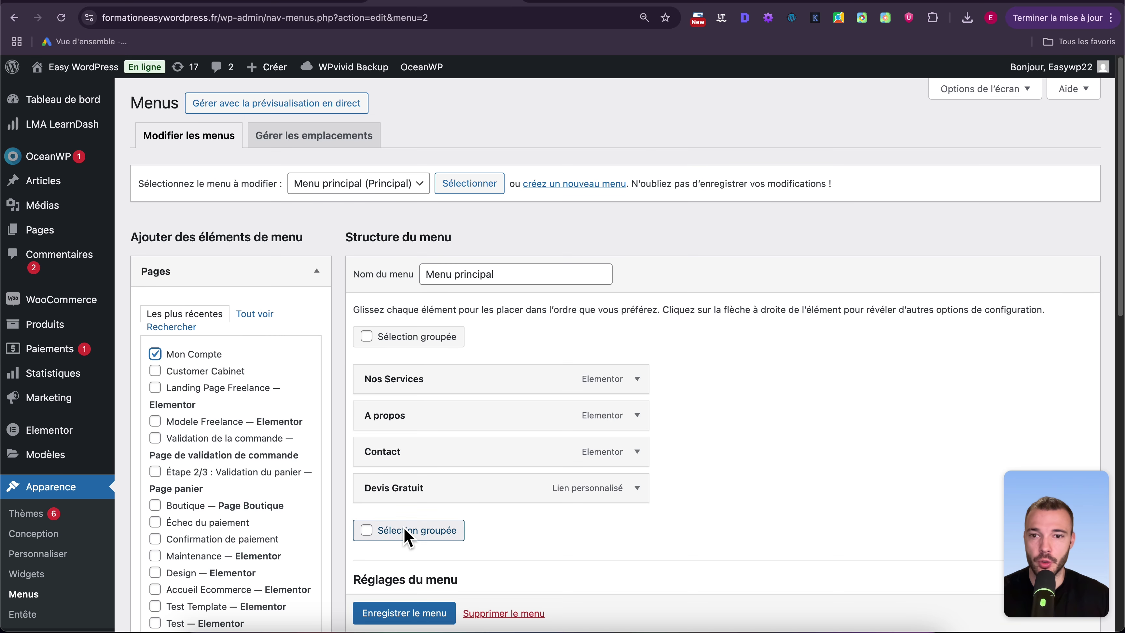
scroll(509, 536, down, 4)
click(272, 558)
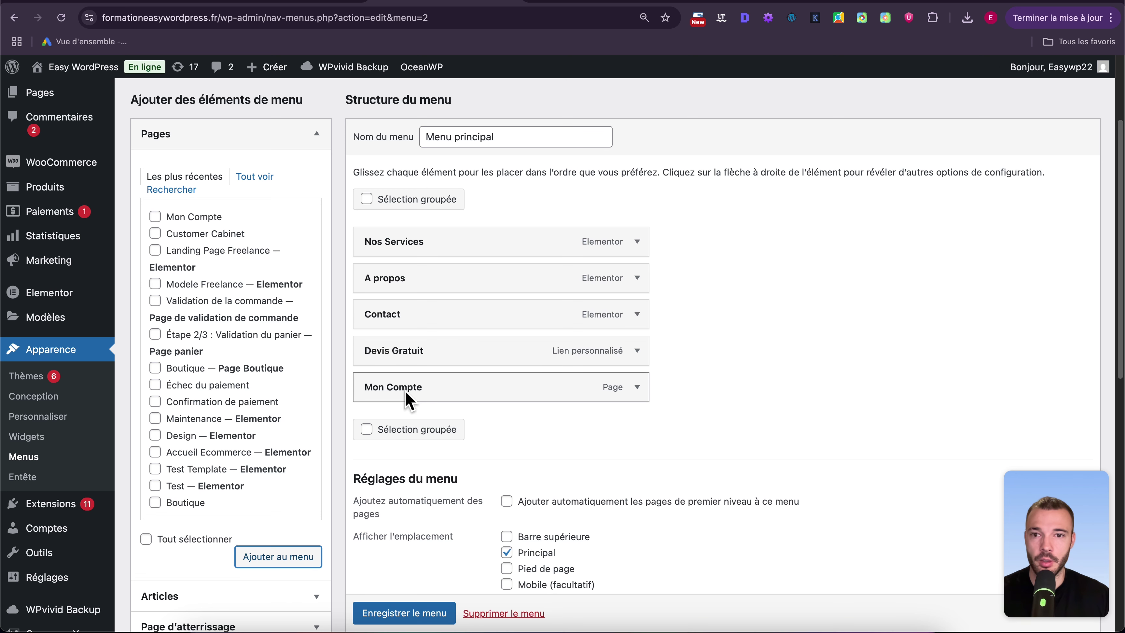
scroll(398, 616, down, 3)
click(431, 568)
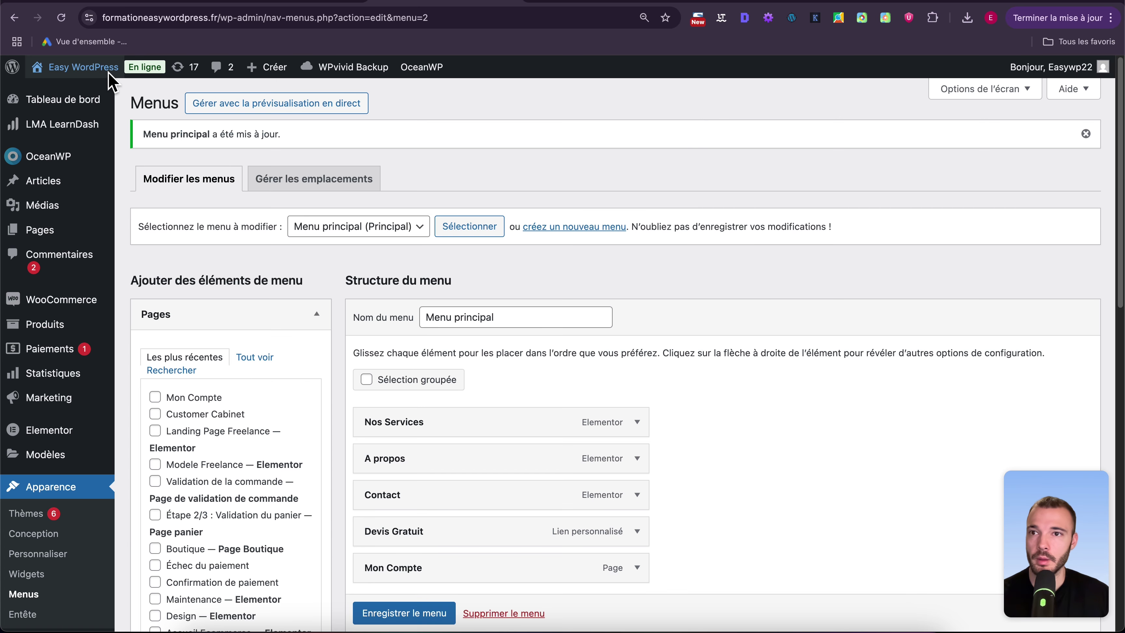
View Mon Compte on the live site, expand the Formation WordPress course's progress, and open the course page.
mouse_move(104, 73)
click(90, 92)
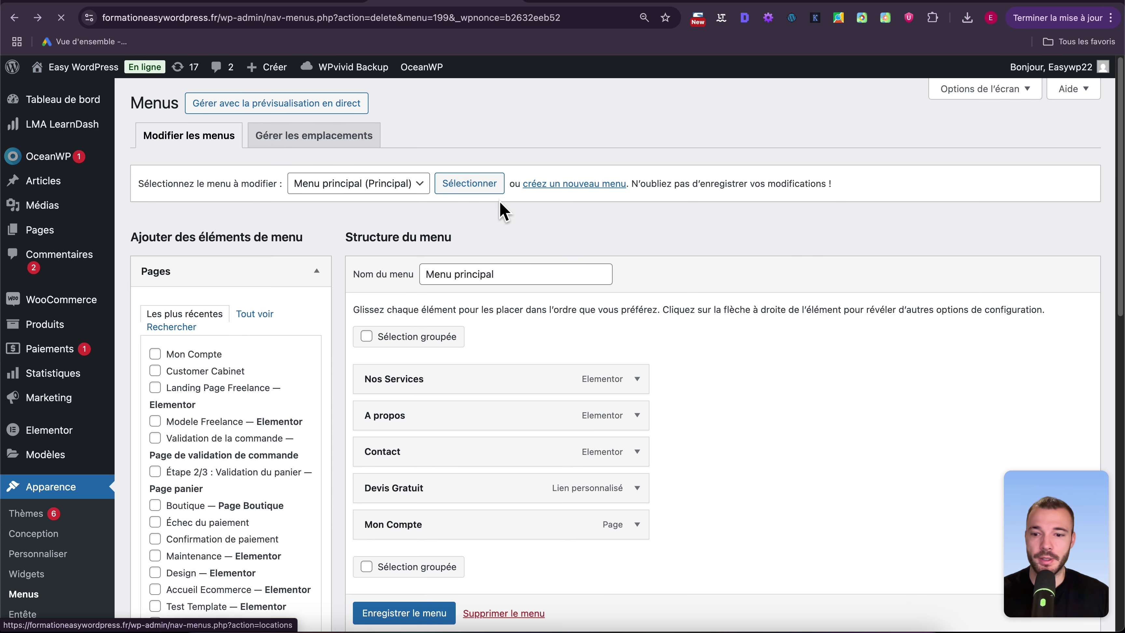
click(873, 107)
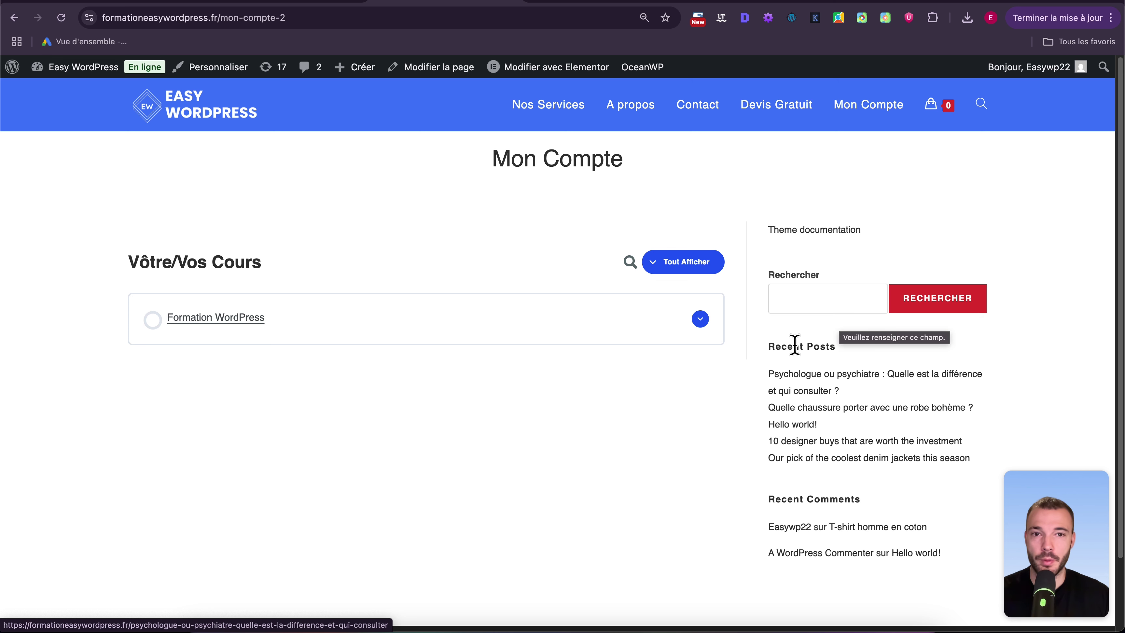
click(709, 318)
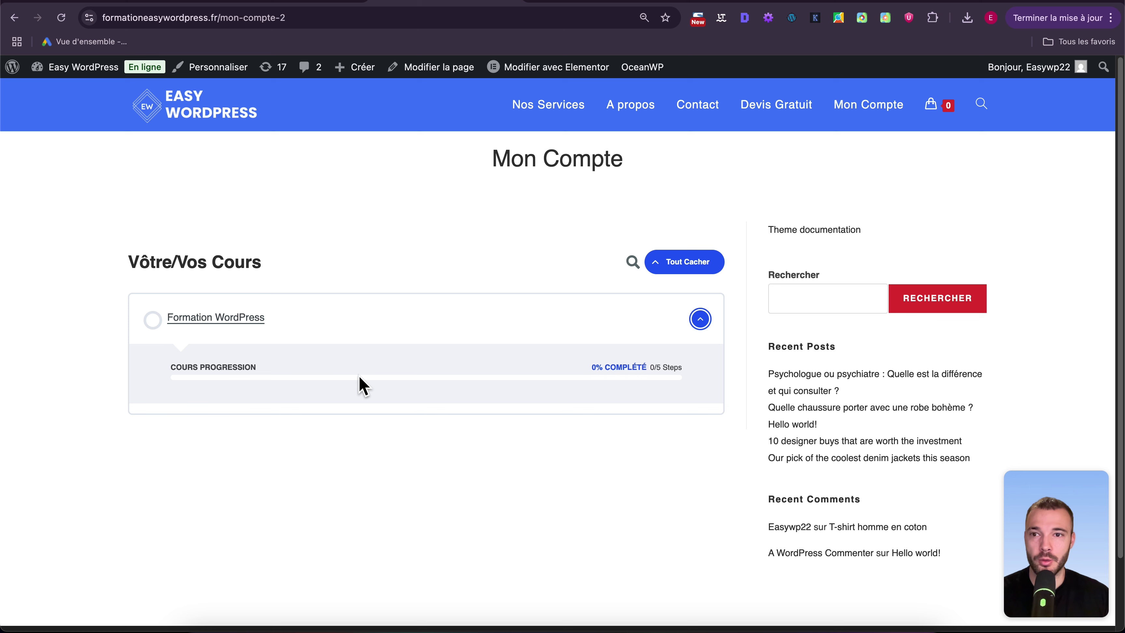
click(243, 317)
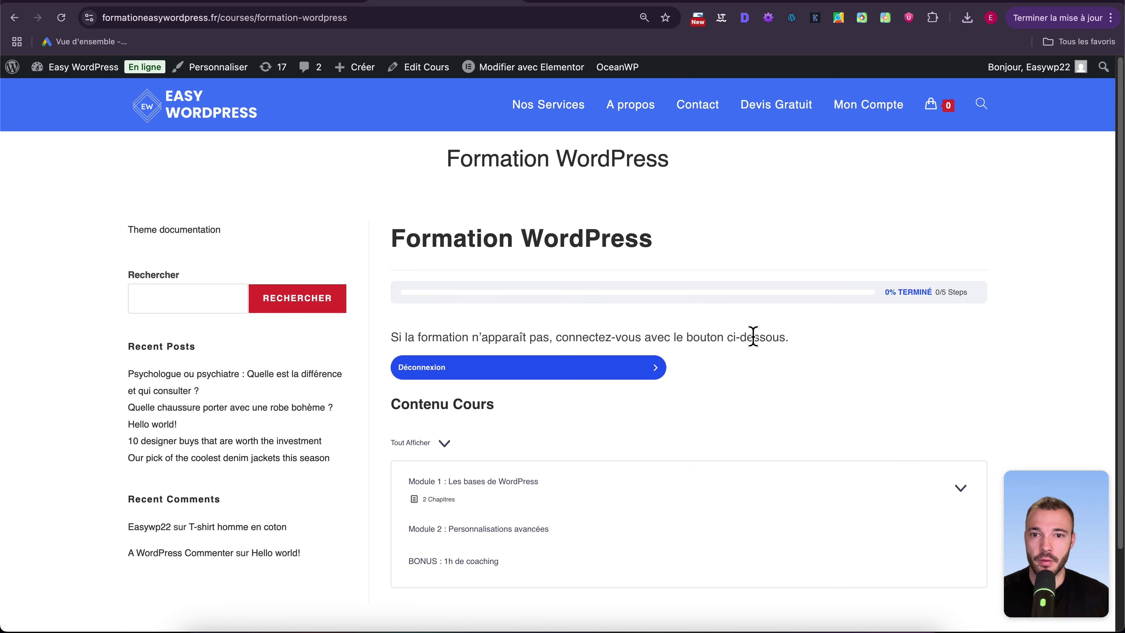
Expand Module 1 on the course page, open its "Installer WP sur un hébergeur" chapter, and look over the chapter page.
scroll(753, 337, down, 2)
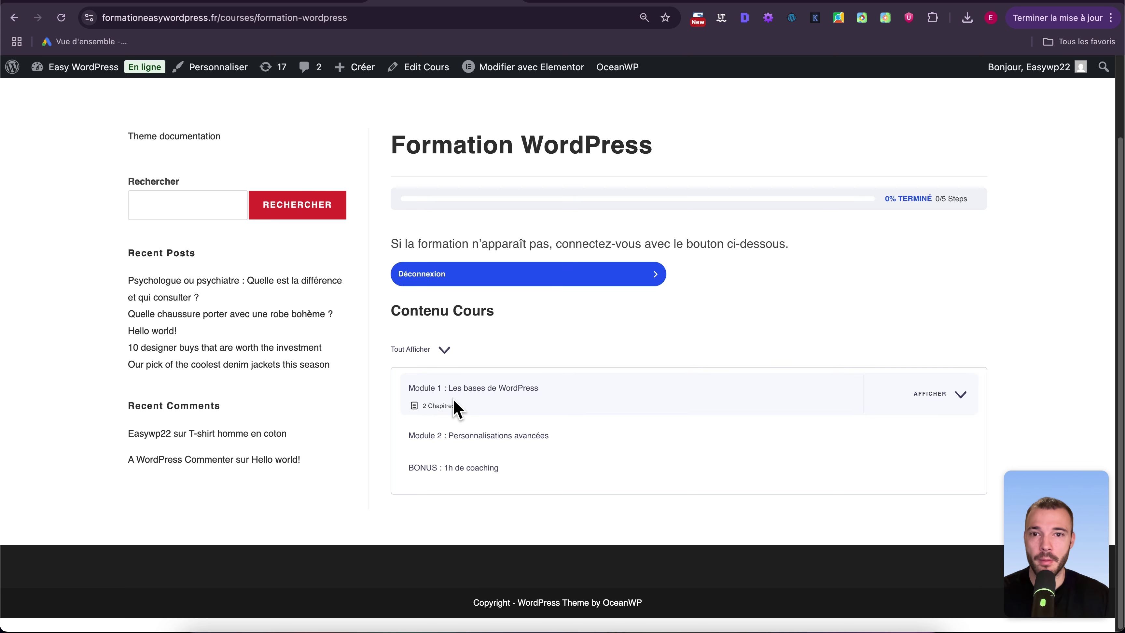
click(960, 394)
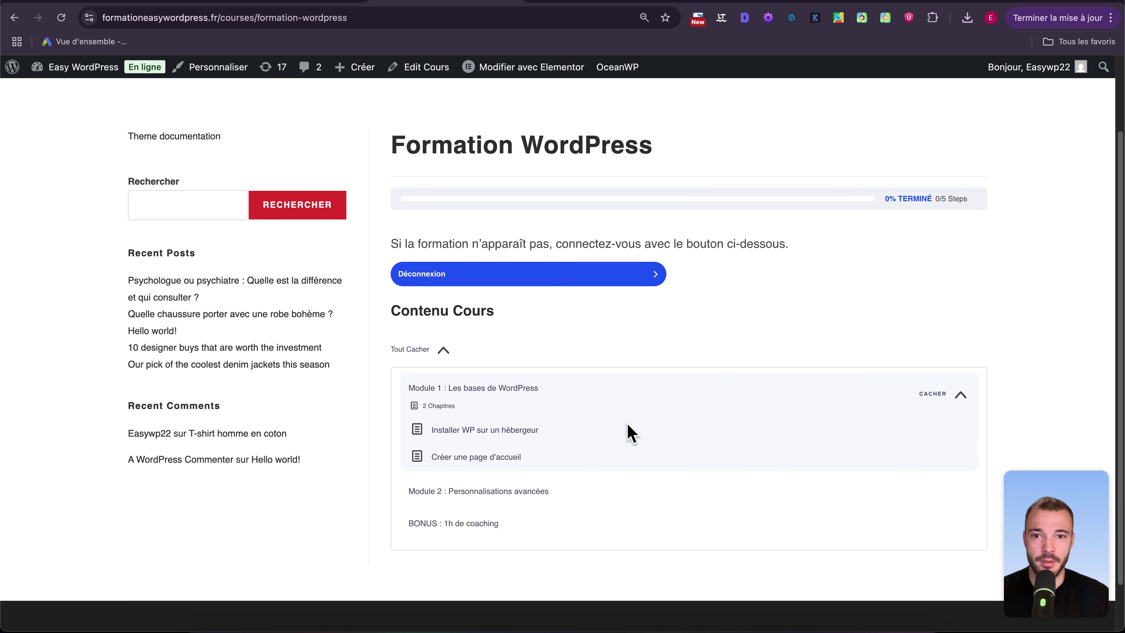
click(501, 437)
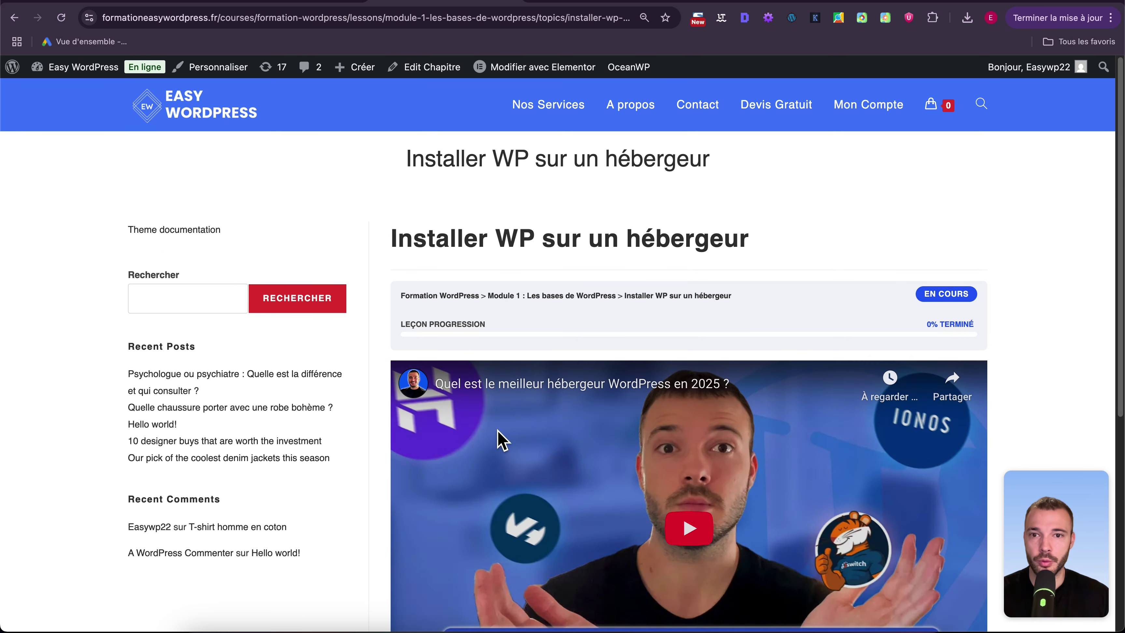
scroll(963, 335, down, 4)
scroll(678, 402, down, 3)
scroll(678, 402, up, 3)
scroll(682, 411, up, 3)
scroll(684, 410, down, 1)
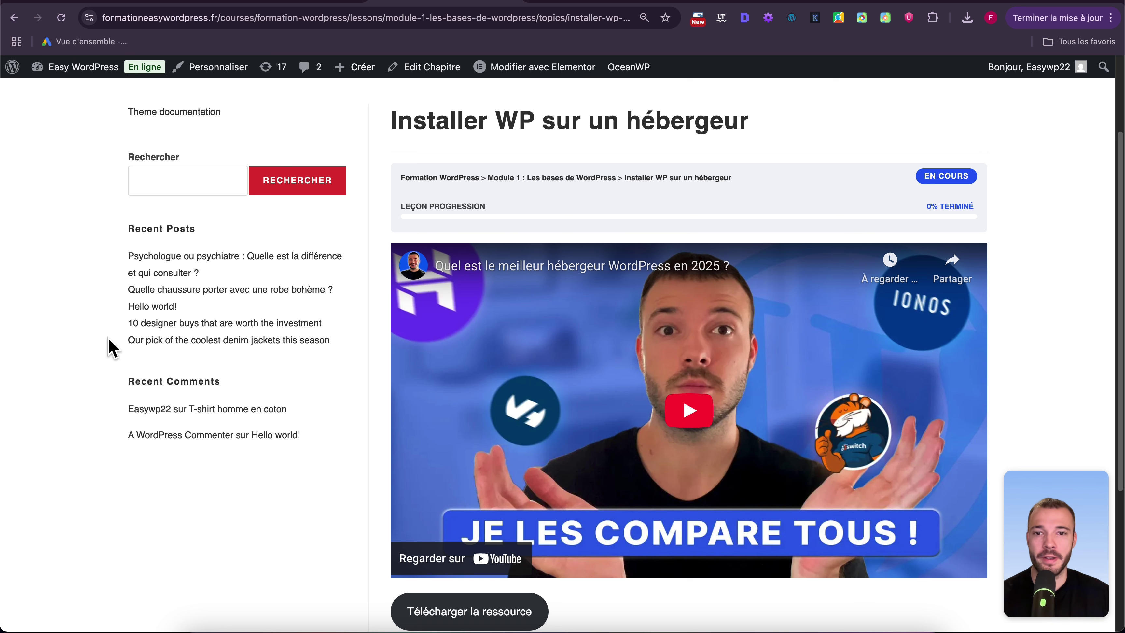
scroll(1052, 300, up, 3)
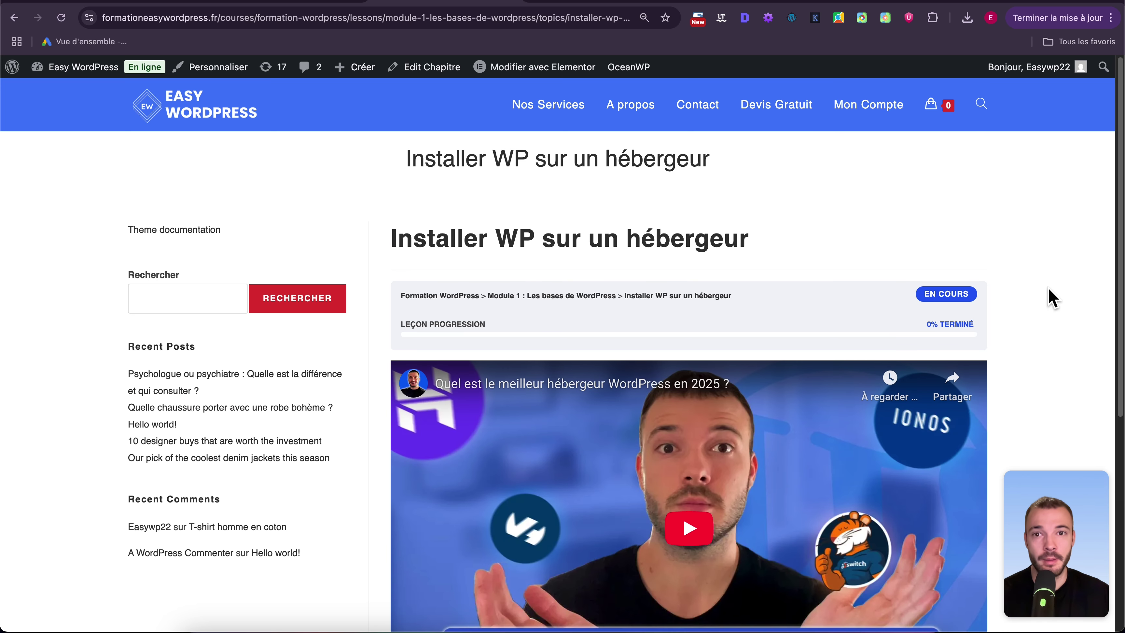
Open the Mon Compte page for editing and insert a LearnDash Login block directly below the title.
click(867, 104)
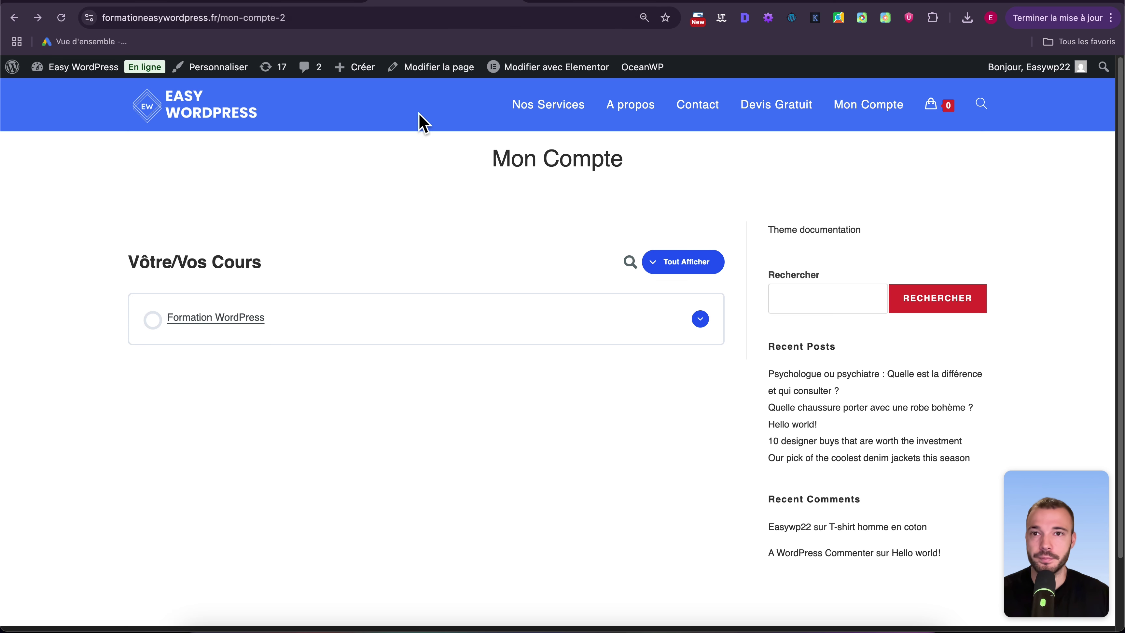
click(437, 72)
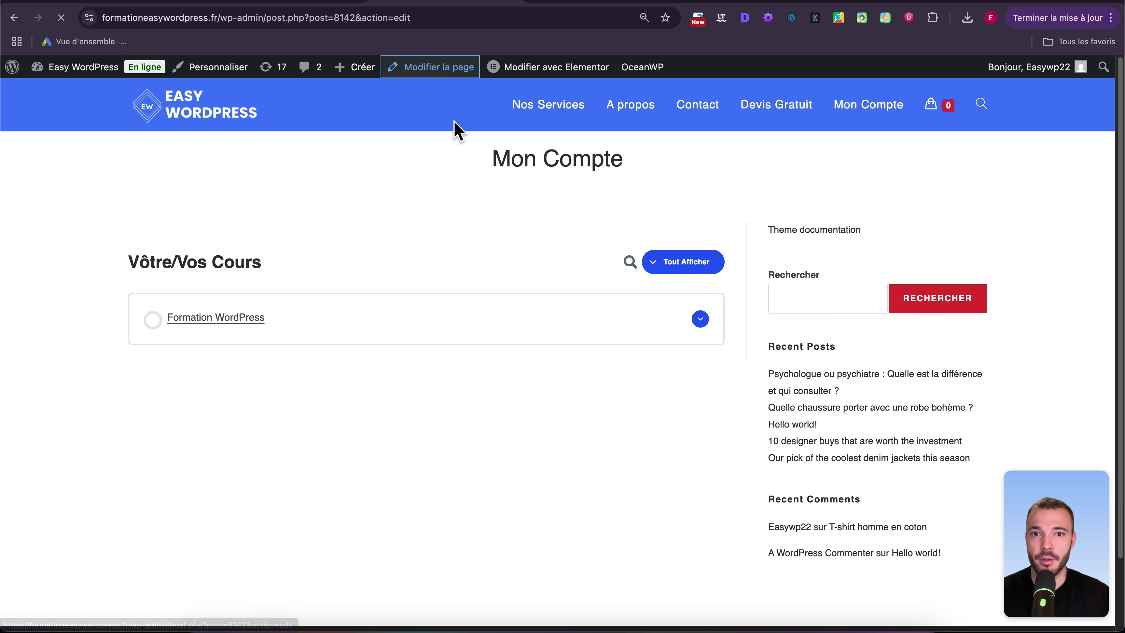
click(387, 186)
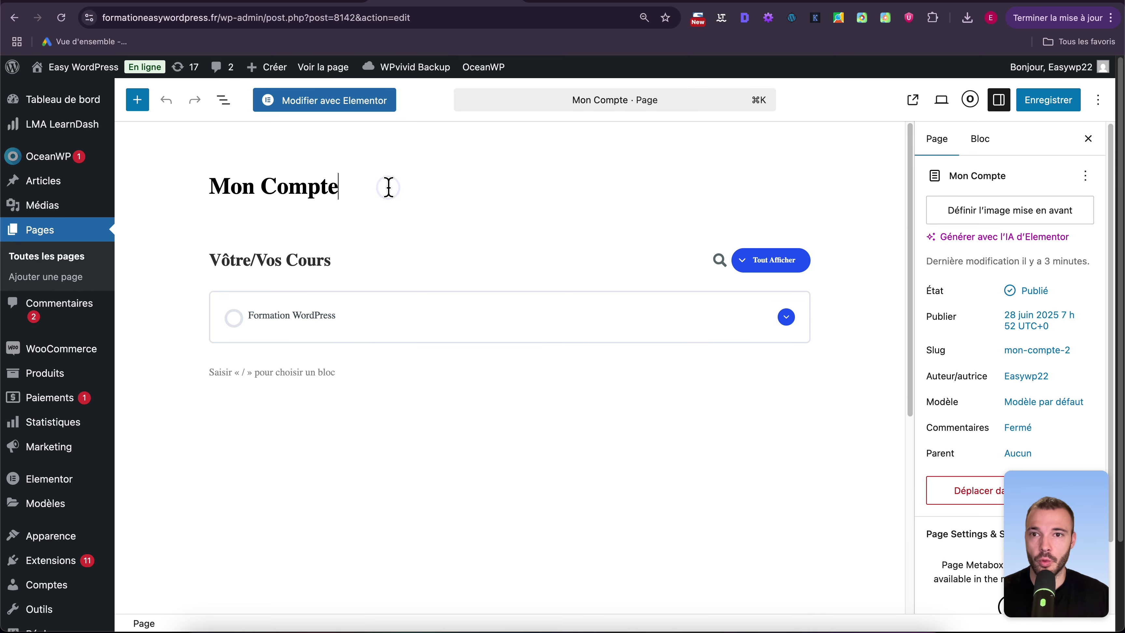
key(Return)
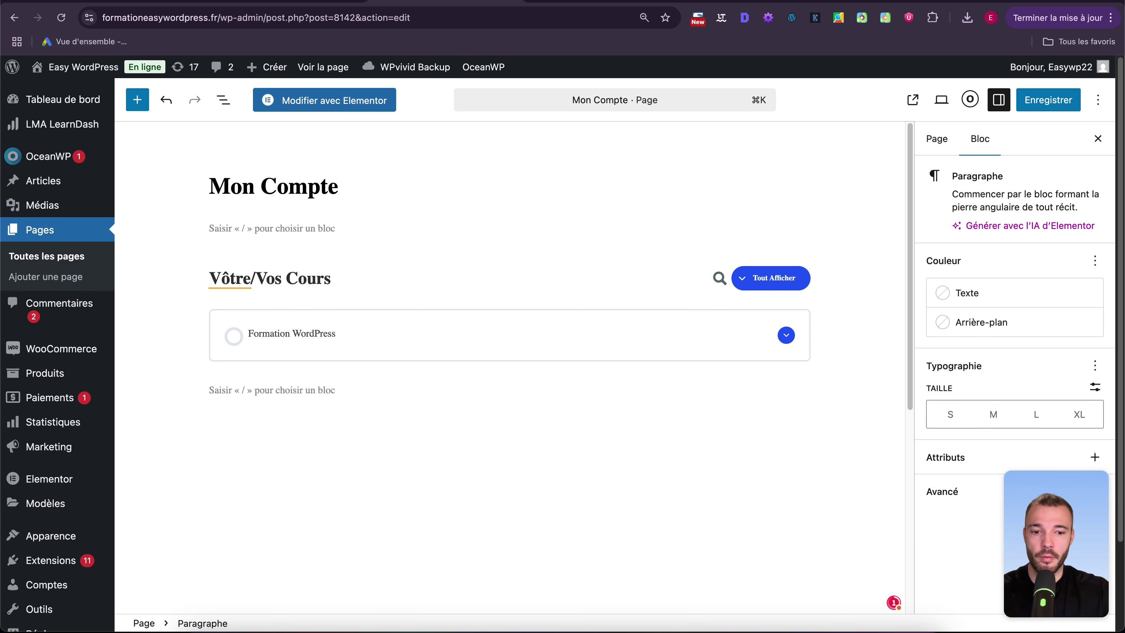
text(/lear)
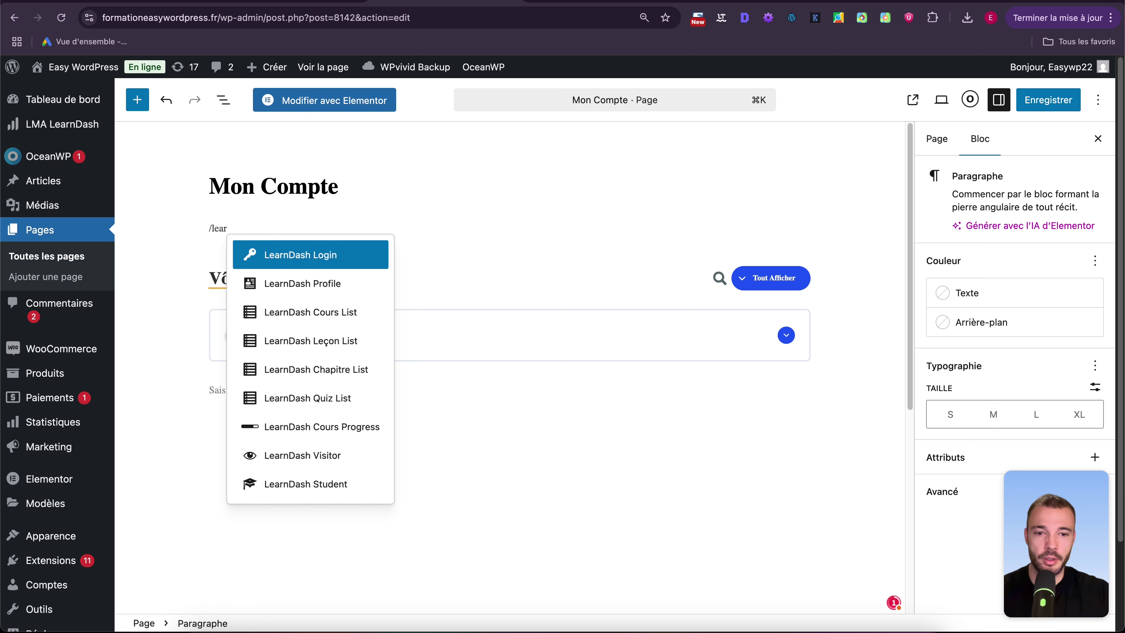
key(Return)
Add an empty paragraph above the login block, save the Mon Compte page, and view it on the live site.
click(389, 191)
key(Return)
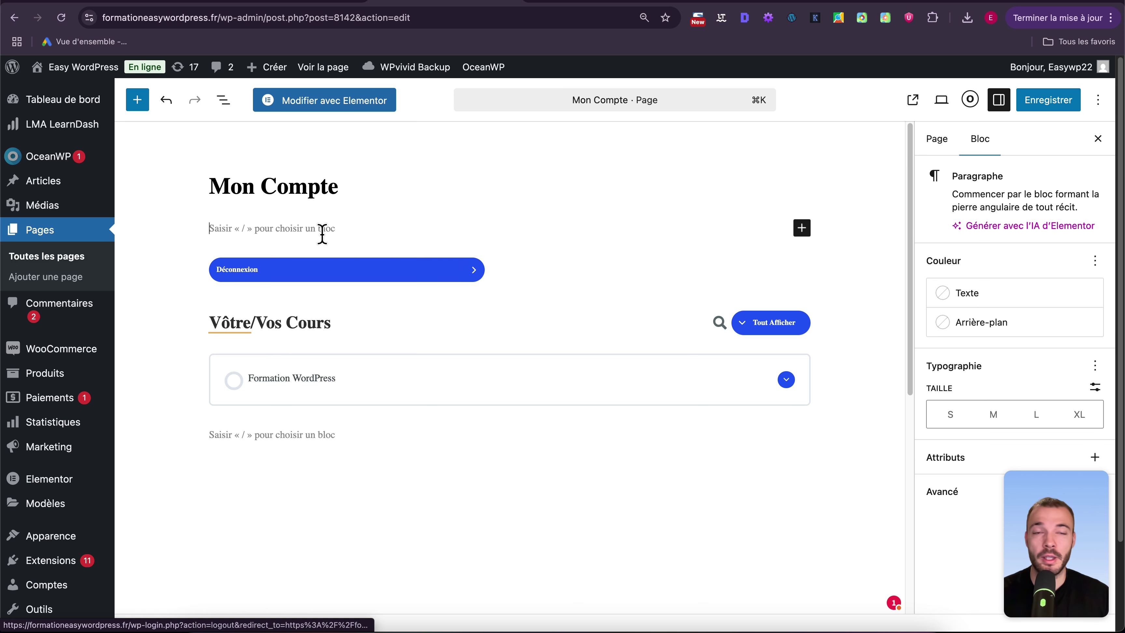
click(1045, 103)
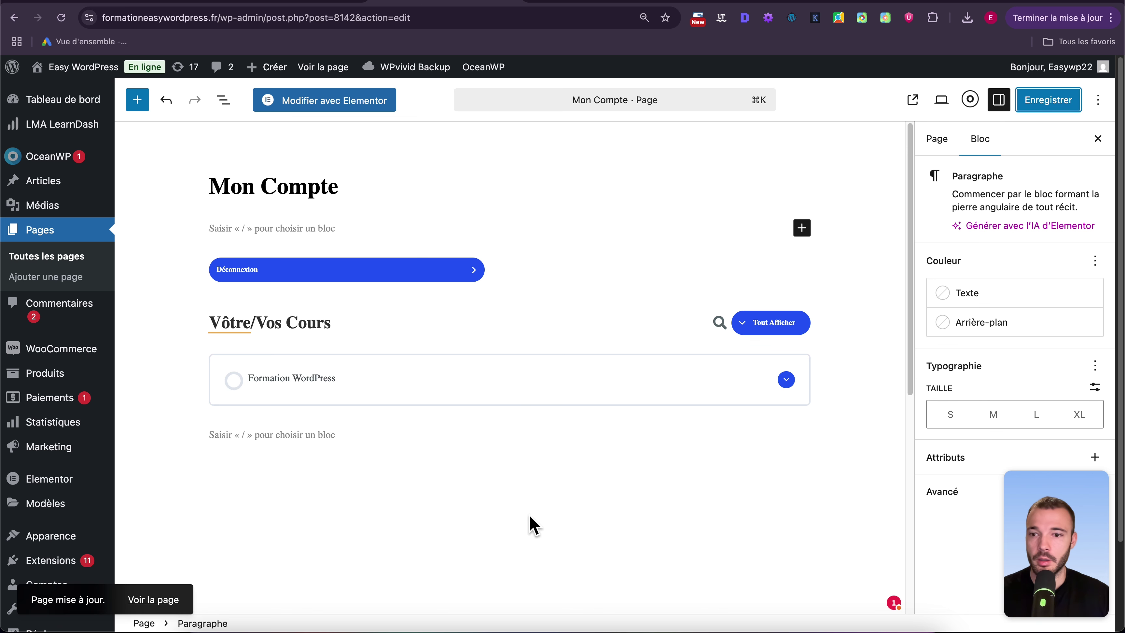
click(183, 602)
click(325, 69)
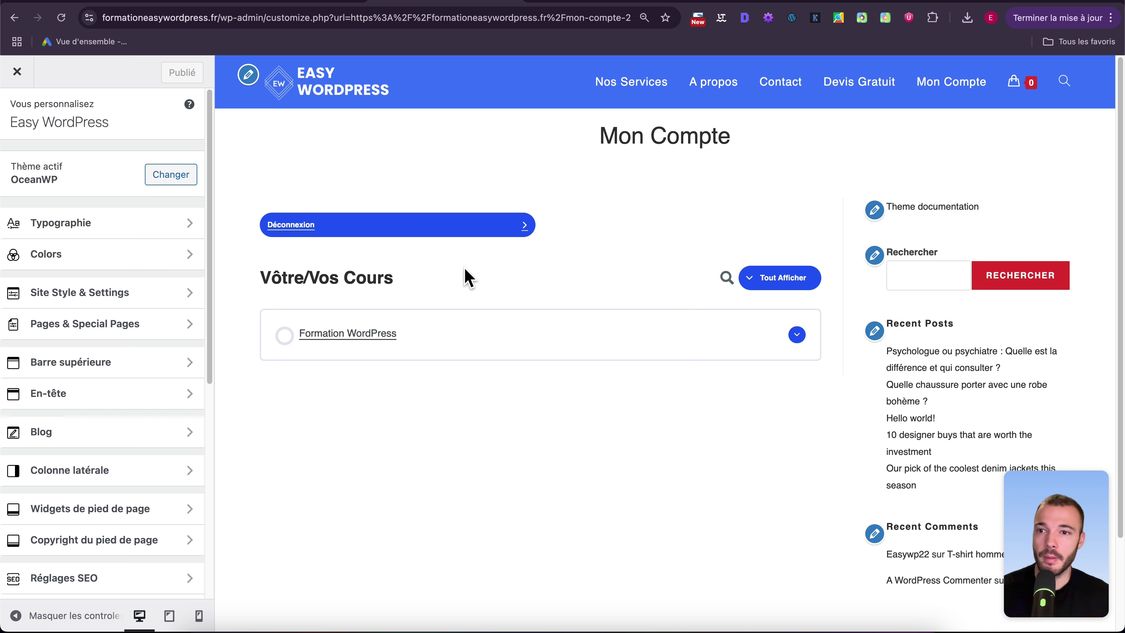
In the theme customizer's Pages & Special Pages settings, set Page Layout to the boxed layout without sidebars.
click(119, 330)
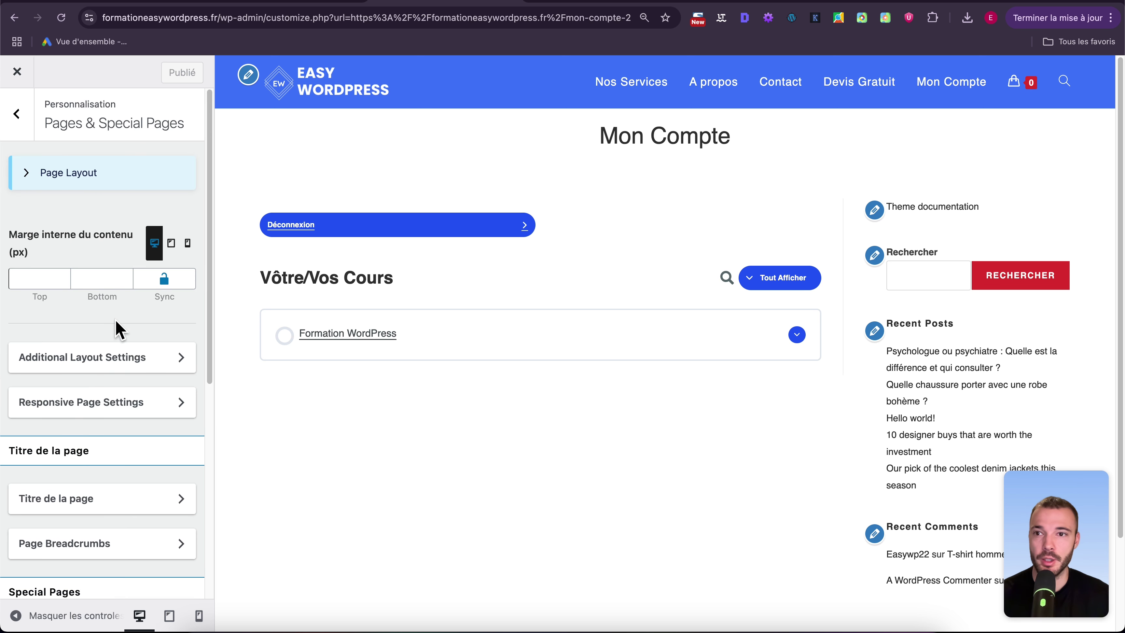
click(26, 174)
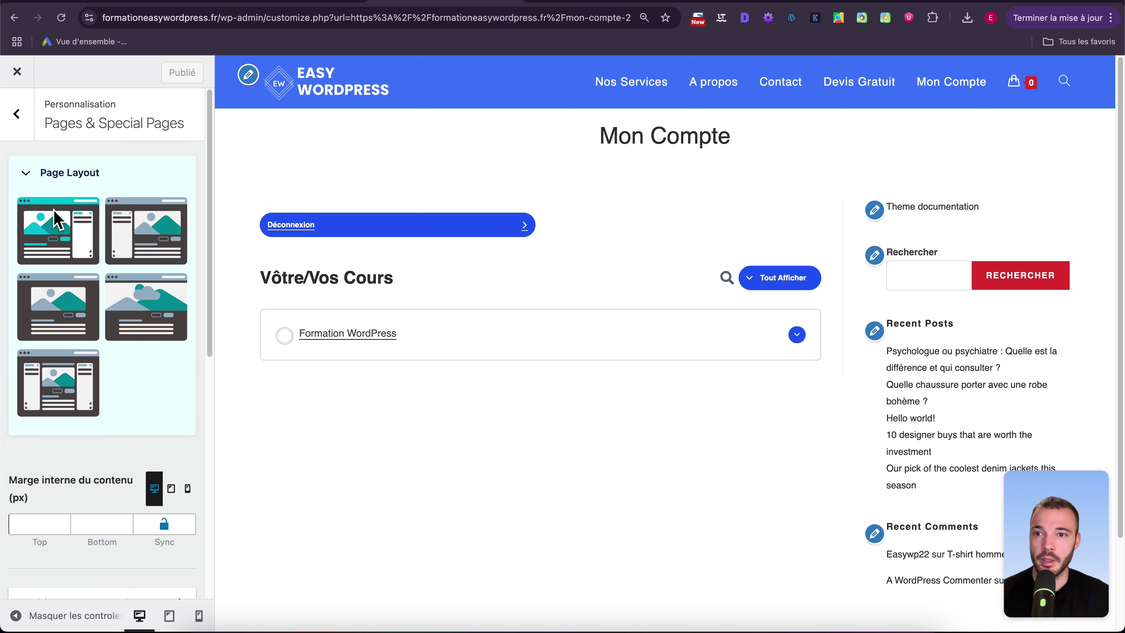
click(50, 307)
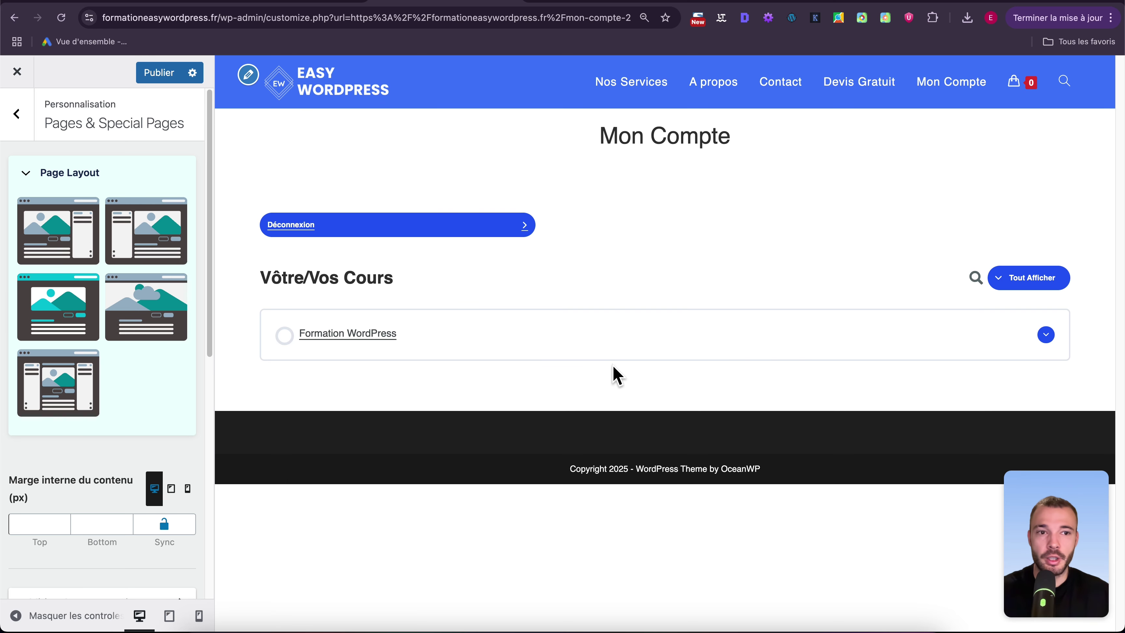
click(16, 114)
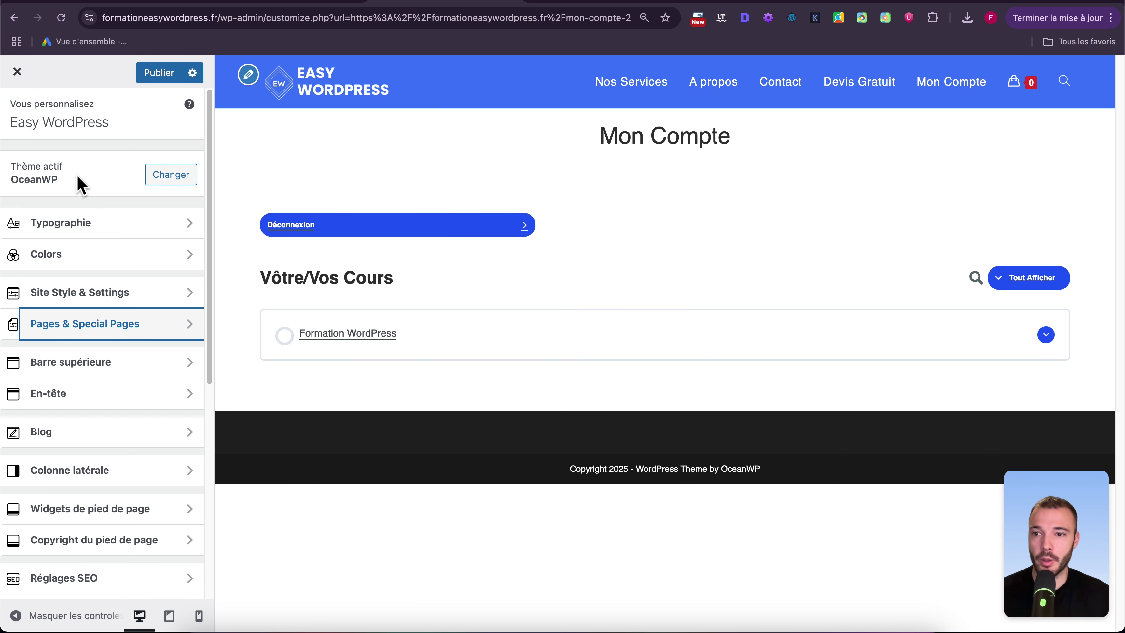
In the customizer's LearnDash settings, preview the Formation WordPress course and enable "Apprentissage sans distraction".
scroll(133, 341, down, 6)
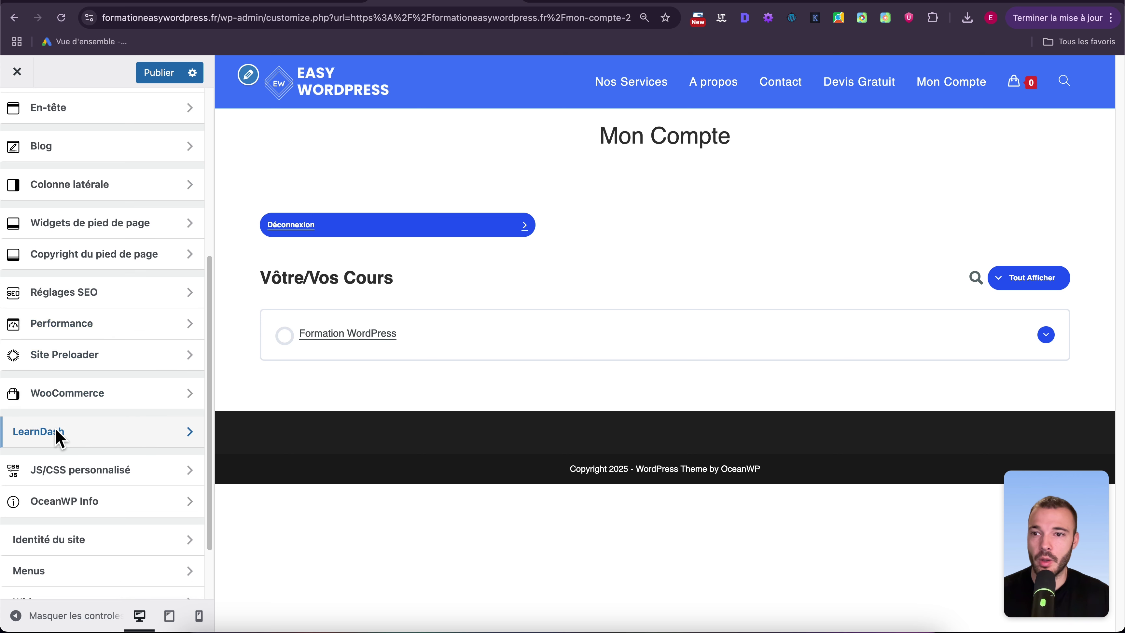
click(62, 436)
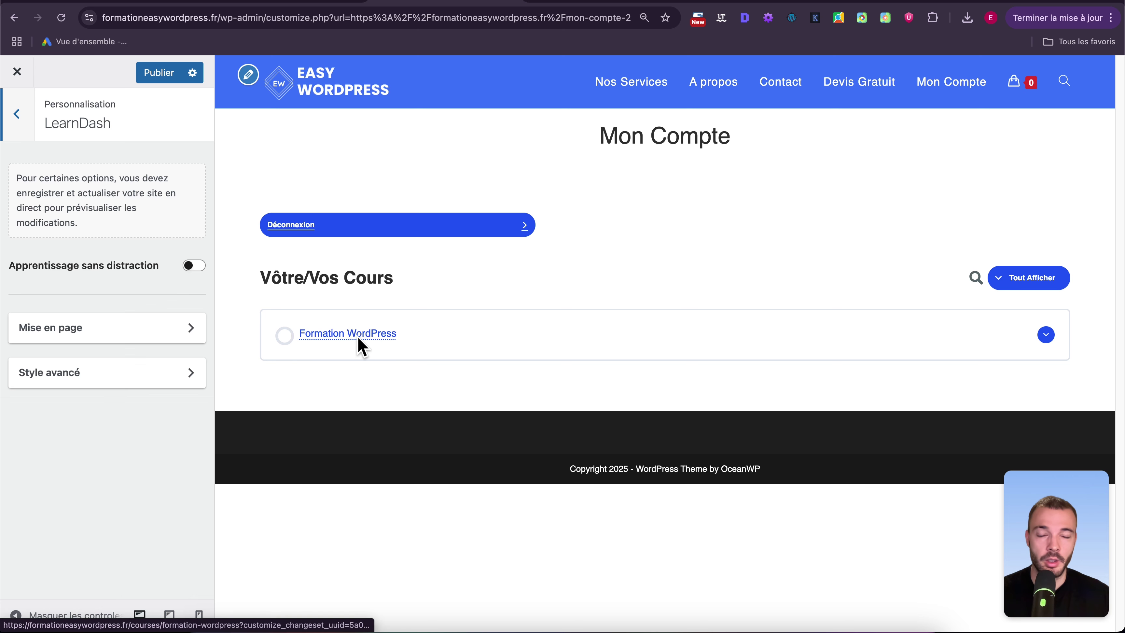
click(383, 333)
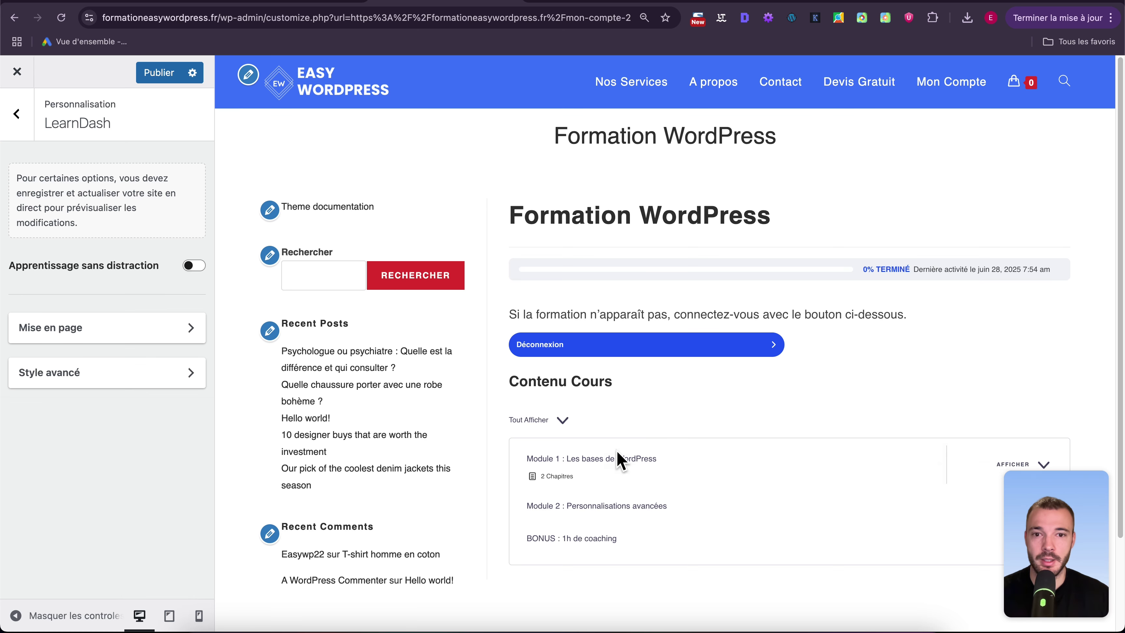
scroll(683, 377, down, 1)
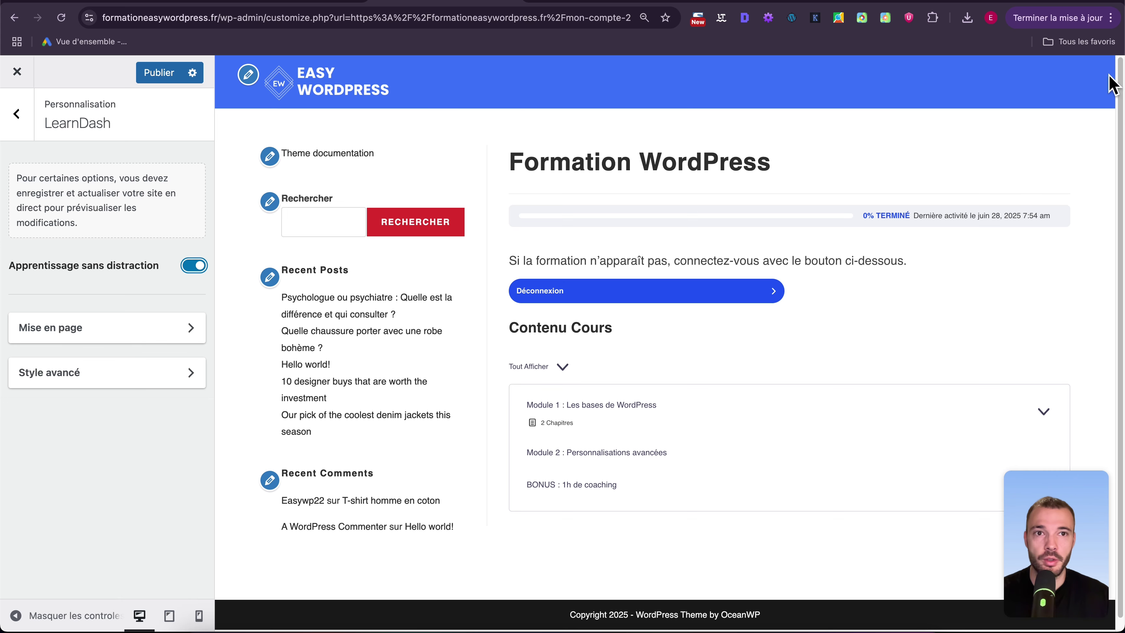
Set the LearnDash Global layout to the boxed one without sidebars.
click(146, 329)
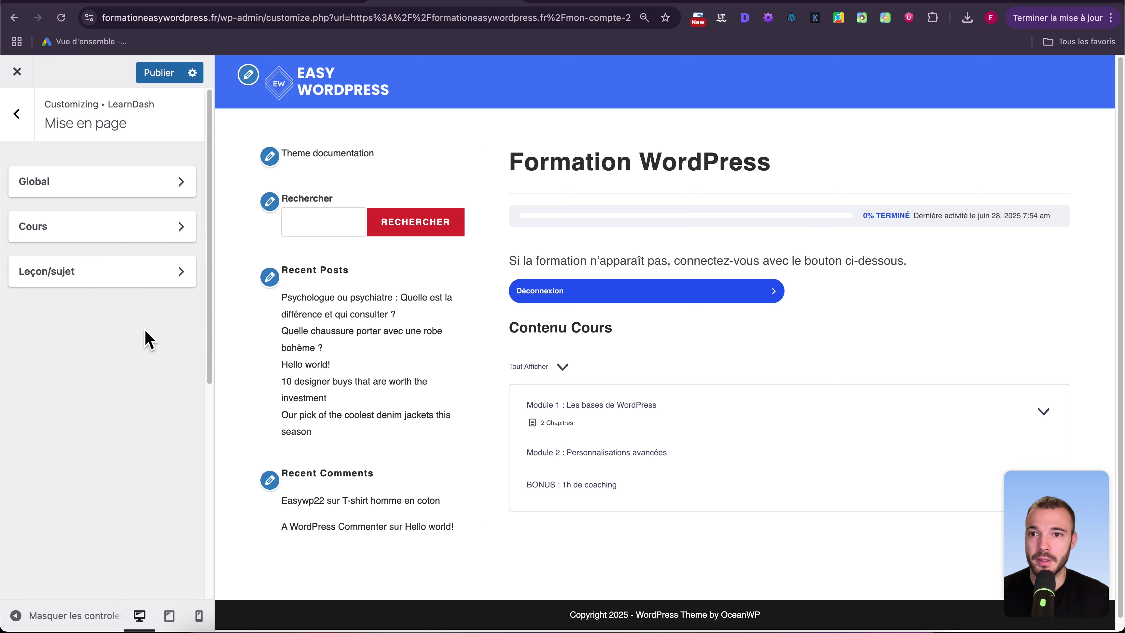
click(126, 187)
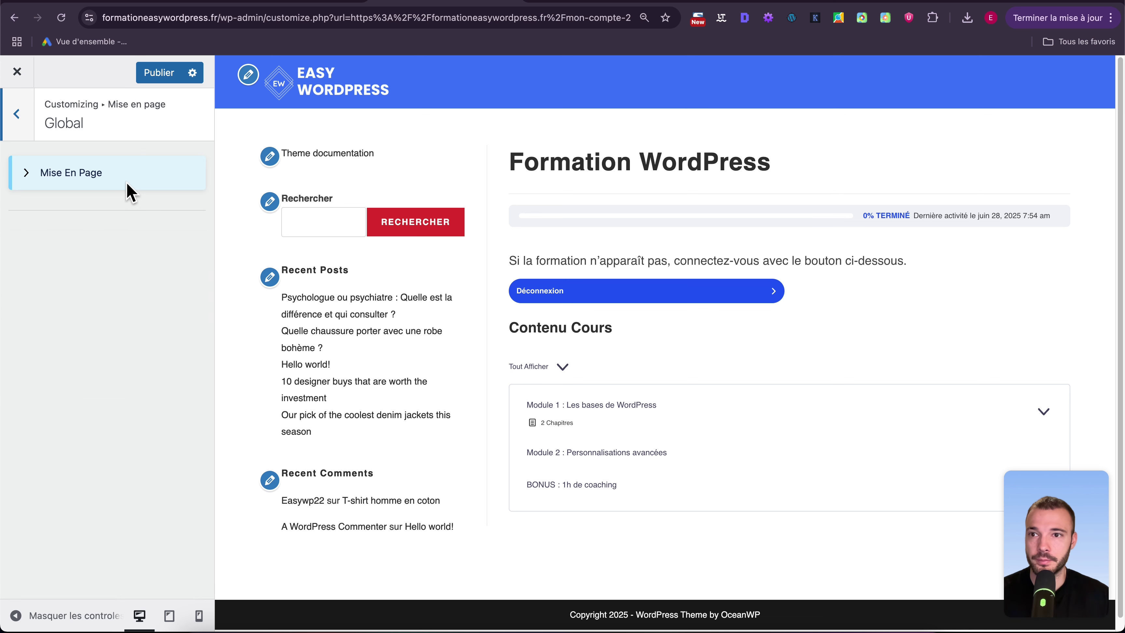
click(25, 181)
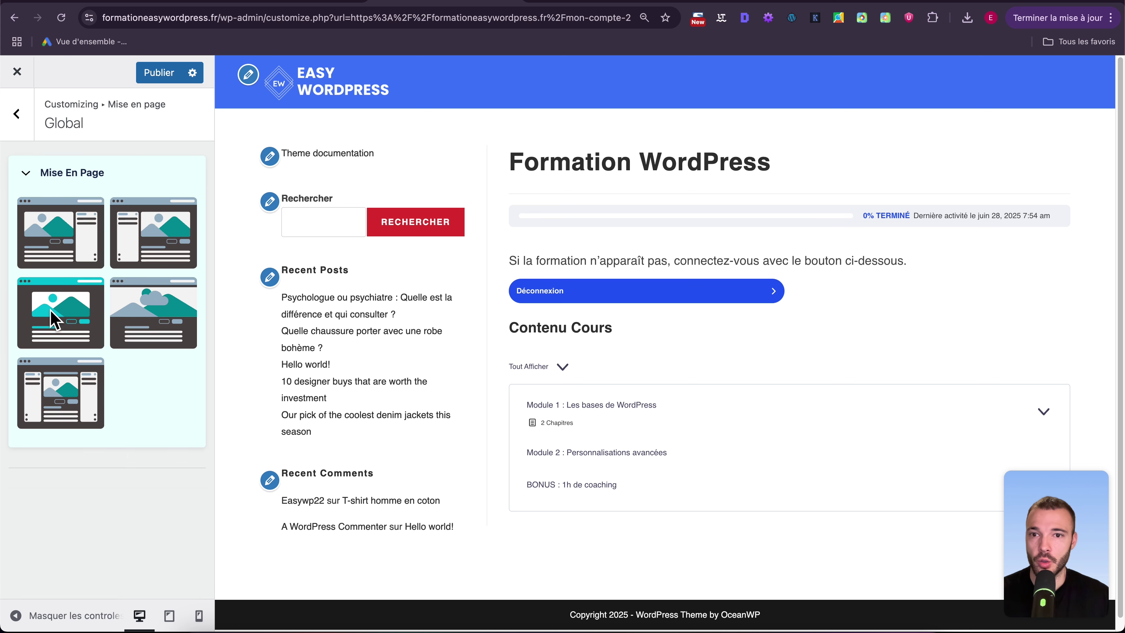
click(51, 204)
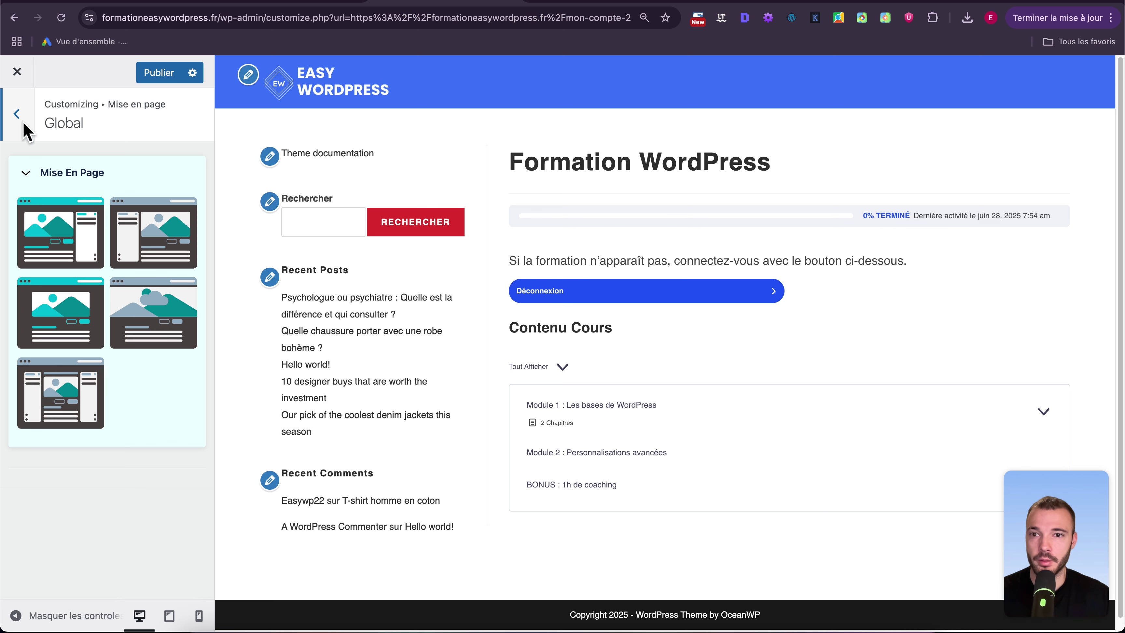
click(20, 120)
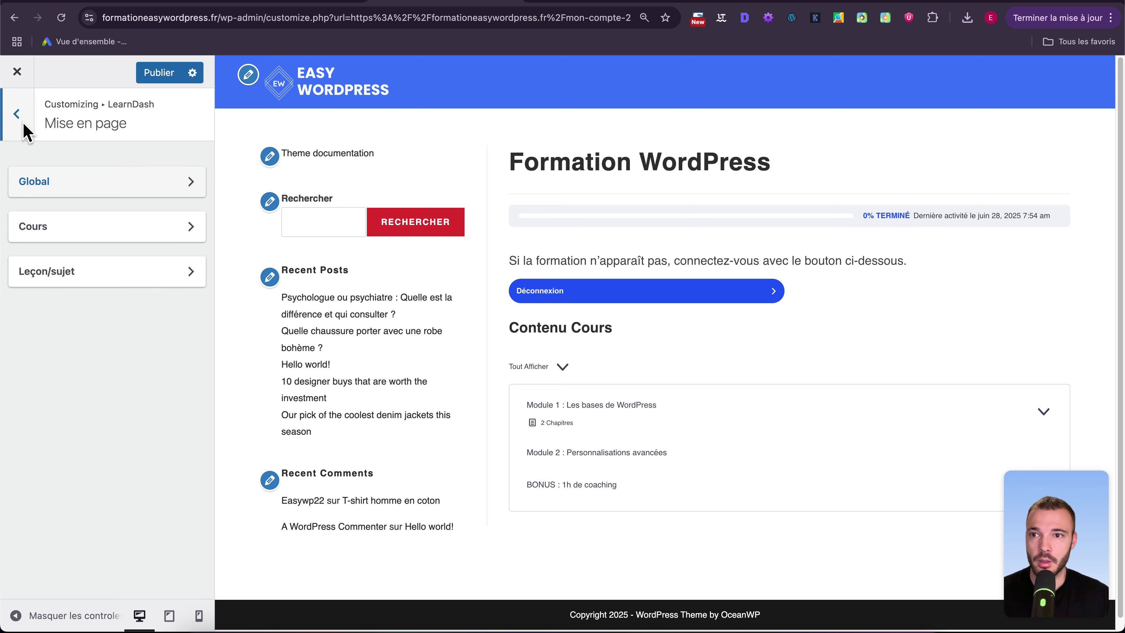
Set the LearnDash Cours layout to the boxed one without sidebars.
click(91, 225)
click(27, 174)
click(73, 321)
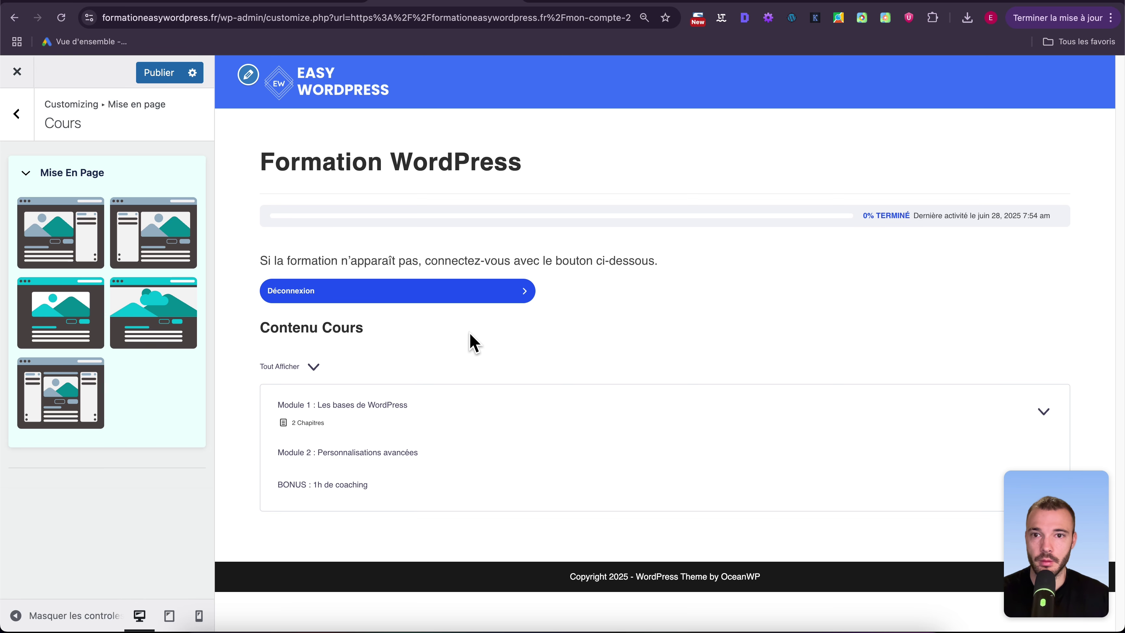
click(29, 136)
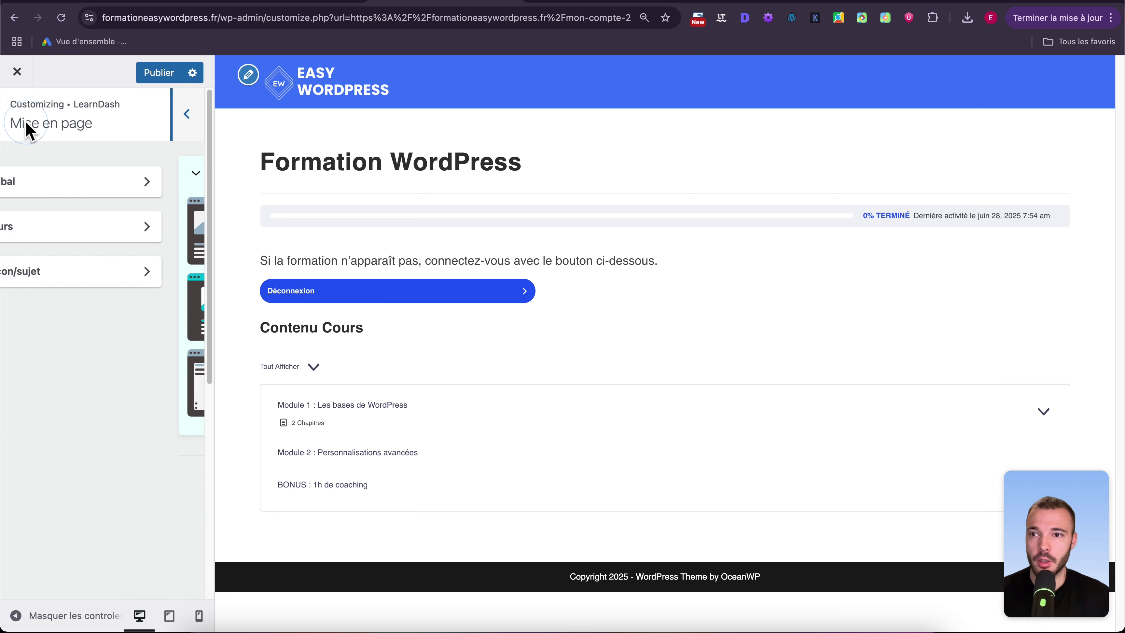
Set the LearnDash Leçon/sujet layout to the boxed one without sidebars.
click(106, 287)
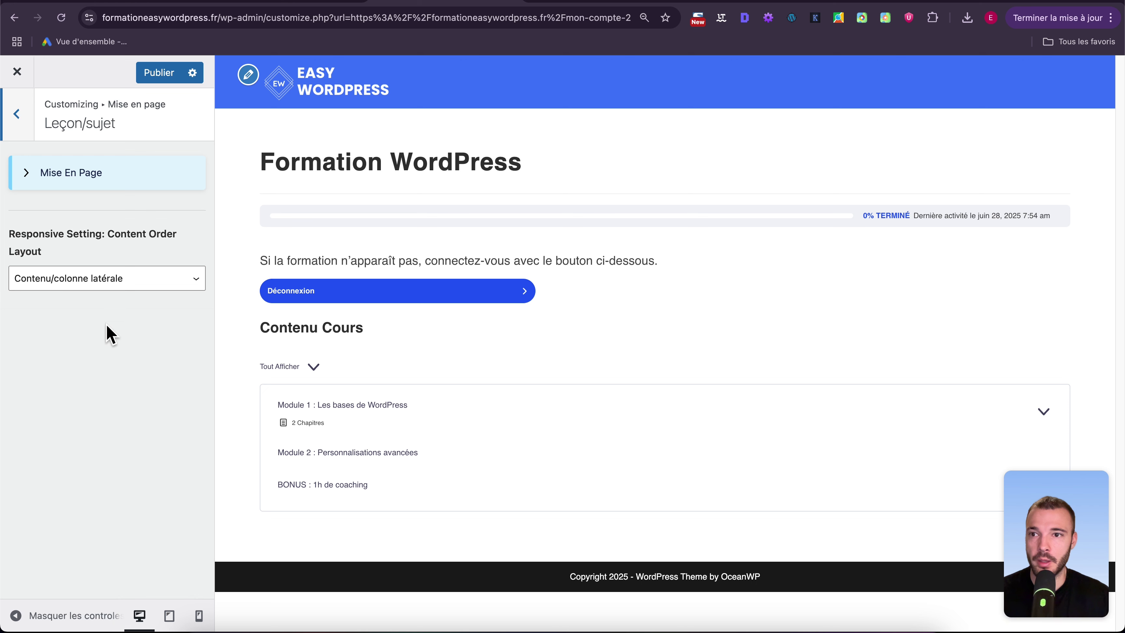
click(23, 182)
click(99, 316)
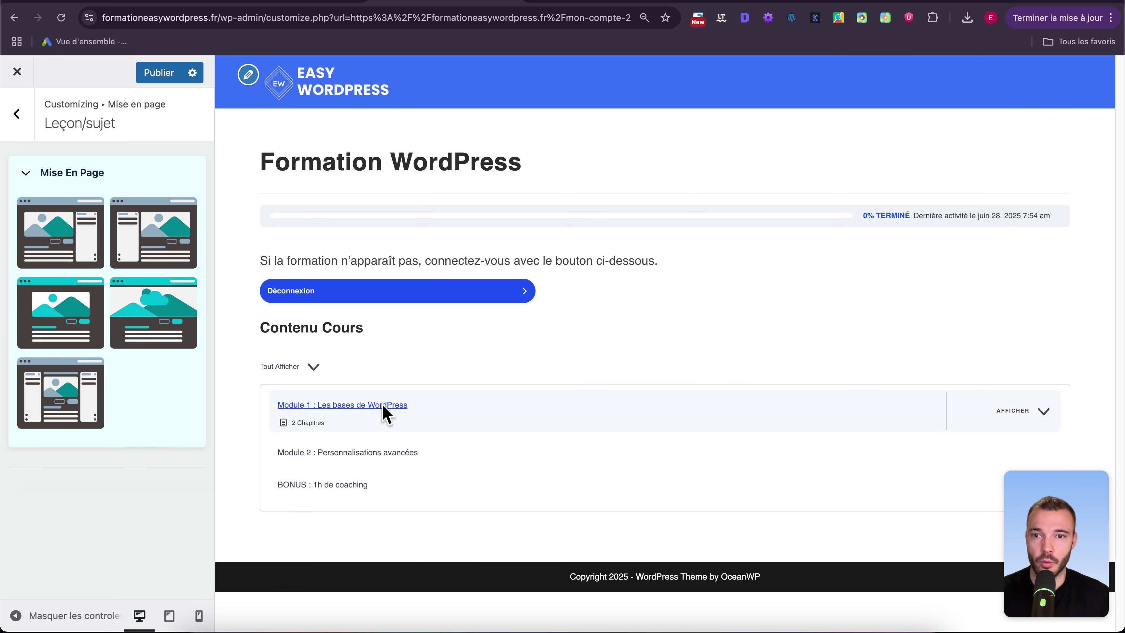
Check the "Installer WP sur un hébergeur" chapter from Module 1 in the preview and publish the customizer changes.
click(1036, 410)
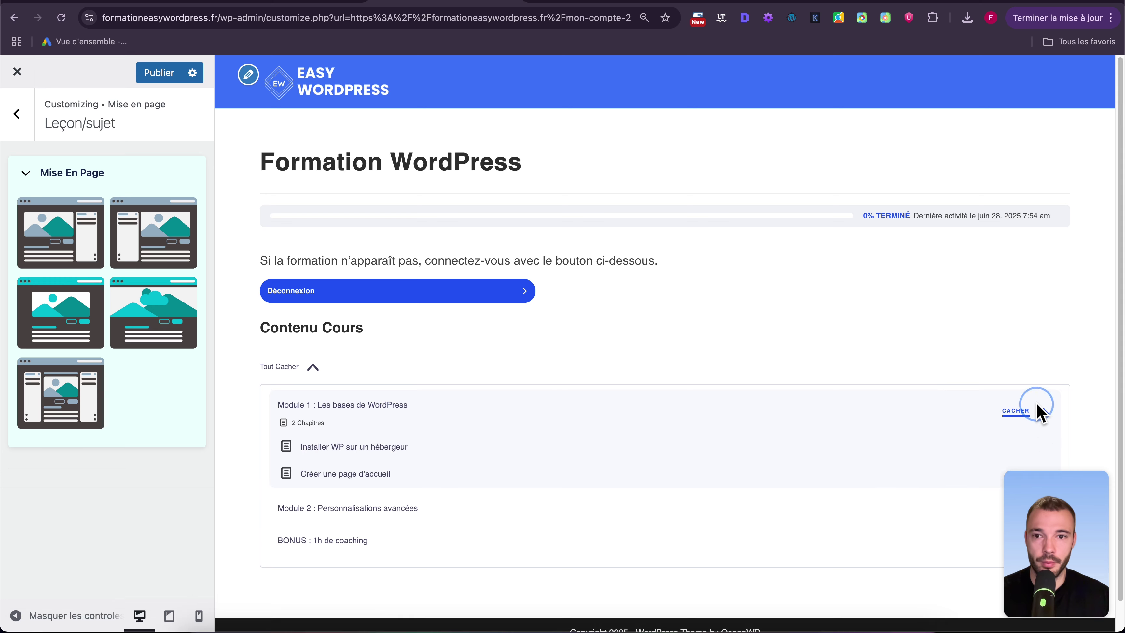
click(389, 445)
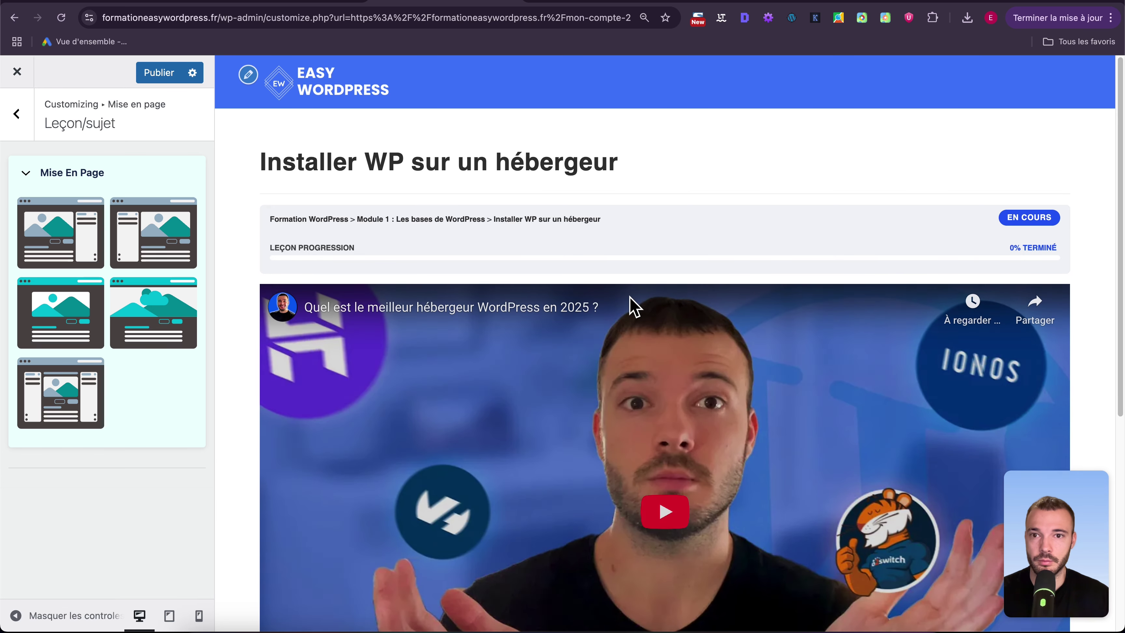
scroll(629, 297, down, 10)
scroll(628, 292, up, 10)
scroll(628, 286, down, 3)
scroll(630, 286, up, 2)
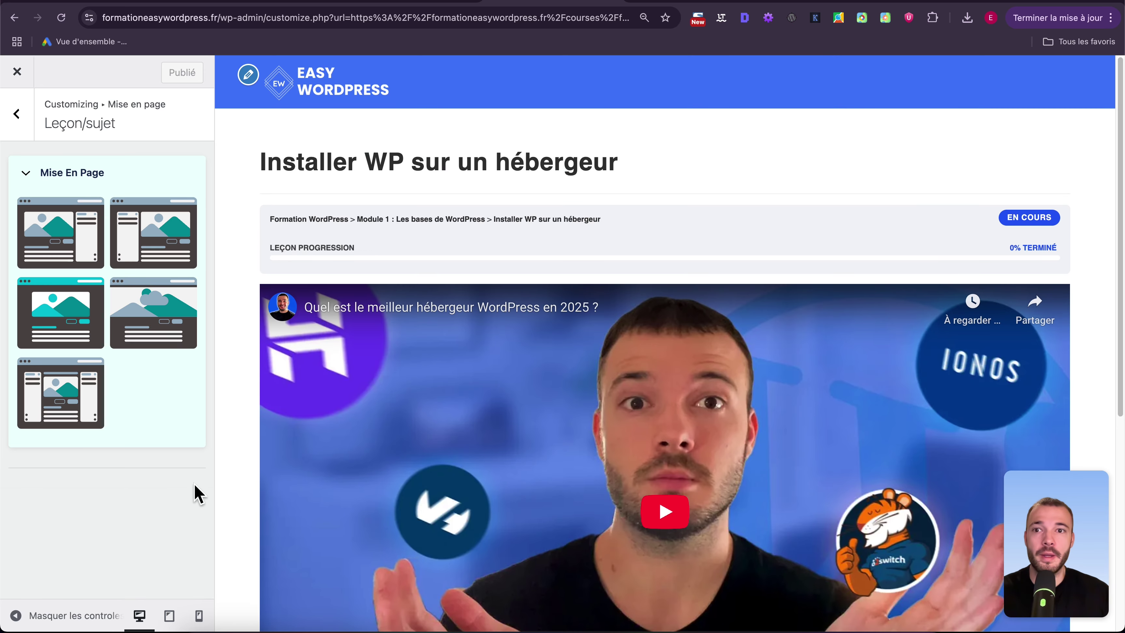
Look at the navigation at the end of the chapter and return to its parent lesson in the preview.
scroll(492, 256, down, 8)
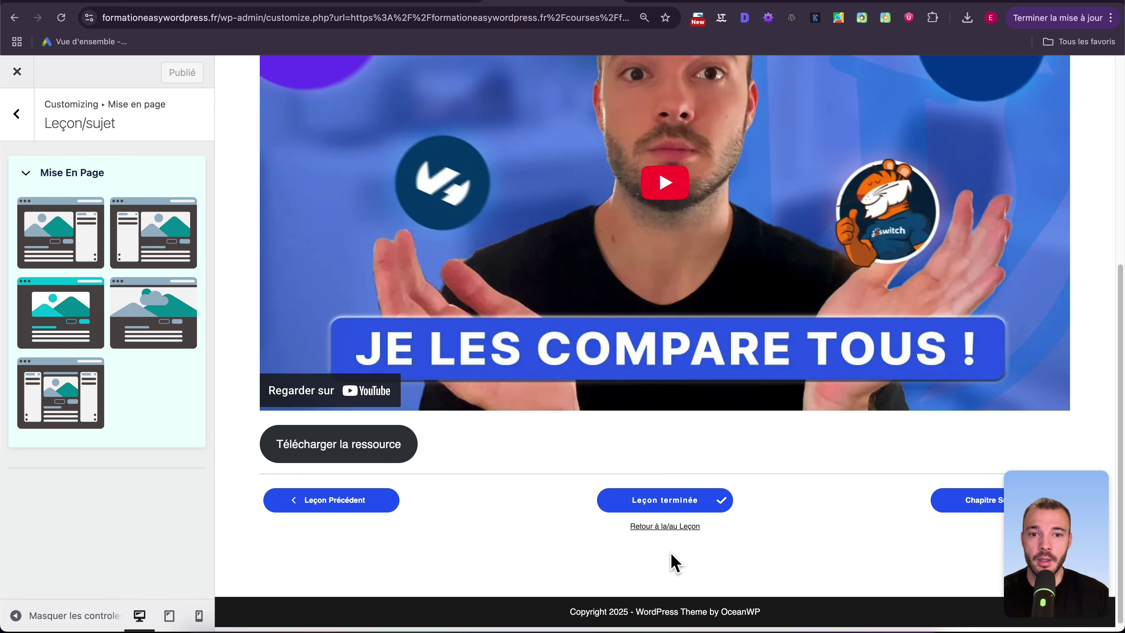
click(672, 527)
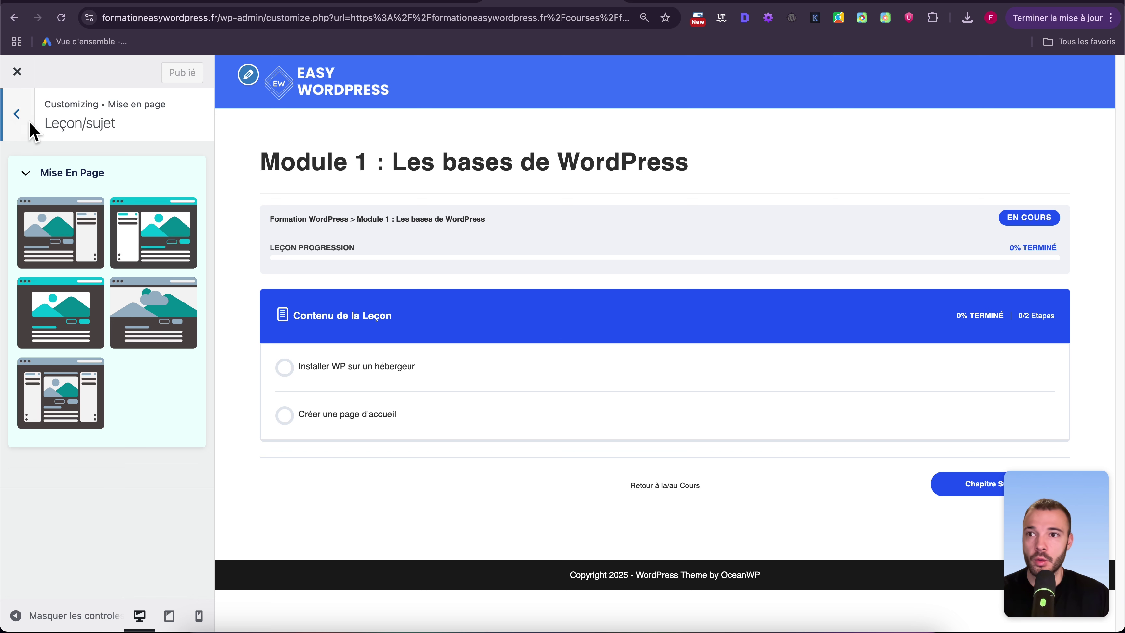
Add CSS rules at the start of the custom CSS: .ld-item-title and .ld-lesson-title at 18px !important, .ld-topic-title at 16px.
click(17, 114)
click(16, 114)
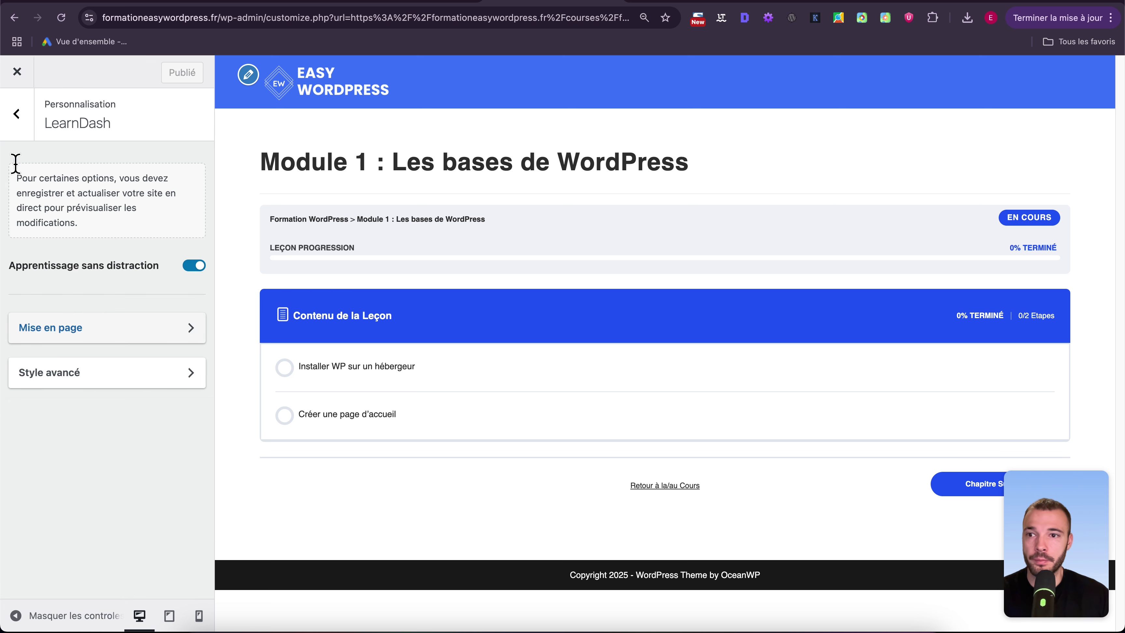
click(16, 130)
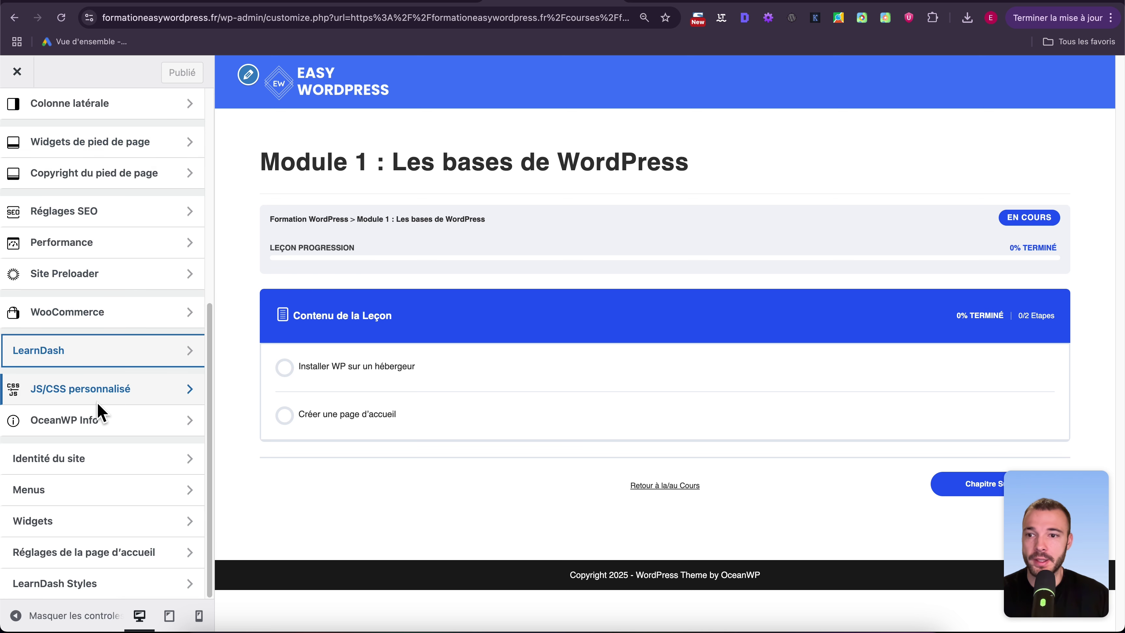
click(45, 390)
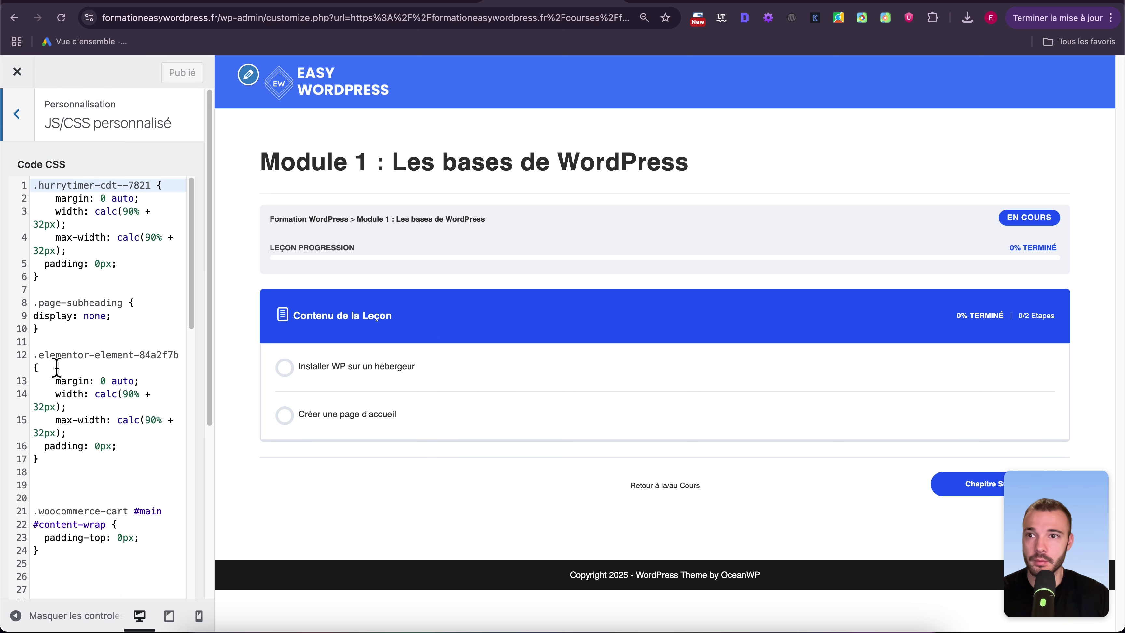
click(33, 189)
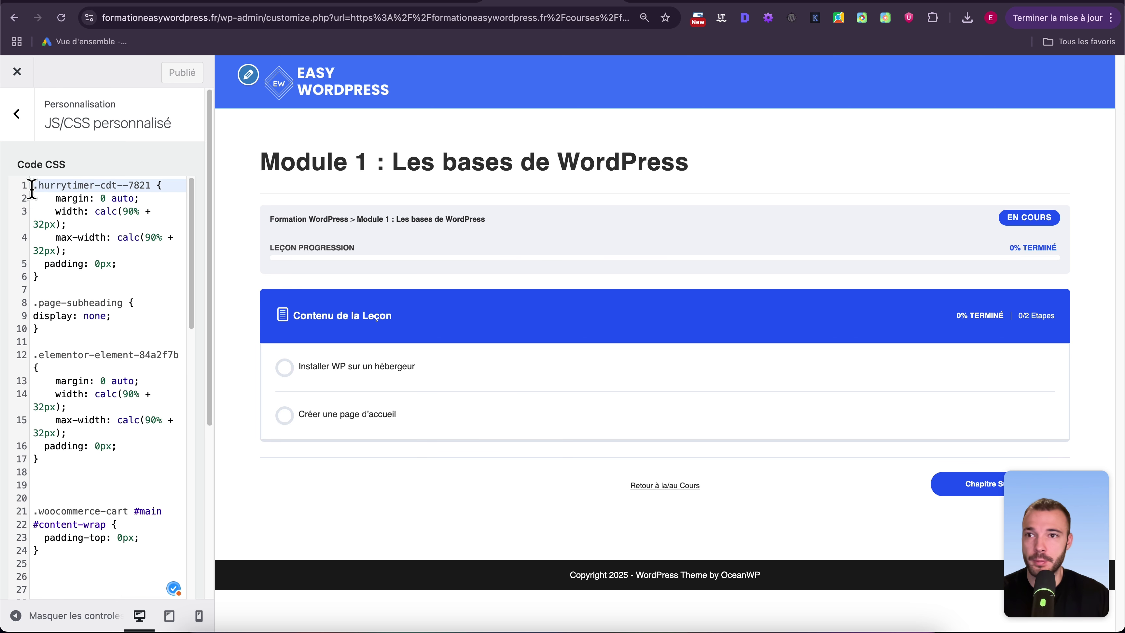
key(Return)
key(Return)
key(Return)
key(Return)
key(Return)
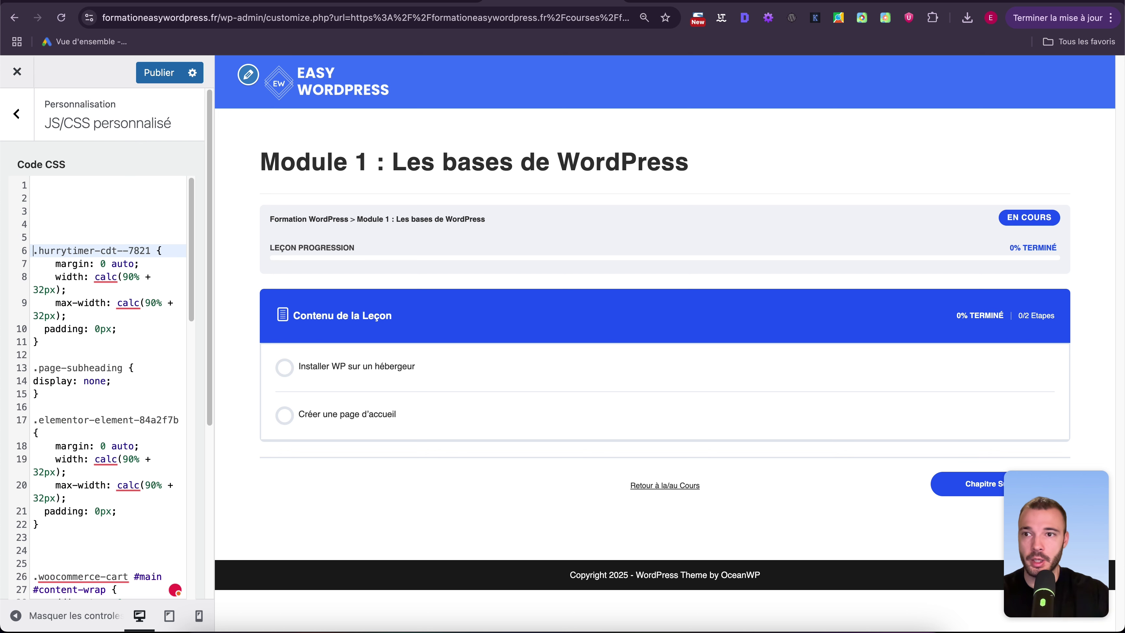
click(133, 190)
text(.ld-item-title, .ld-lesson-title {   font-size: 18px !important; }  .ld-topic-title {   font-size: 16px; })
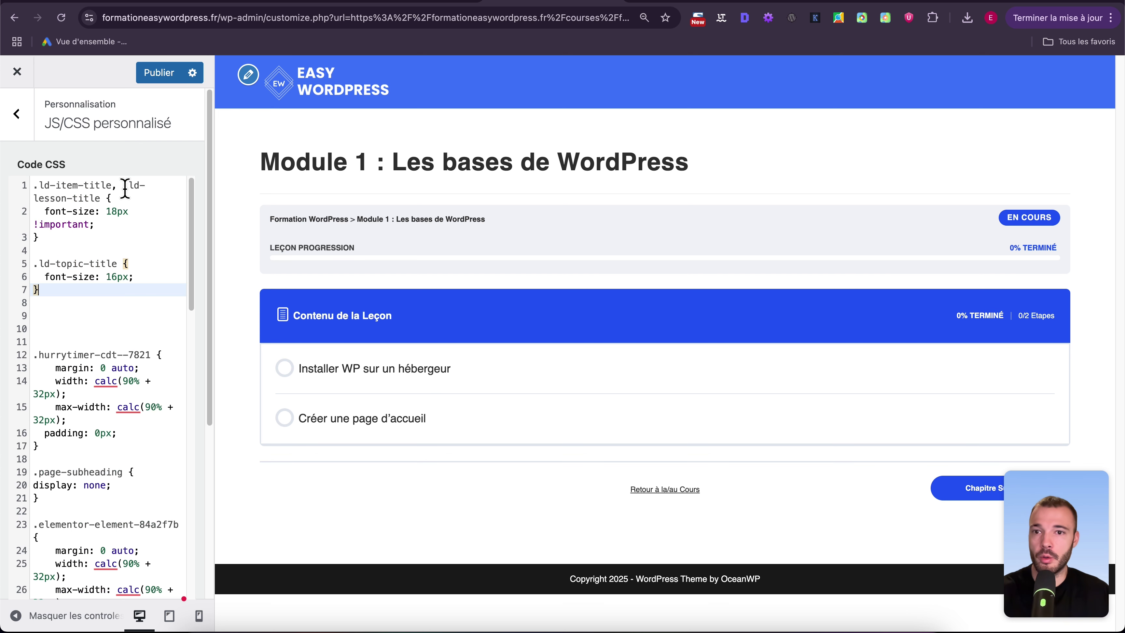
Review the LearnDash font-size rules against the Formation WordPress course page in the preview.
click(392, 385)
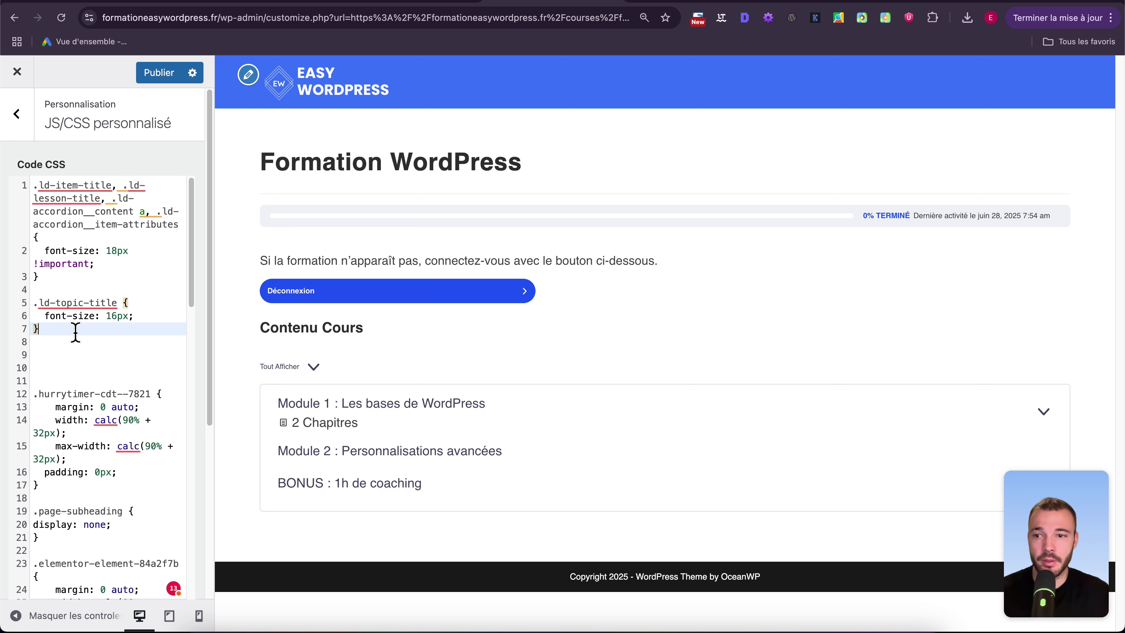
drag(75, 332, 21, 177)
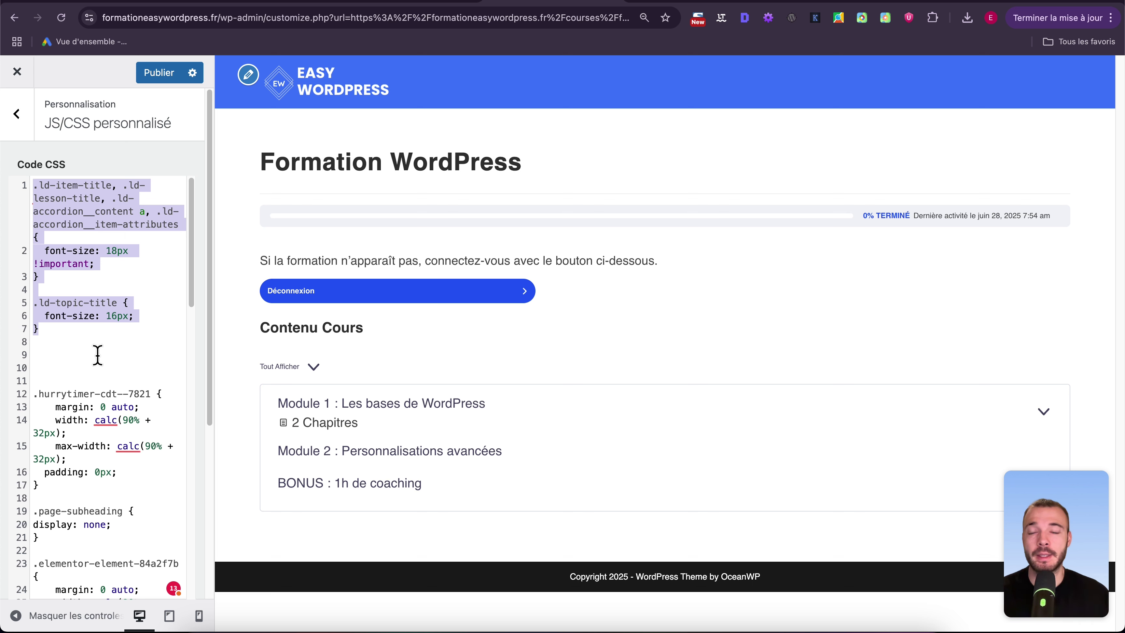
click(62, 335)
drag(70, 326, 31, 175)
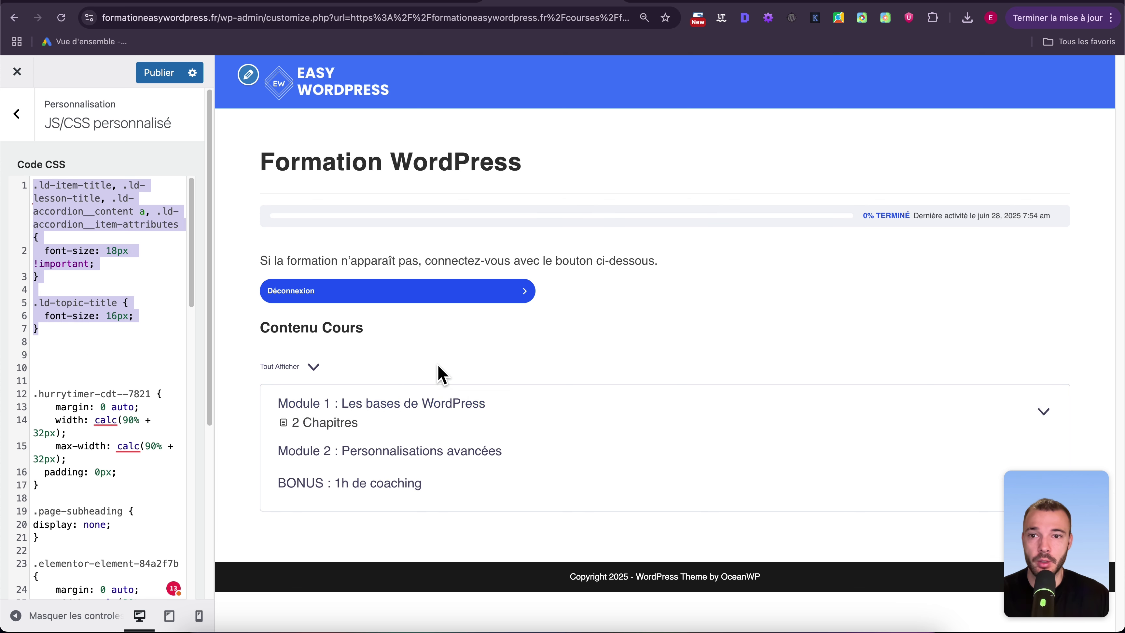
Try a 15px font size in the first LearnDash title rule and undo it.
click(133, 251)
click(112, 253)
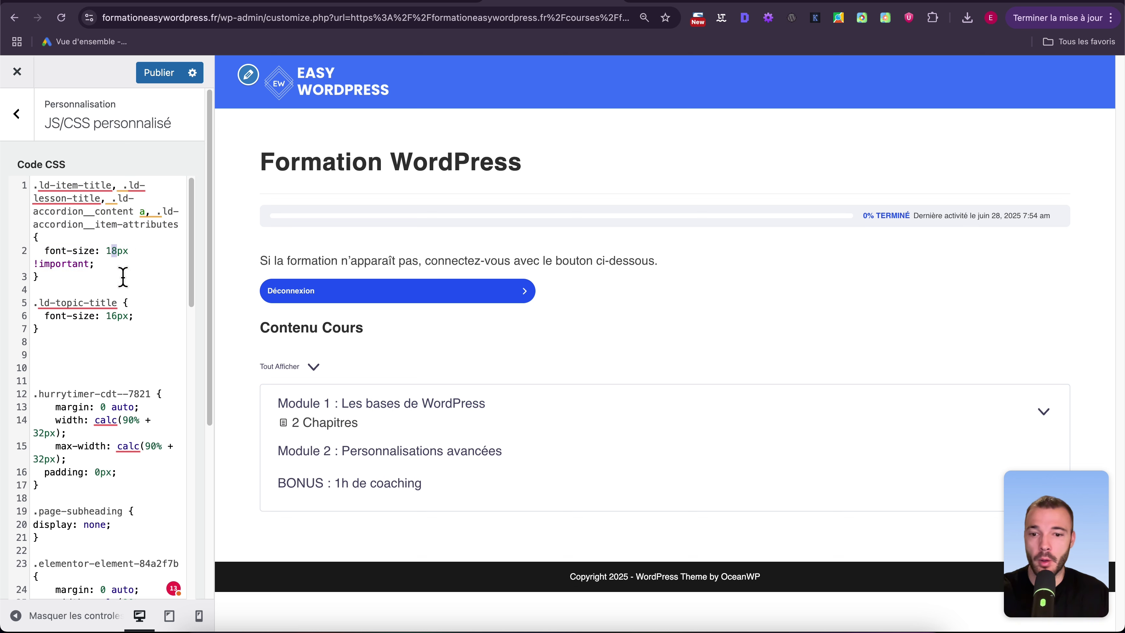
text(5)
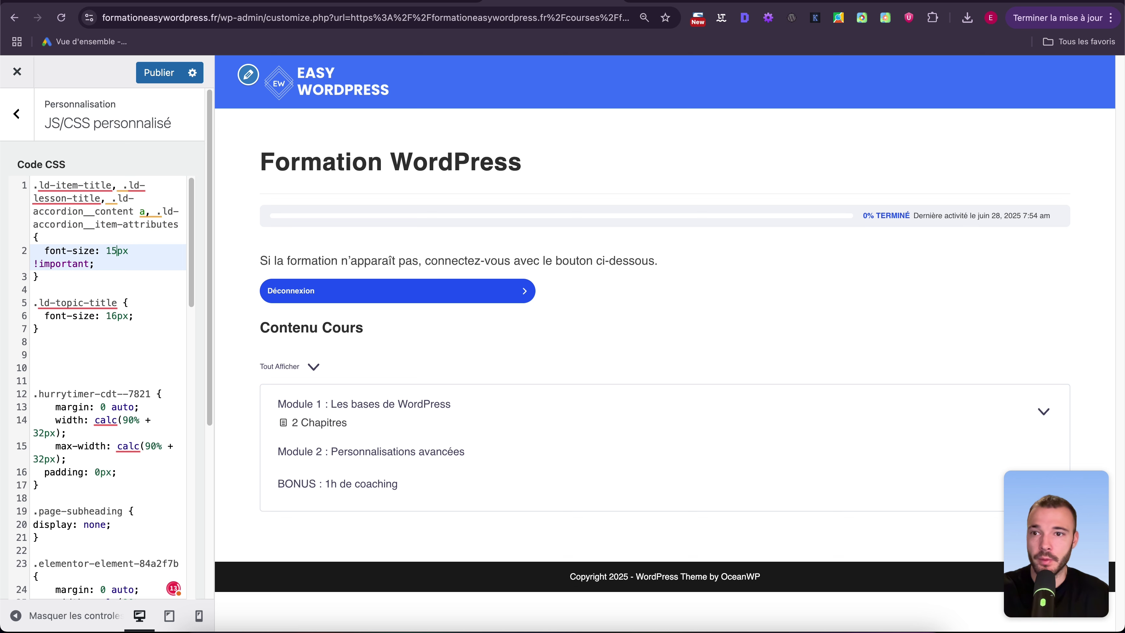
key(super+z)
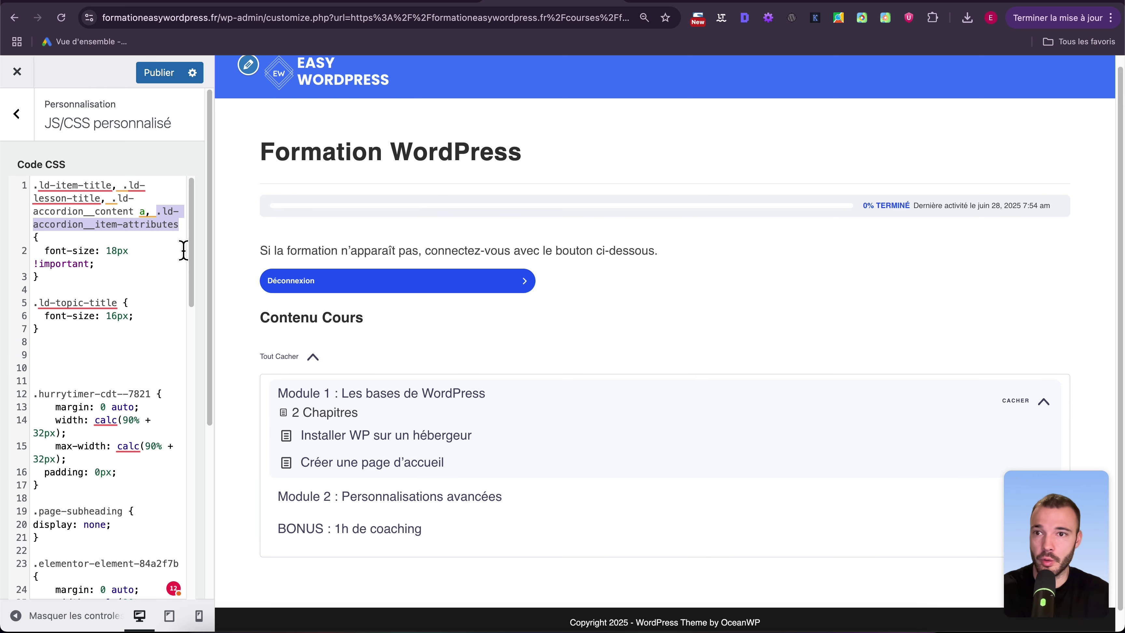
Move .ld-accordion__item-attributes out of the 18px rule into its own rule with font-size: 15px !important.
key(BackSpace)
key(BackSpace)
key(BackSpace)
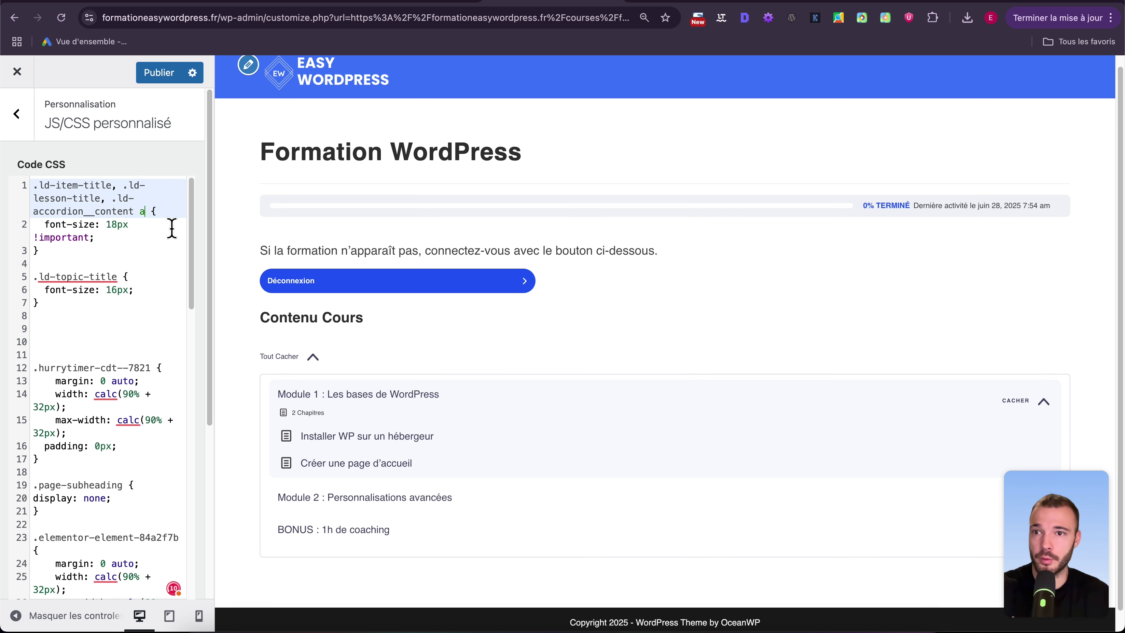
click(118, 302)
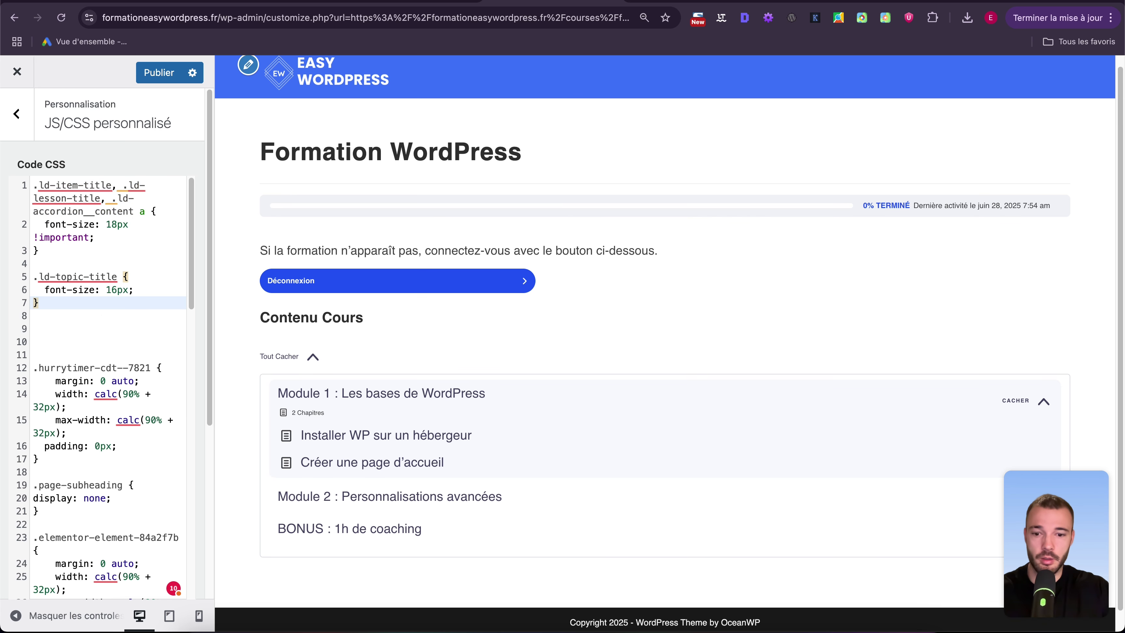
key(Return)
key(Return)
text(.ld-accordion__item-attributes)
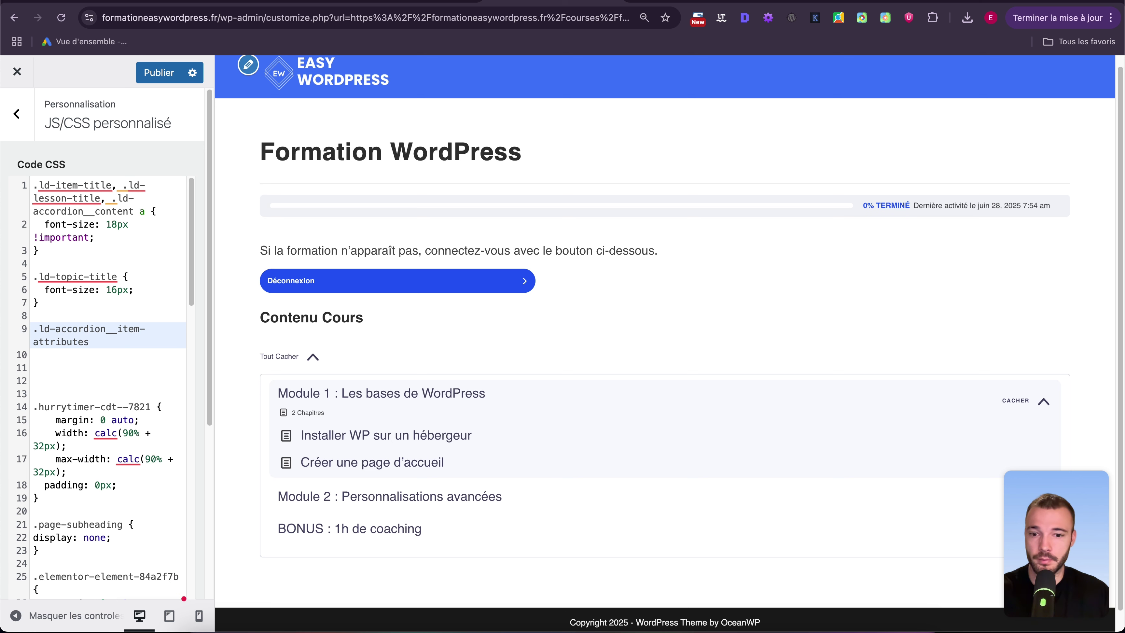
text({)
key(Return)
text(font-size)
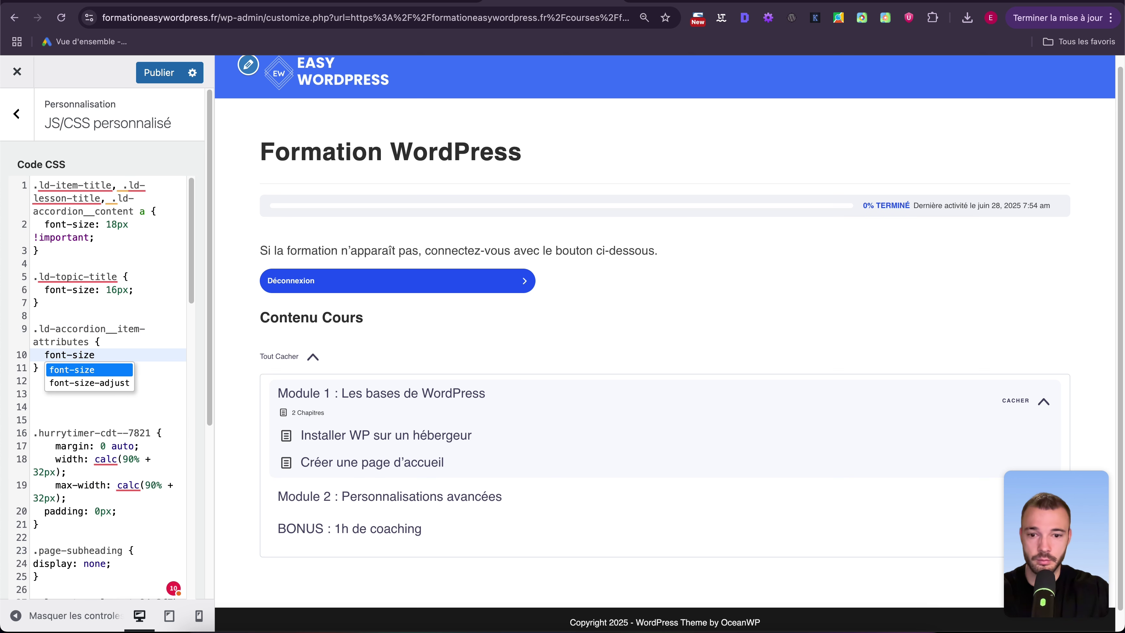
text(: 15px !important;)
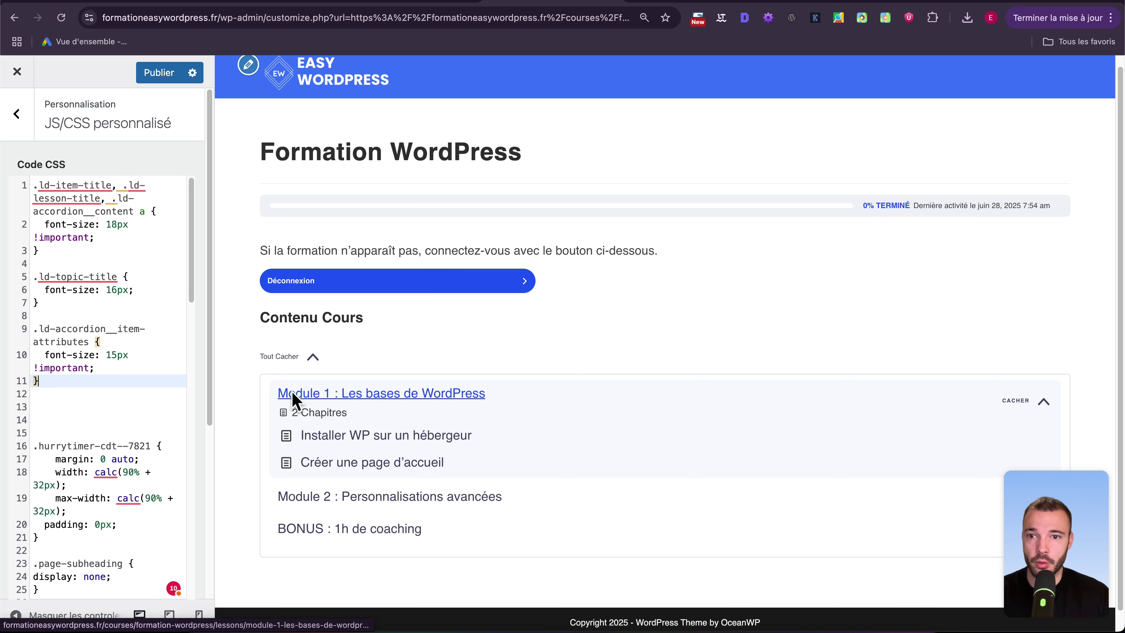
Set the .ld-accordion__item-attributes font size to 14px and check the Module 1 lesson page in the preview.
drag(111, 355, 116, 355)
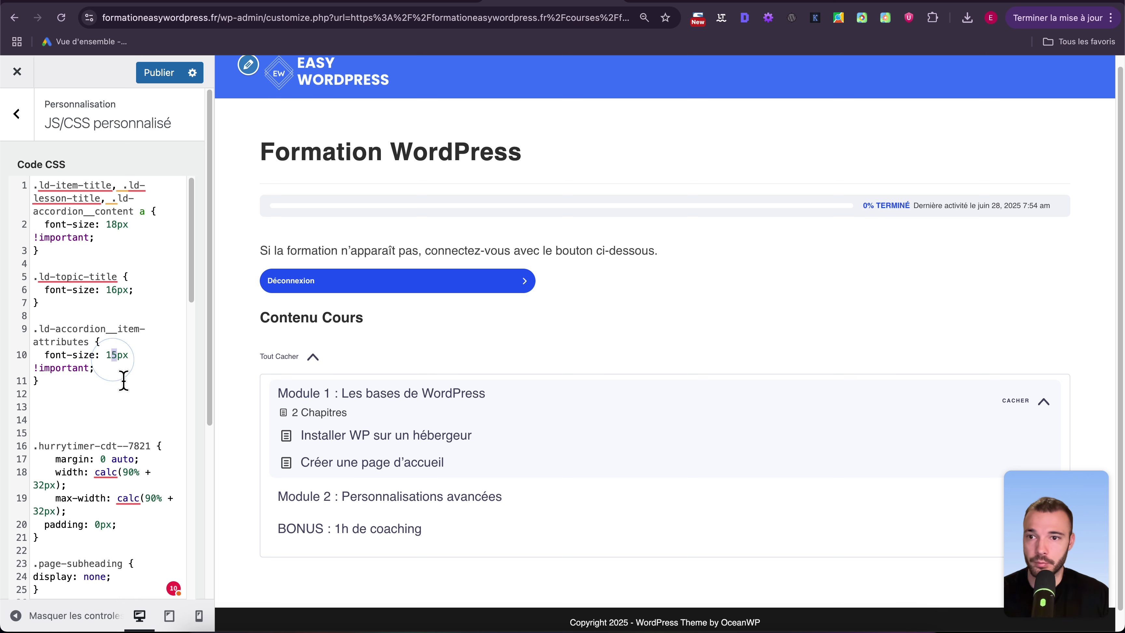
text(4)
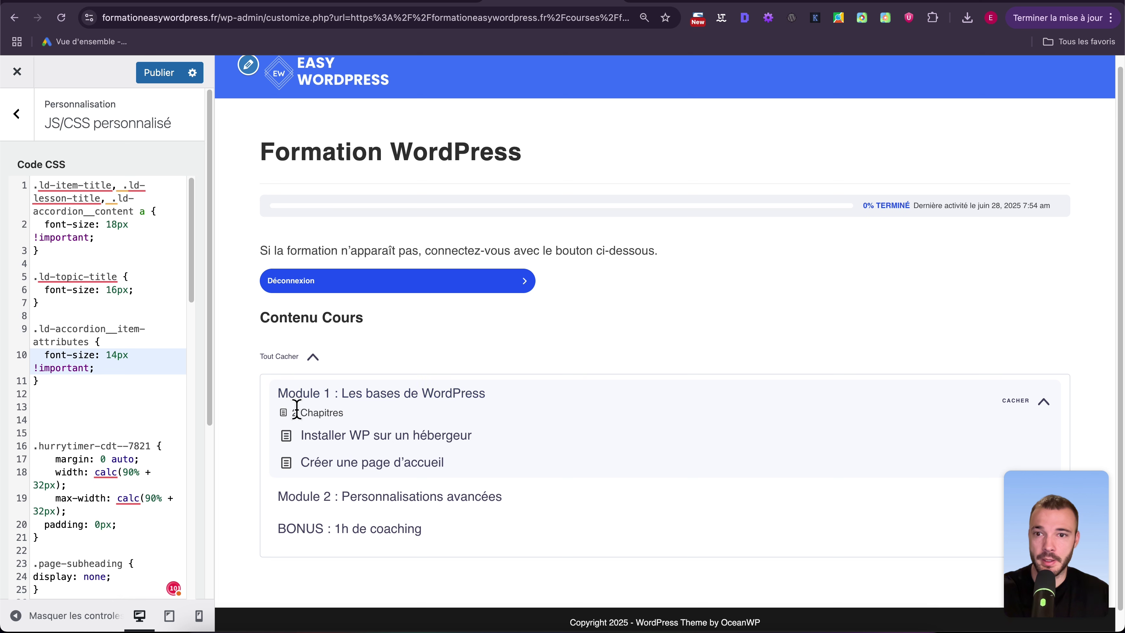
click(127, 391)
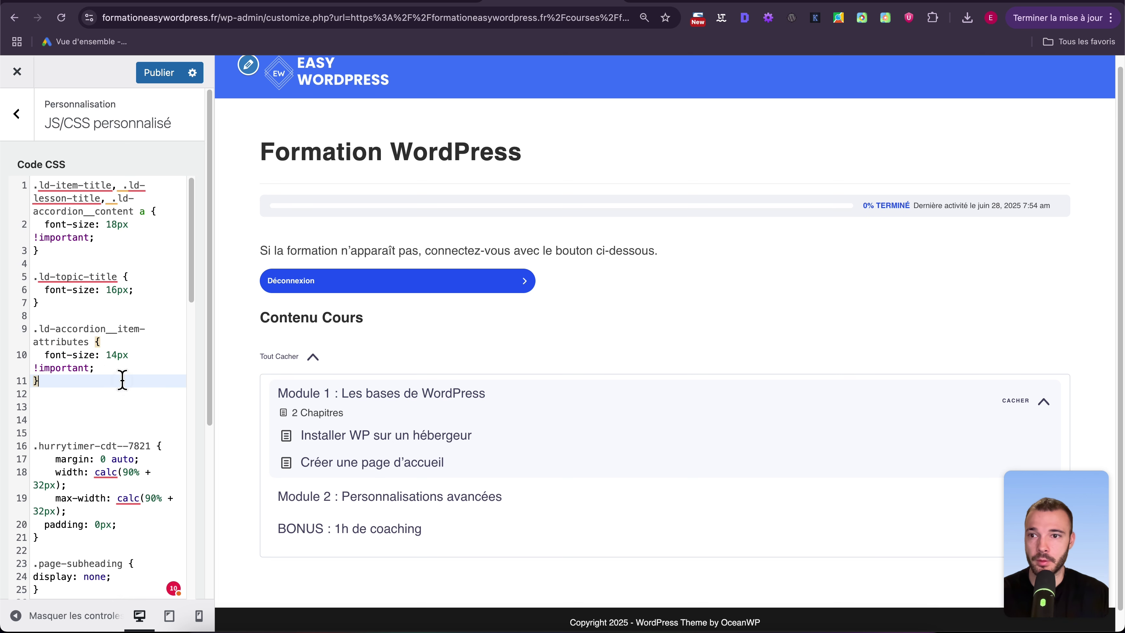
drag(121, 381, 17, 156)
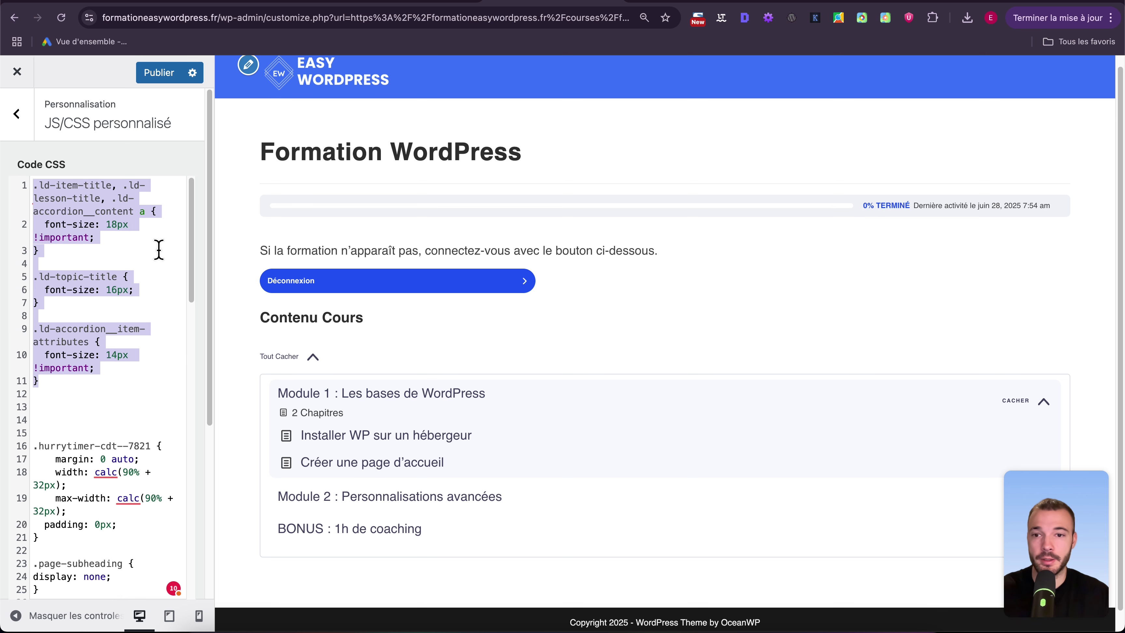
click(122, 399)
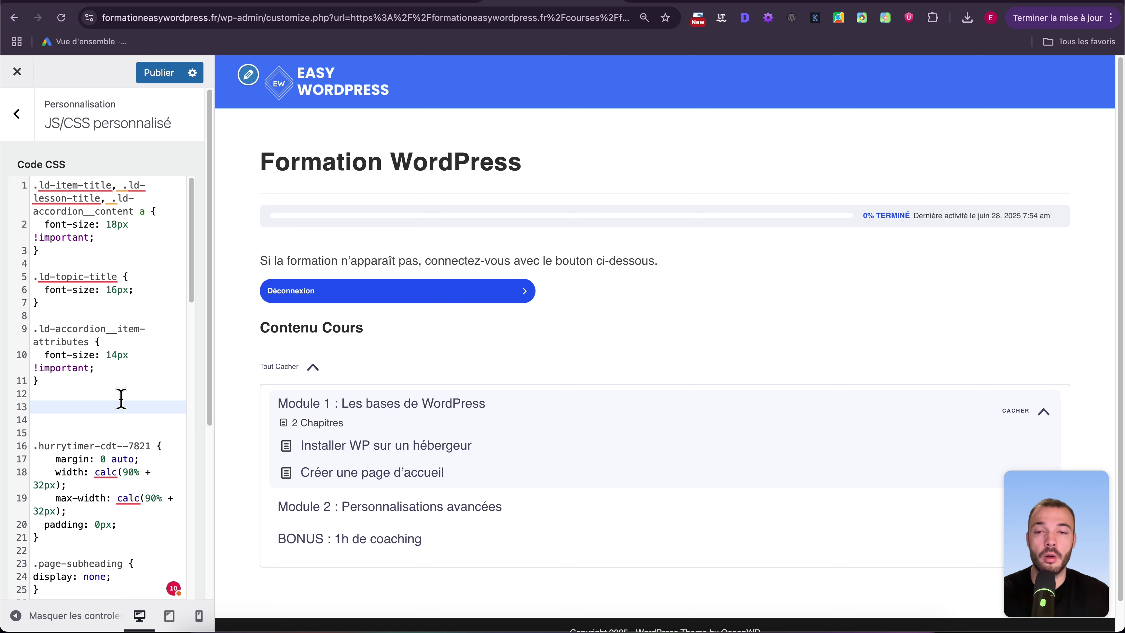
click(437, 405)
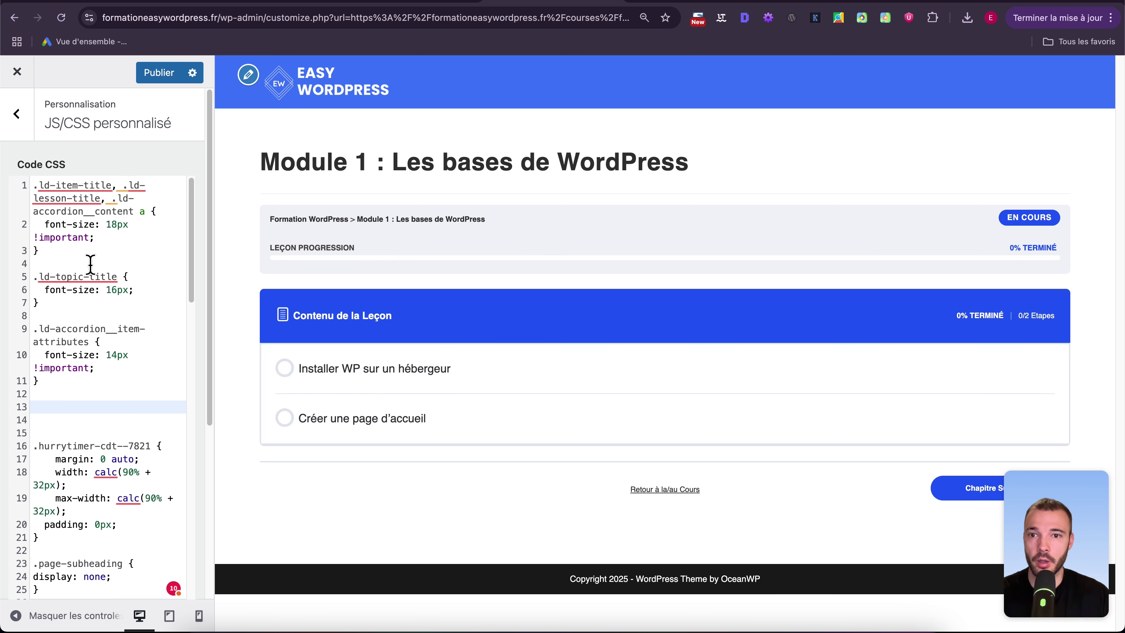
Set the Complete Status Background Color to red in the LearnDash global styles.
click(17, 114)
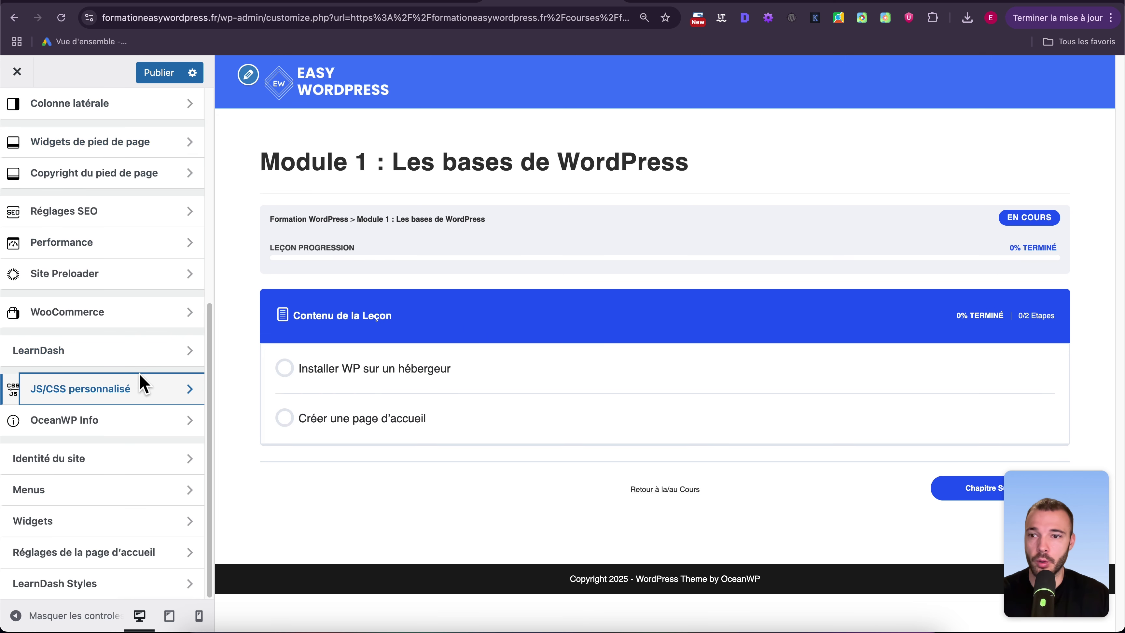
click(111, 584)
click(107, 165)
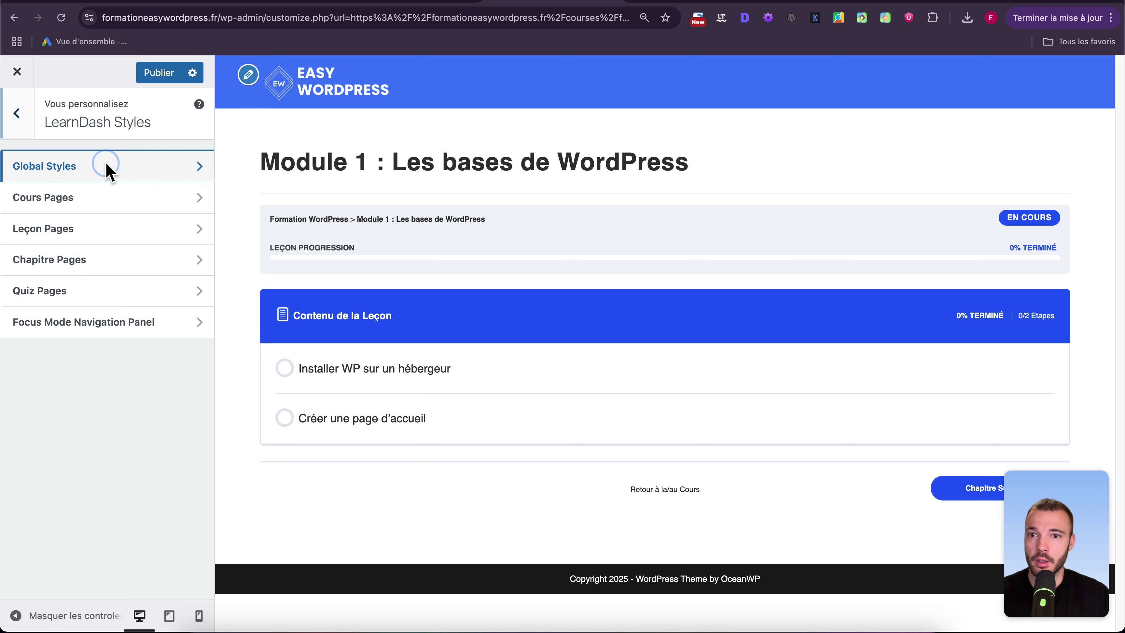
click(88, 188)
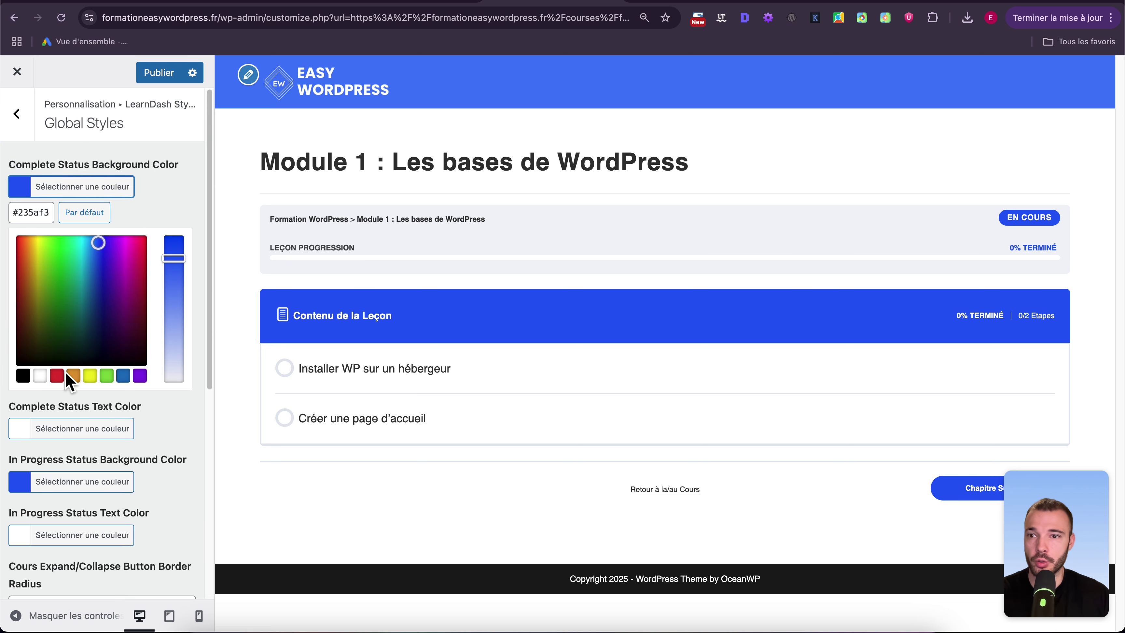
click(57, 376)
click(103, 188)
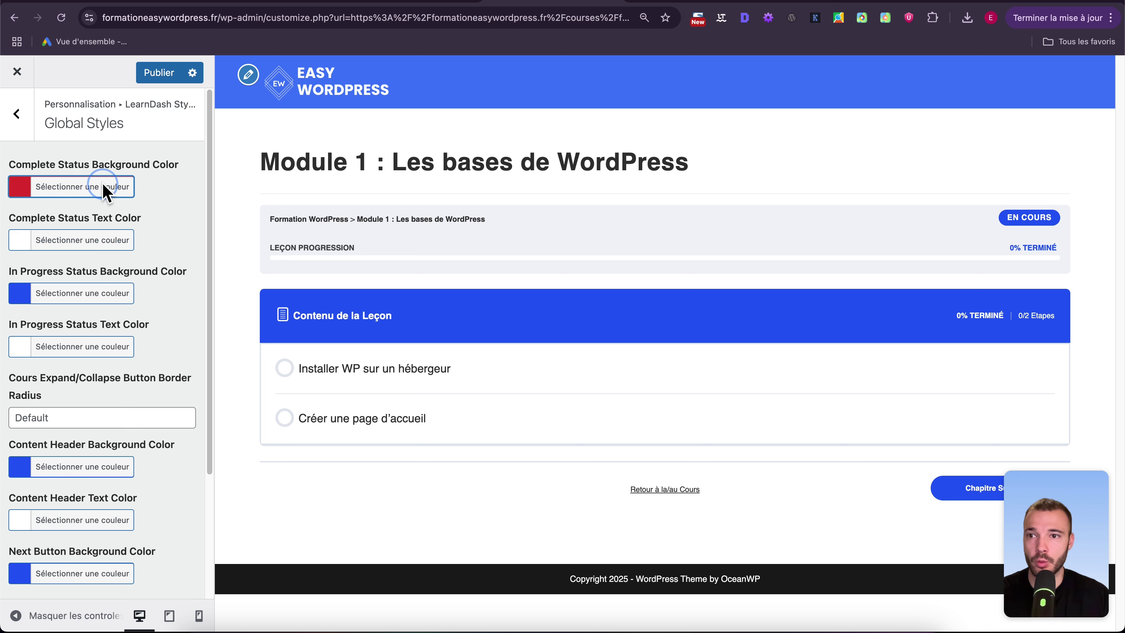
Set the In Progress Status Background Color and the Content Header Background Color to the preset red.
click(92, 295)
click(57, 482)
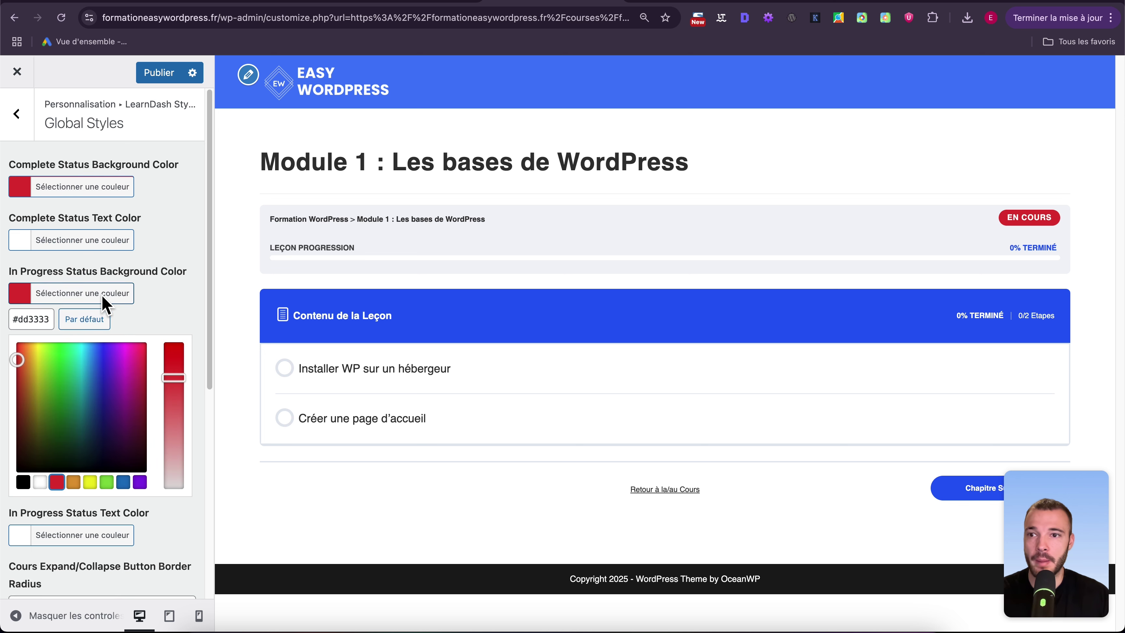
click(102, 295)
click(90, 467)
scroll(77, 529, down, 5)
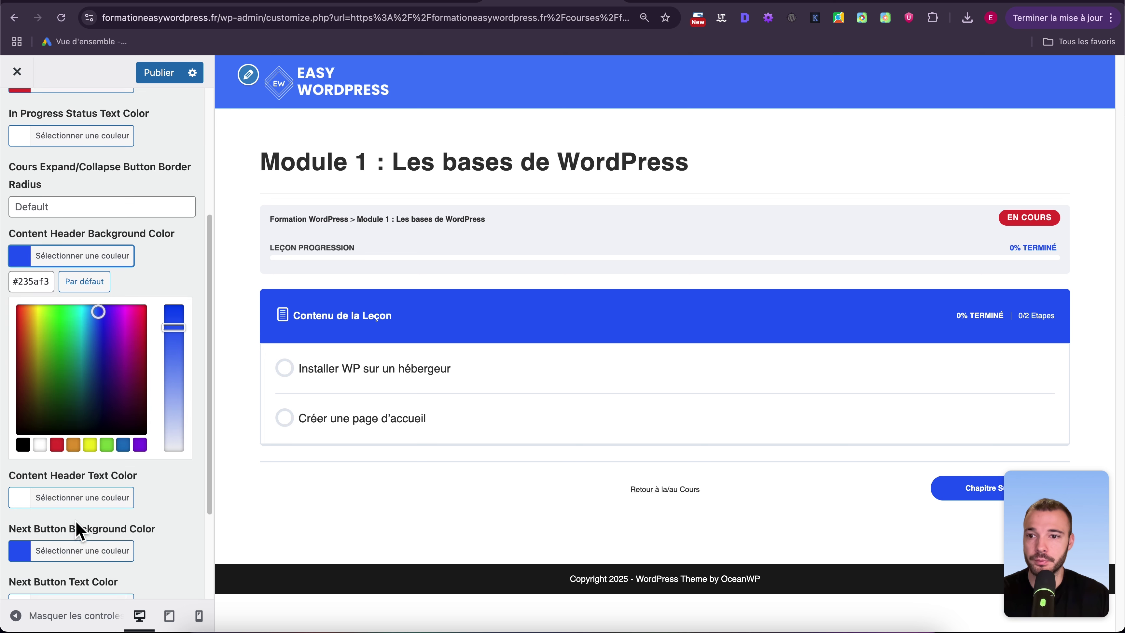
click(55, 444)
click(110, 256)
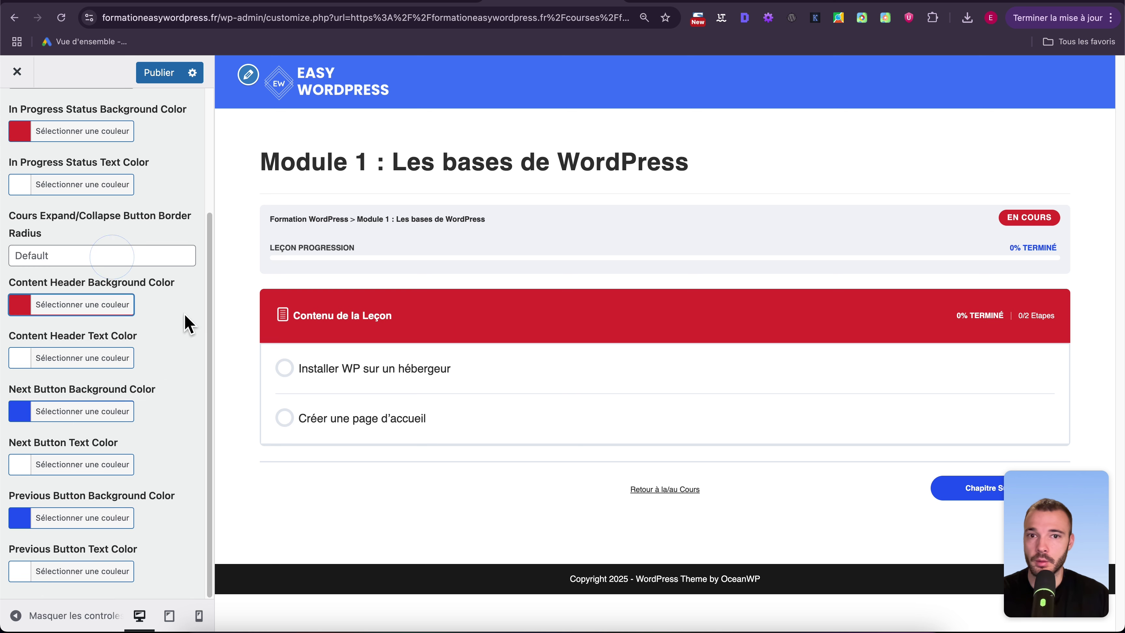
Set the Next Button and Previous Button background colors to red #dd3333.
click(97, 412)
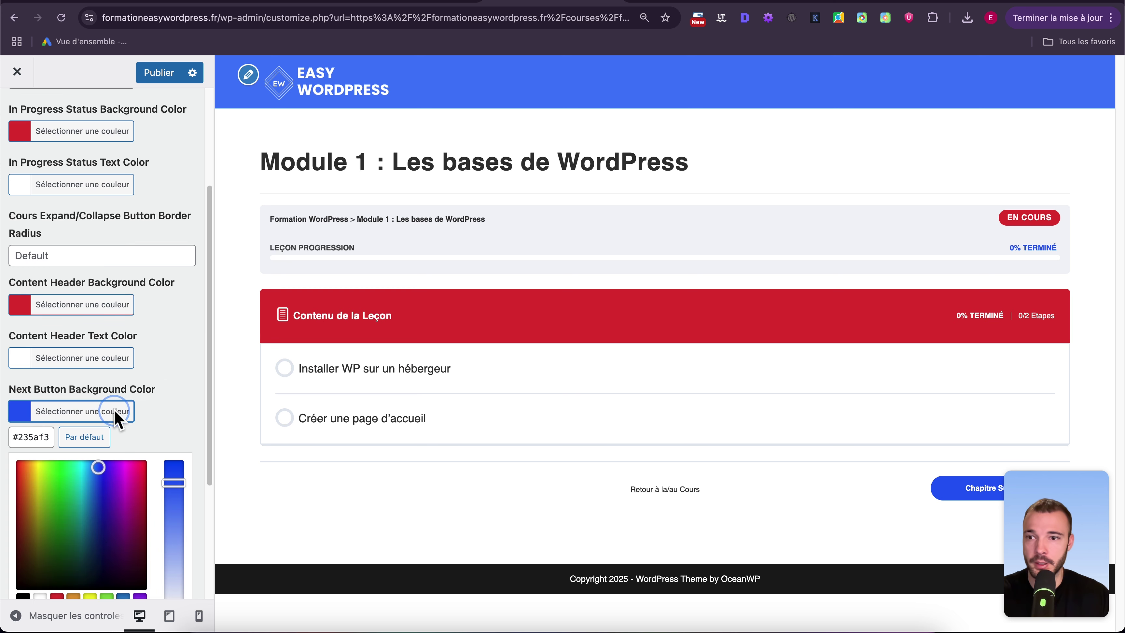
scroll(106, 488, down, 3)
click(58, 472)
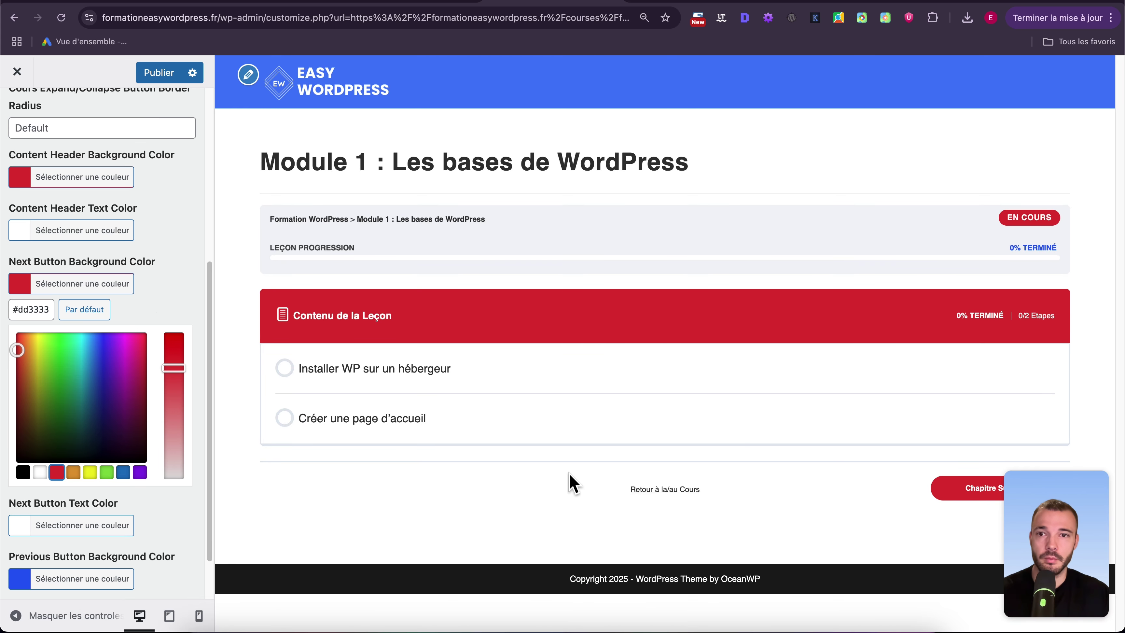
click(122, 288)
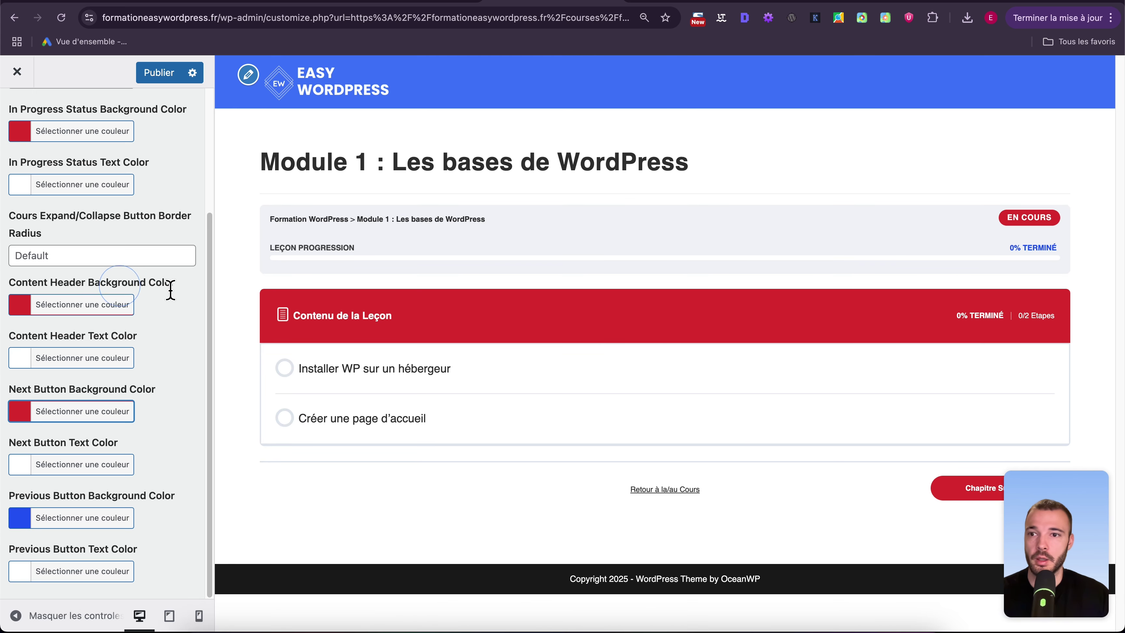
click(87, 518)
click(57, 518)
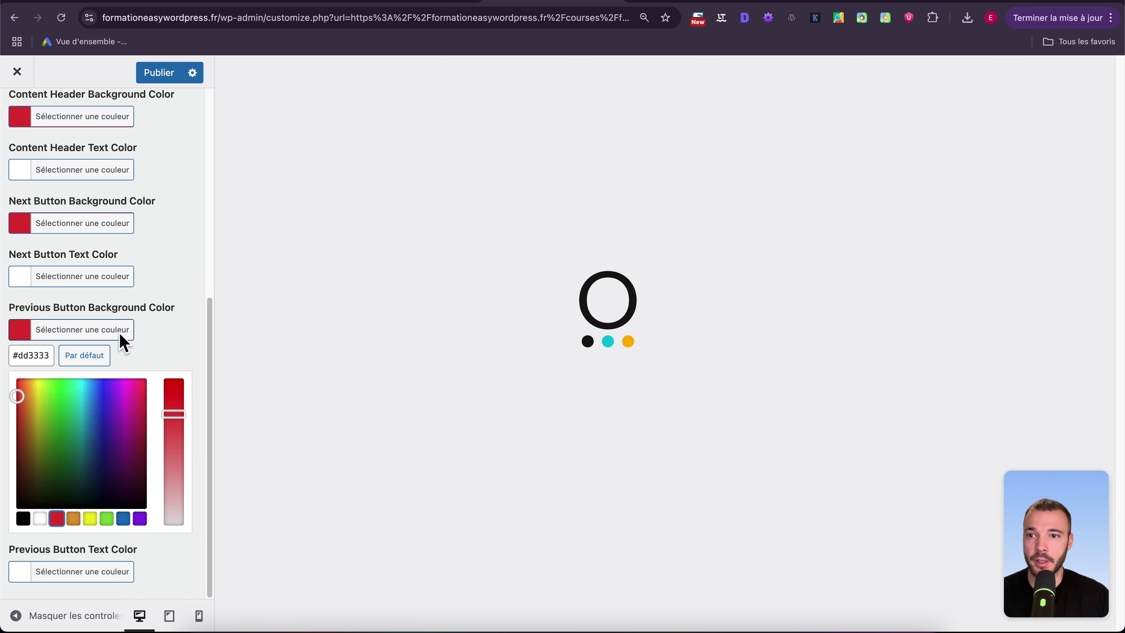
Open the course page color styles and check the recolored buttons on the "Installer WP sur un hébergeur" chapter in the preview.
click(16, 114)
click(93, 200)
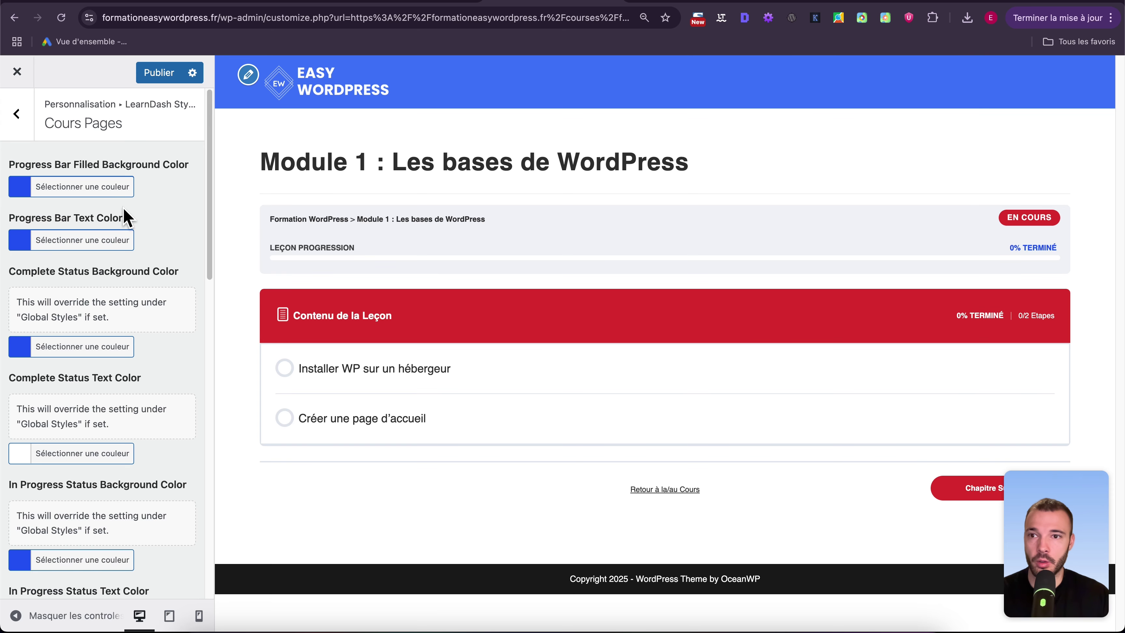
click(403, 371)
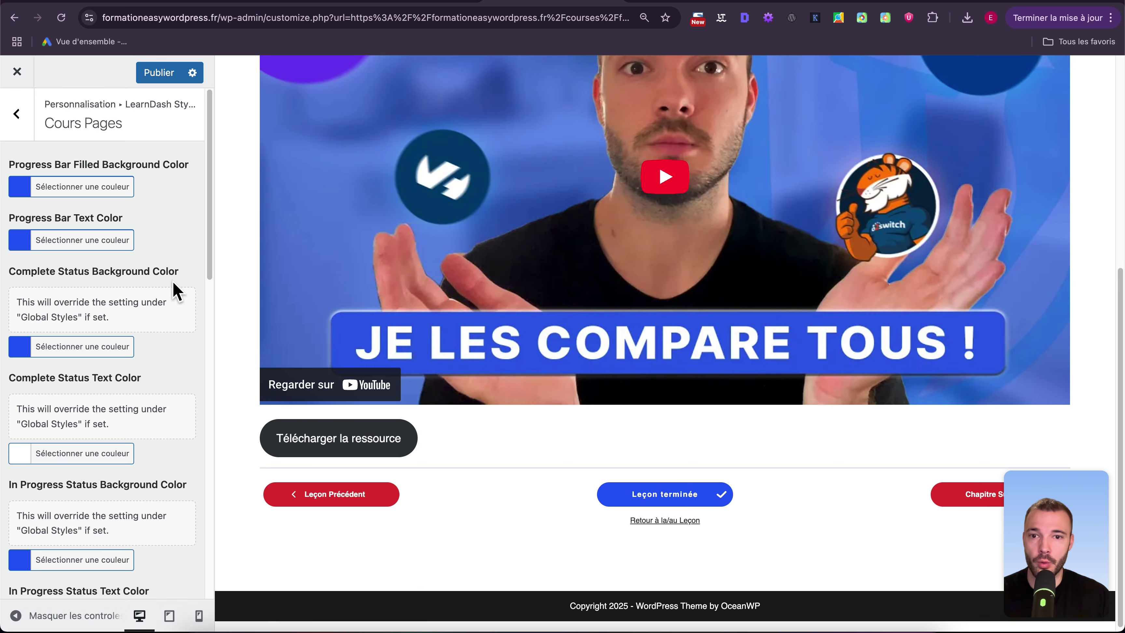
scroll(95, 218, down, 20)
scroll(91, 336, up, 15)
scroll(88, 328, up, 2)
click(16, 114)
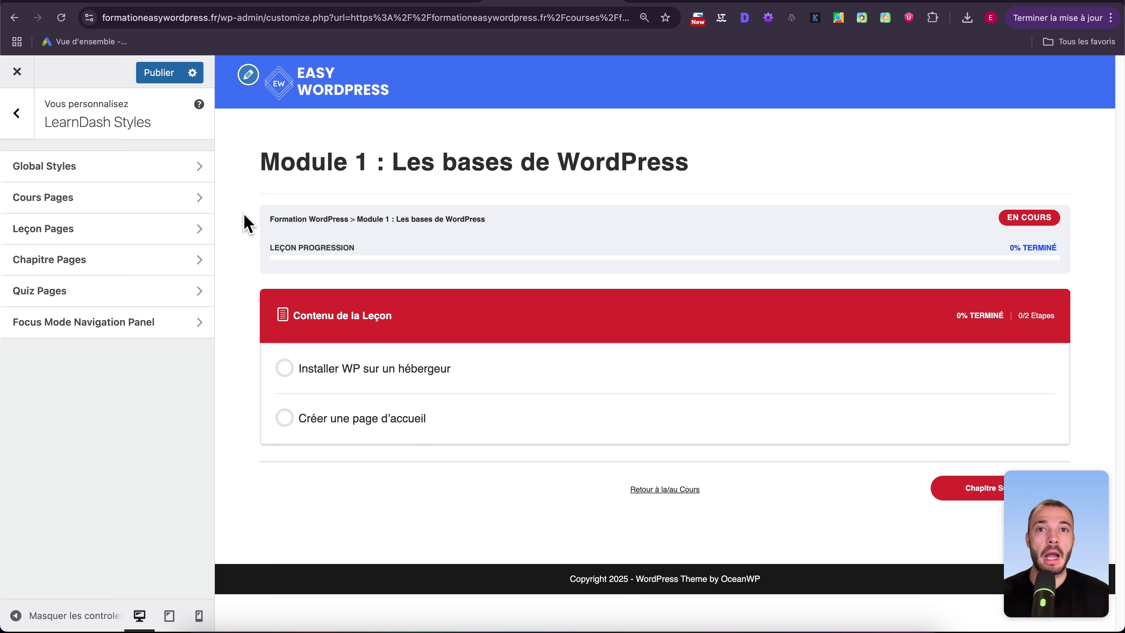
Publish the LearnDash style changes, close the customizer and go to the WordPress dashboard.
click(154, 78)
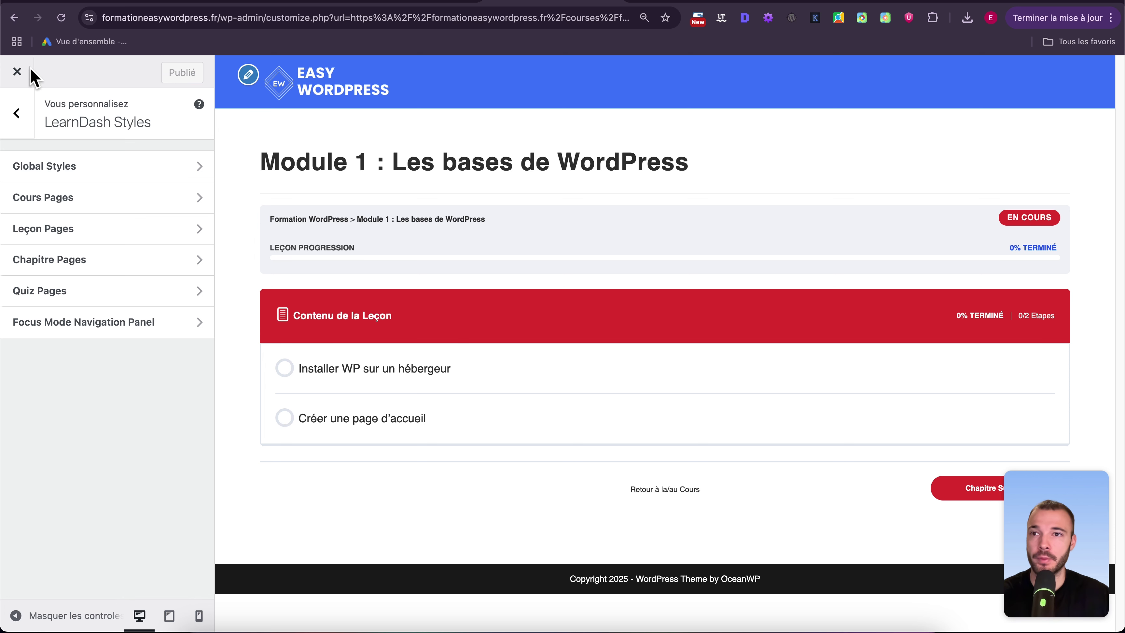
click(17, 72)
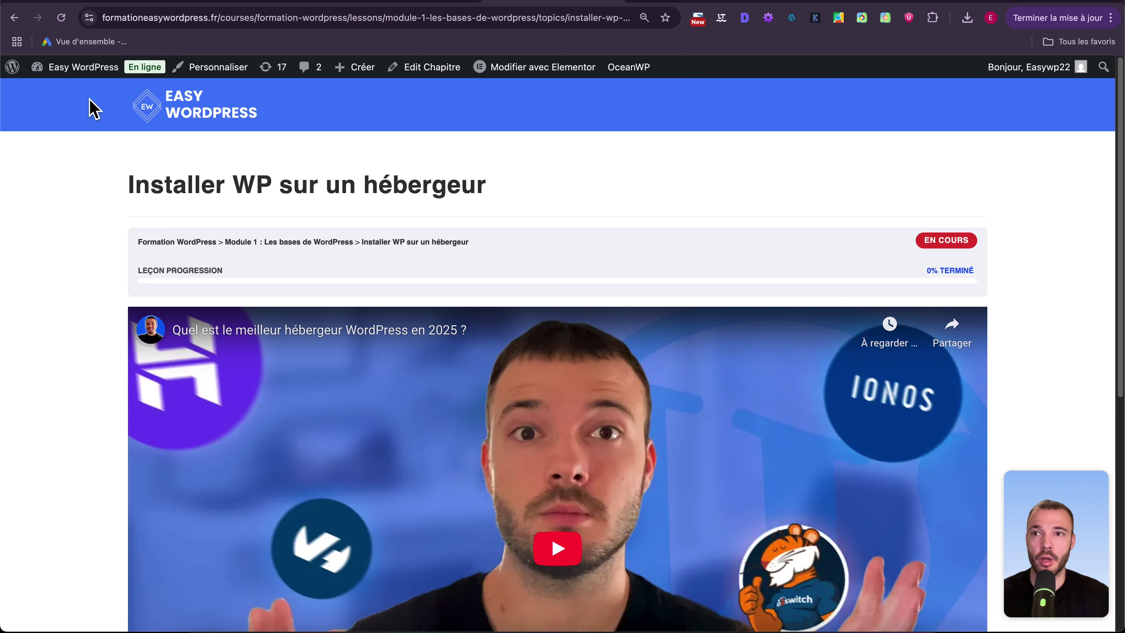
mouse_move(91, 76)
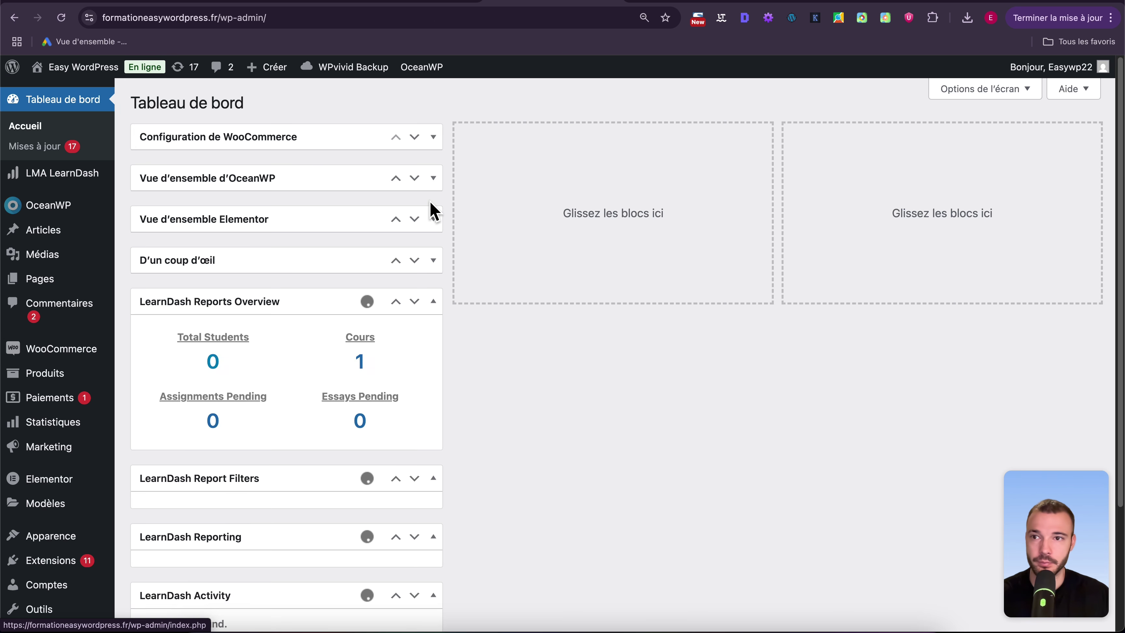
Set "Couleur accentuée" and "Couleur de progression" to the preset red in the LearnDash general settings.
mouse_move(85, 187)
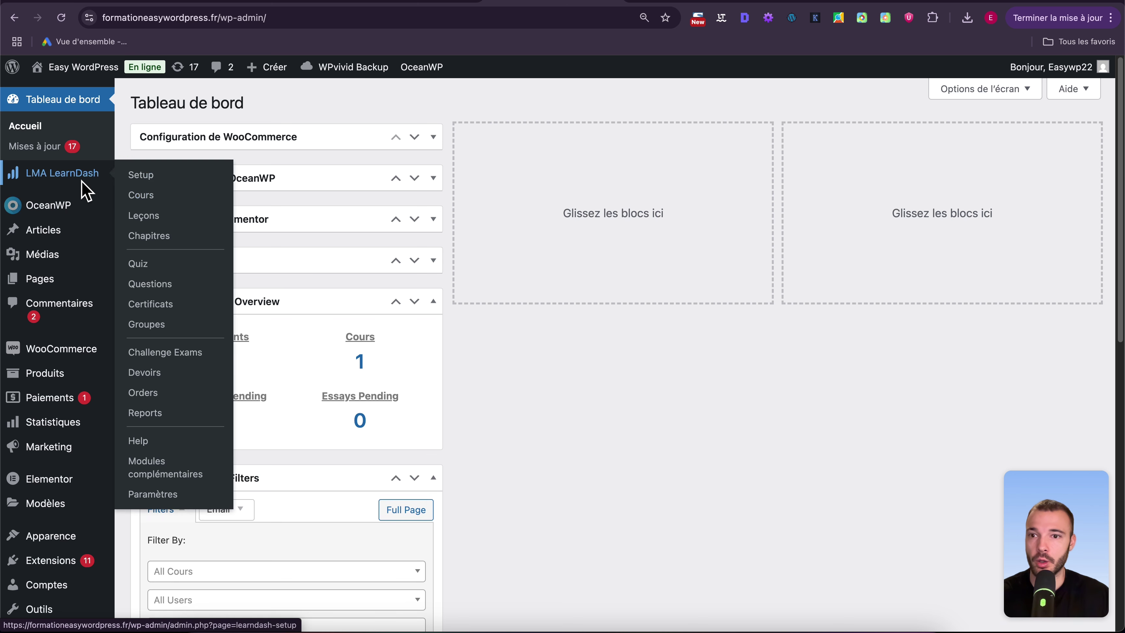
click(176, 495)
click(435, 379)
click(418, 543)
click(444, 376)
click(429, 418)
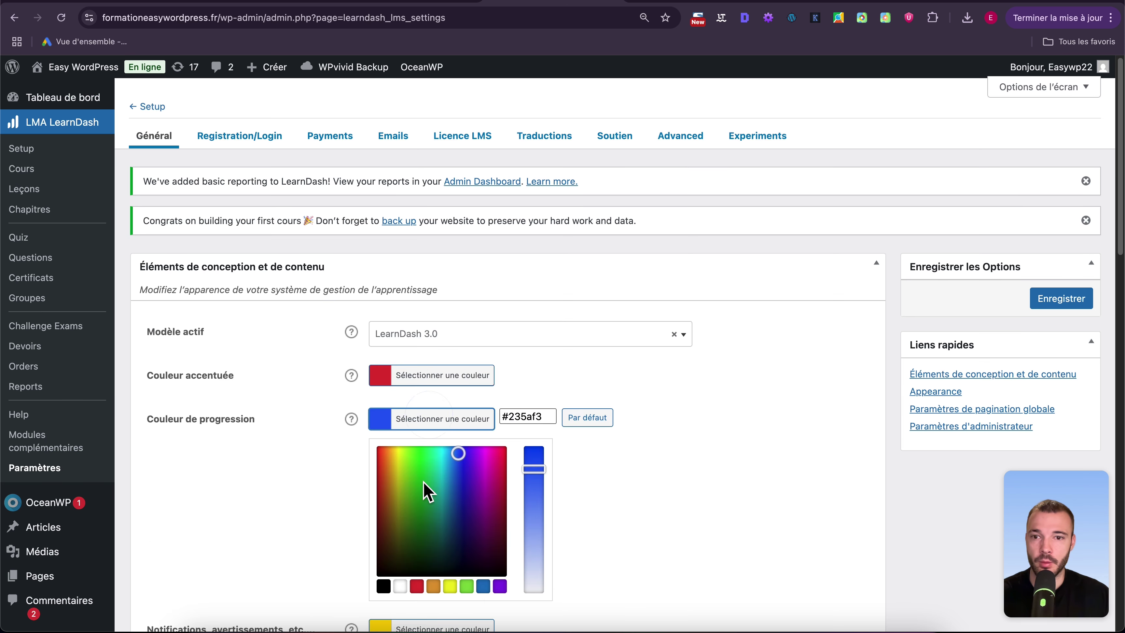
click(417, 586)
click(436, 420)
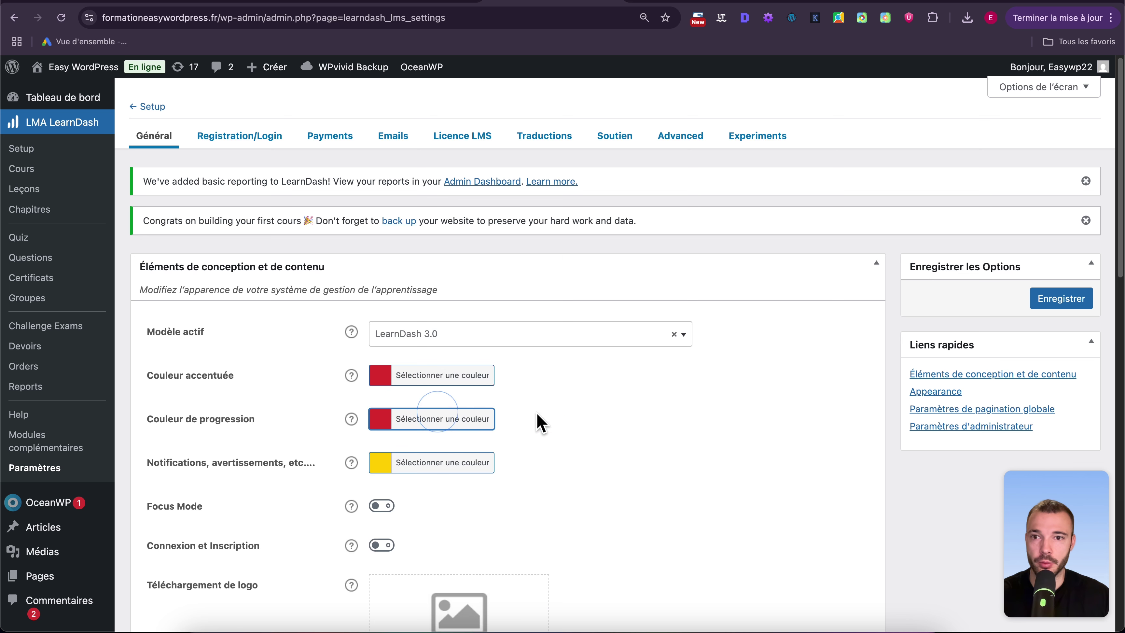
Enable Focus Mode in the LearnDash general settings and save the options.
scroll(657, 393, down, 1)
scroll(657, 393, down, 2)
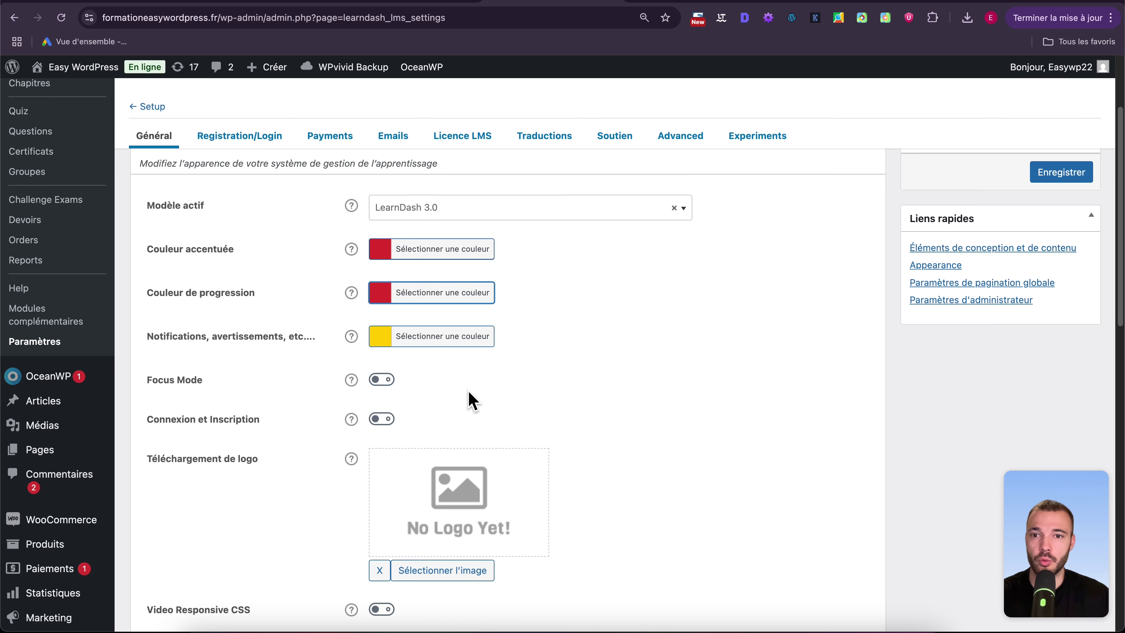
click(381, 380)
scroll(809, 286, up, 1)
click(1080, 197)
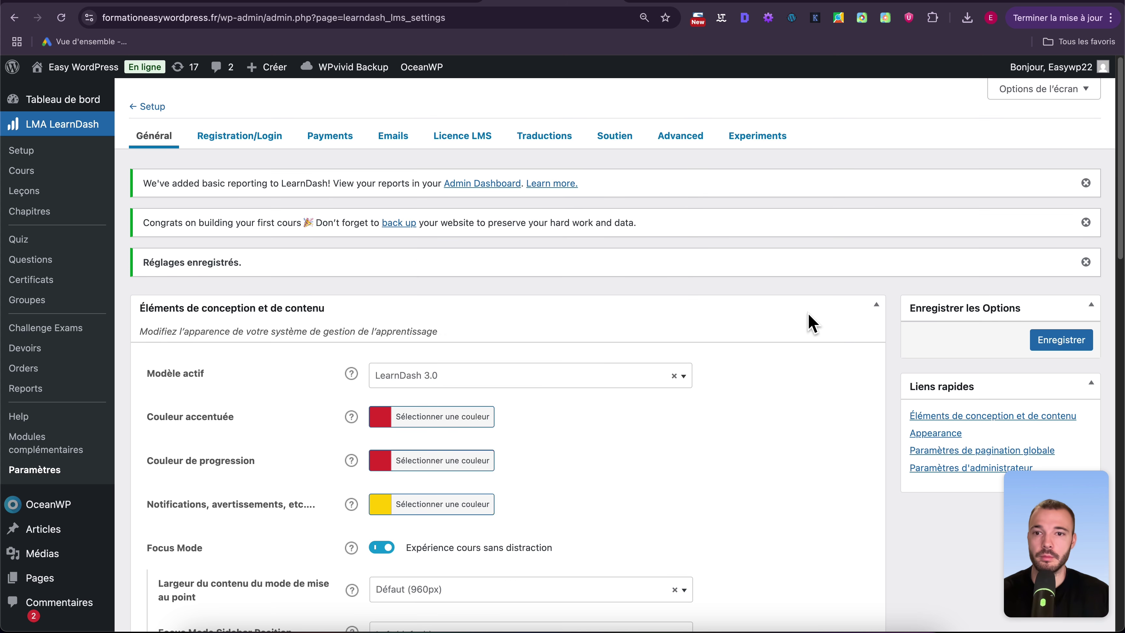
On the live site, go from Mon Compte to Formation WordPress and open Module 1's "Installer WP sur un hébergeur" chapter.
click(89, 92)
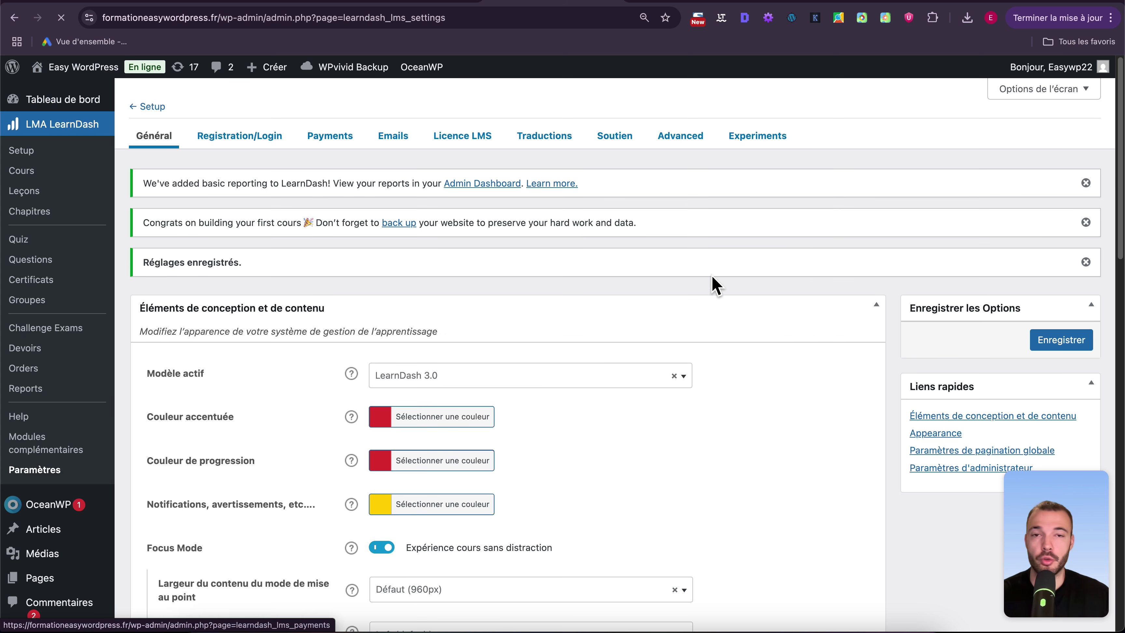
click(871, 109)
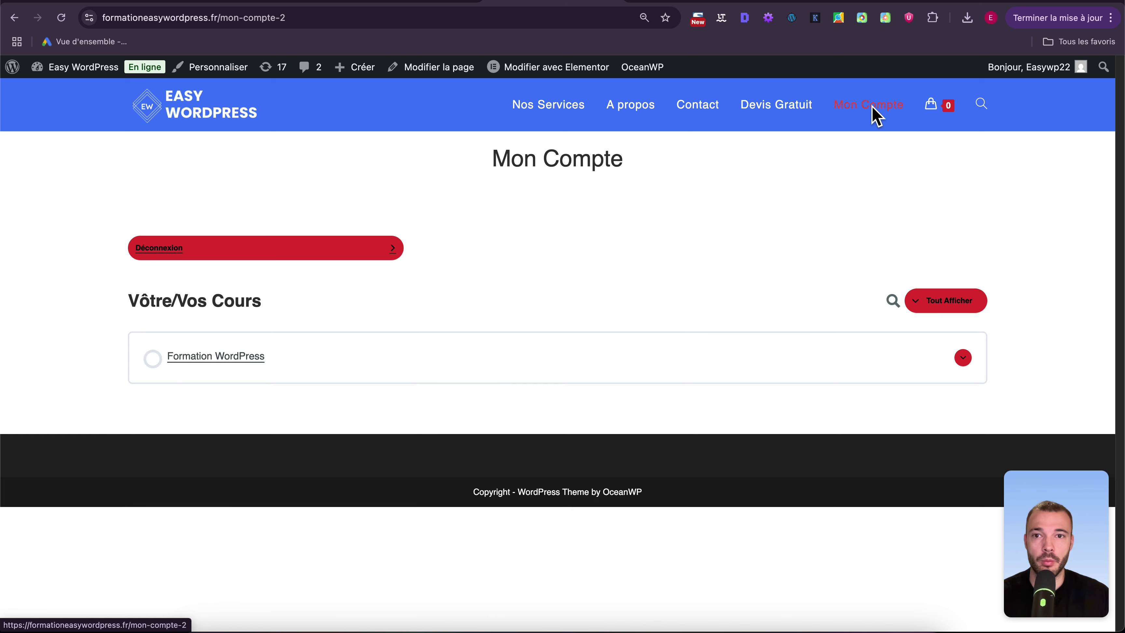
click(248, 359)
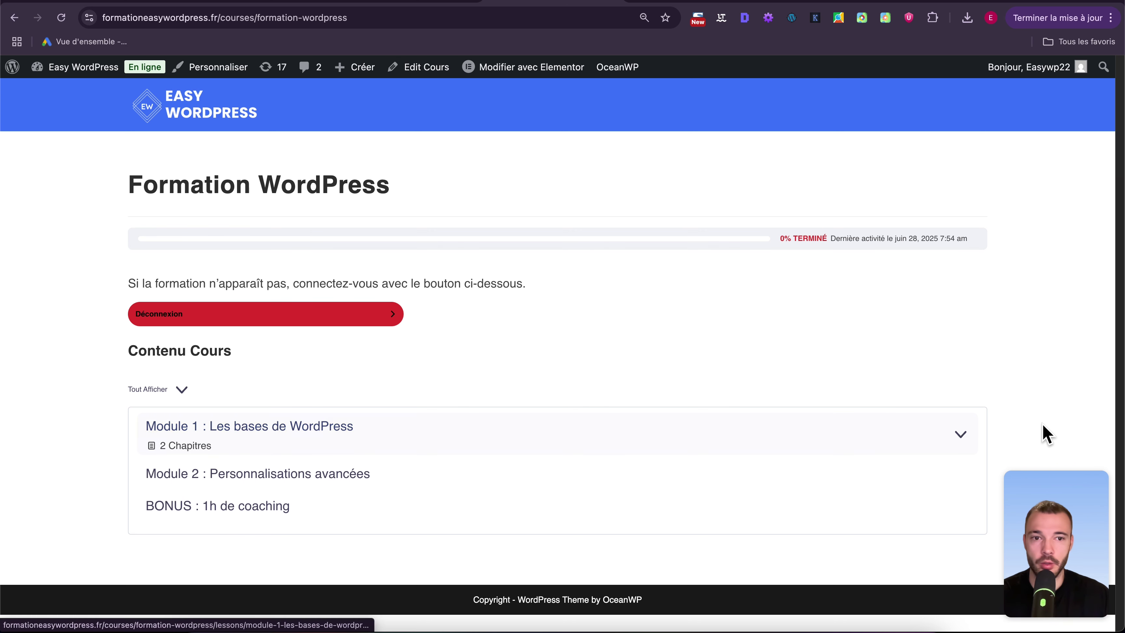
click(953, 438)
click(312, 467)
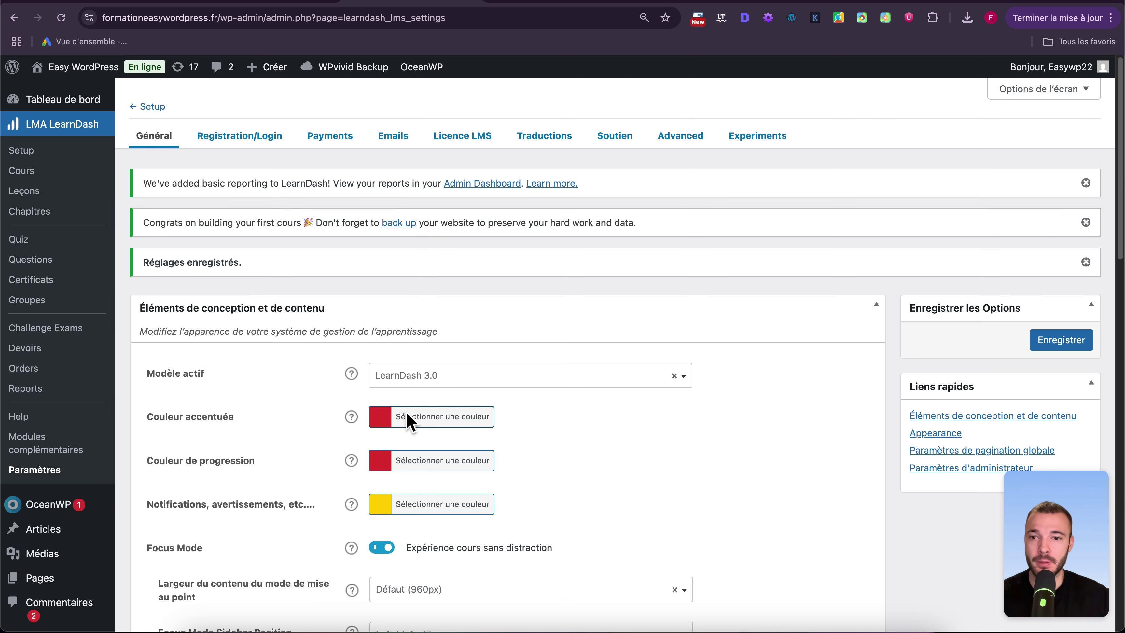
Try dark red #4c0000 as the LearnDash "Couleur accentuée", save the settings and reload the chapter page.
click(409, 419)
scroll(337, 421, down, 3)
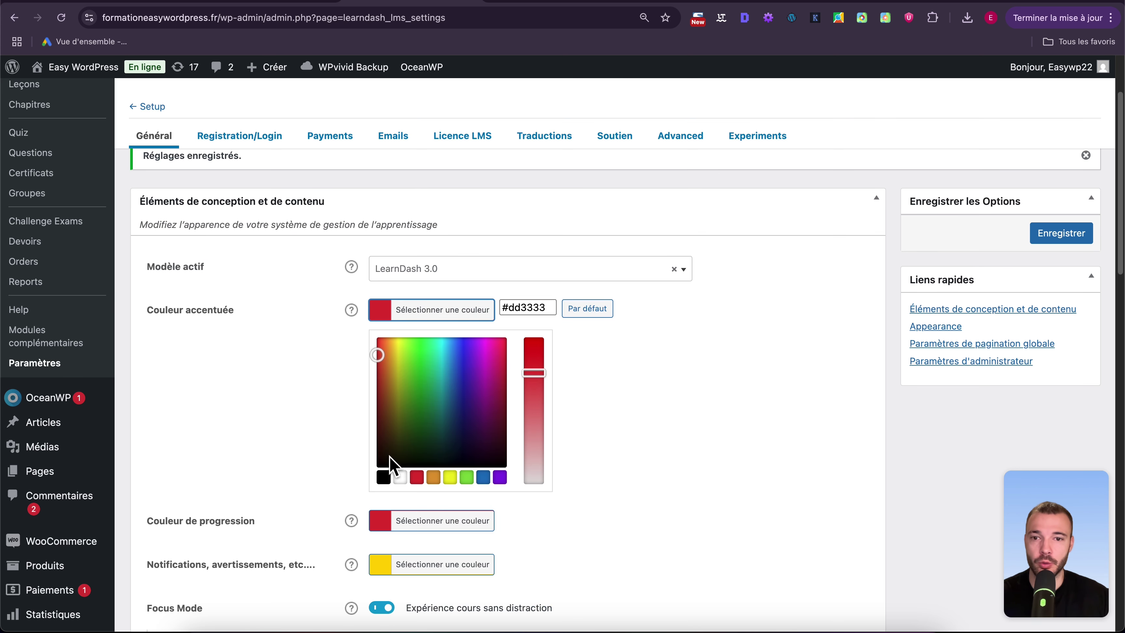
mouse_move(531, 377)
mouse_down()
mouse_move(543, 448)
mouse_move(534, 362)
mouse_up()
drag(377, 355, 361, 430)
click(1032, 233)
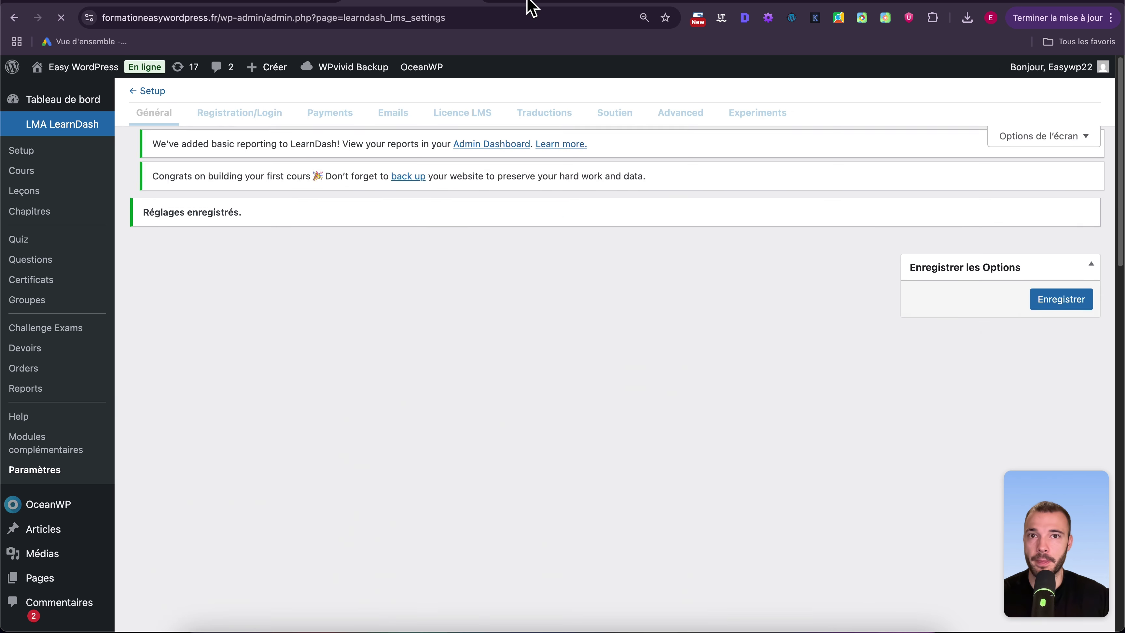
click(530, 5)
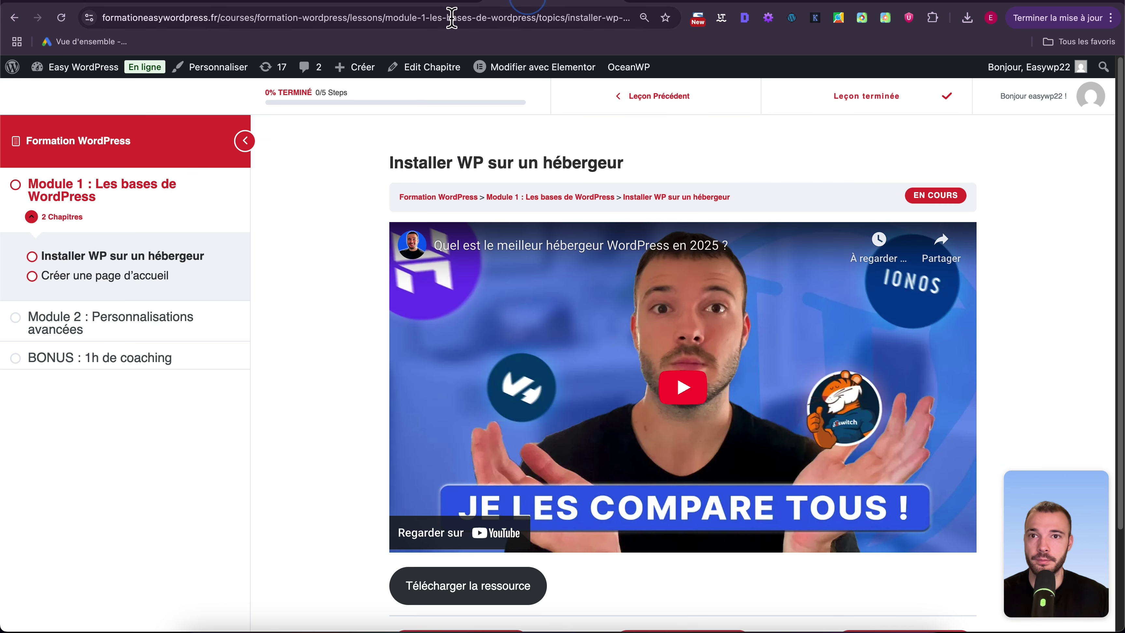
click(61, 18)
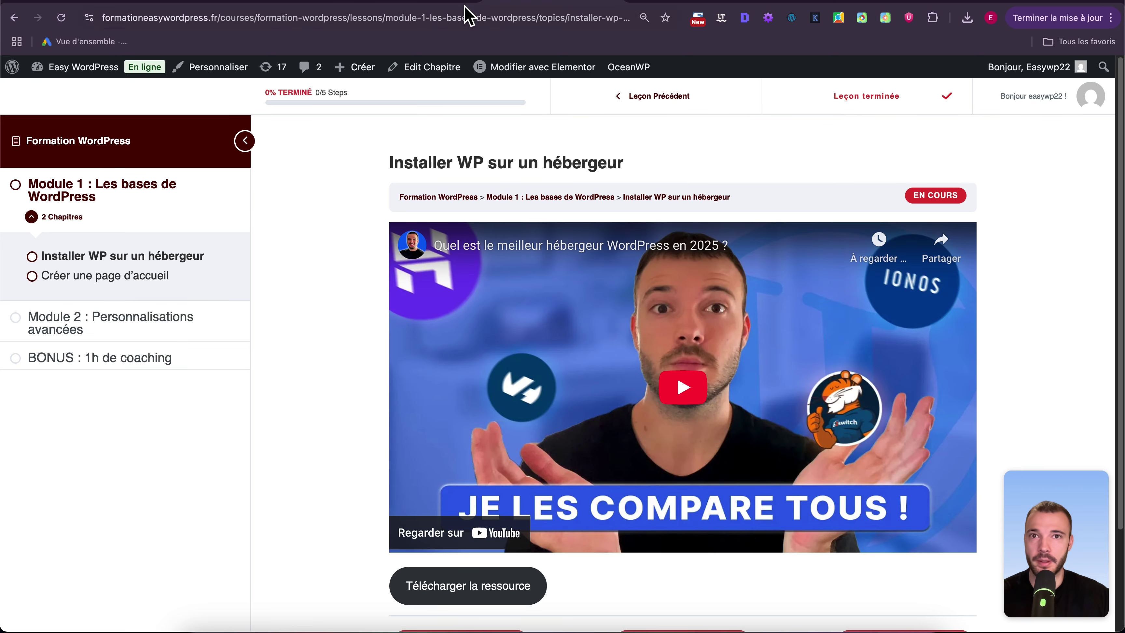
Set the LearnDash "Couleur accentuée" to near-black #1e1e1e, save the settings and reload the chapter page.
click(432, 5)
click(411, 416)
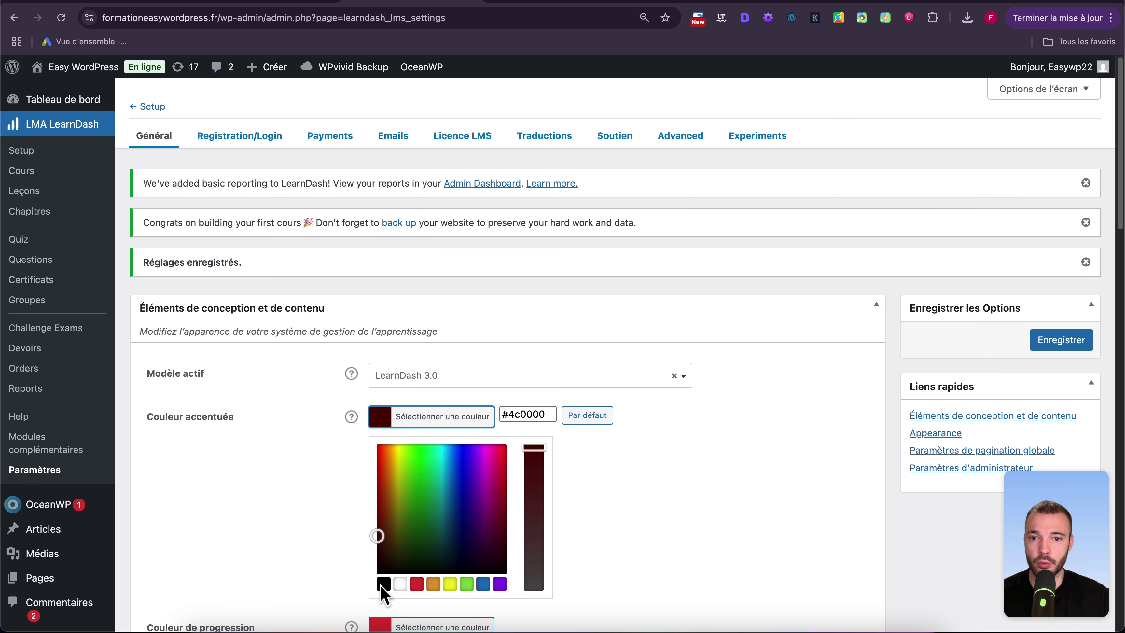
click(383, 584)
click(389, 562)
drag(389, 561, 420, 538)
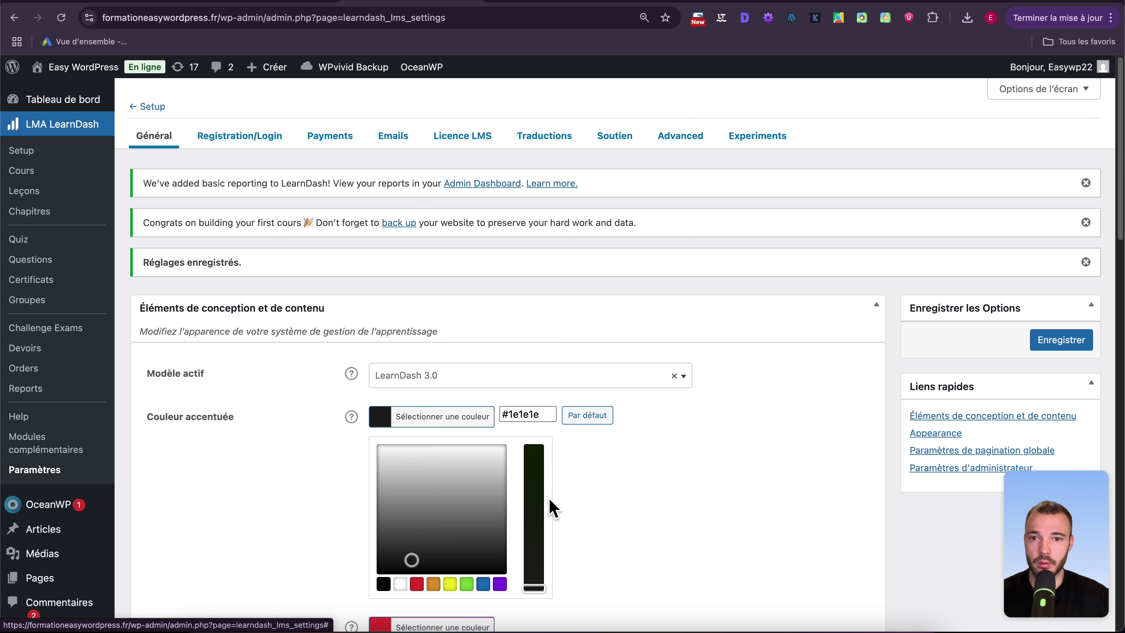
click(667, 471)
click(1061, 340)
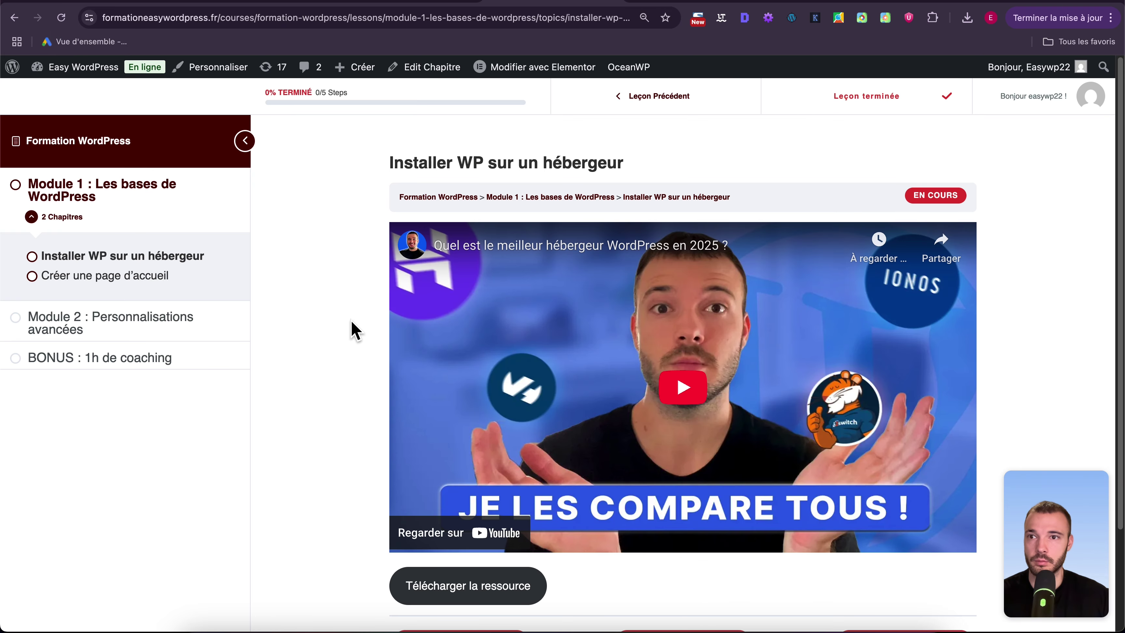
click(61, 20)
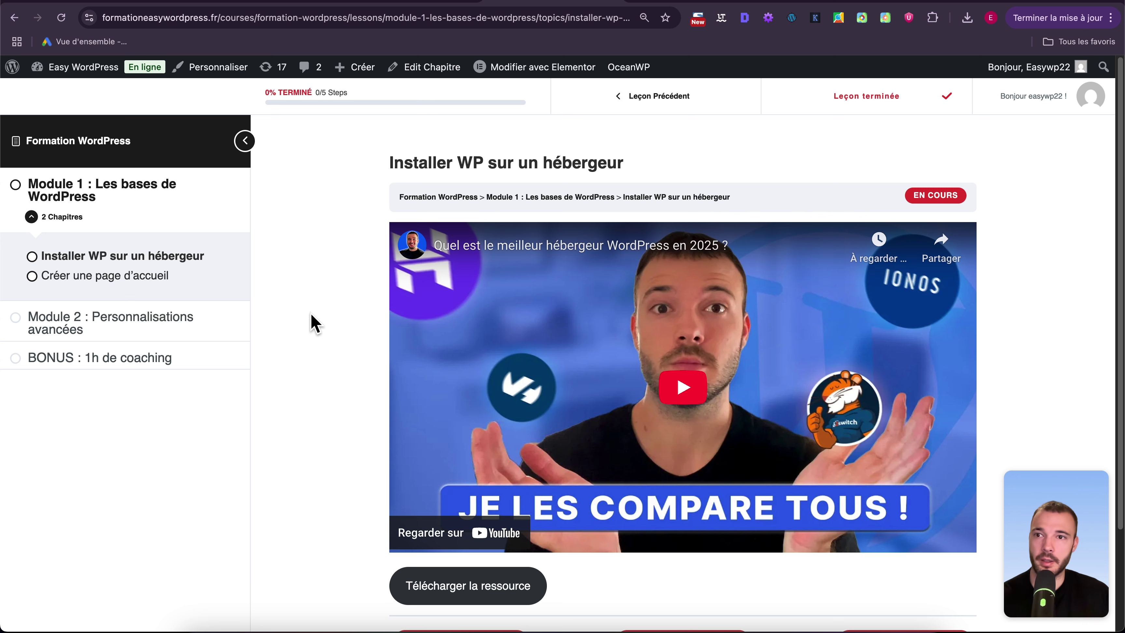
Review the Focus Mode chapter page, test its "Télécharger la ressource" button and return to the chapter.
scroll(315, 323, down, 3)
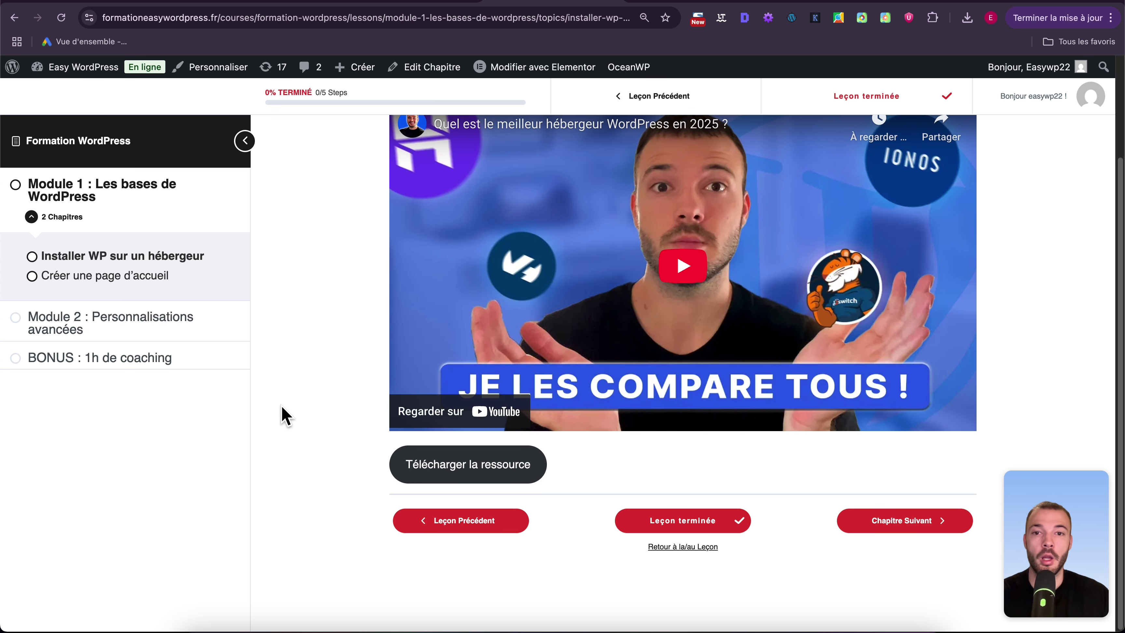
scroll(297, 410, up, 3)
scroll(309, 404, down, 2)
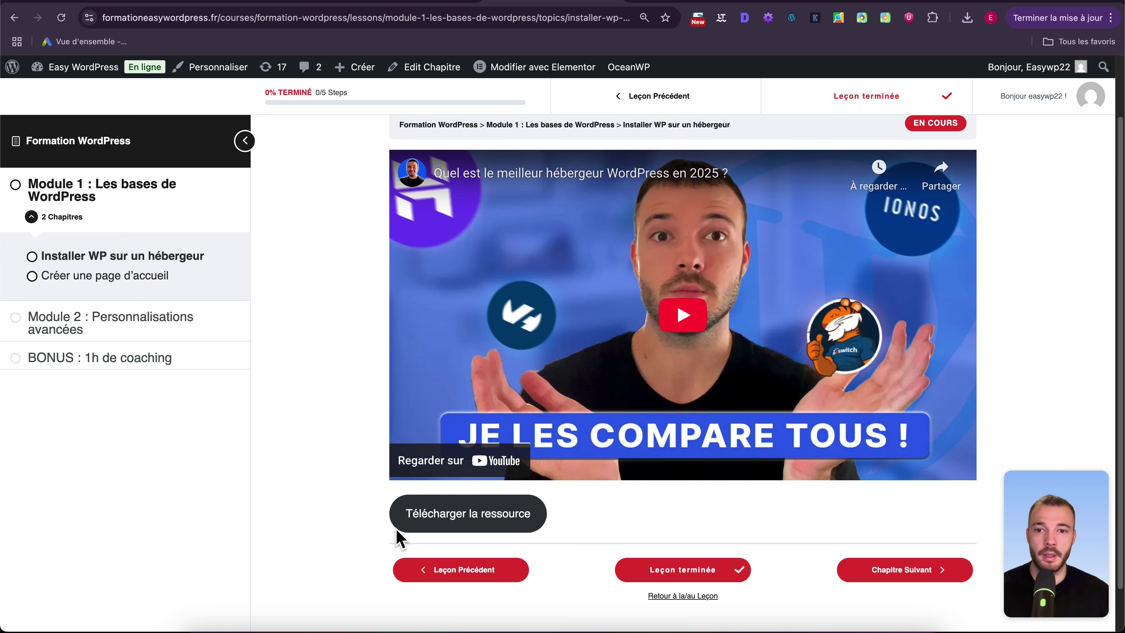
click(444, 516)
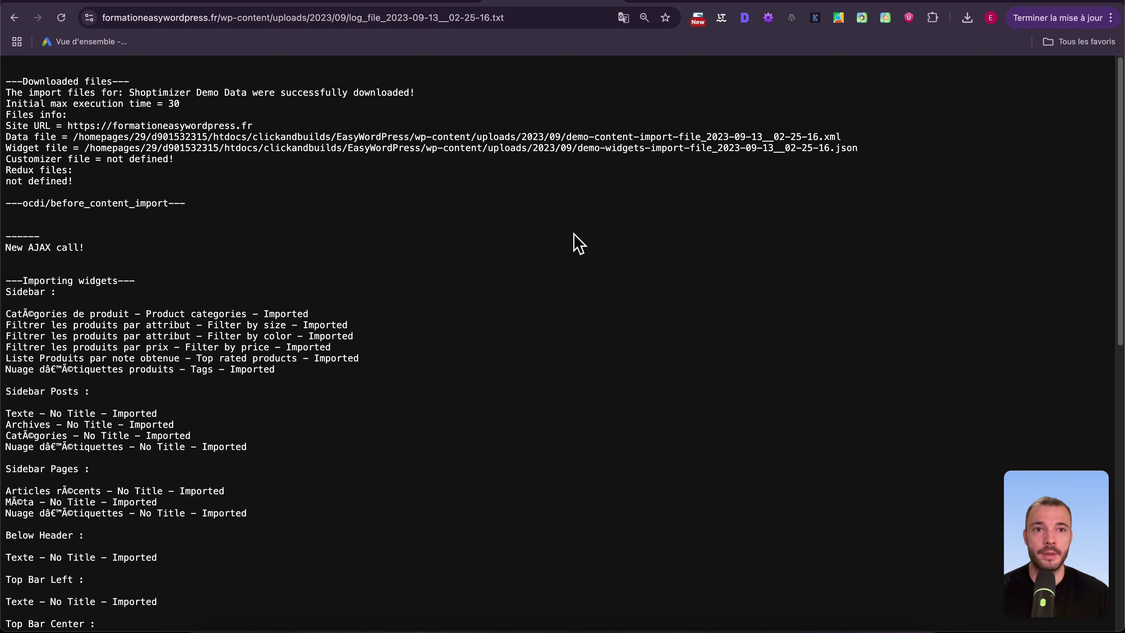
key(super+Left)
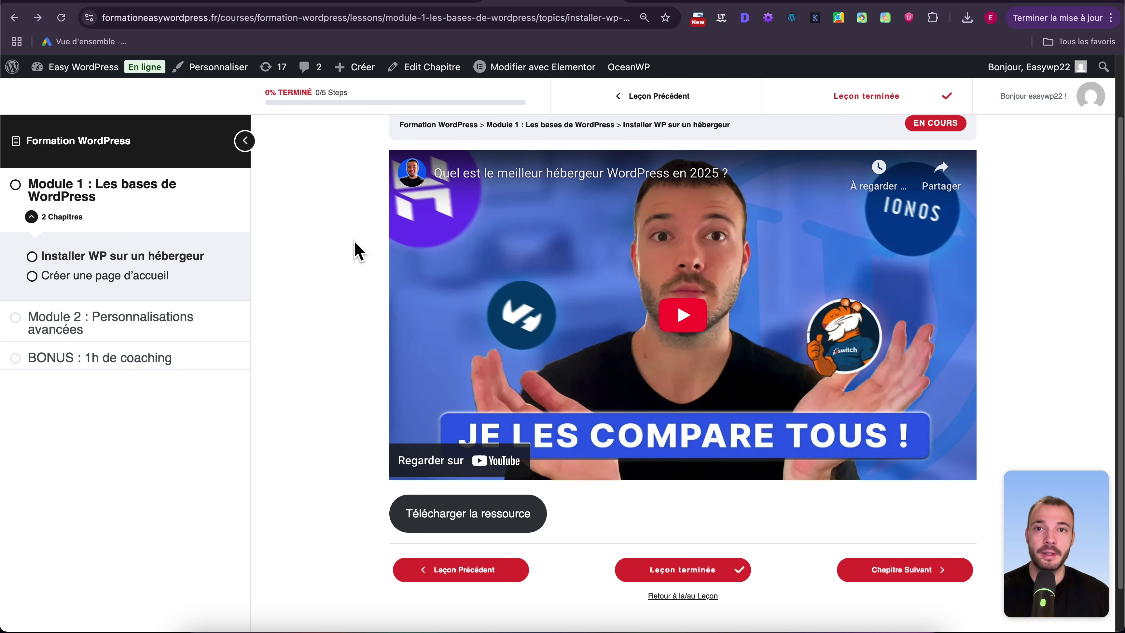
Edit the chapter so that the "Télécharger la ressource" button's link opens in a new tab, and save it.
click(428, 73)
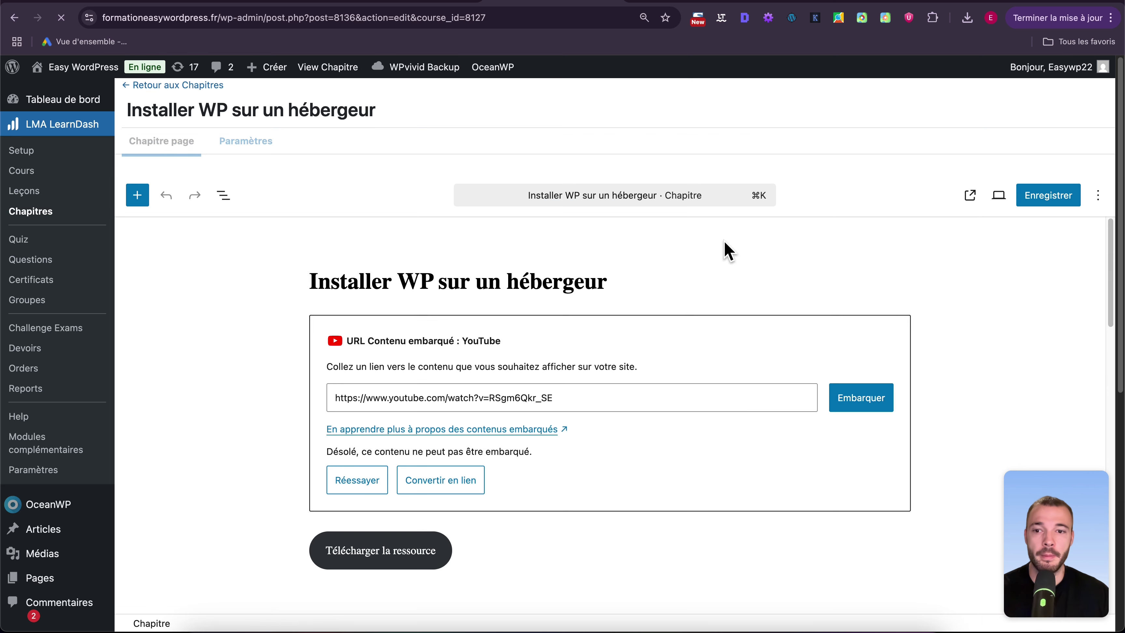
scroll(399, 458, down, 5)
click(329, 426)
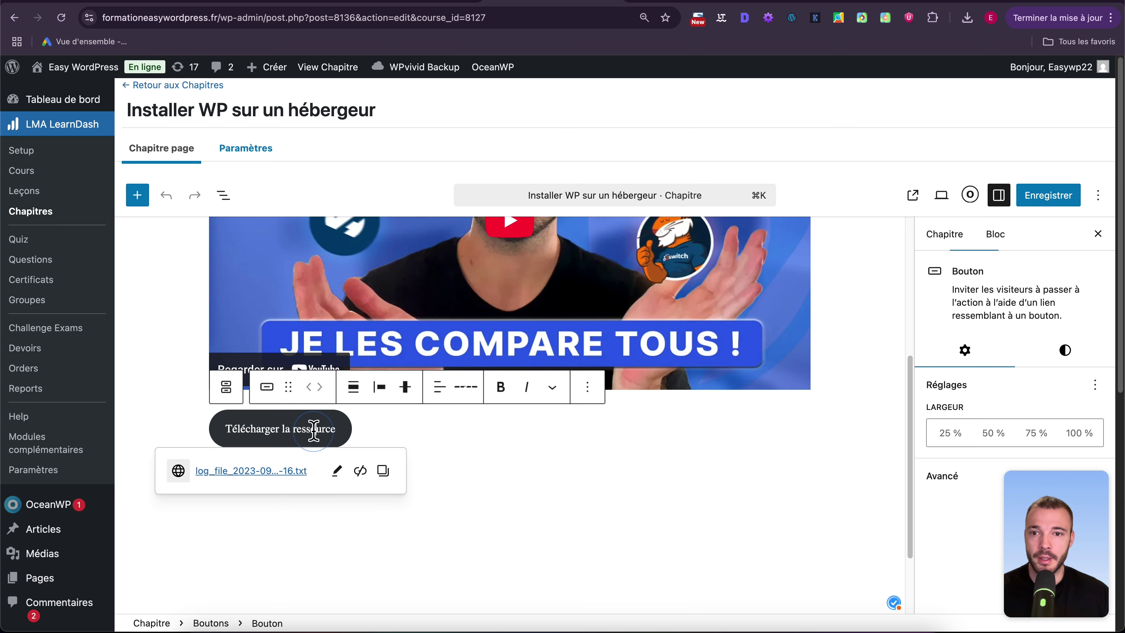
click(337, 471)
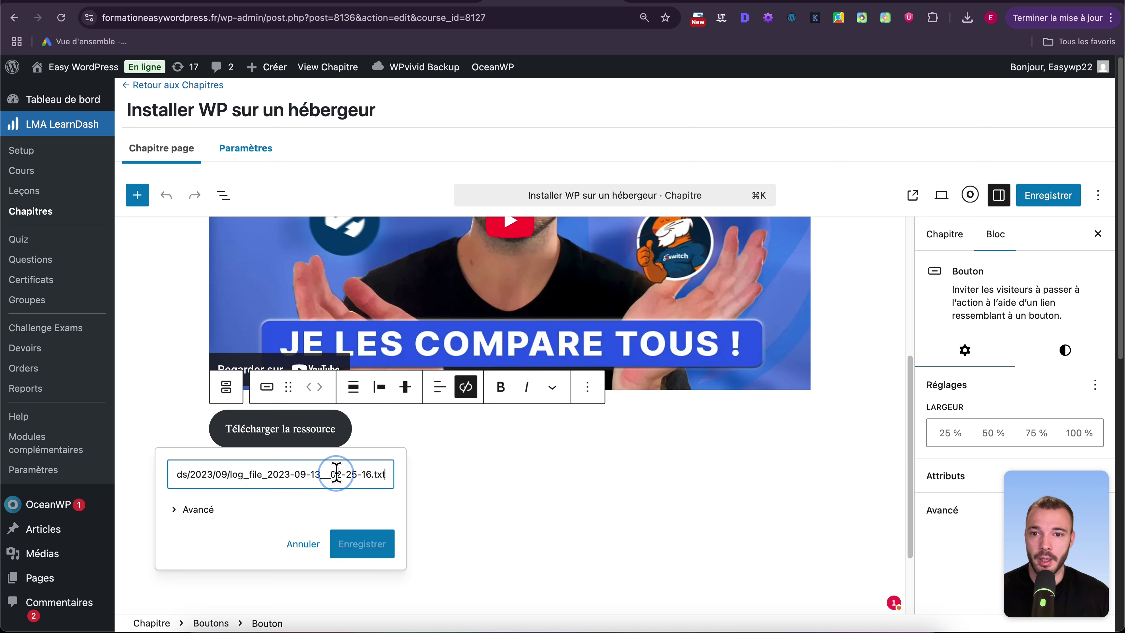
click(200, 512)
click(211, 537)
click(355, 589)
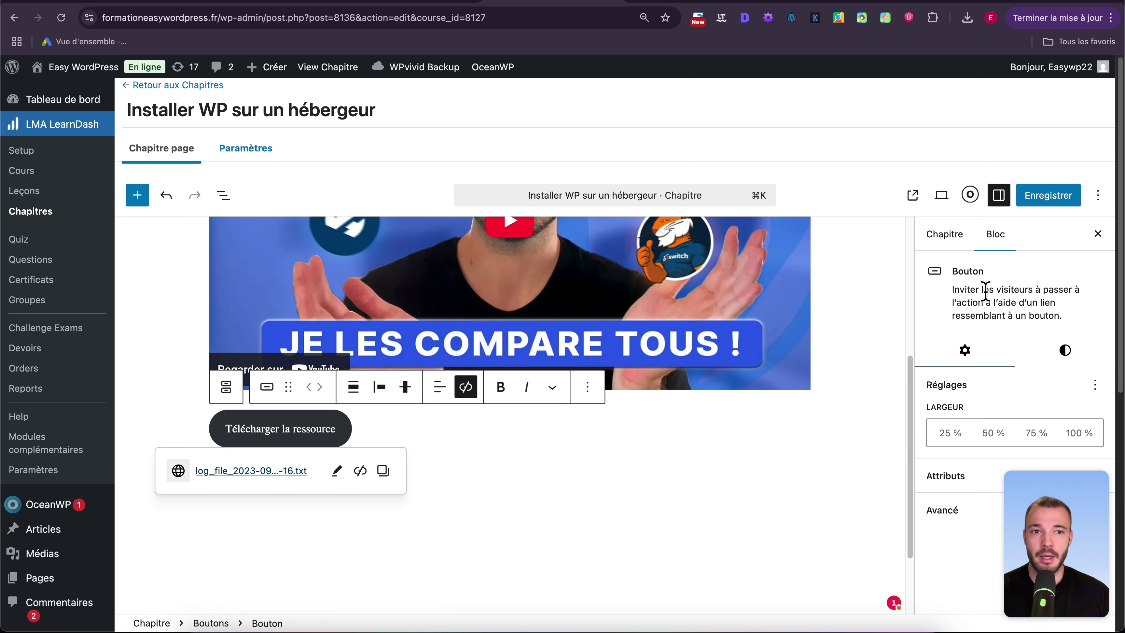
click(1042, 204)
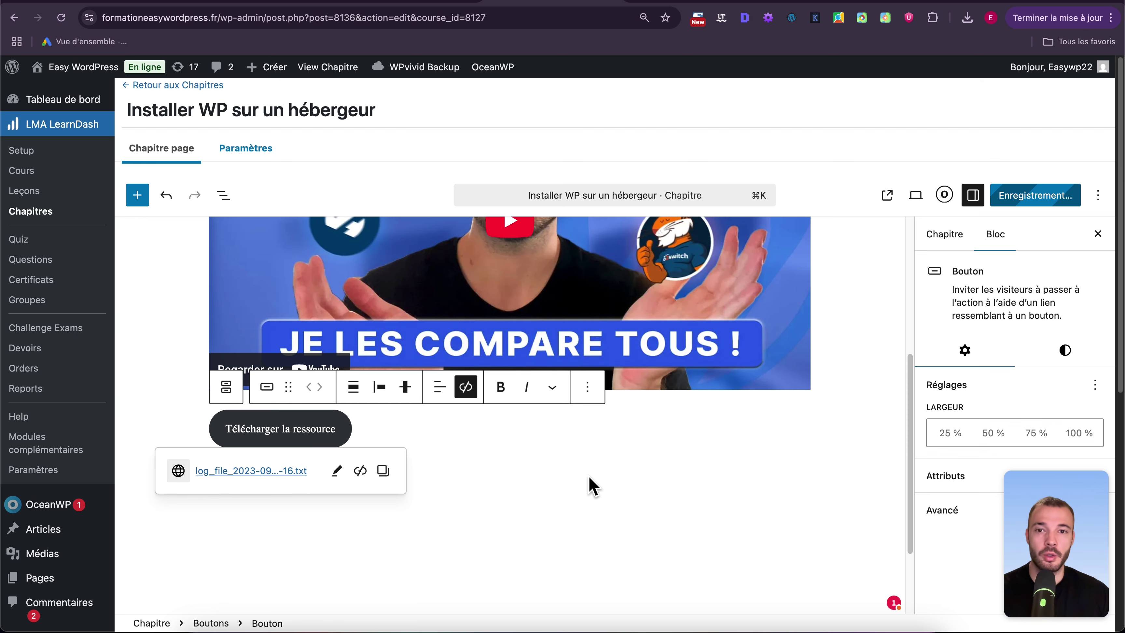
View the saved chapter on the live site and test how the "Télécharger la ressource" link opens.
click(340, 70)
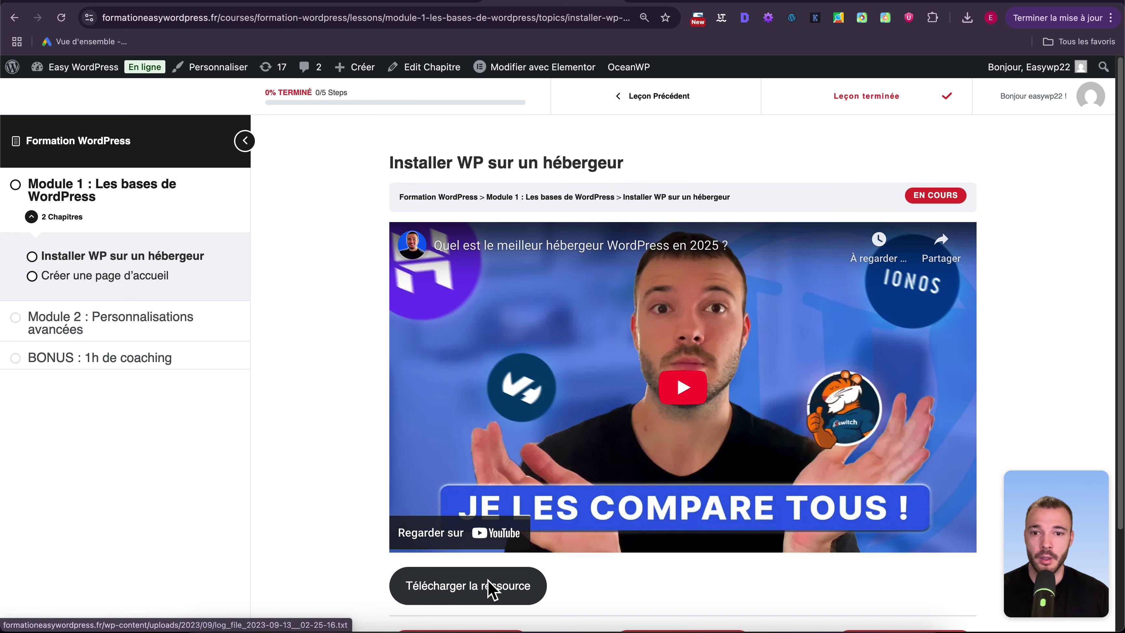
click(485, 590)
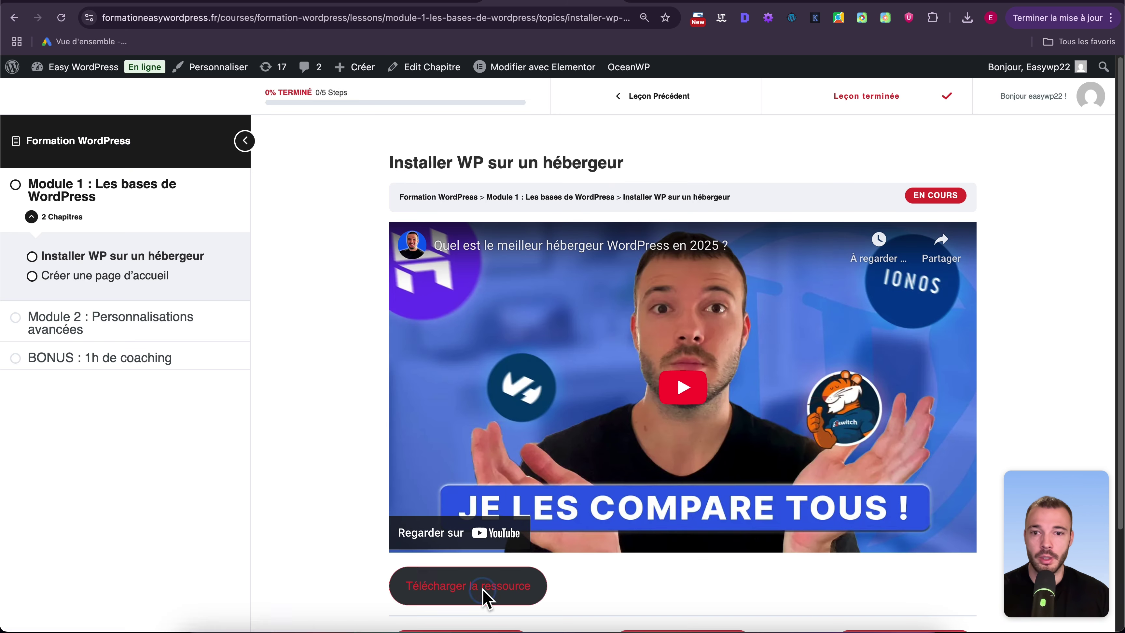
click(505, 4)
click(580, 3)
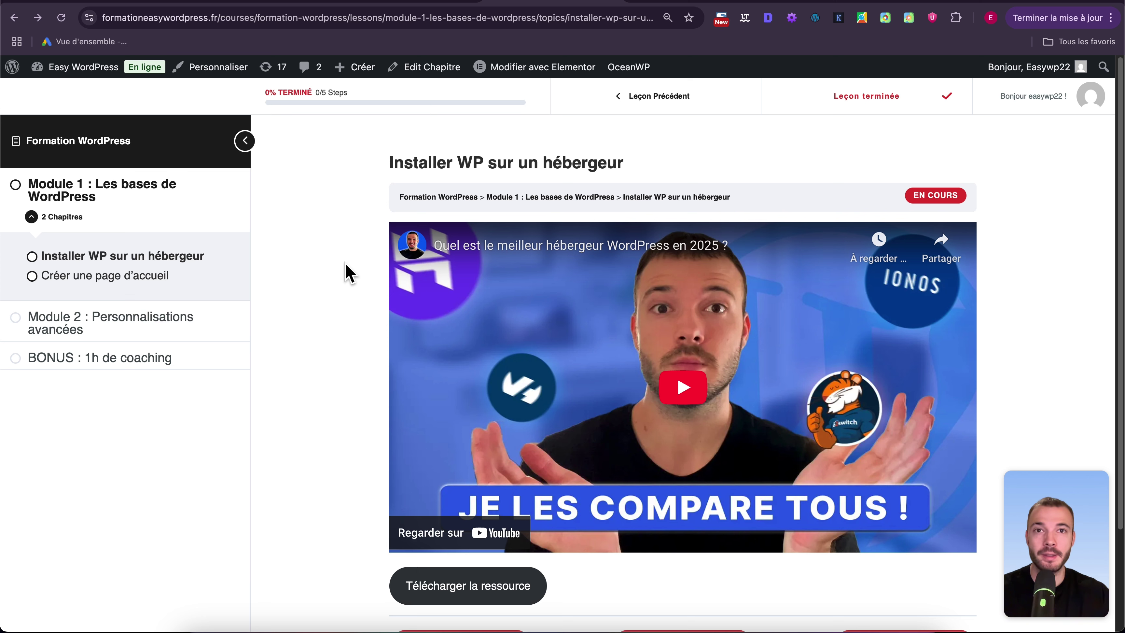
Install the "WooCommerce for LearnDash" add-on from LearnDash's "Modules complémentaires" and activate it.
click(100, 91)
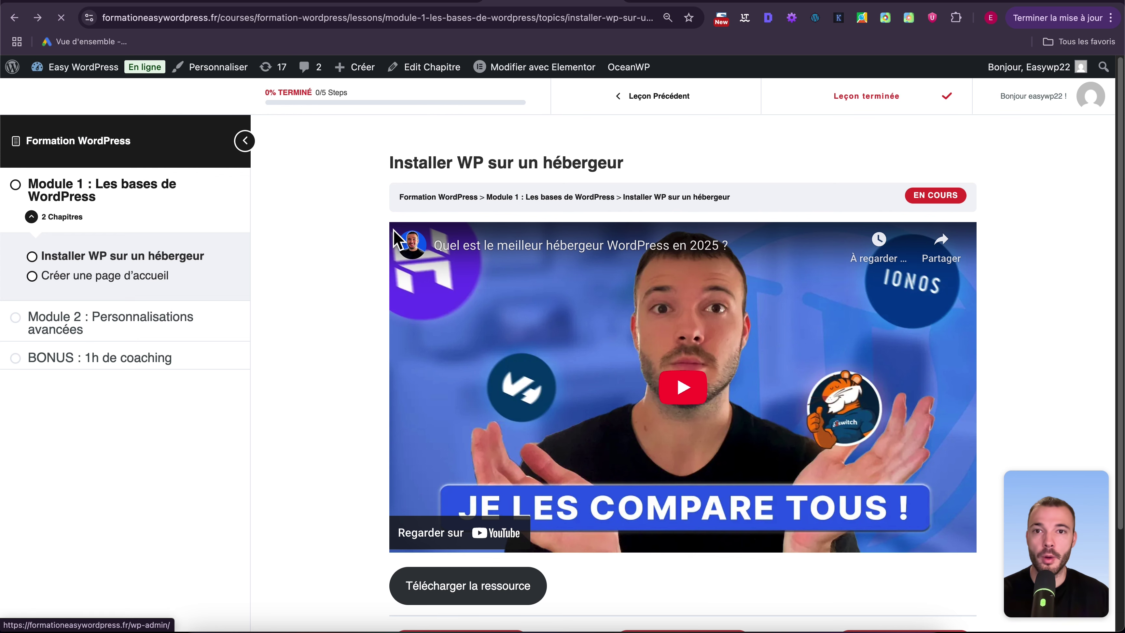
mouse_move(88, 184)
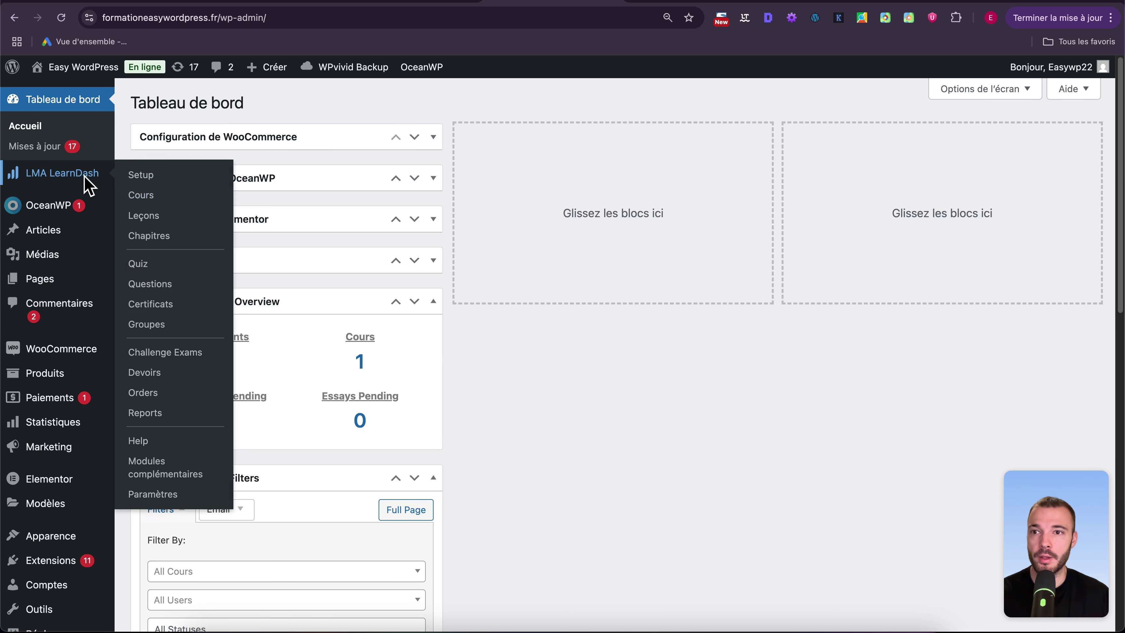
click(153, 471)
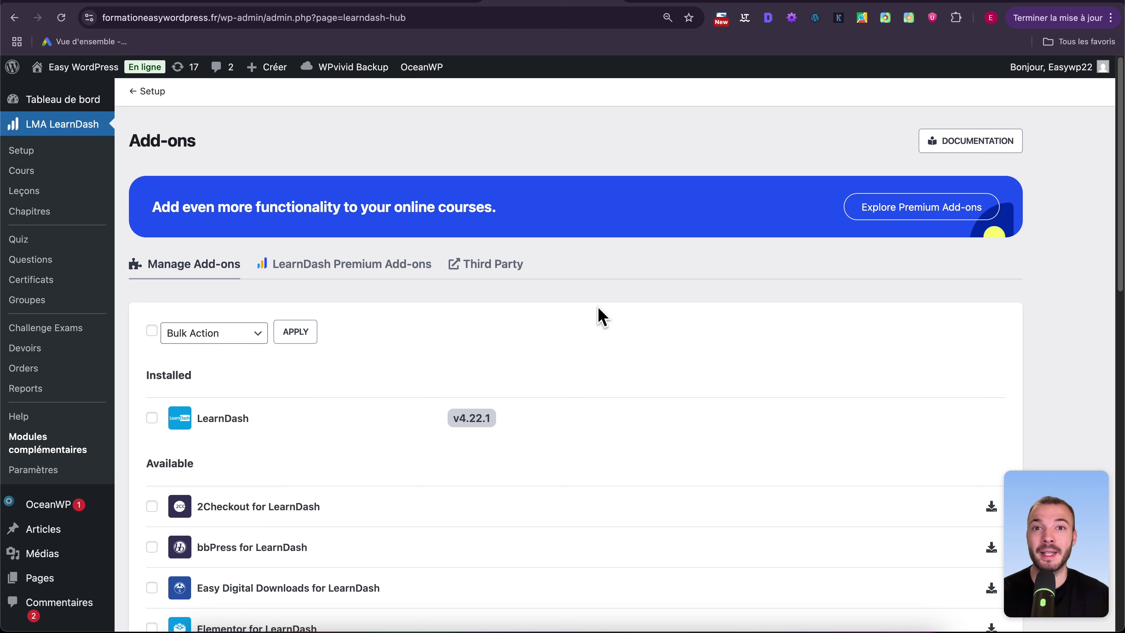
scroll(374, 372, down, 8)
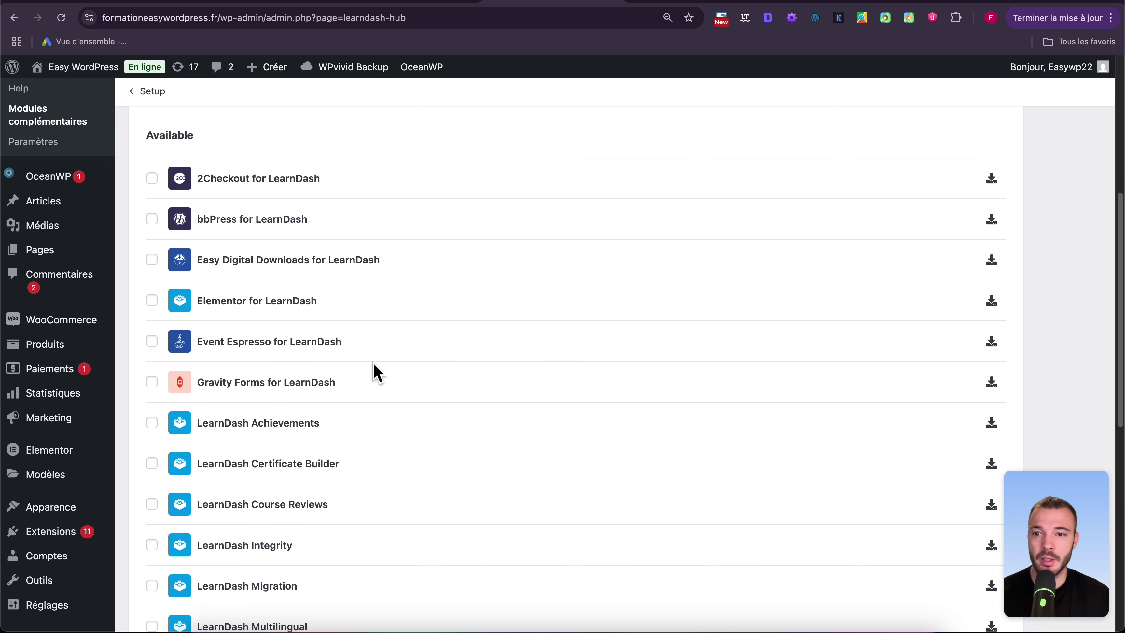
scroll(492, 364, down, 10)
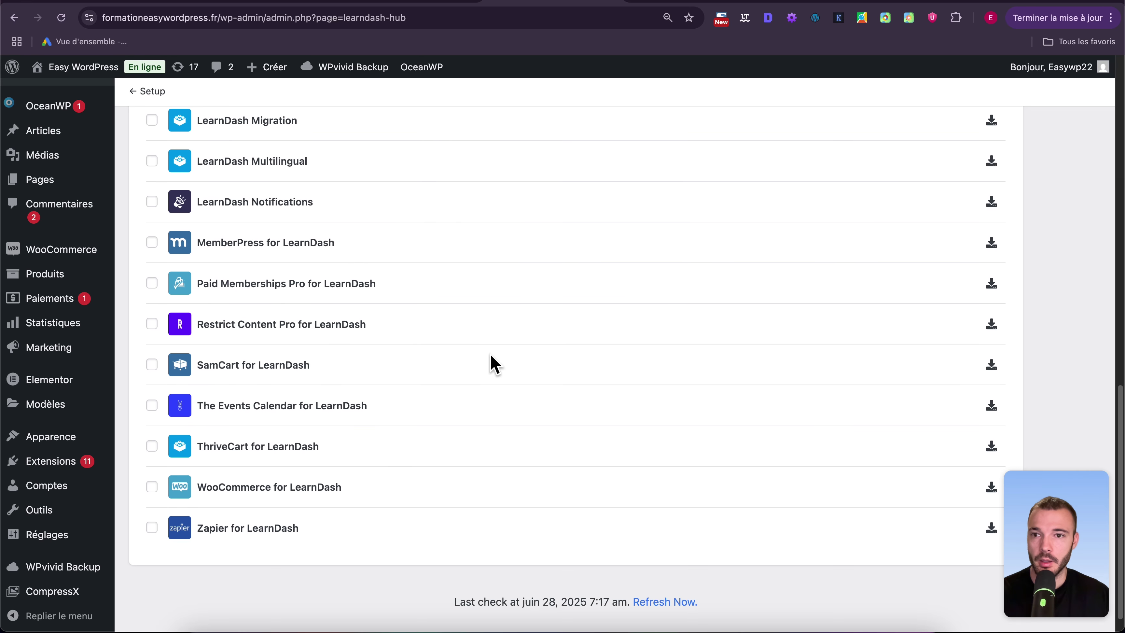
click(151, 487)
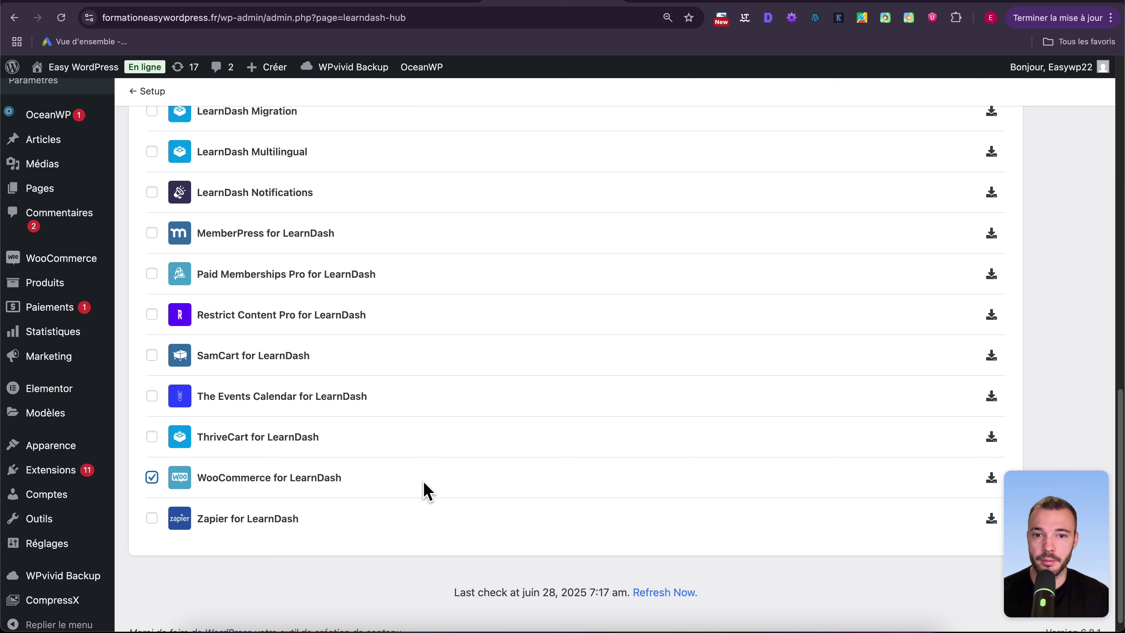
click(990, 478)
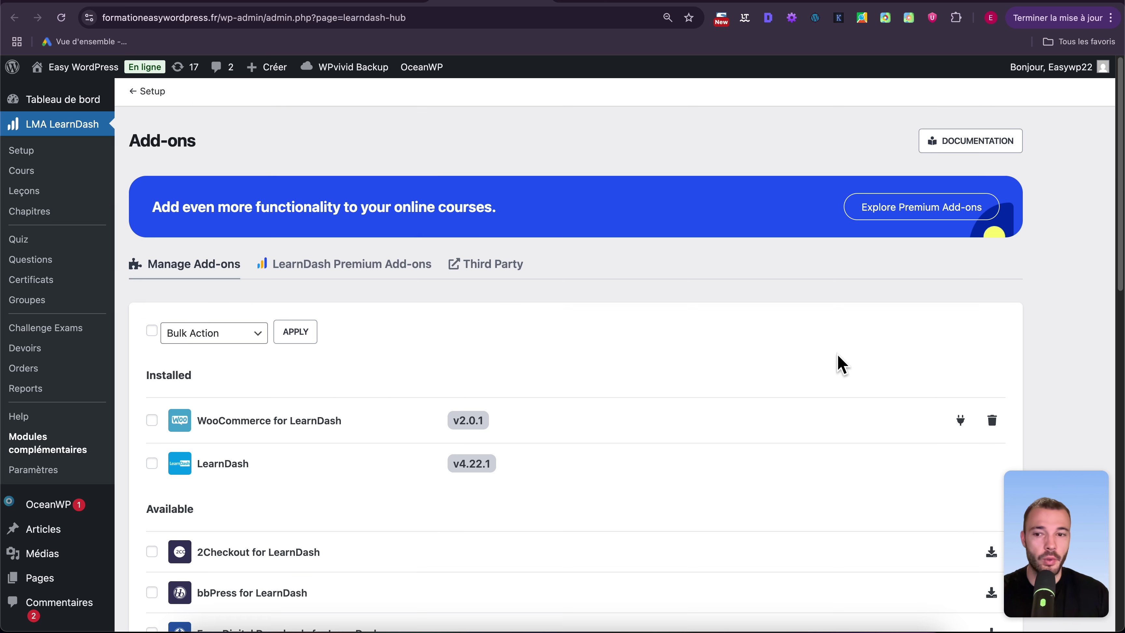
click(957, 426)
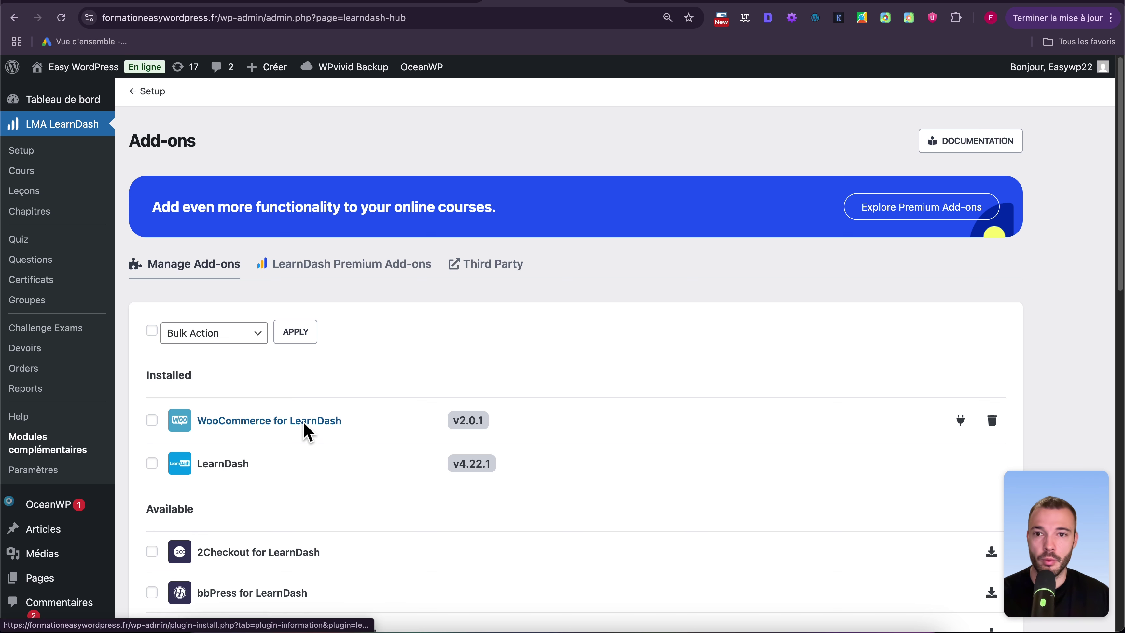
Create a new WooCommerce product named "Formation WordPress".
scroll(568, 373, down, 2)
scroll(569, 373, down, 5)
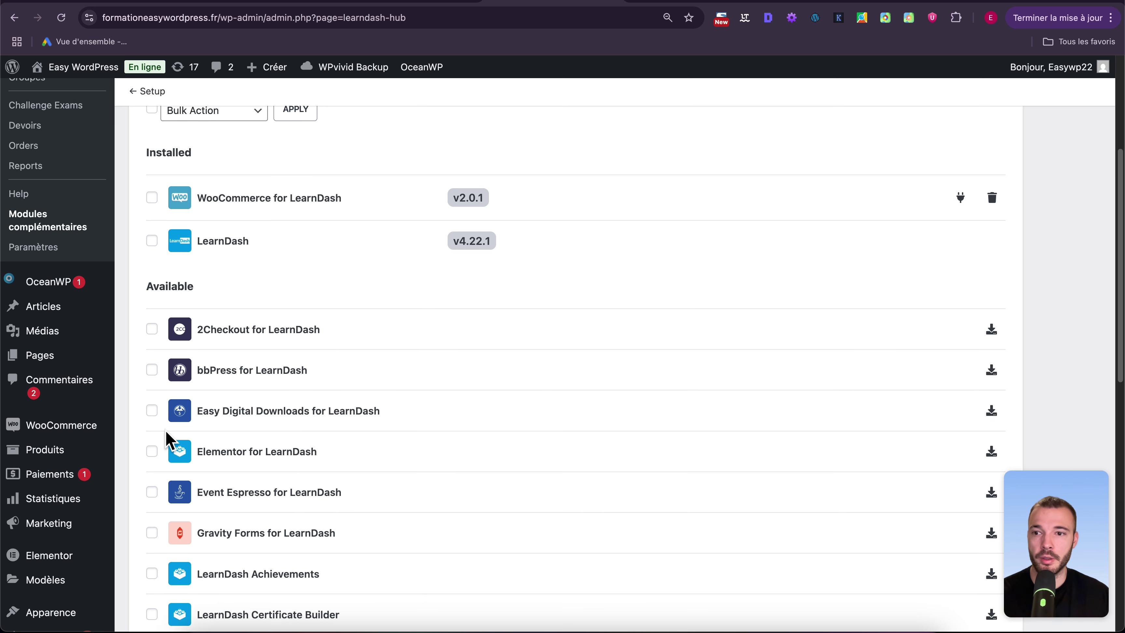
mouse_move(105, 433)
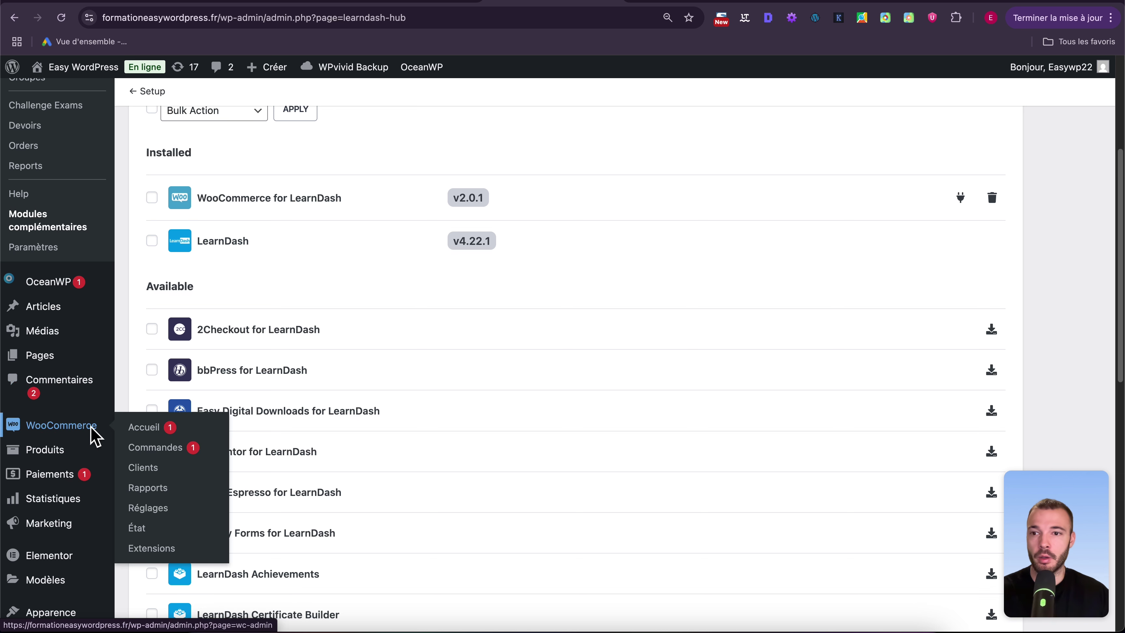
scroll(93, 433, down, 3)
scroll(91, 421, up, 2)
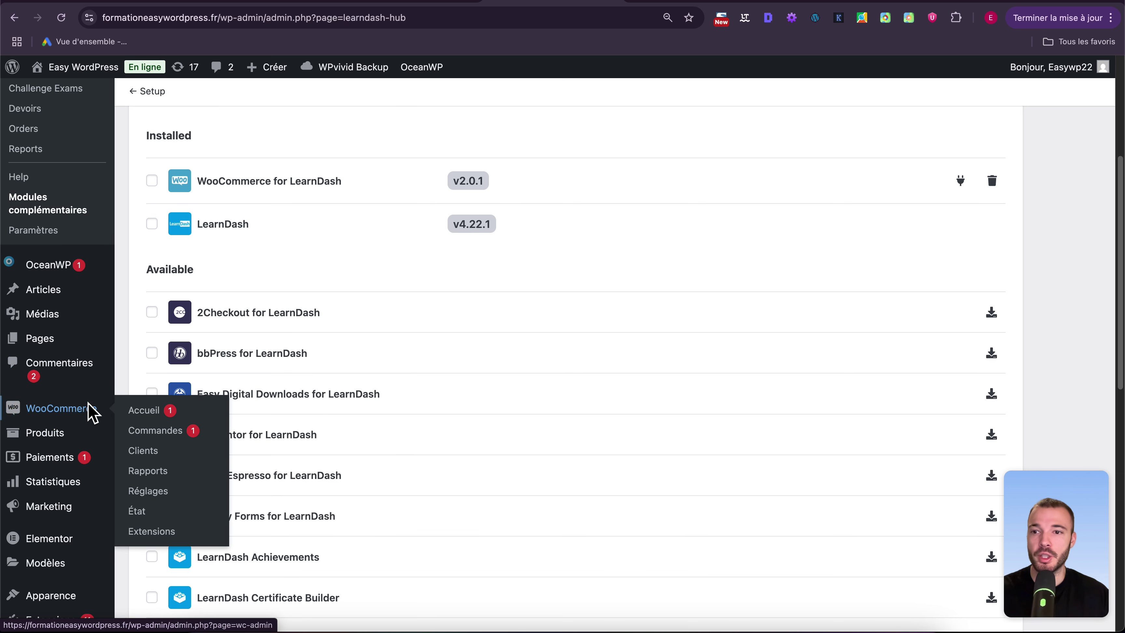
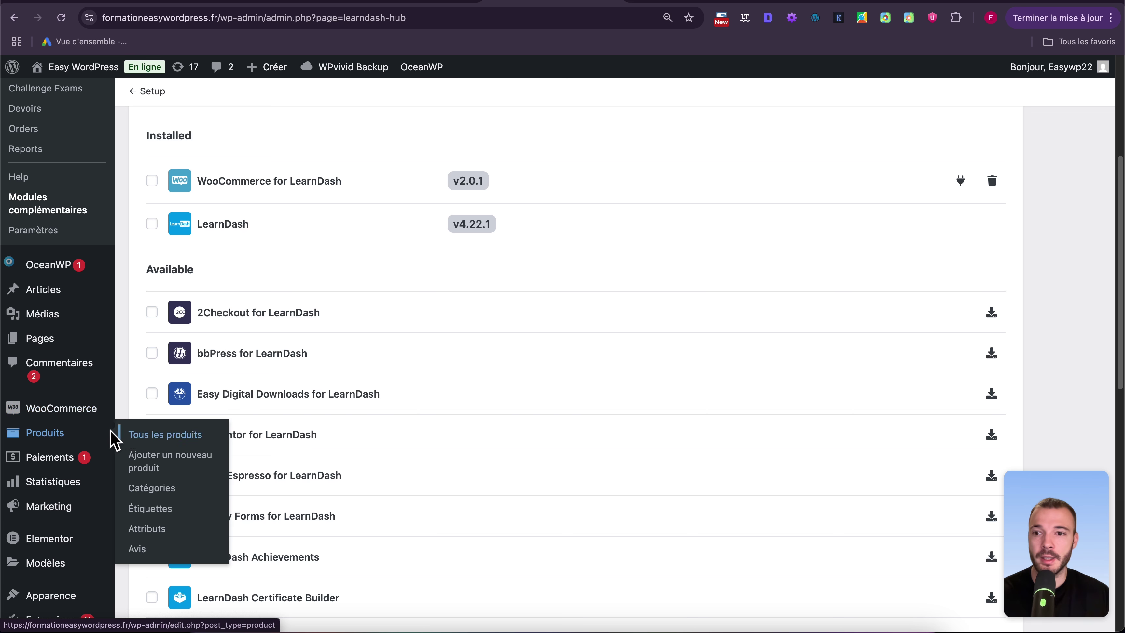
click(151, 463)
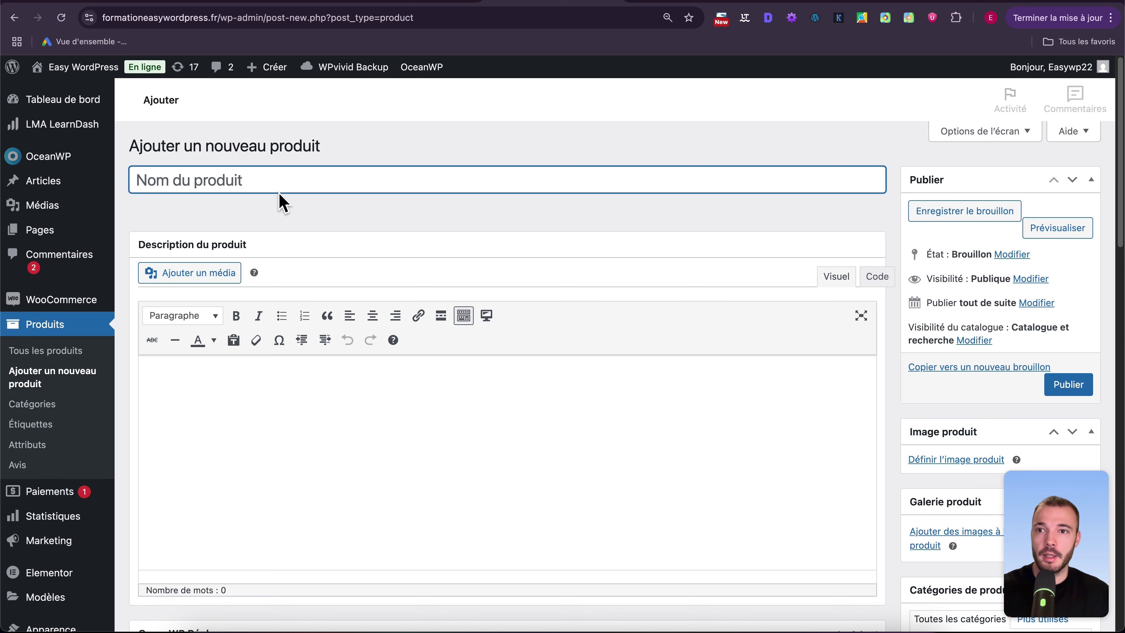
text(Formatio)
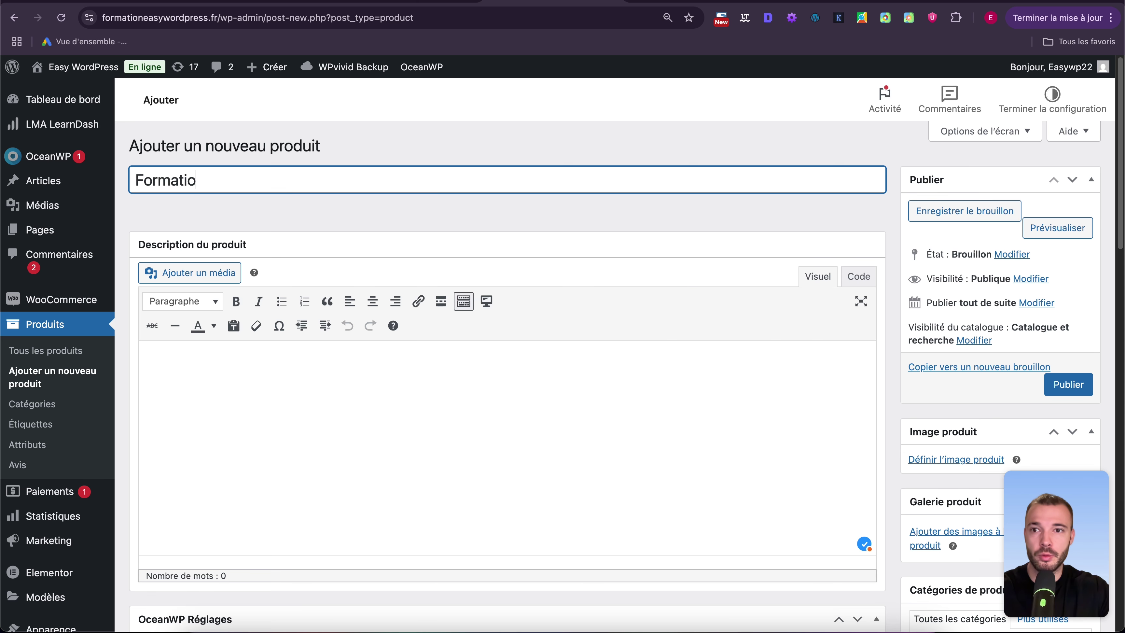
text(n WordPress)
click(695, 467)
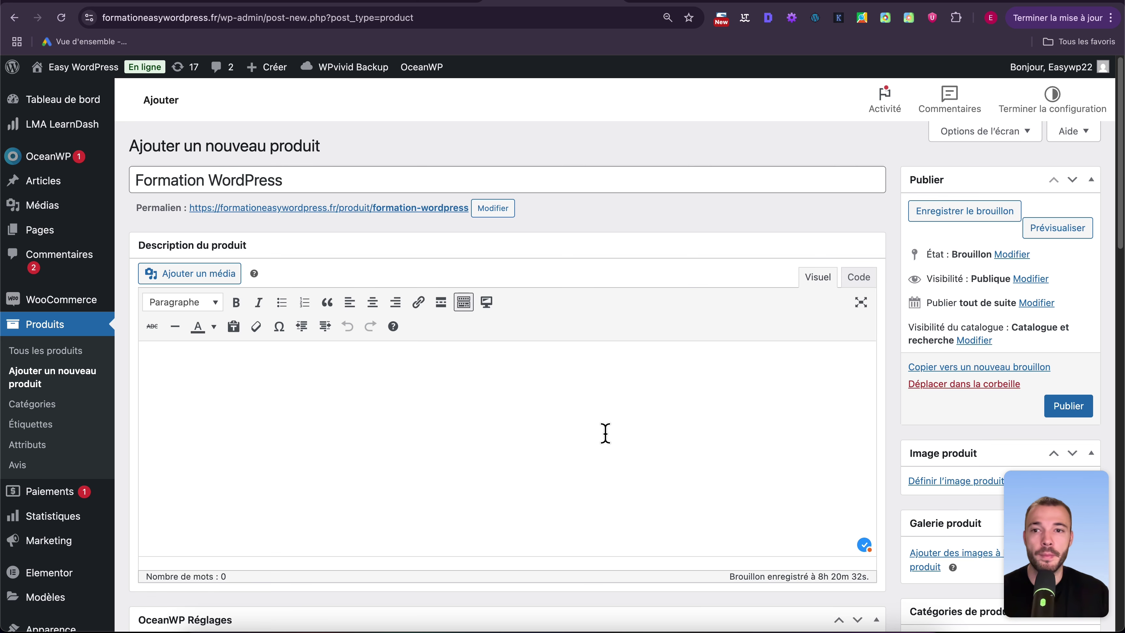
Set the product's "Tarif régulier" to 199 € and its product type to "Cours".
scroll(589, 392, down, 3)
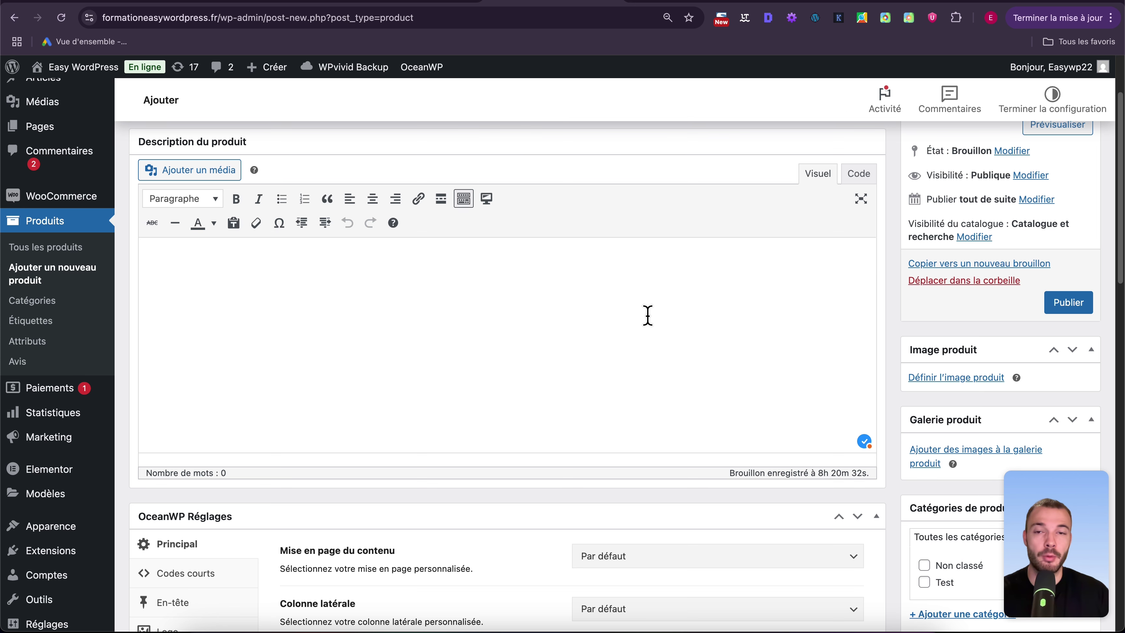
scroll(522, 279, up, 3)
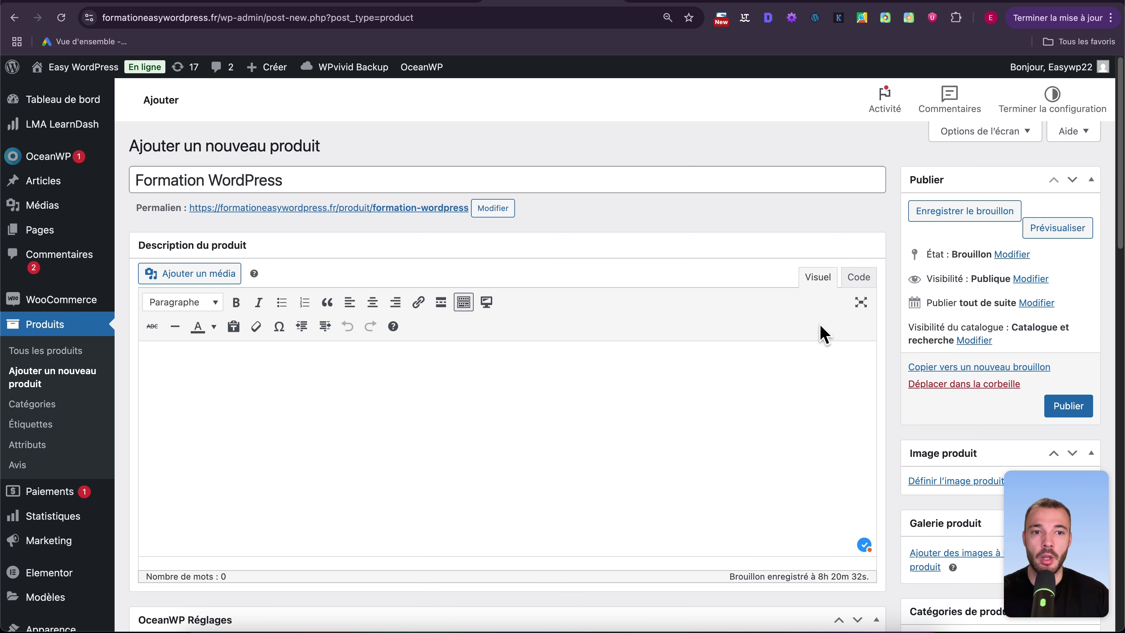
scroll(692, 256, down, 15)
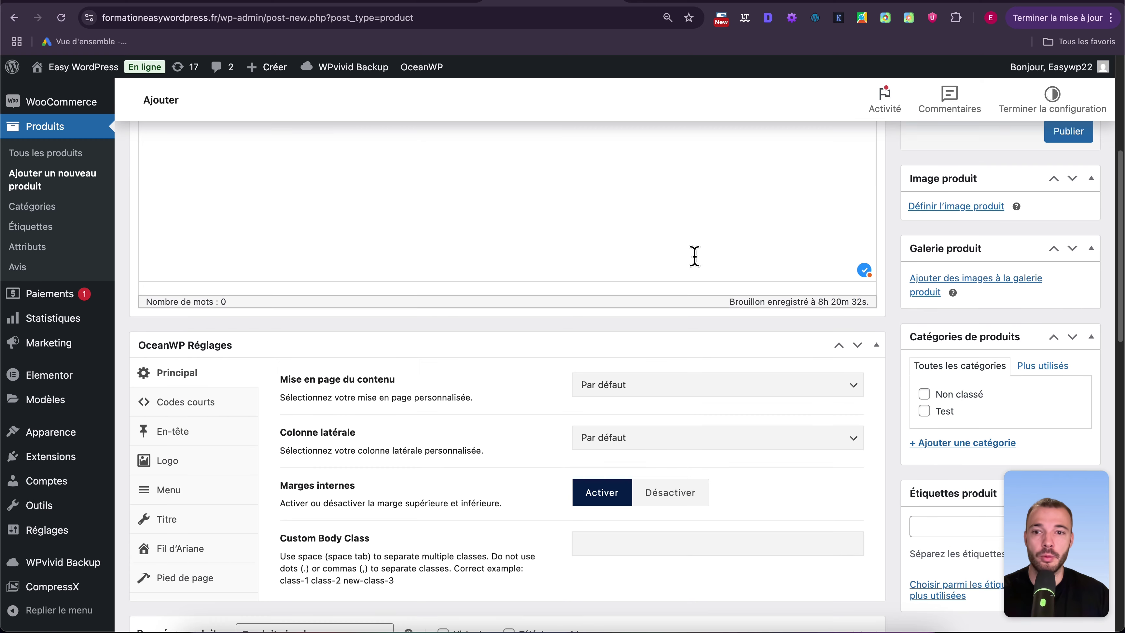
click(476, 327)
text(199)
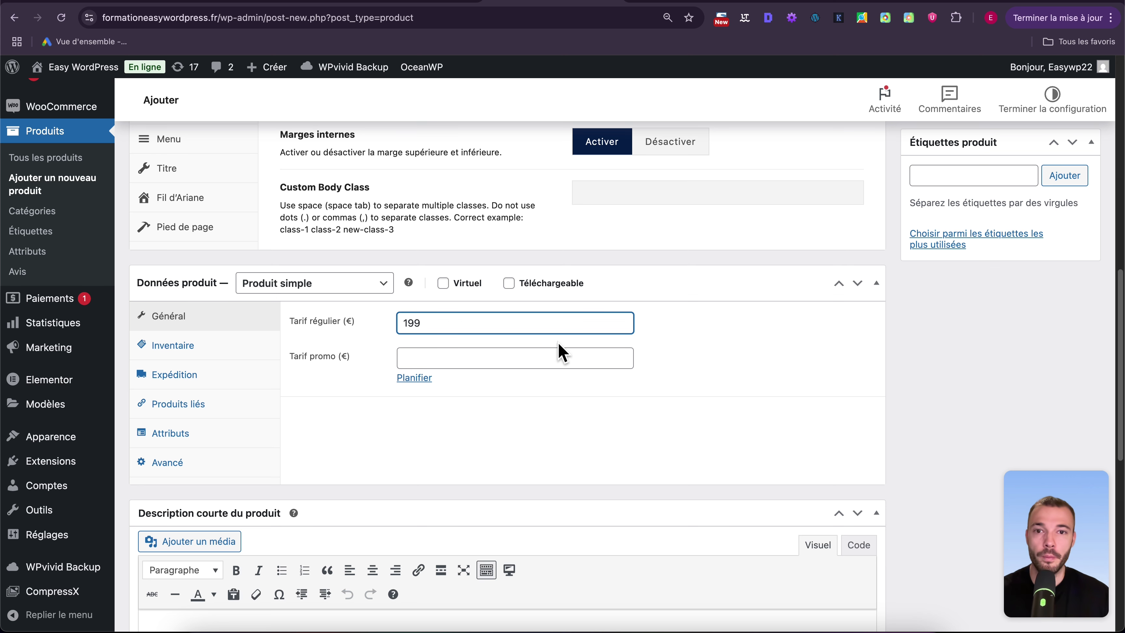
click(352, 283)
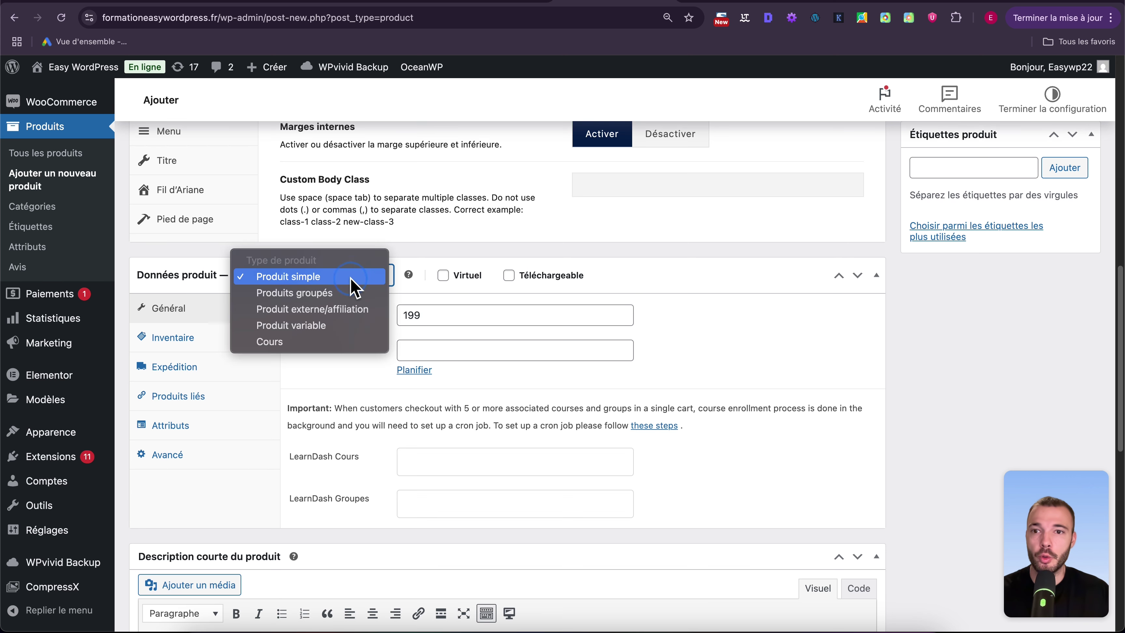
click(280, 342)
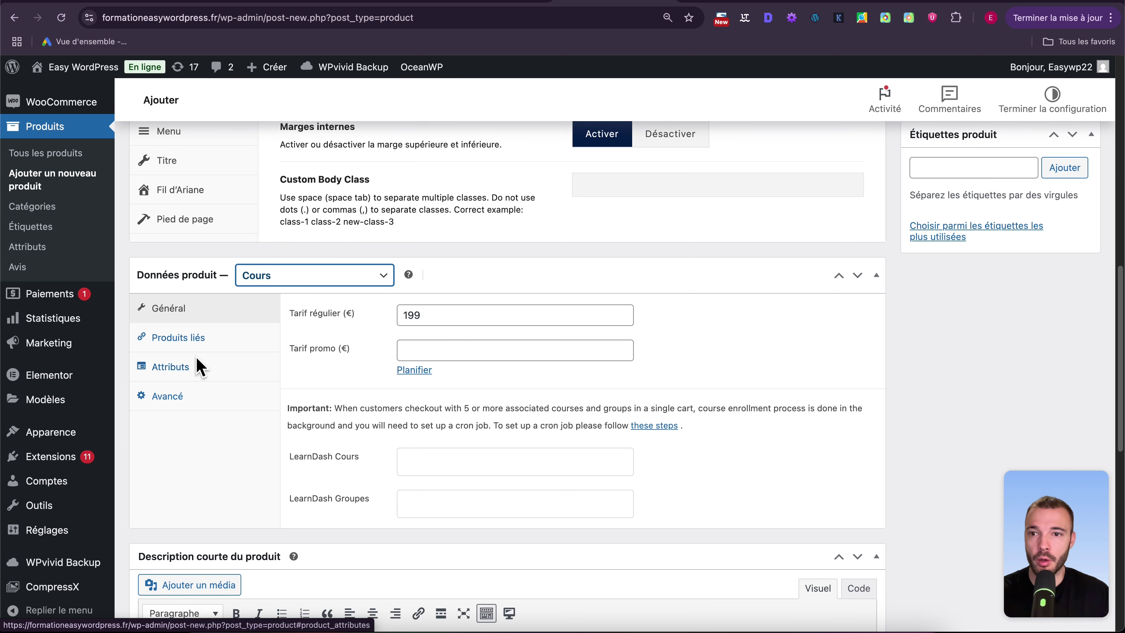
Link the product to the LearnDash course "Formation WordPress" and publish it.
click(202, 471)
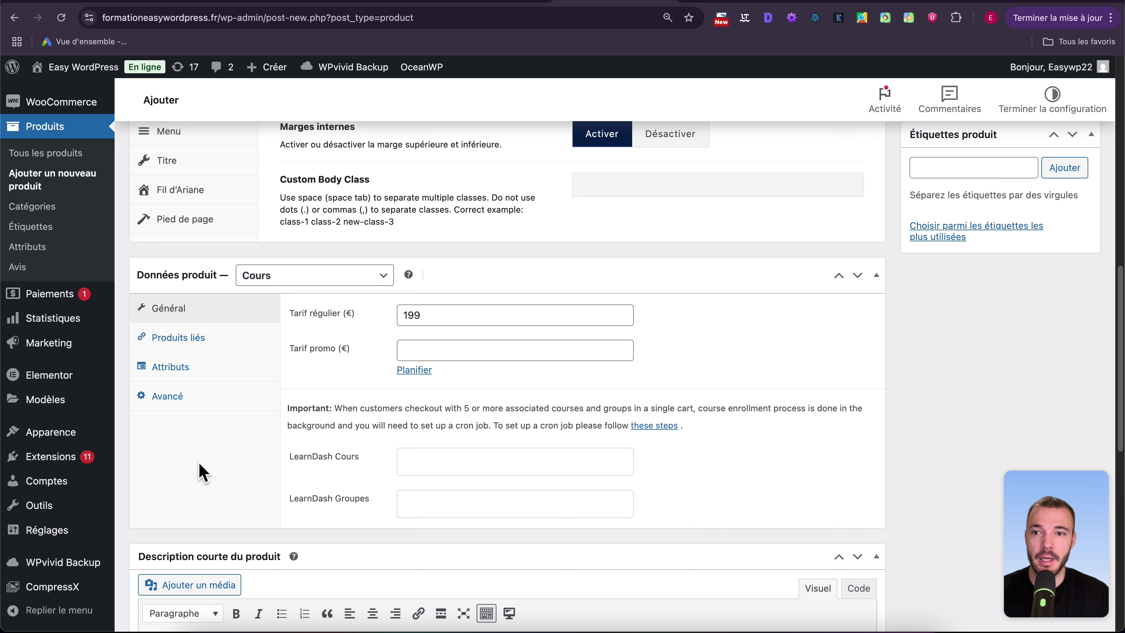
click(504, 464)
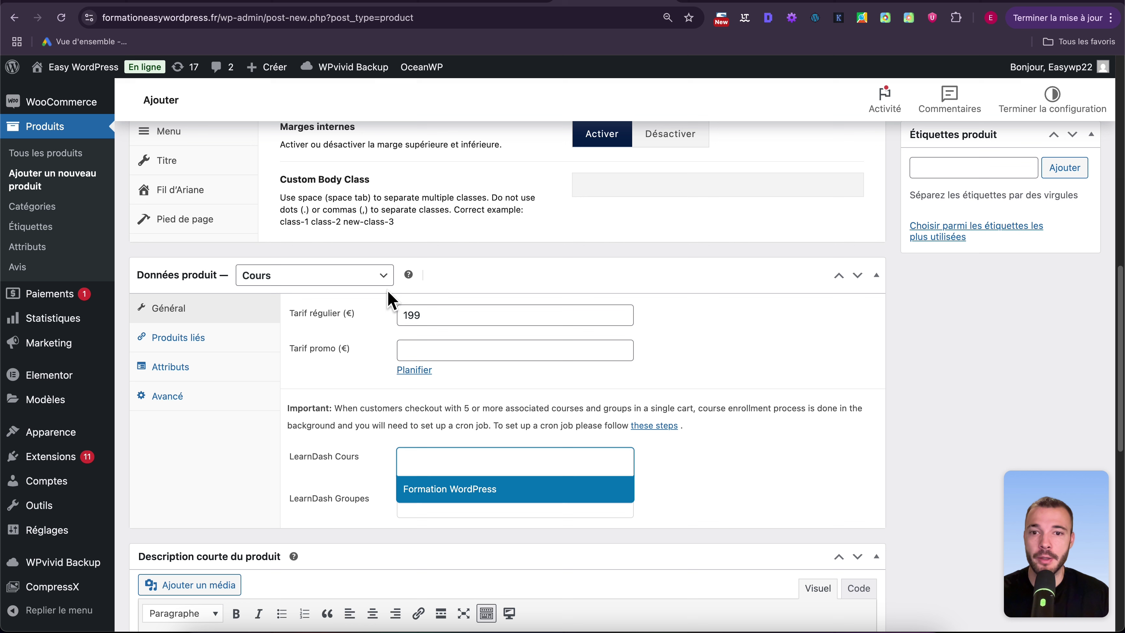
click(466, 490)
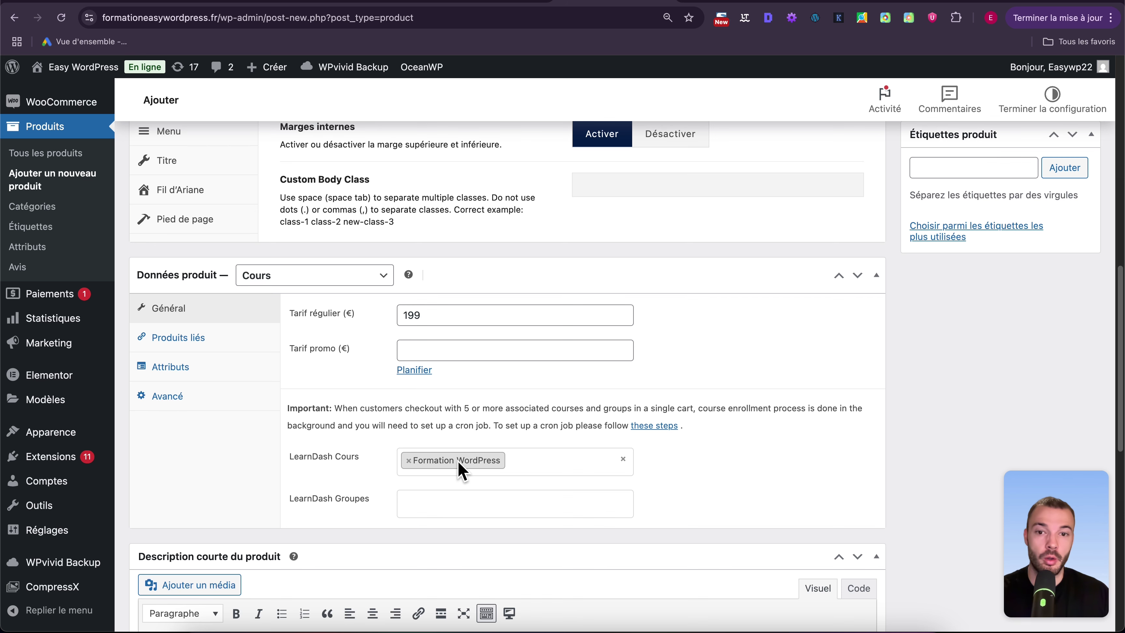
scroll(890, 401, up, 10)
scroll(890, 401, up, 3)
click(1067, 314)
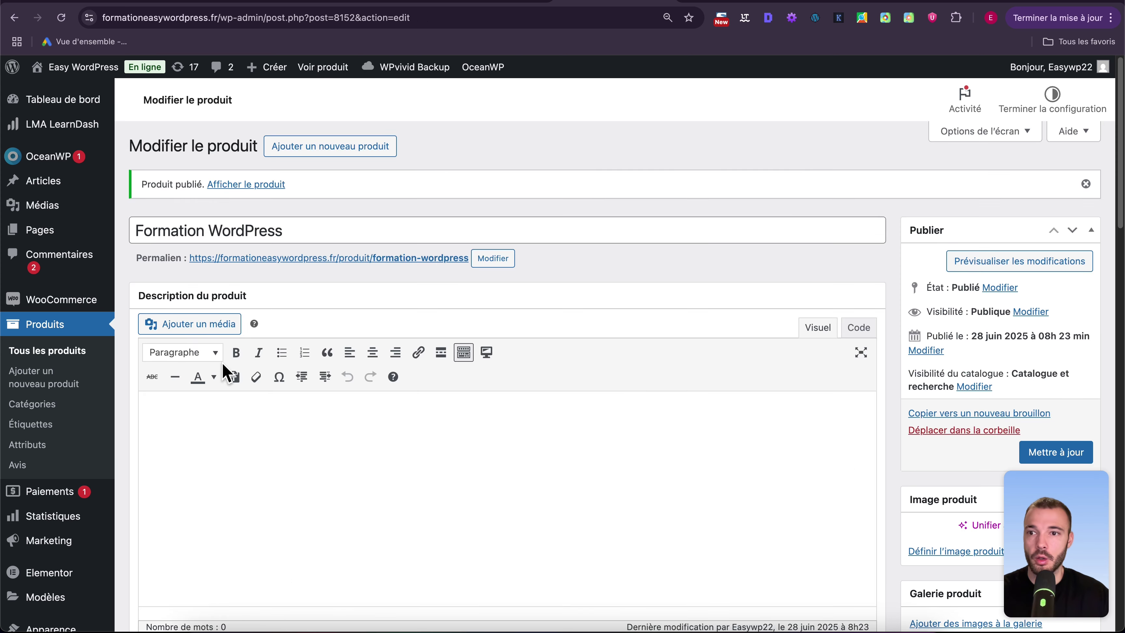
In WooCommerce's "Comptes et confidentialité" settings, disable guest checkout, allow login during checkout, and save the settings.
mouse_move(75, 301)
click(163, 390)
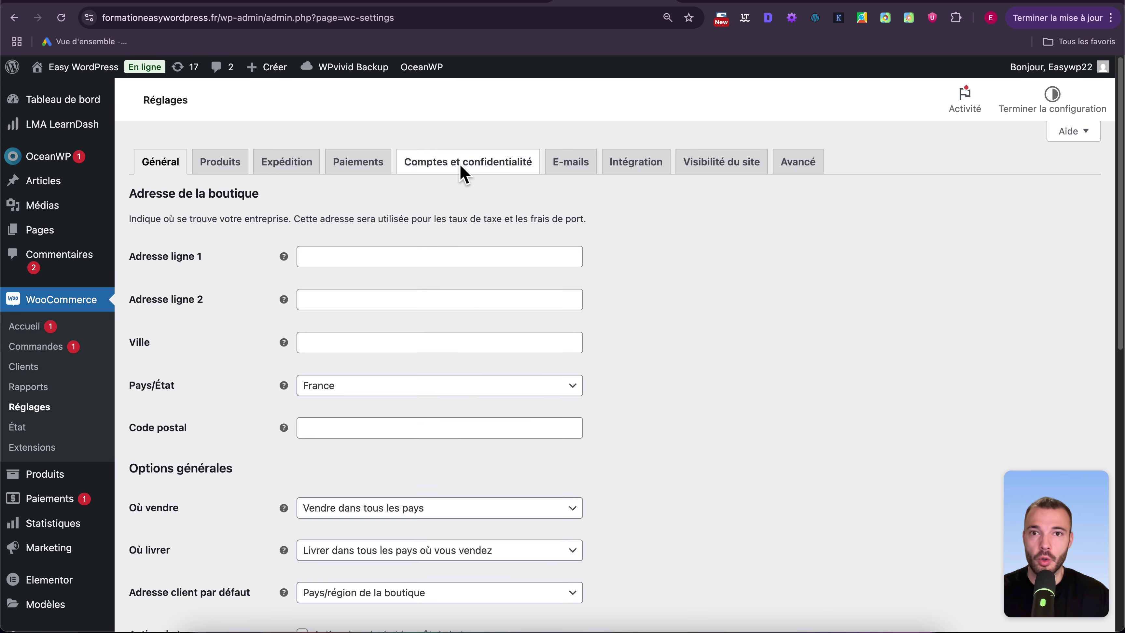
click(459, 163)
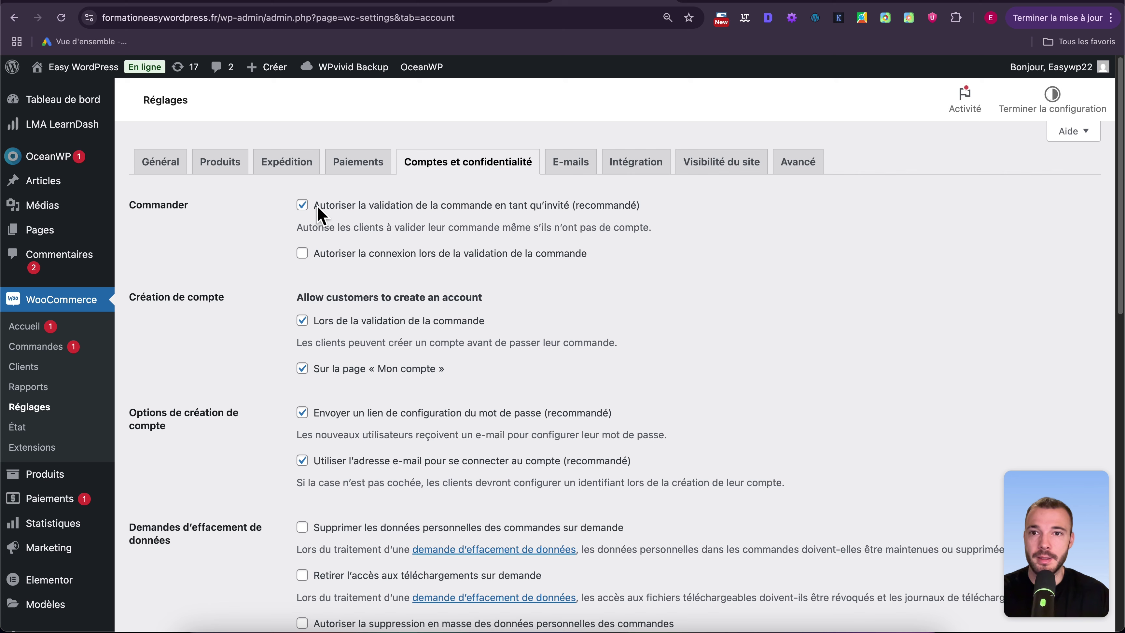
click(304, 208)
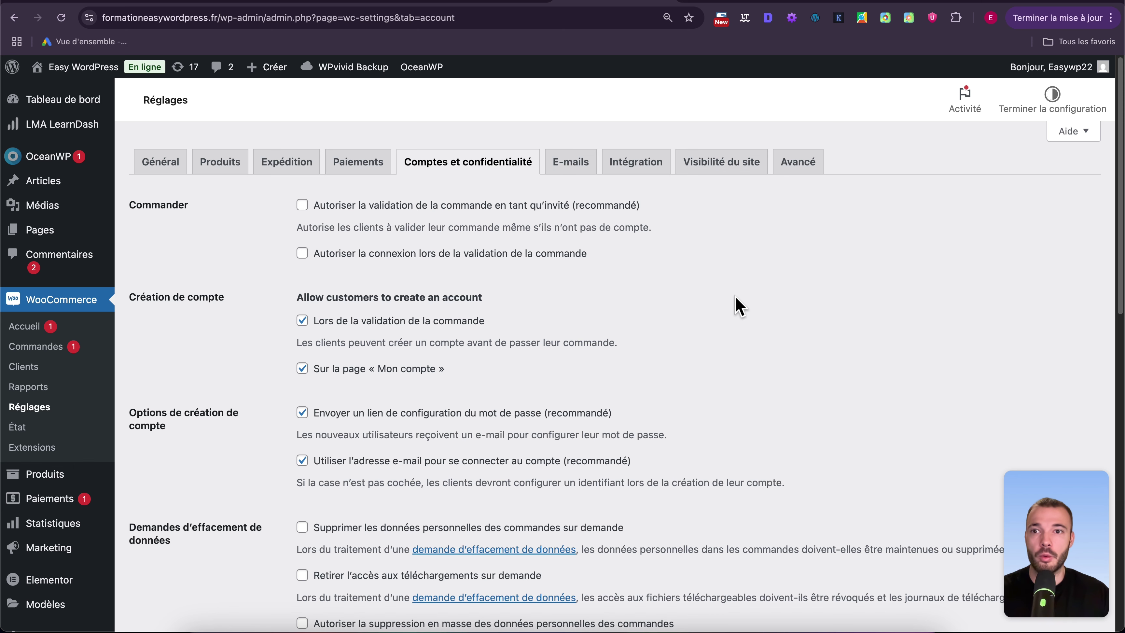
click(303, 254)
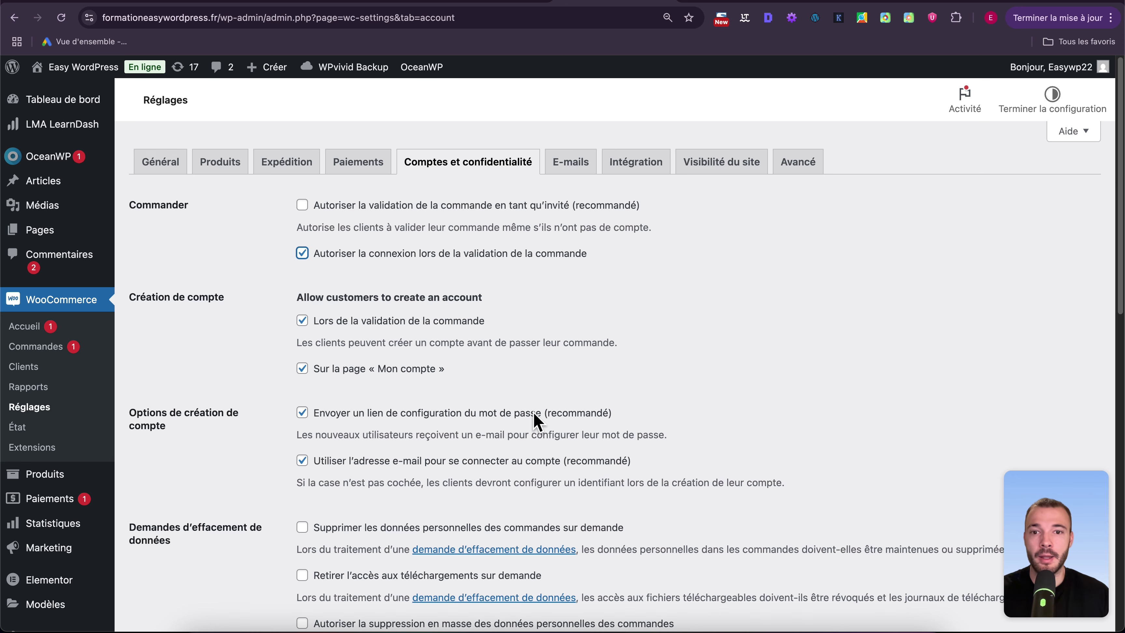
scroll(760, 371, down, 15)
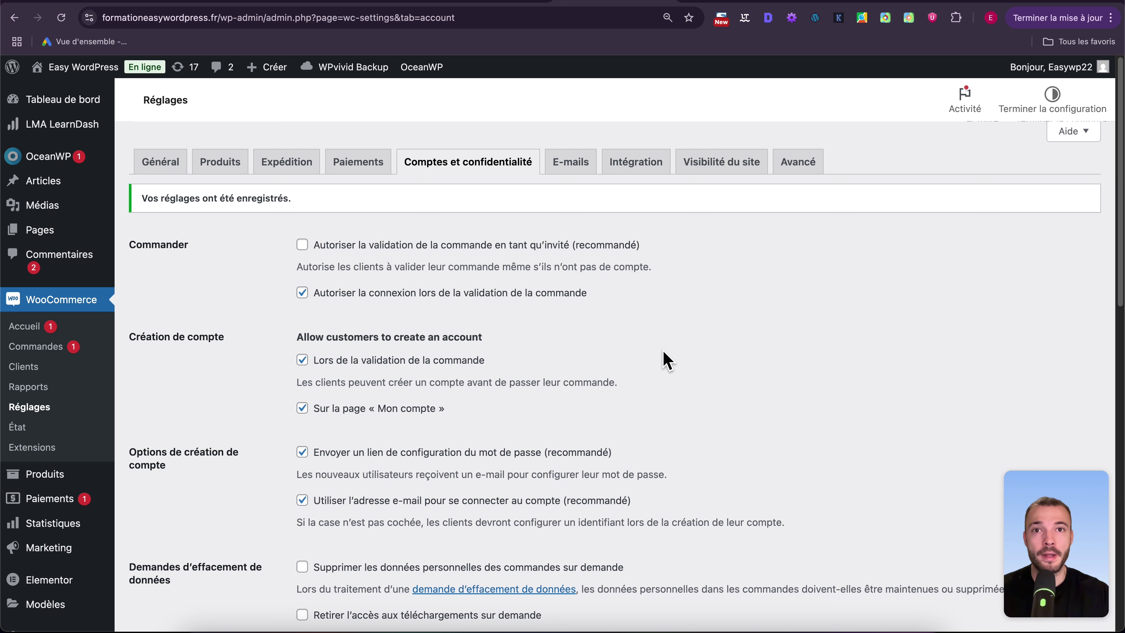
Create a new page titled "Page de vente formation WordPress".
mouse_move(80, 232)
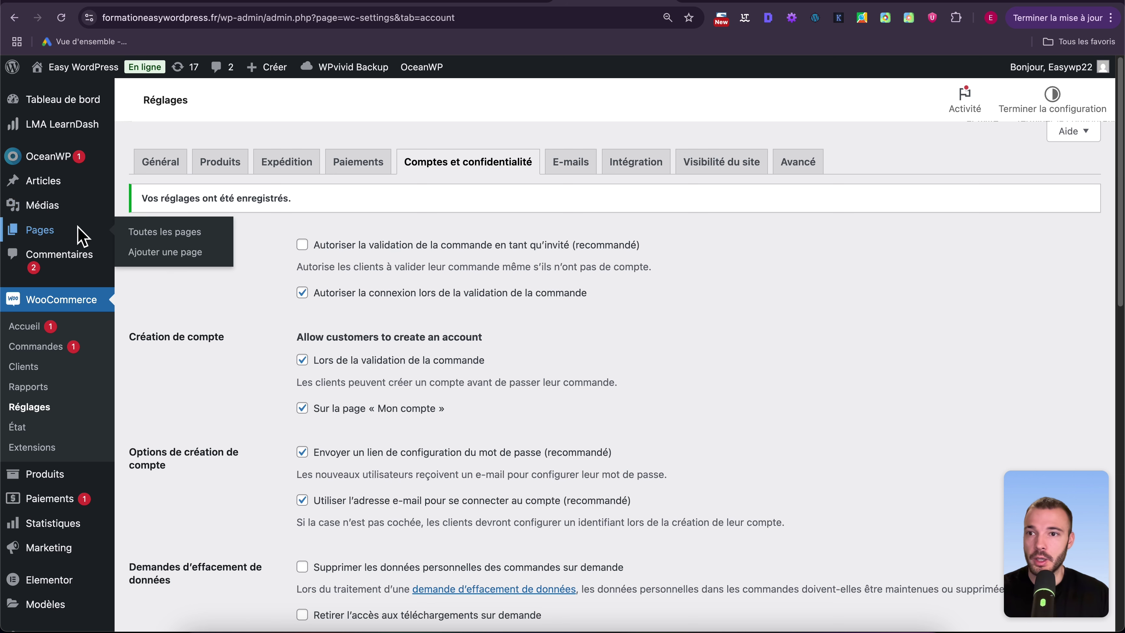
click(168, 254)
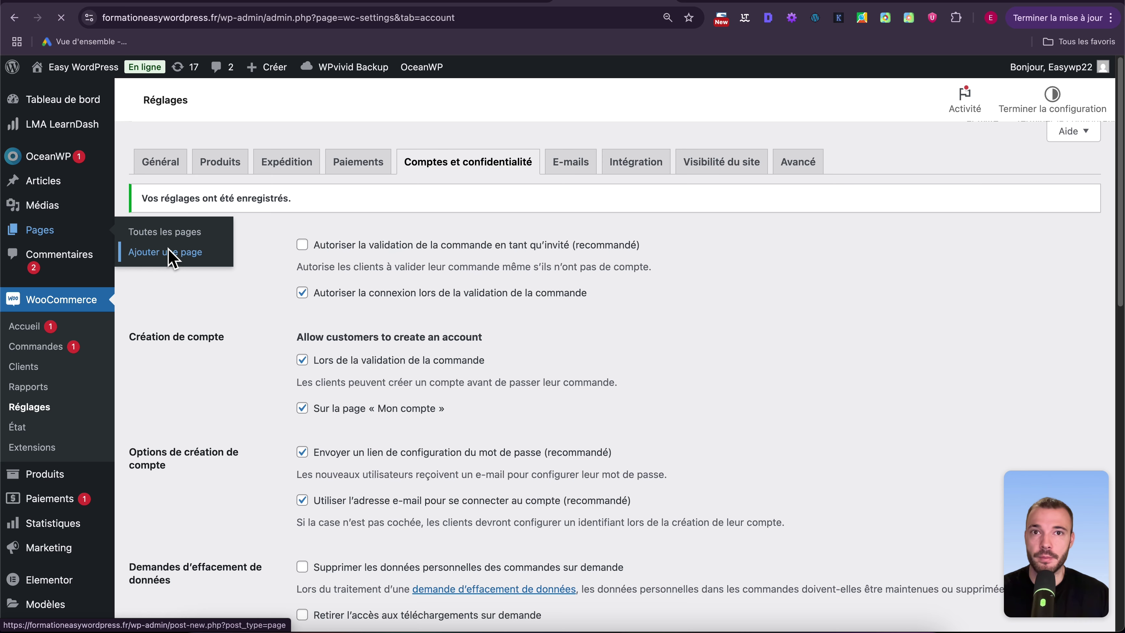
text(Page de vente)
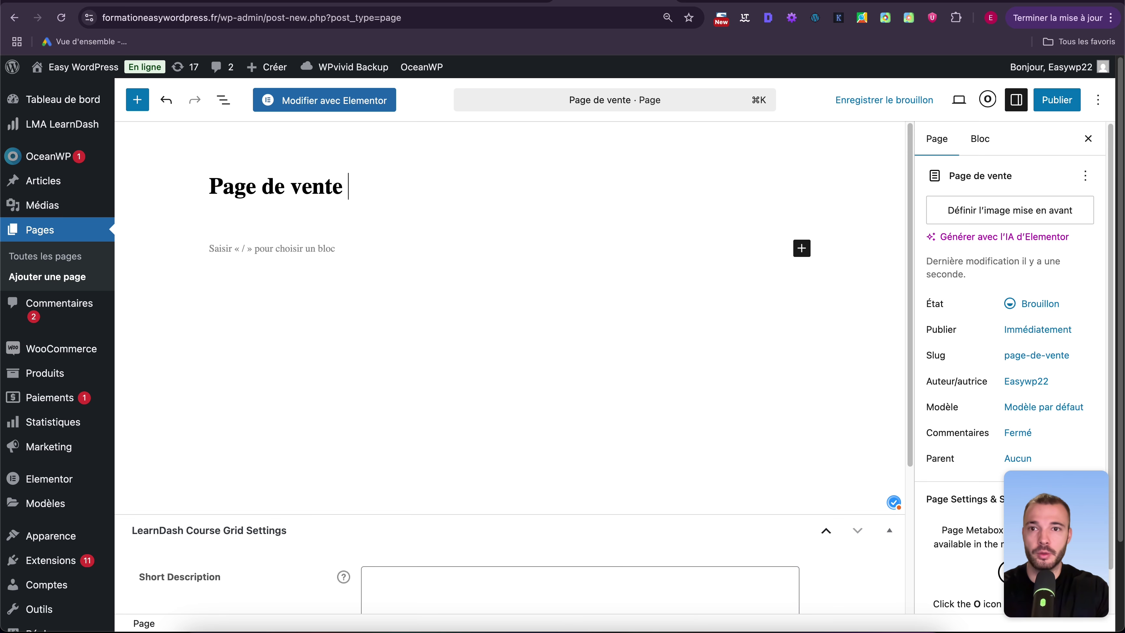
text( formation Word)
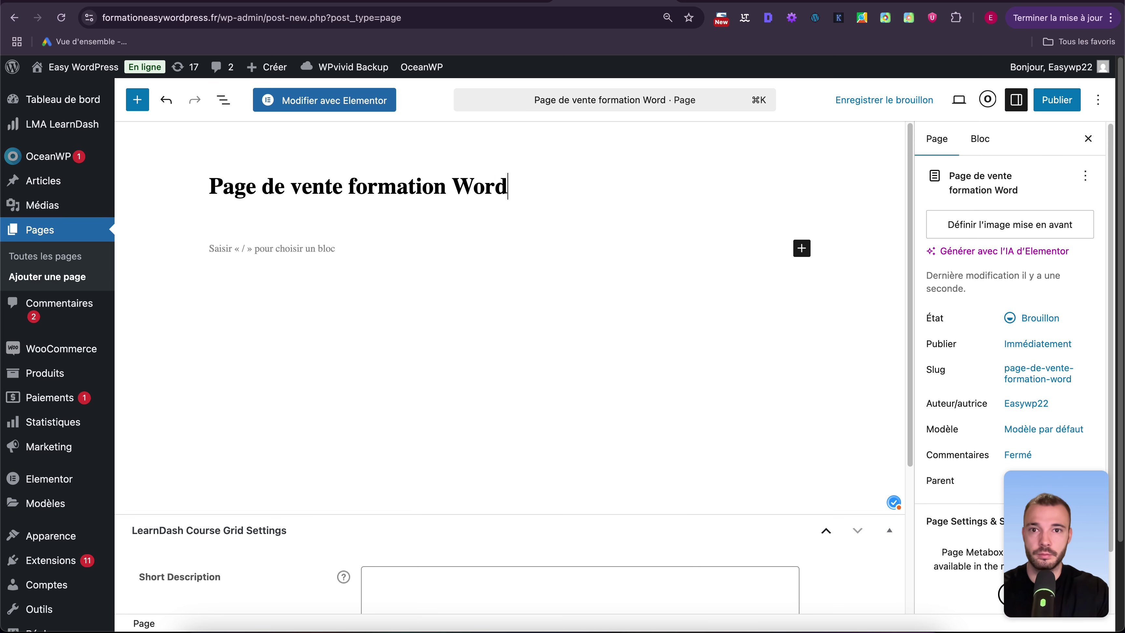
text(Press)
Disable the page title display in the OceanWP page settings and publish the page.
click(988, 101)
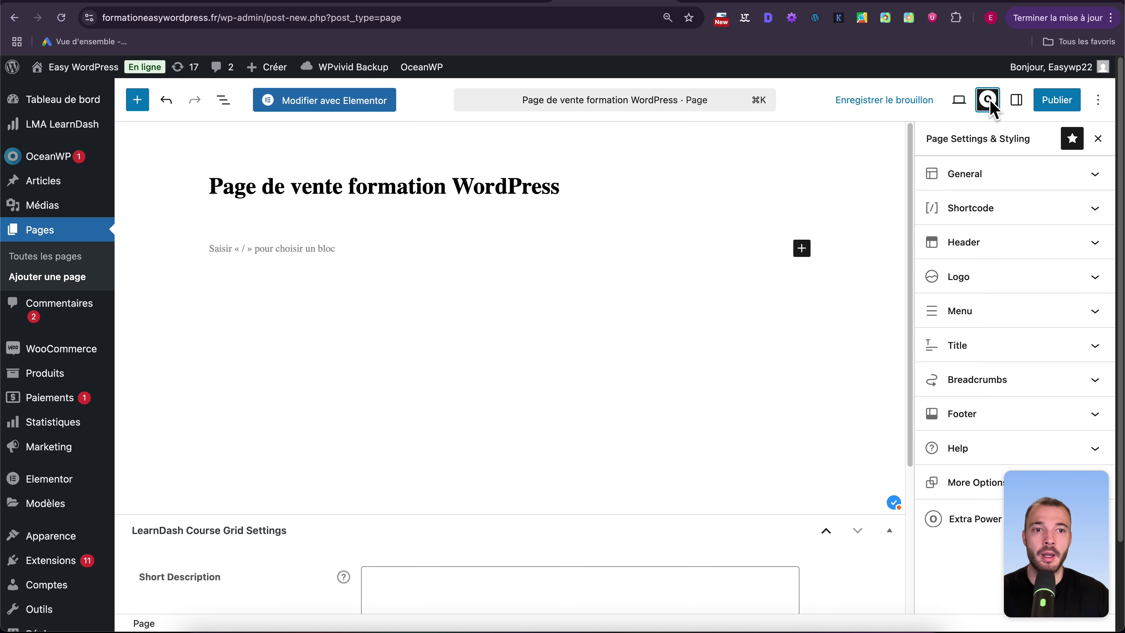
click(979, 345)
click(1065, 337)
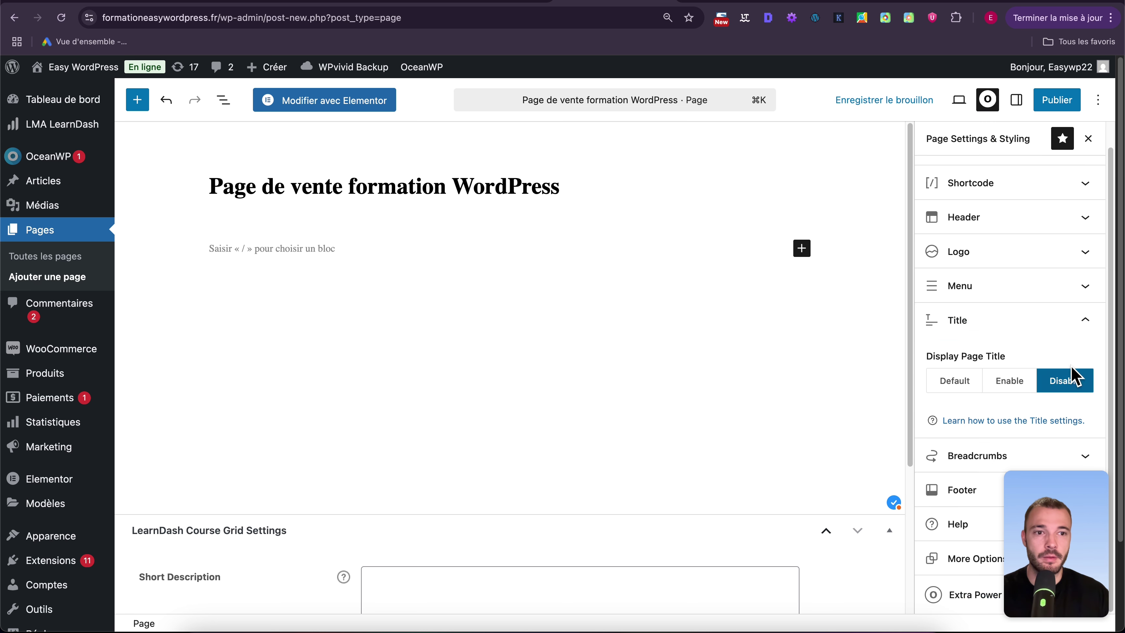
click(1063, 320)
click(1046, 104)
click(1046, 107)
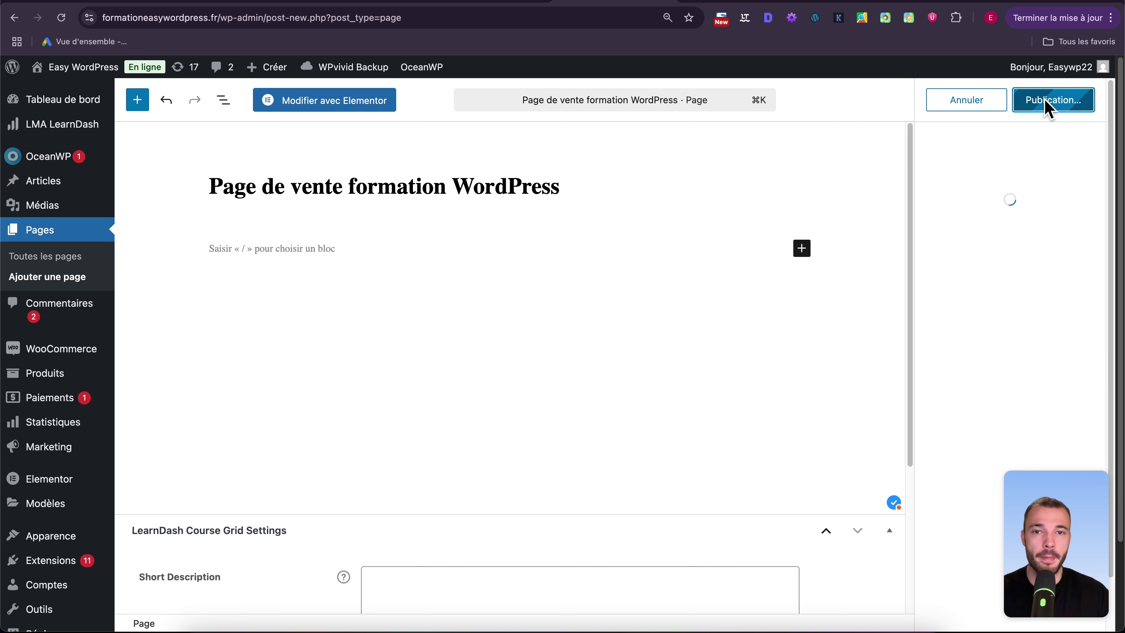
Edit the page with Elementor and add a "Titre" widget reading "Formation WordPress".
click(350, 107)
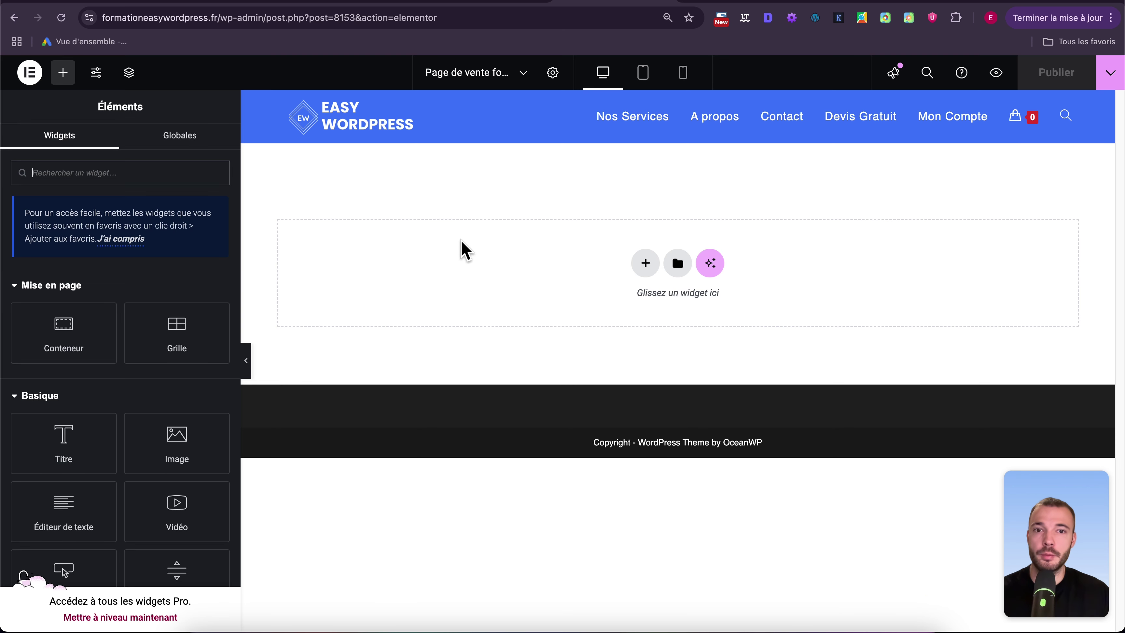
drag(53, 455, 731, 265)
triple_click(160, 247)
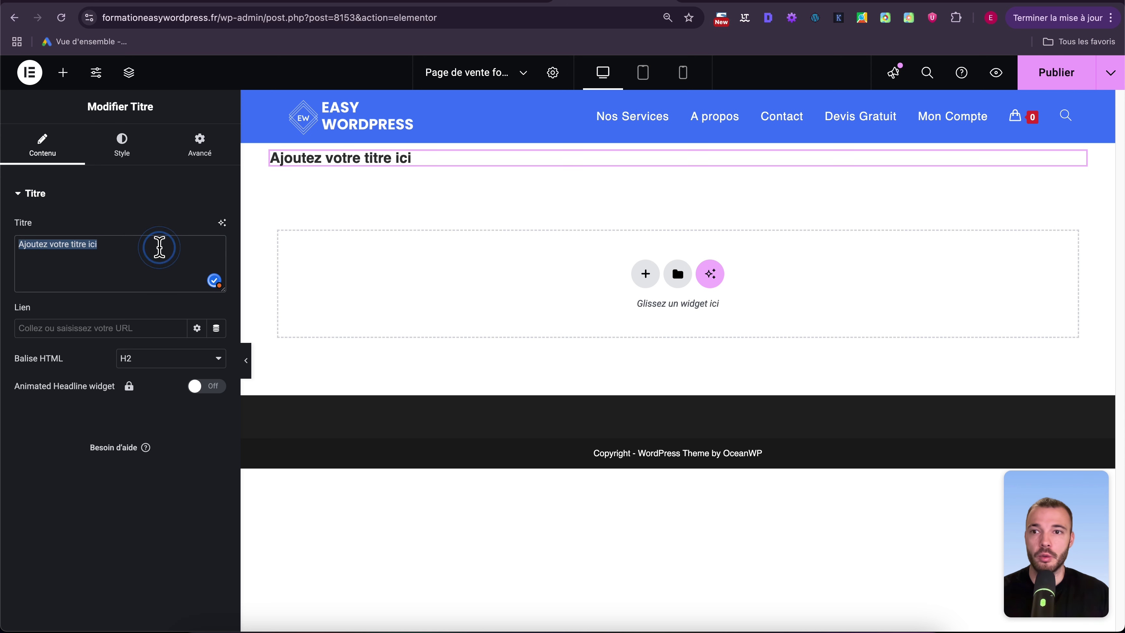
text(Forma)
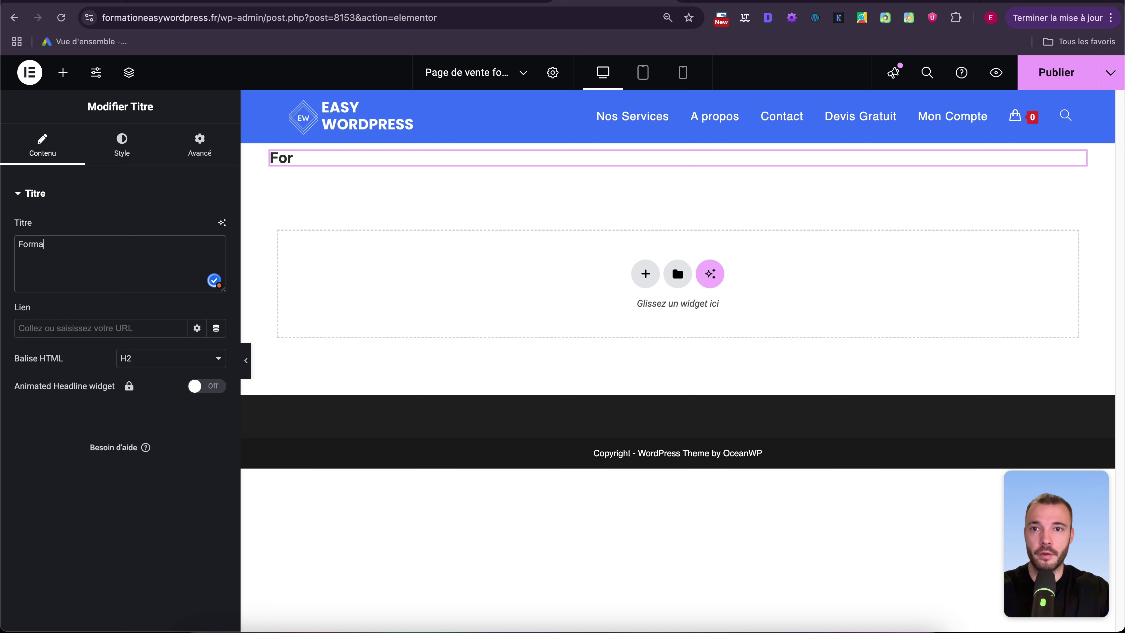
text(tion WordPress)
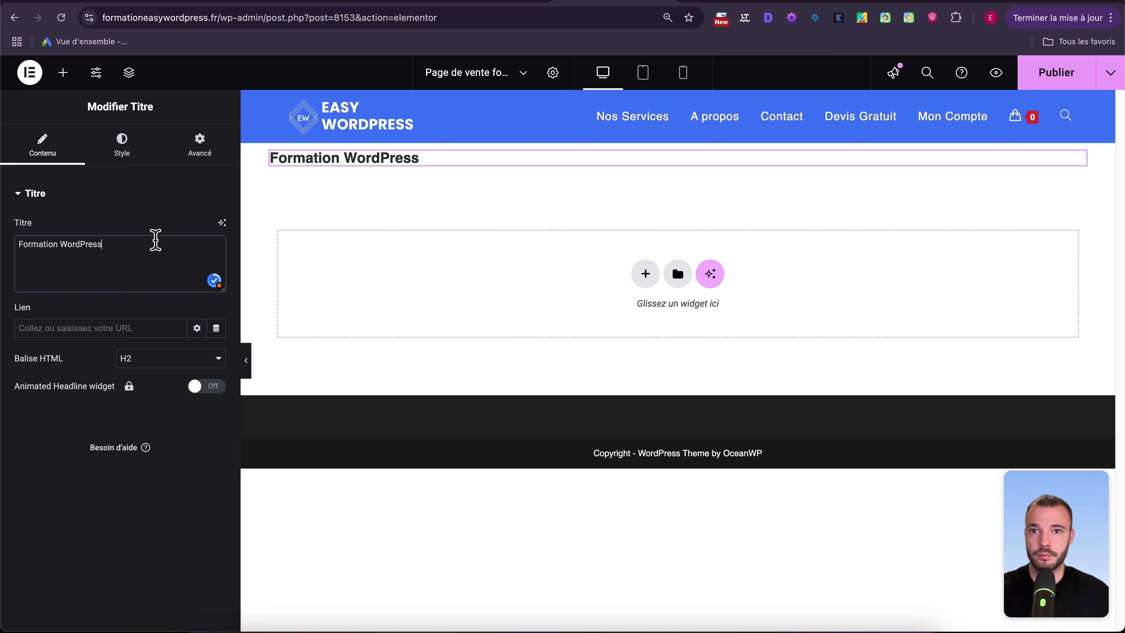
Centre the "Formation WordPress" heading, set its font size to 29 px, and return to the widget list.
click(150, 151)
click(178, 227)
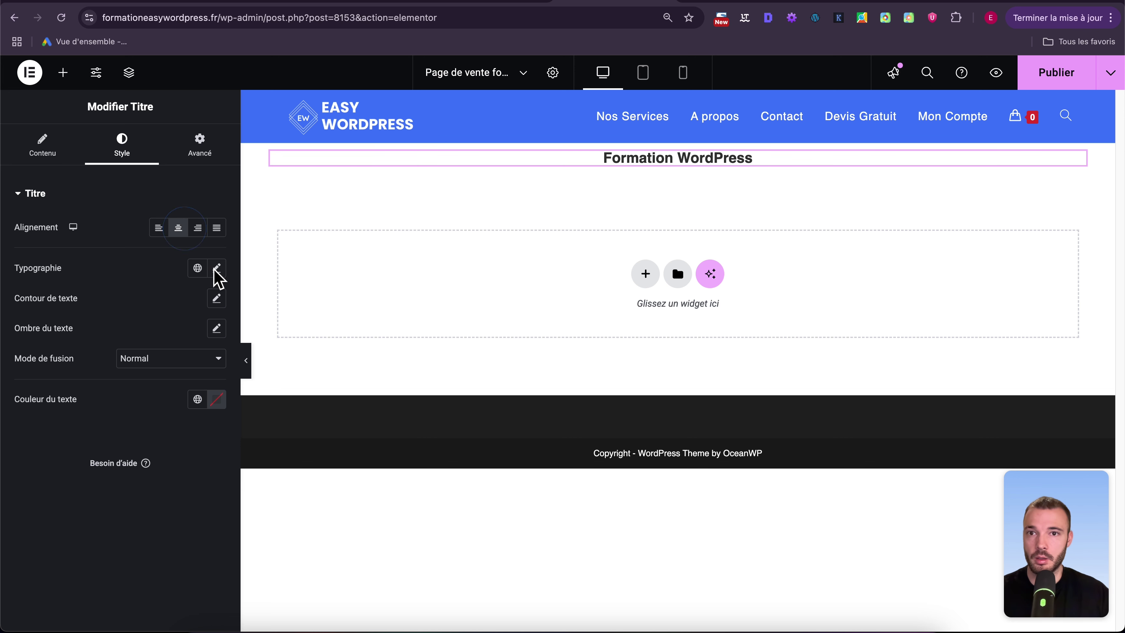
click(216, 272)
click(183, 377)
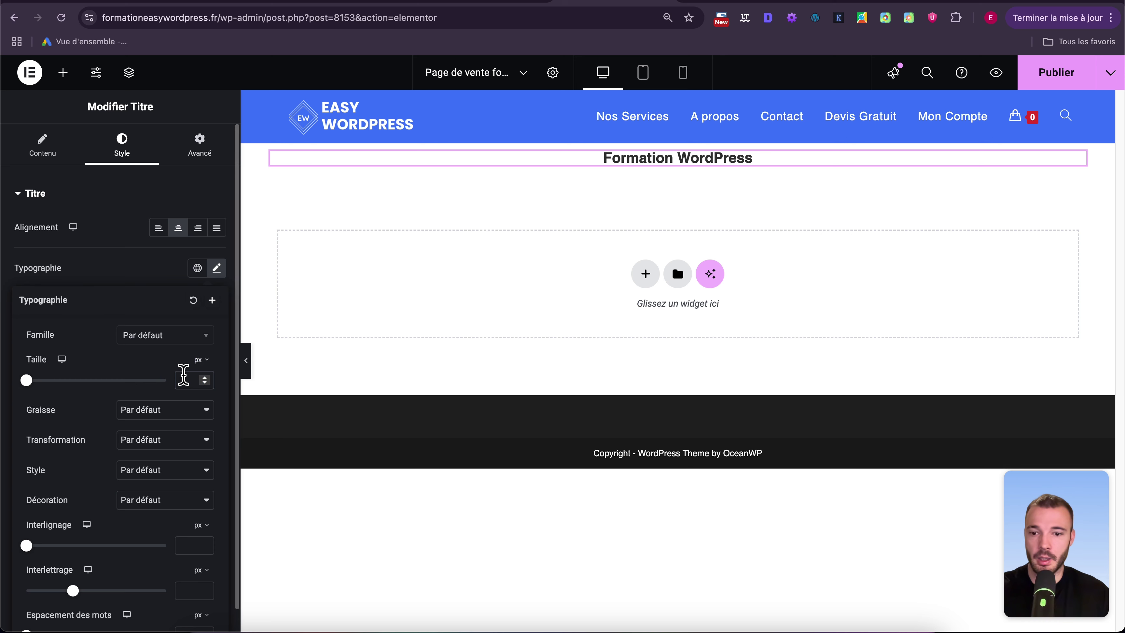
text(25)
click(206, 373)
click(205, 376)
click(205, 377)
click(205, 376)
click(205, 376)
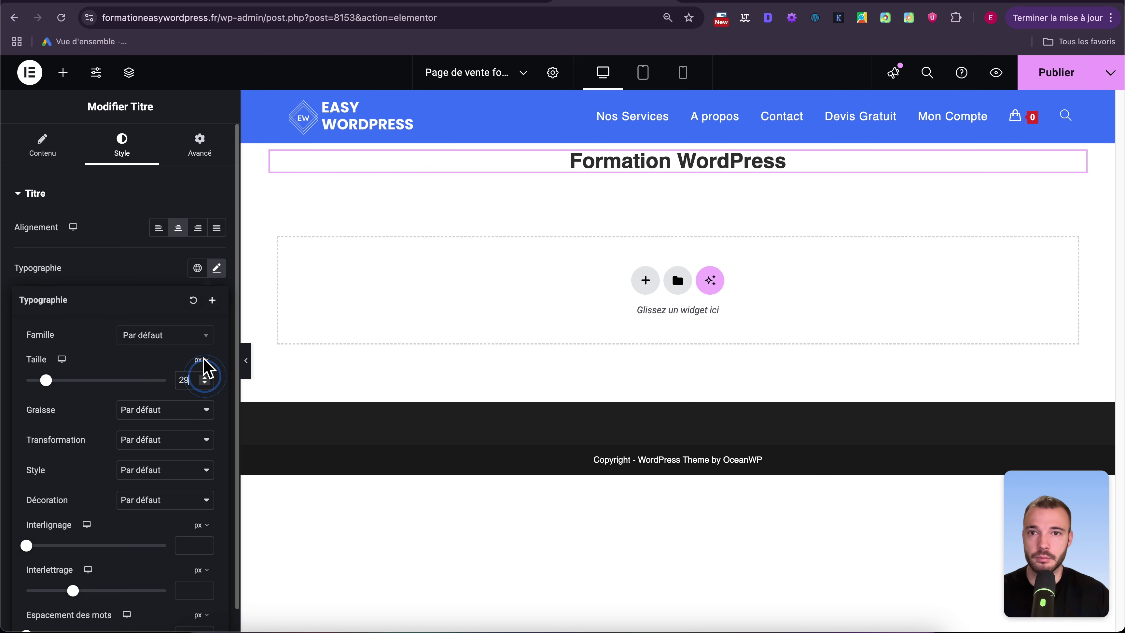
click(56, 151)
click(63, 73)
scroll(176, 382, down, 5)
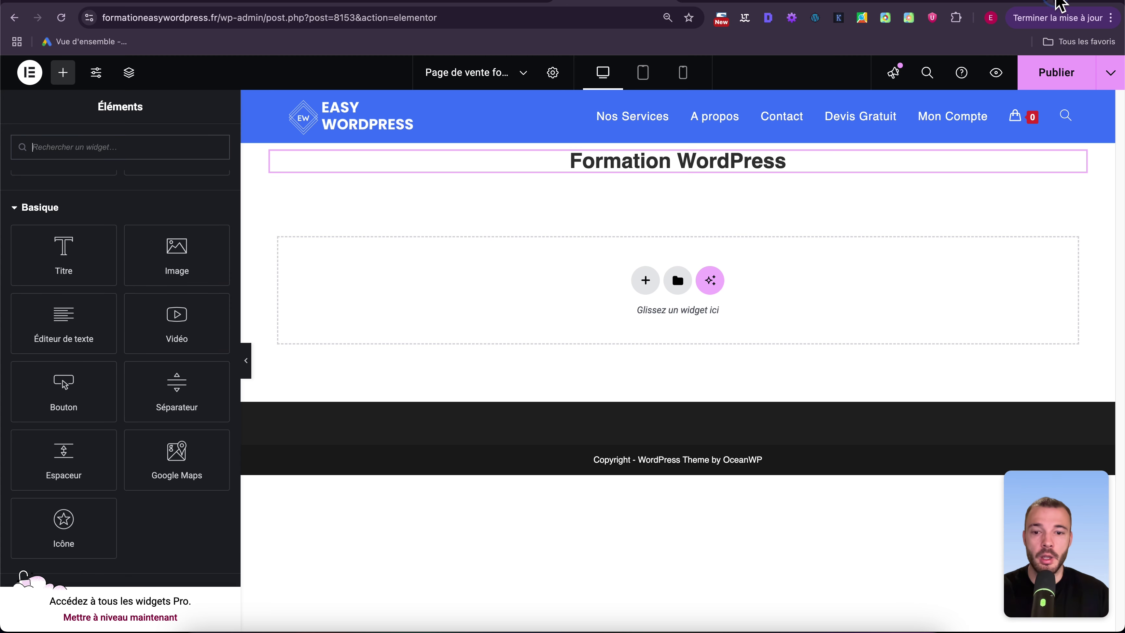
Open the example sales page at easywordpress.fr/sp/wordpress-mastery-copy-2 and examine its presentation sections, pricing offers and purchase buttons.
click(1057, 1)
text(easywordpress.fr/hostinger)
click(289, 14)
double_click(201, 13)
text(sp)
key(Return)
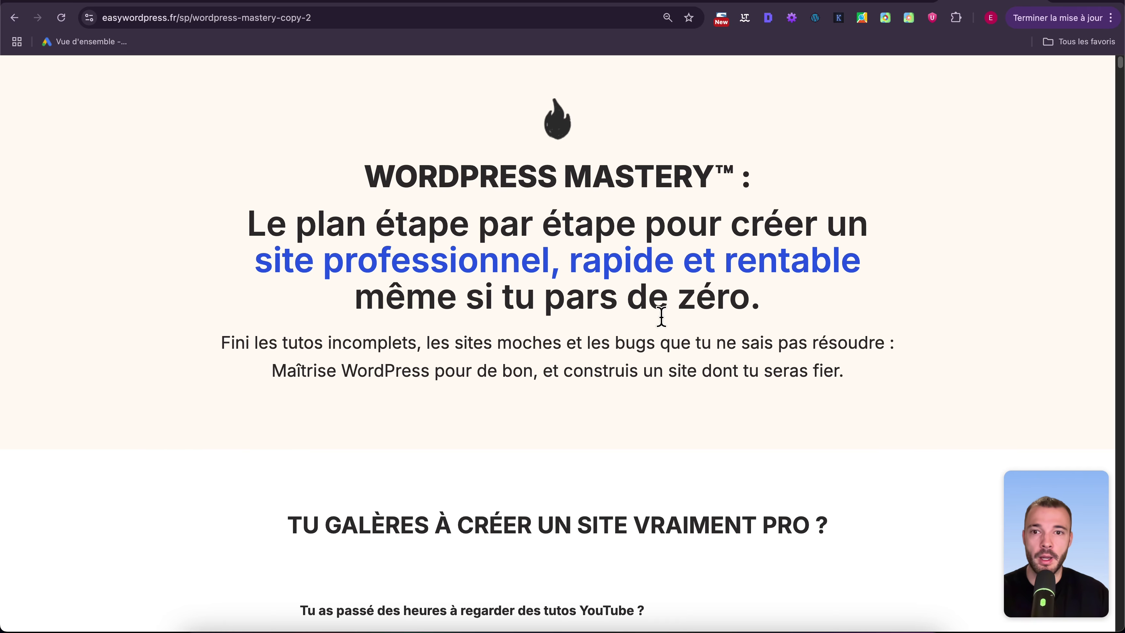
scroll(728, 334, down, 5)
drag(1120, 81, 1118, 160)
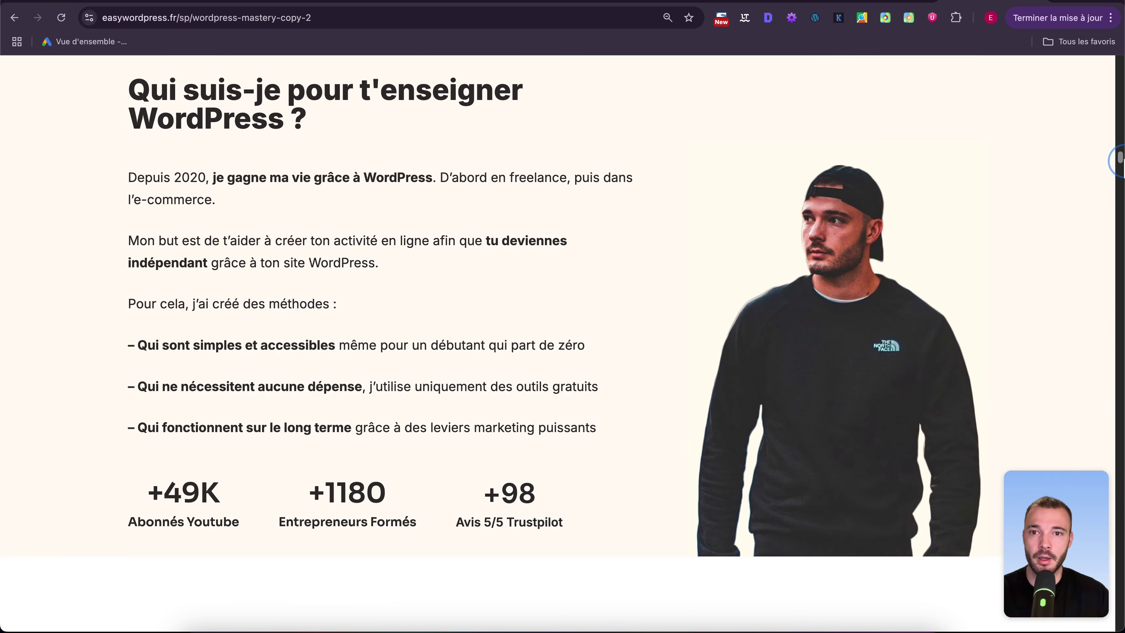
scroll(635, 289, up, 1)
drag(1120, 164, 1119, 441)
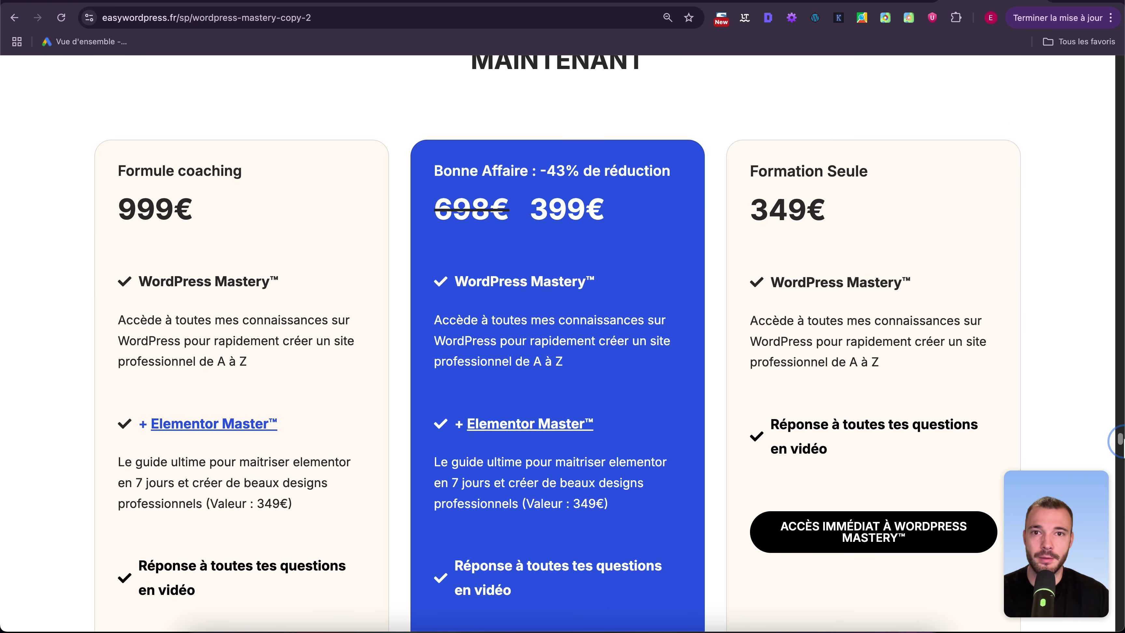
scroll(1071, 257, down, 2)
scroll(917, 442, down, 4)
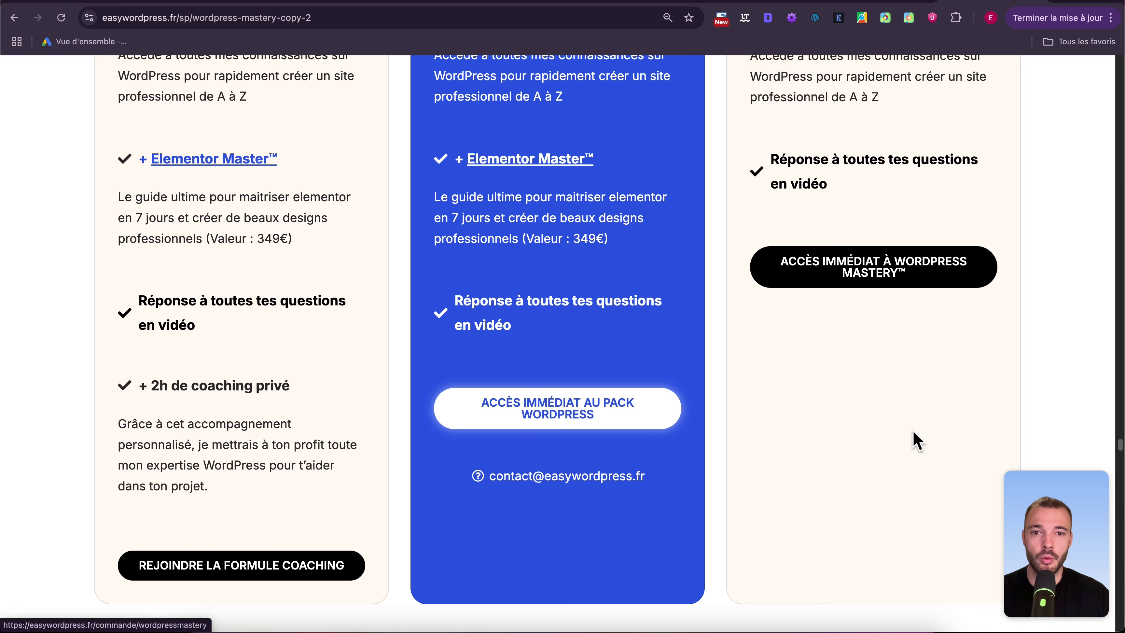
scroll(899, 470, up, 4)
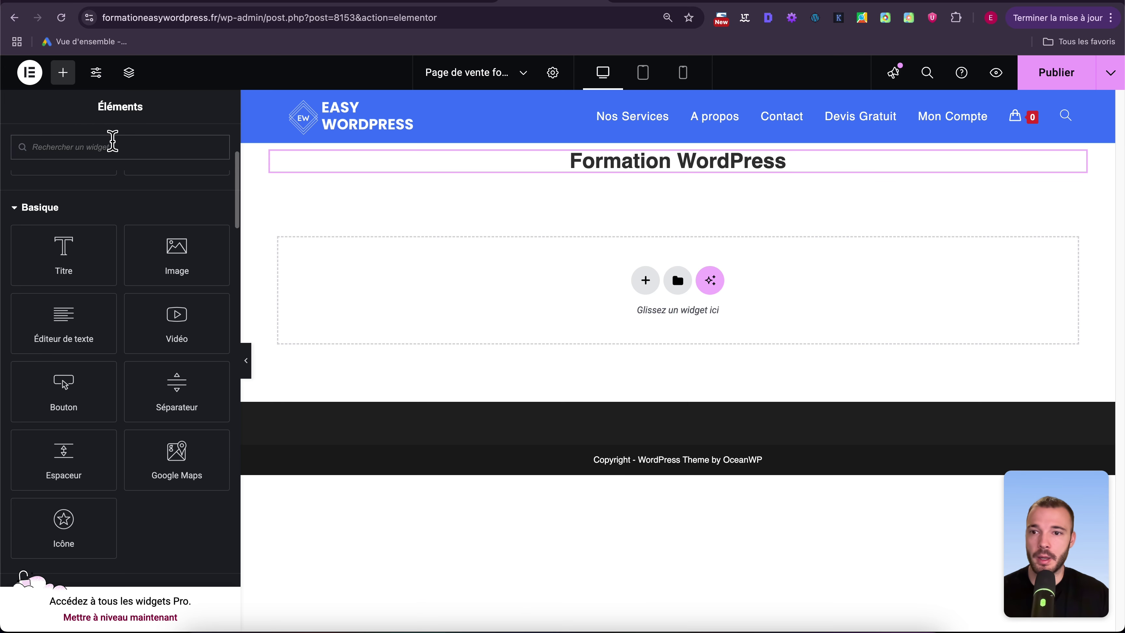
Add a button below the heading with the text "Rejoindre le programme" and the link "/commander".
drag(64, 390, 613, 168)
triple_click(178, 259)
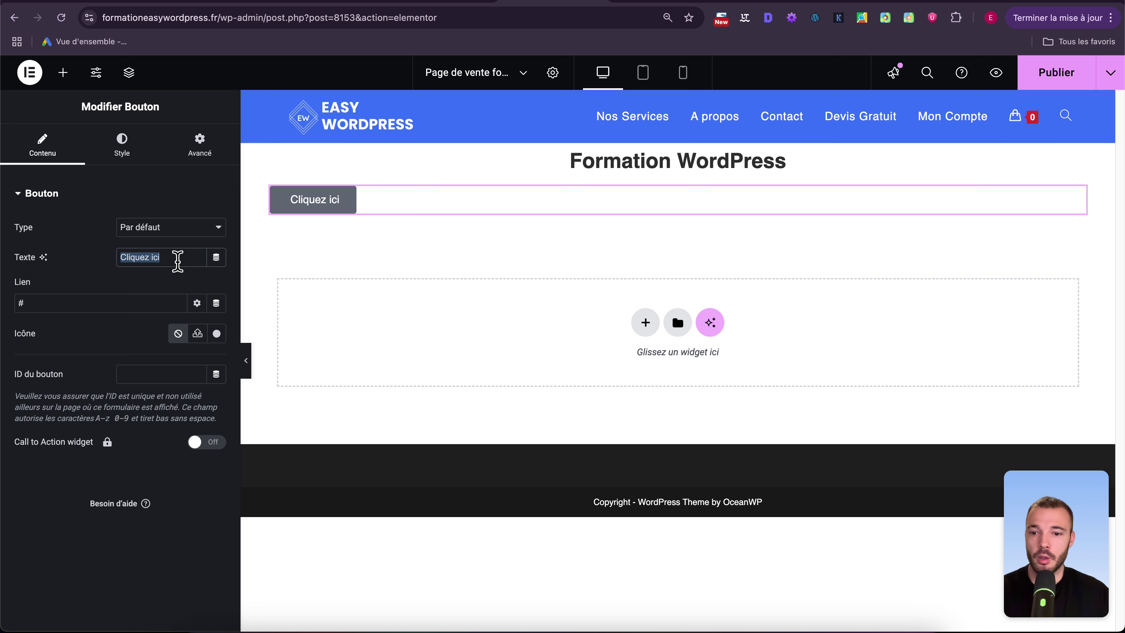
text(Rejoind)
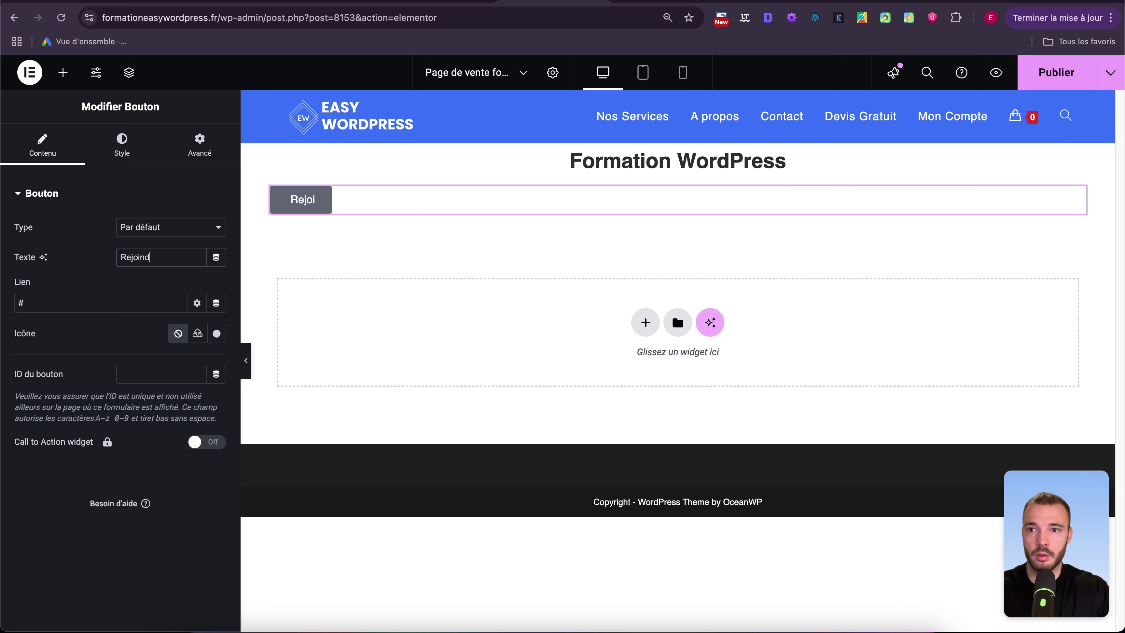
text(re le programme)
triple_click(121, 303)
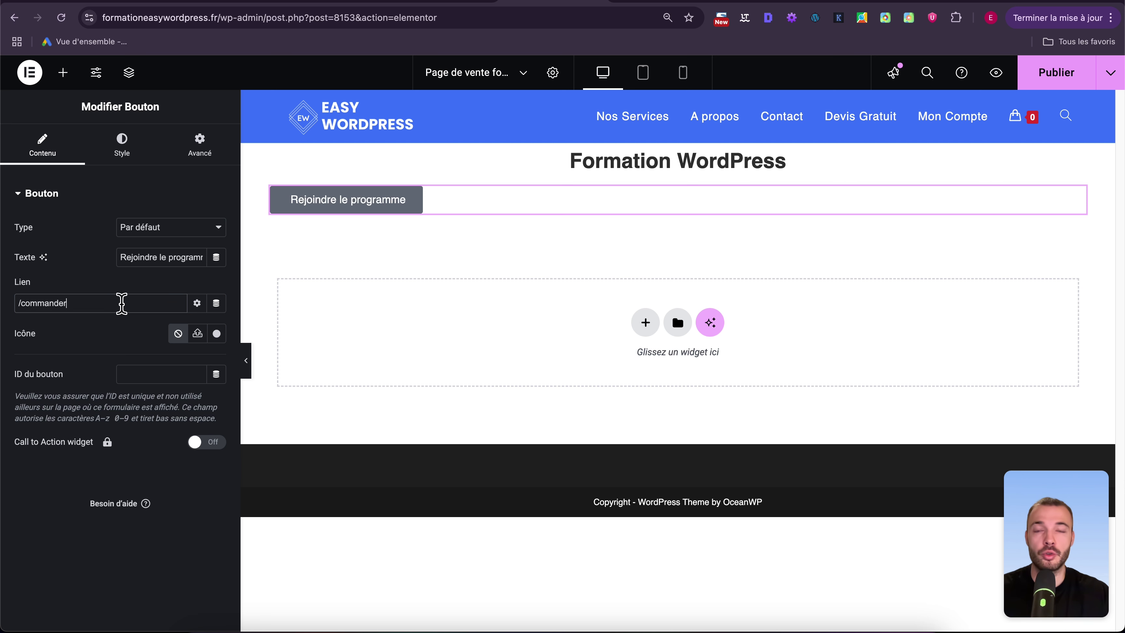
drag(67, 303, 22, 303)
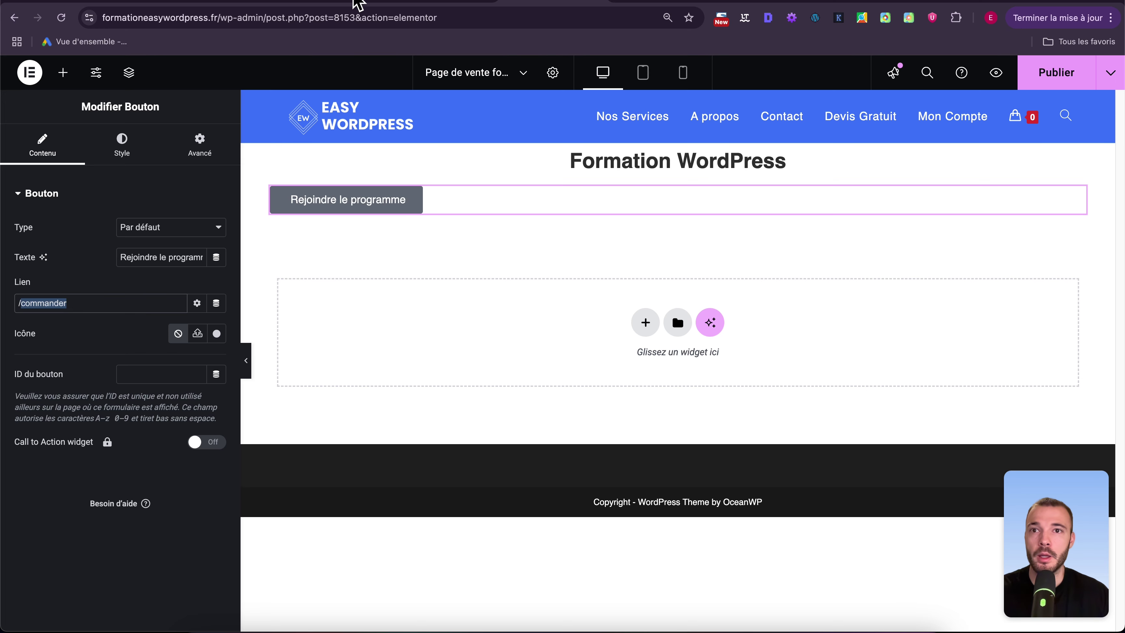
Look through the WordPress pages list for the page assigned as the WooCommerce checkout page.
click(357, 3)
scroll(204, 191, down, 2)
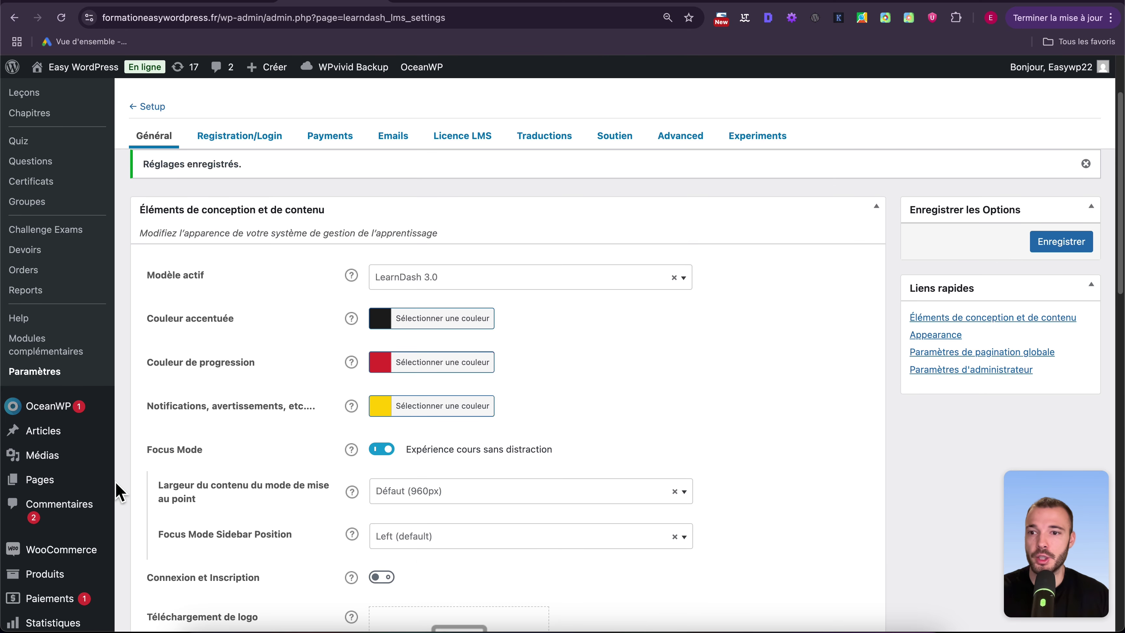
mouse_move(113, 487)
click(160, 483)
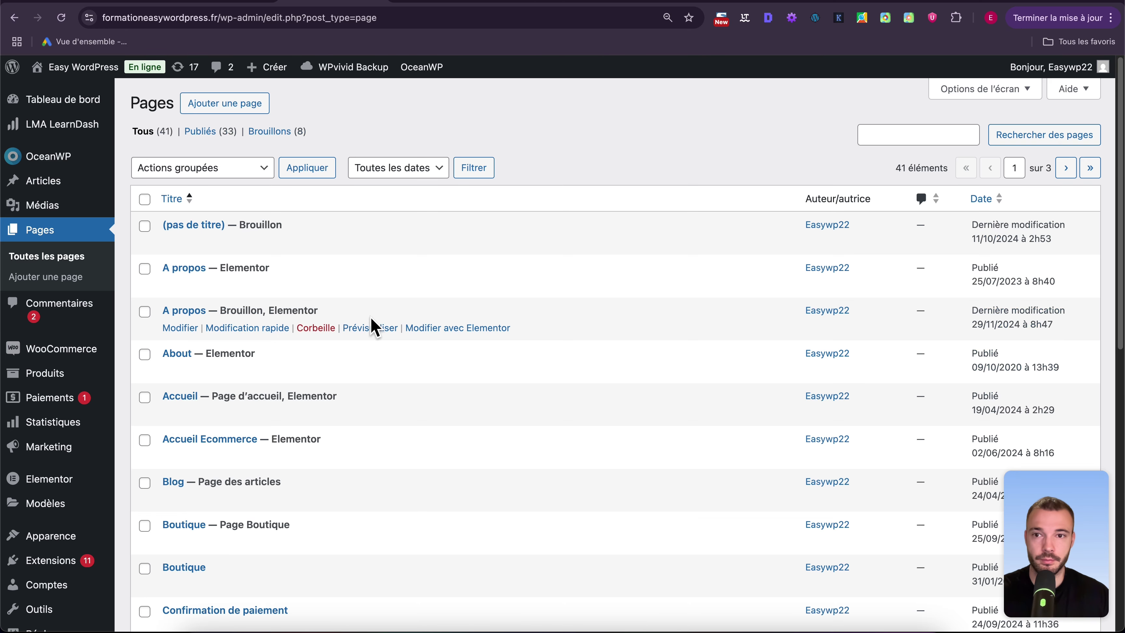
scroll(620, 310, down, 3)
scroll(637, 292, down, 10)
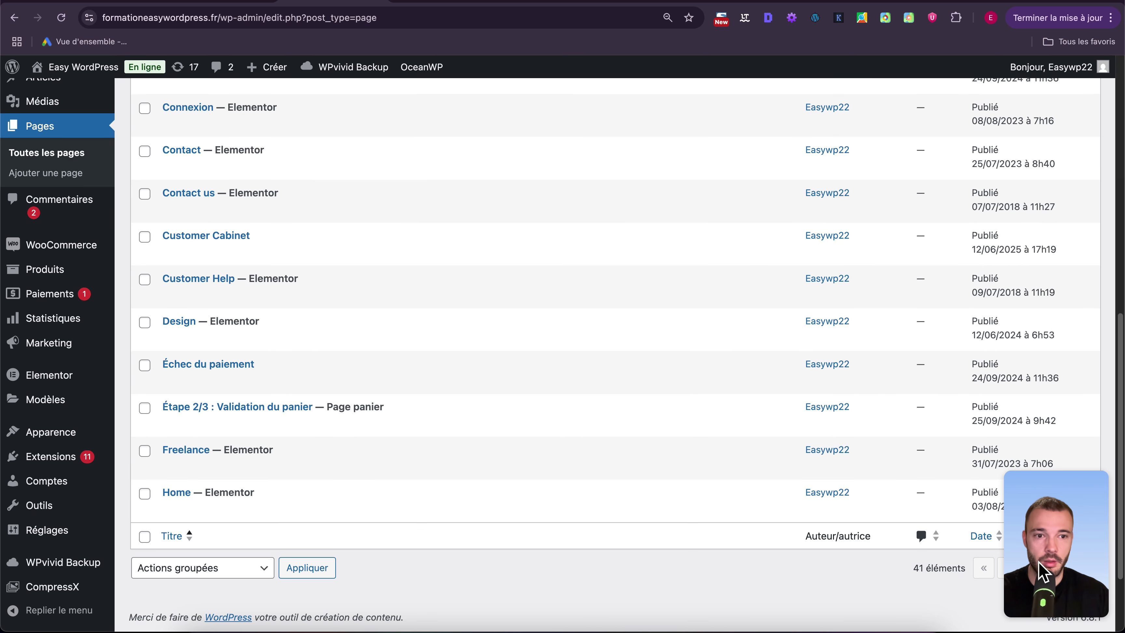
click(1066, 568)
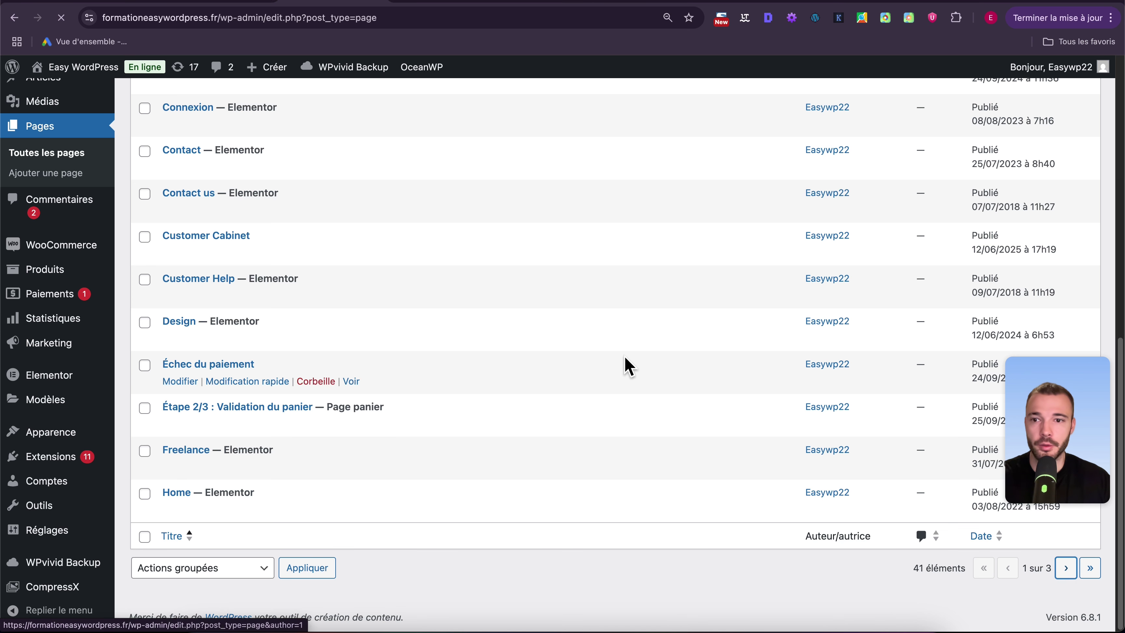
scroll(591, 301, down, 2)
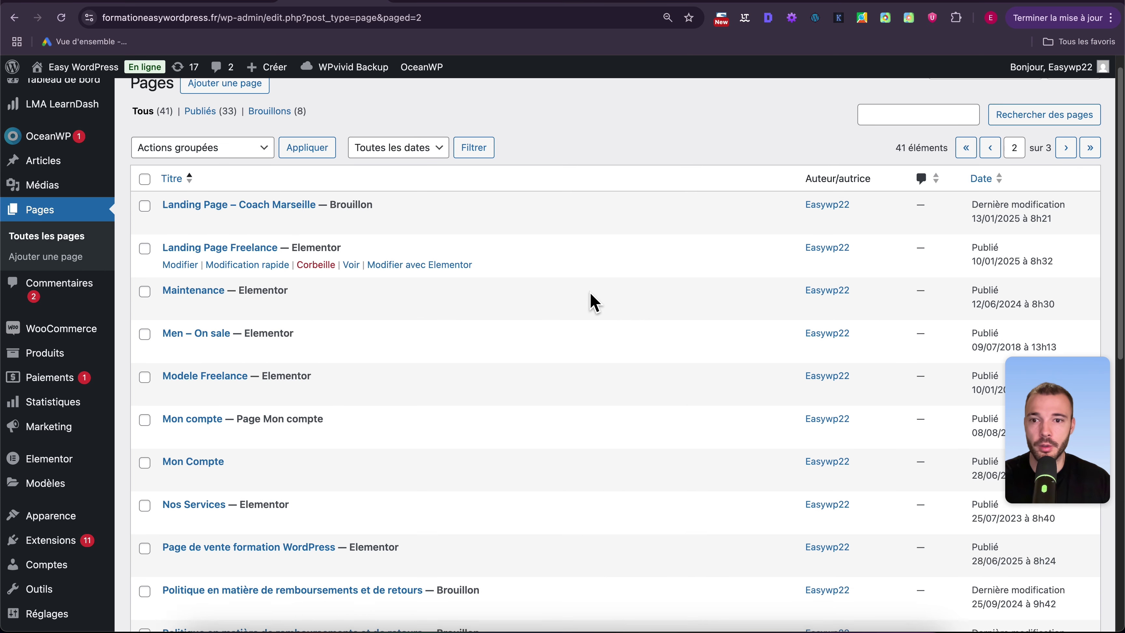
scroll(591, 301, down, 10)
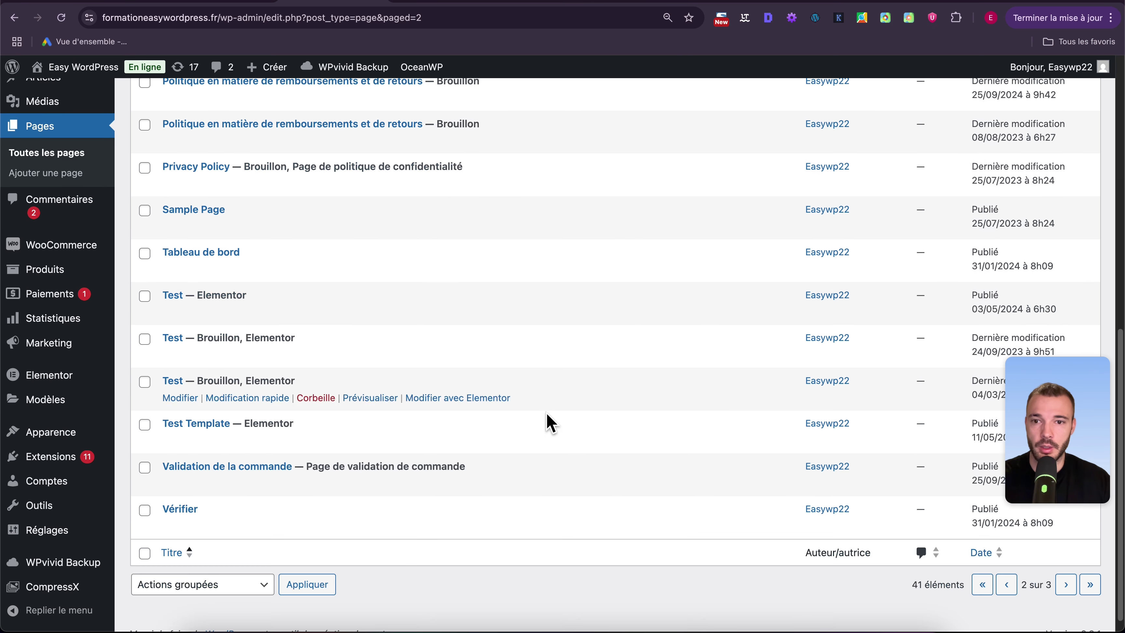
drag(306, 471, 490, 472)
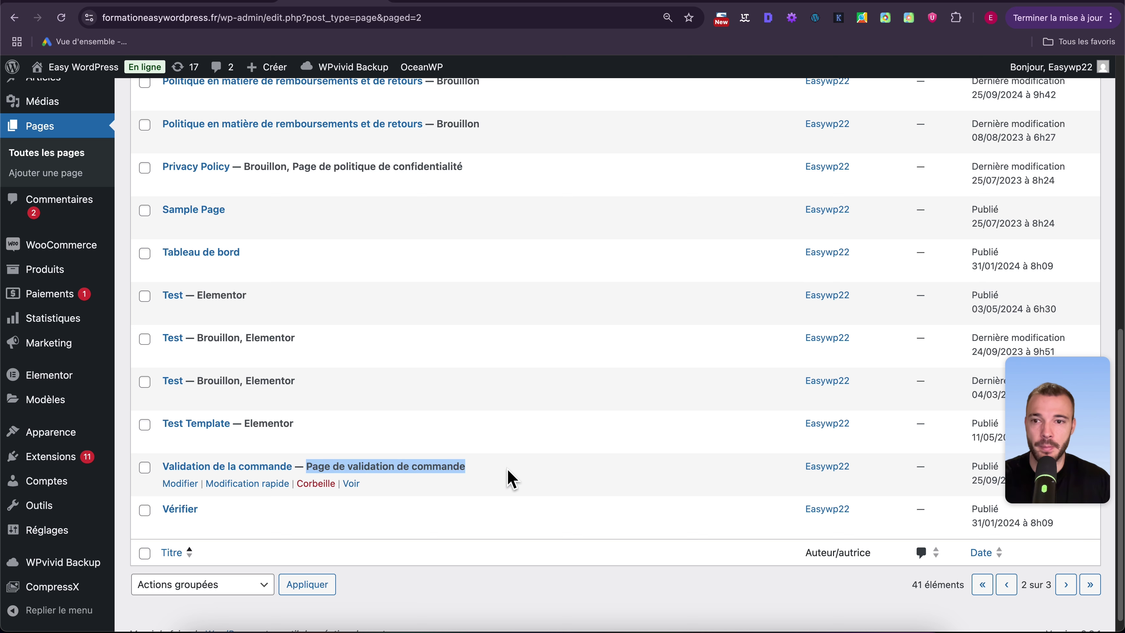
click(509, 477)
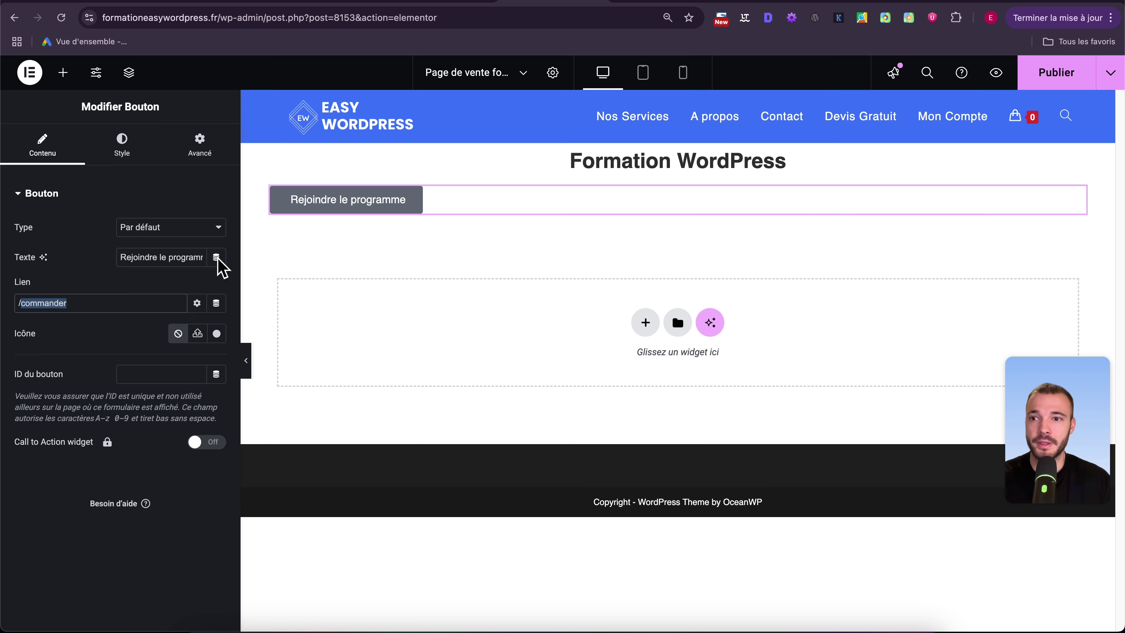
Append "?add-to-cart=" to the button's "/commander" link and copy the ID of the published "Formation WordPress" product from the WooCommerce product list.
click(124, 306)
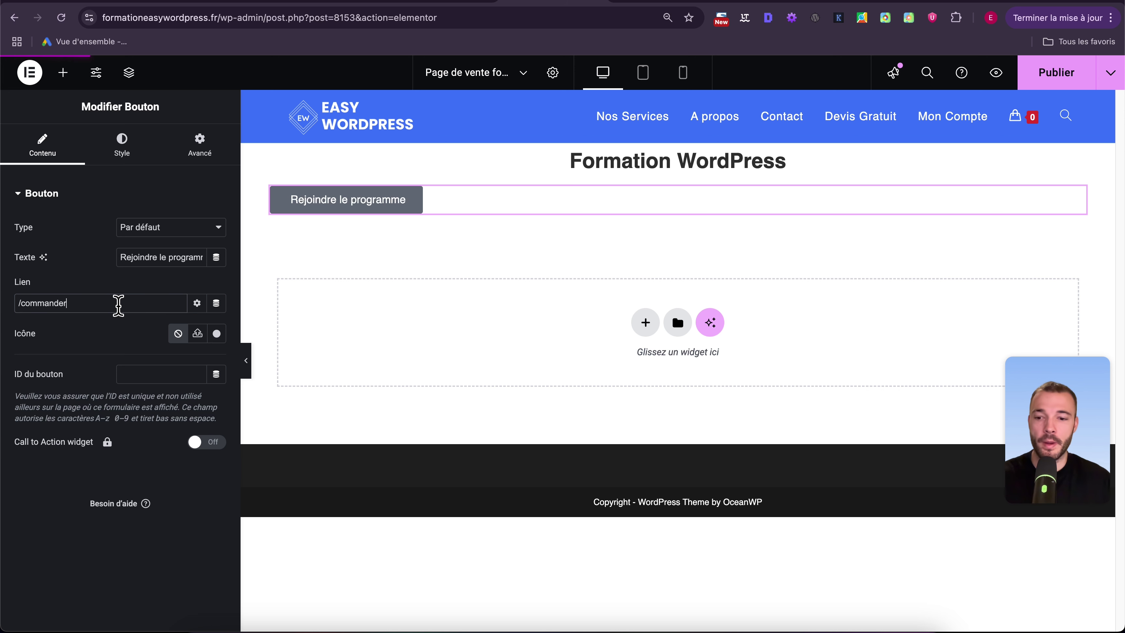
text(?add-to-cart=)
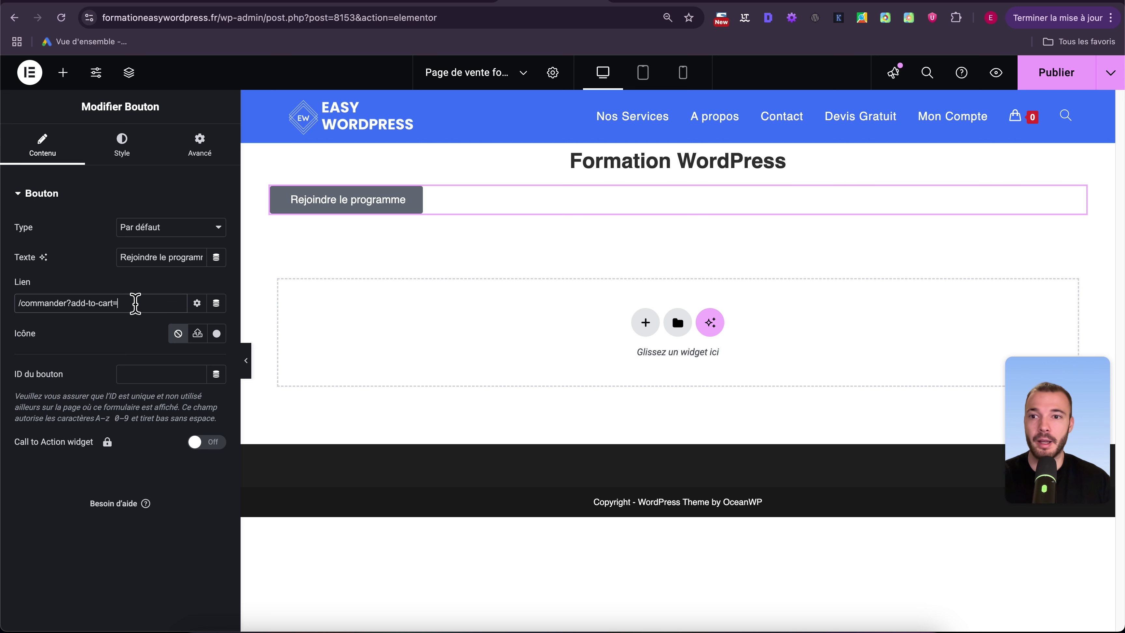
click(340, 4)
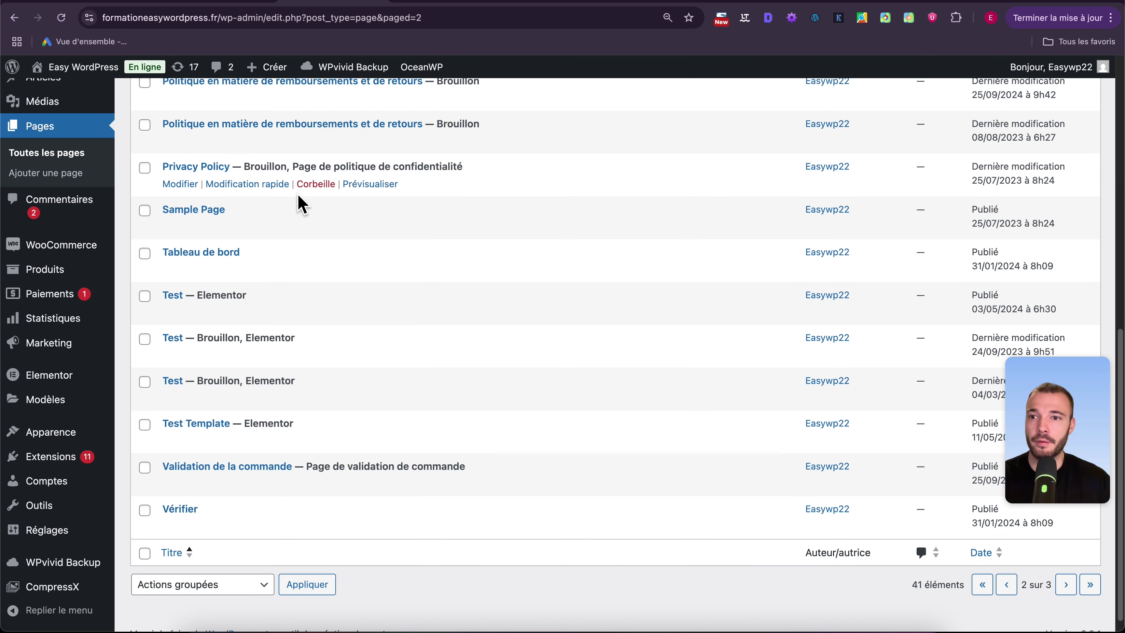
mouse_move(77, 269)
click(159, 272)
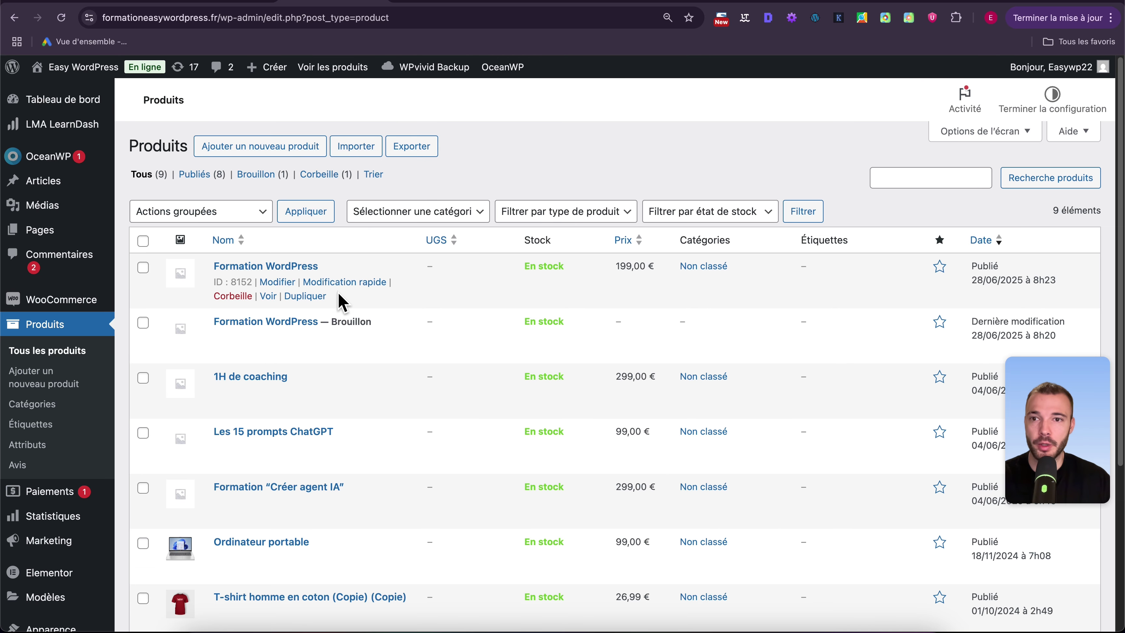
double_click(243, 282)
key(super+c)
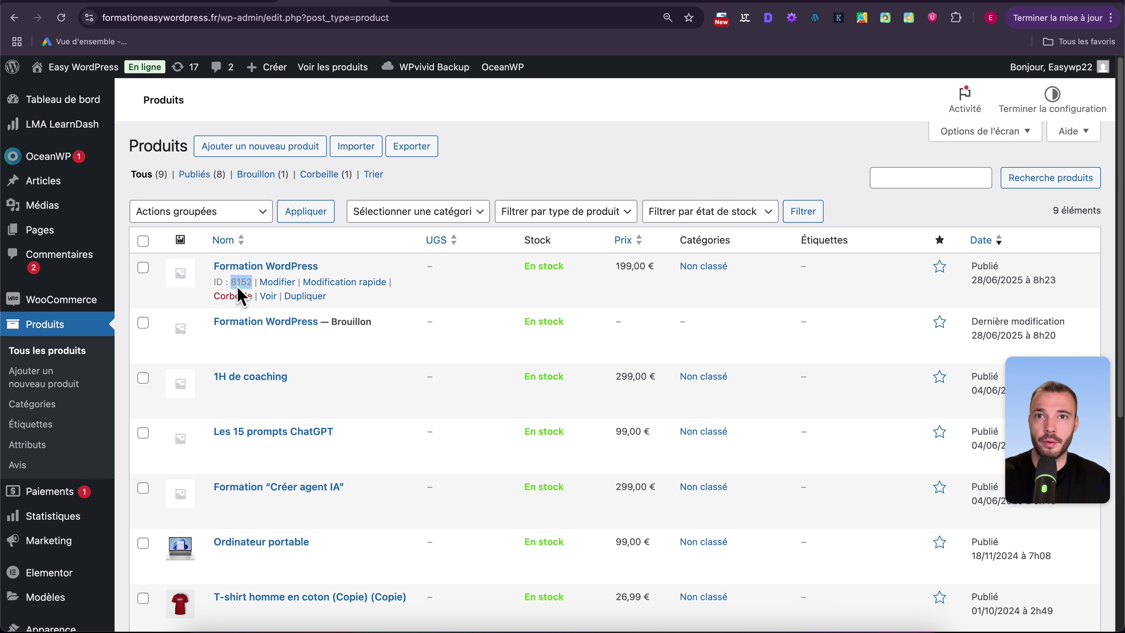
Complete the button's add-to-cart link with the product ID 8152 and save the sales page.
click(524, 5)
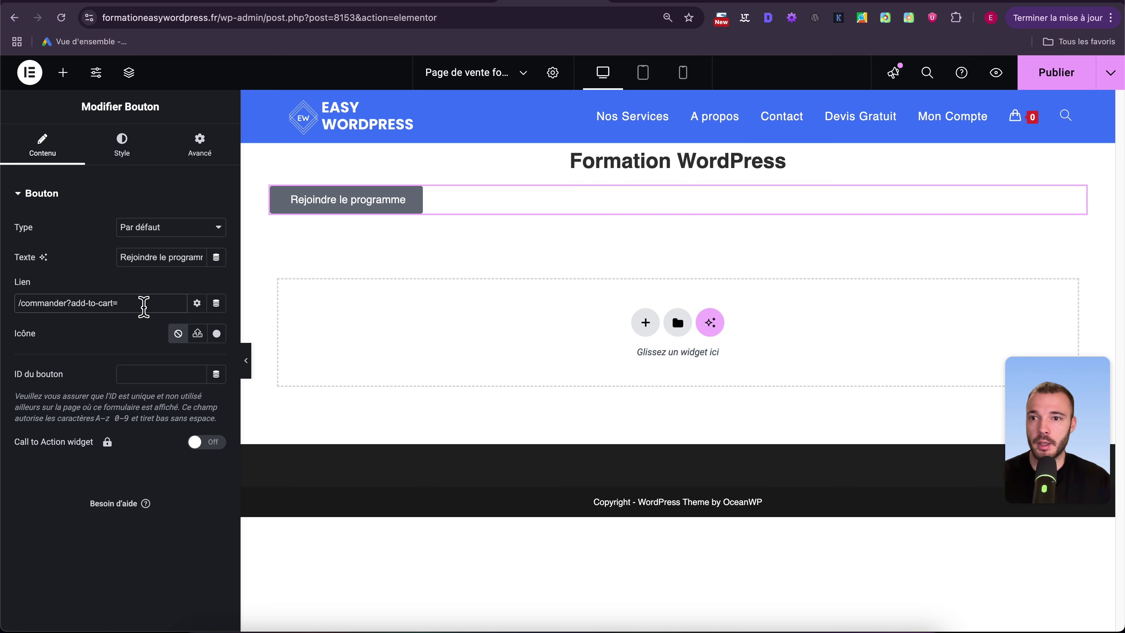
key(super+v)
key(super+s)
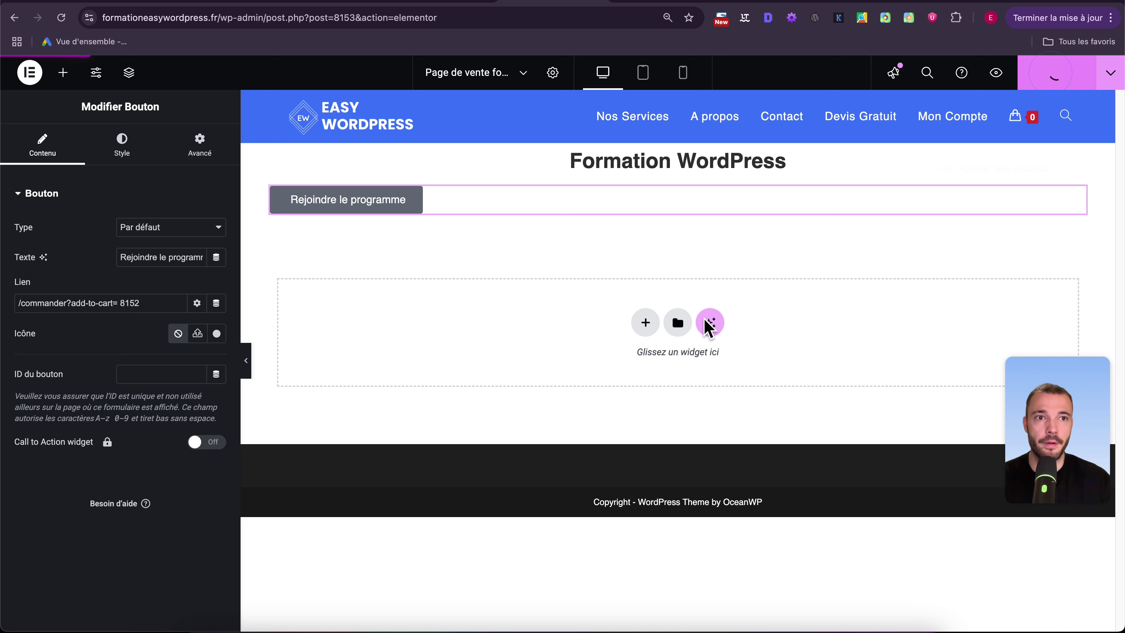
Preview the sales page, follow its "Rejoindre le programme" button and check the order summary and billing form on the checkout page.
click(997, 76)
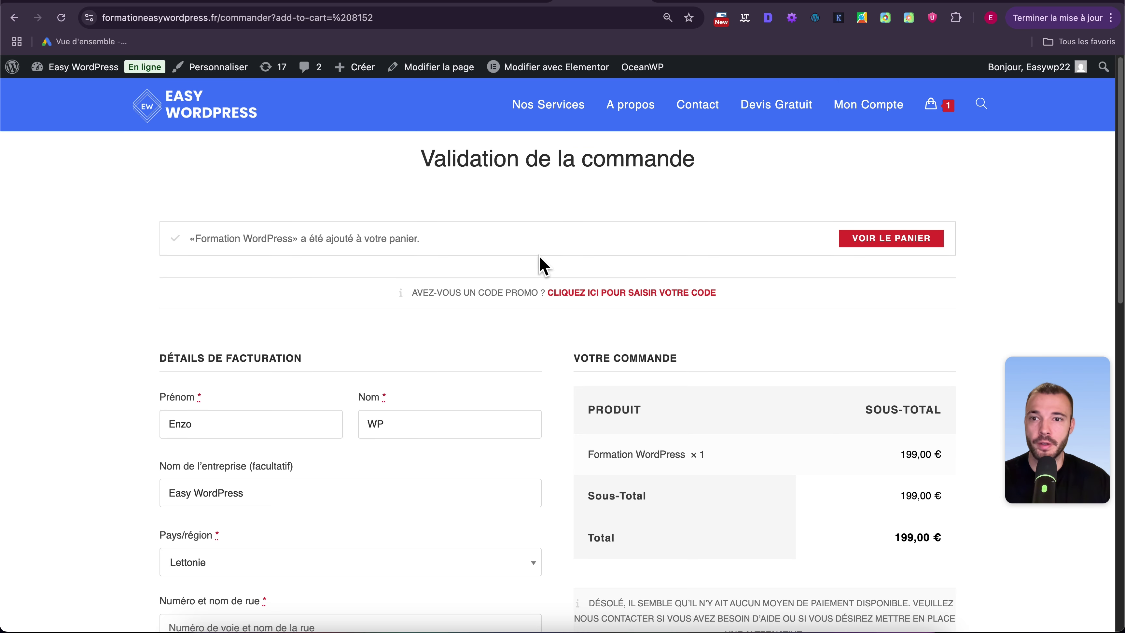
scroll(580, 305, down, 5)
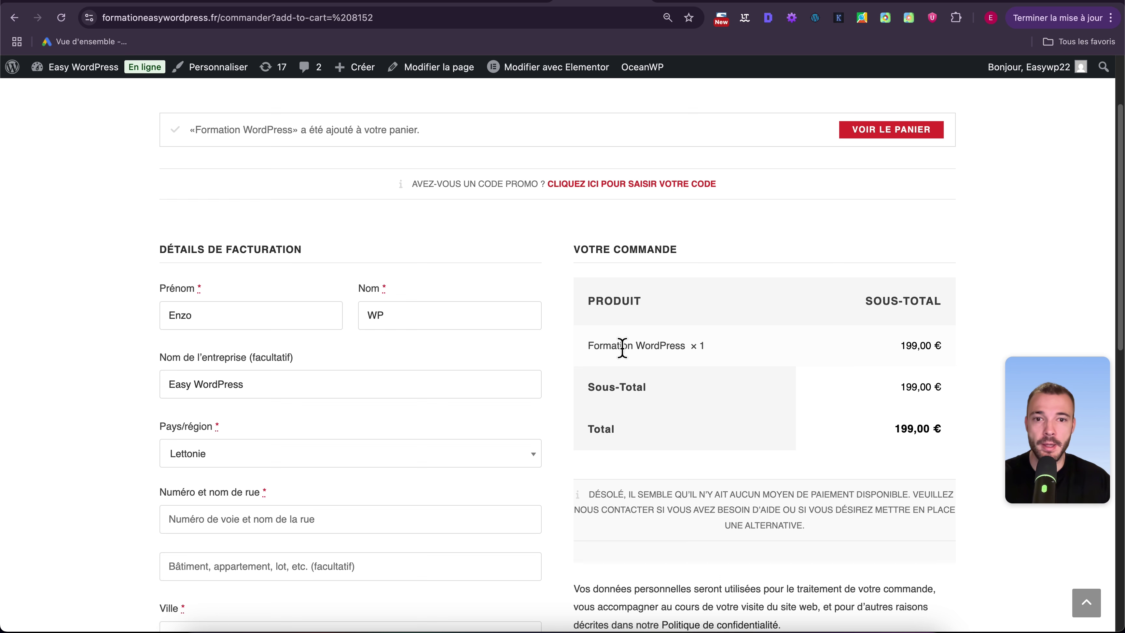
scroll(623, 348, up, 5)
scroll(583, 350, down, 5)
scroll(593, 386, down, 6)
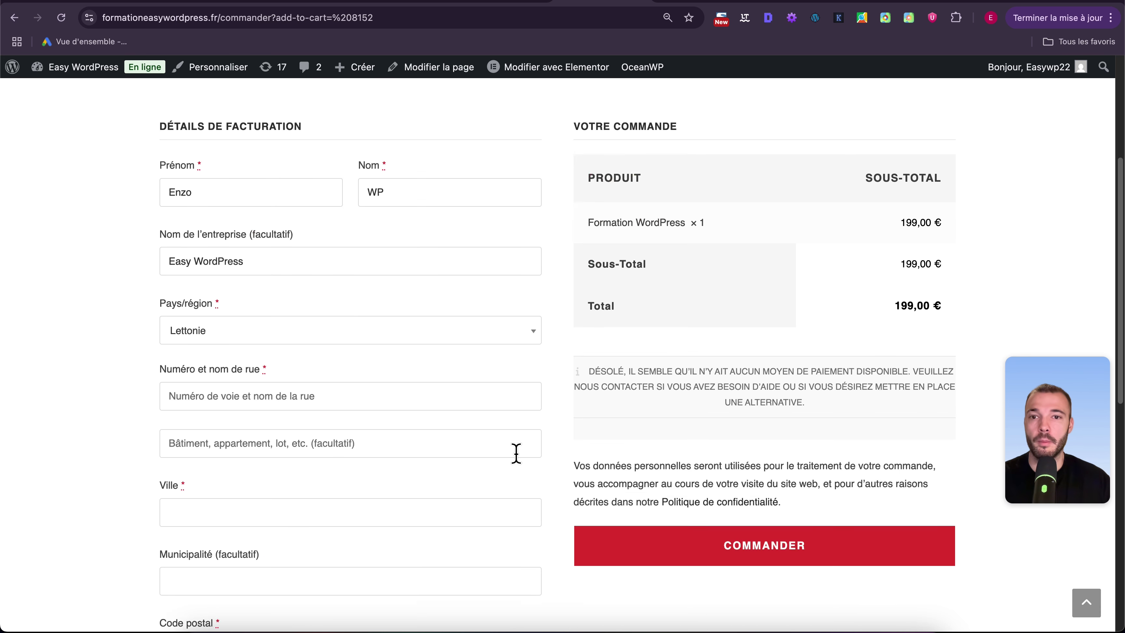
scroll(514, 453, down, 2)
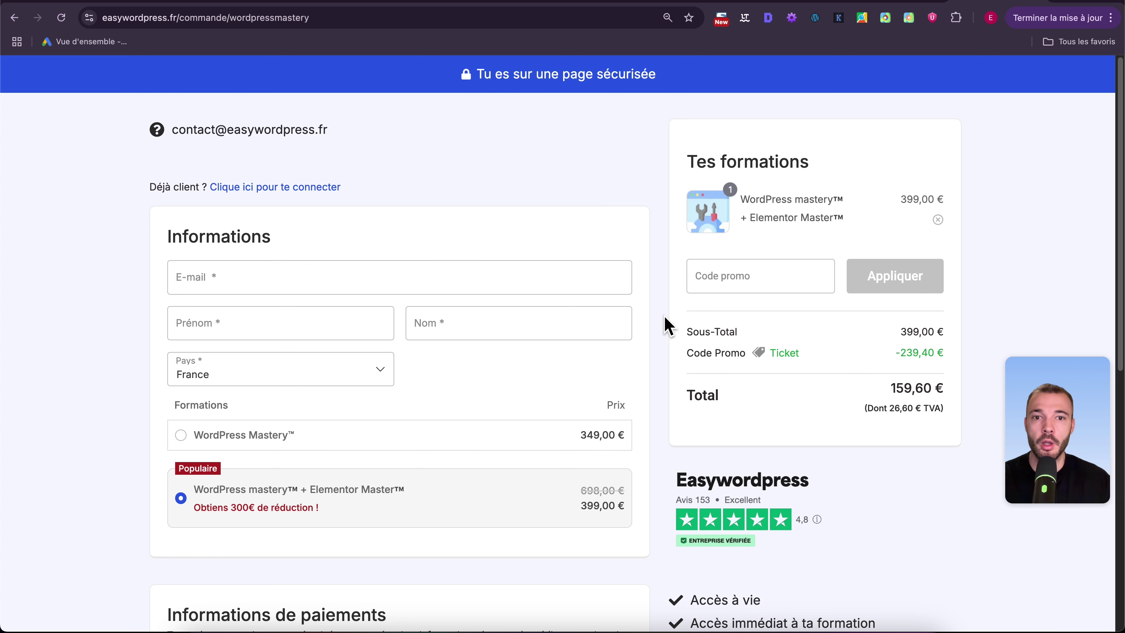
Examine the example checkout page at easywordpress.fr/commande/wordpressmastery, including its customer fields, course options, order summary and card payment section.
scroll(666, 328, down, 9)
scroll(670, 337, down, 4)
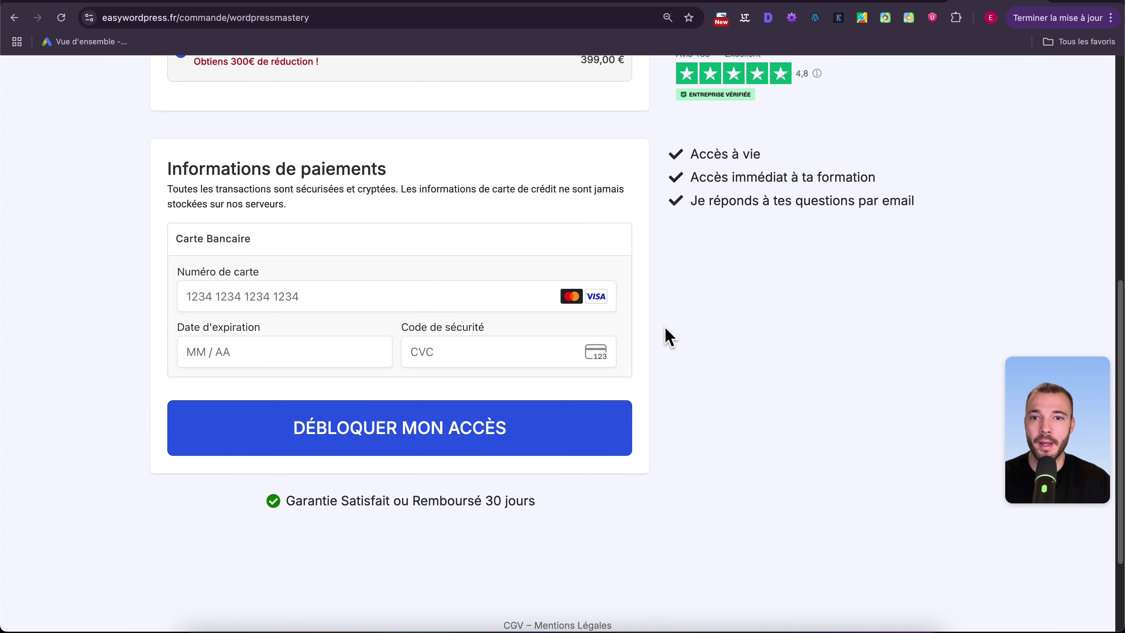
scroll(670, 338, up, 10)
scroll(668, 335, down, 2)
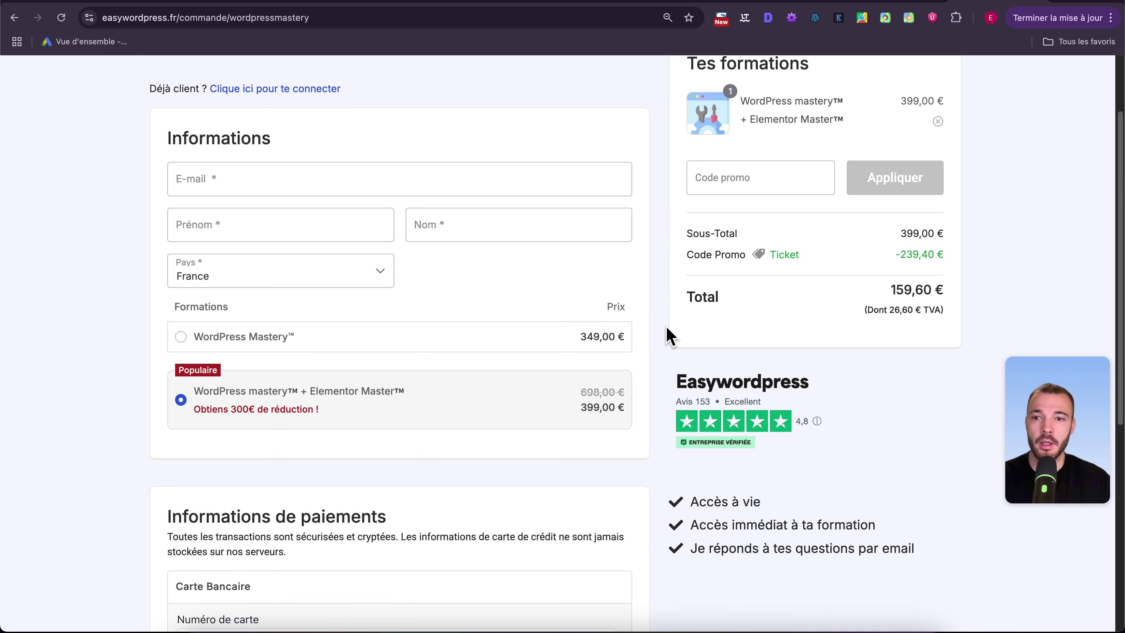
scroll(648, 395, down, 5)
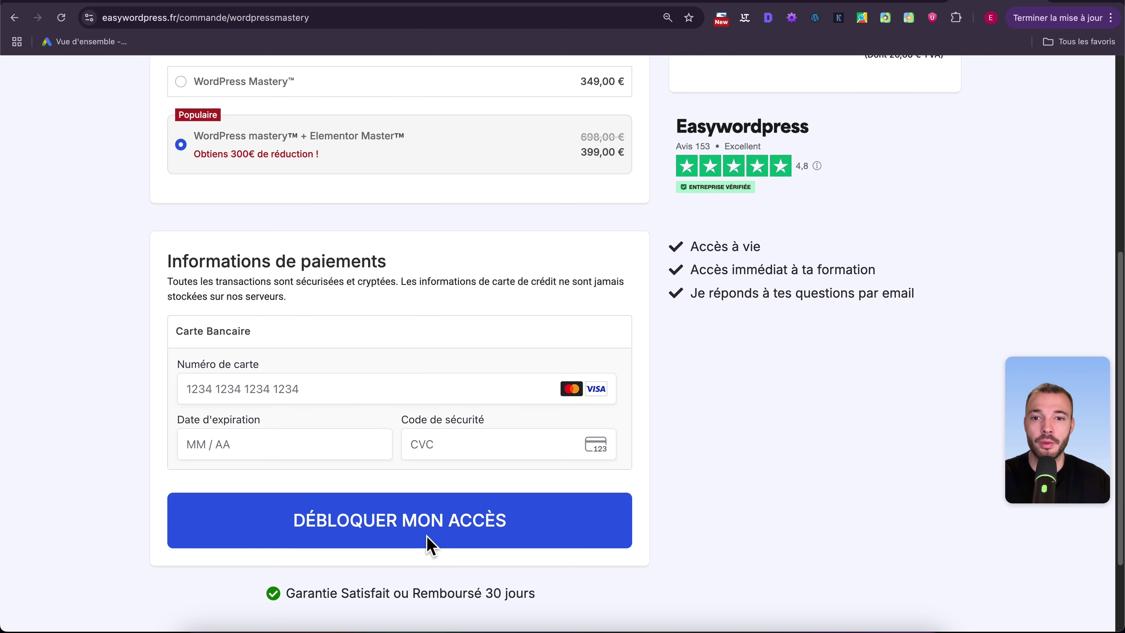
scroll(725, 445, up, 4)
scroll(727, 432, up, 4)
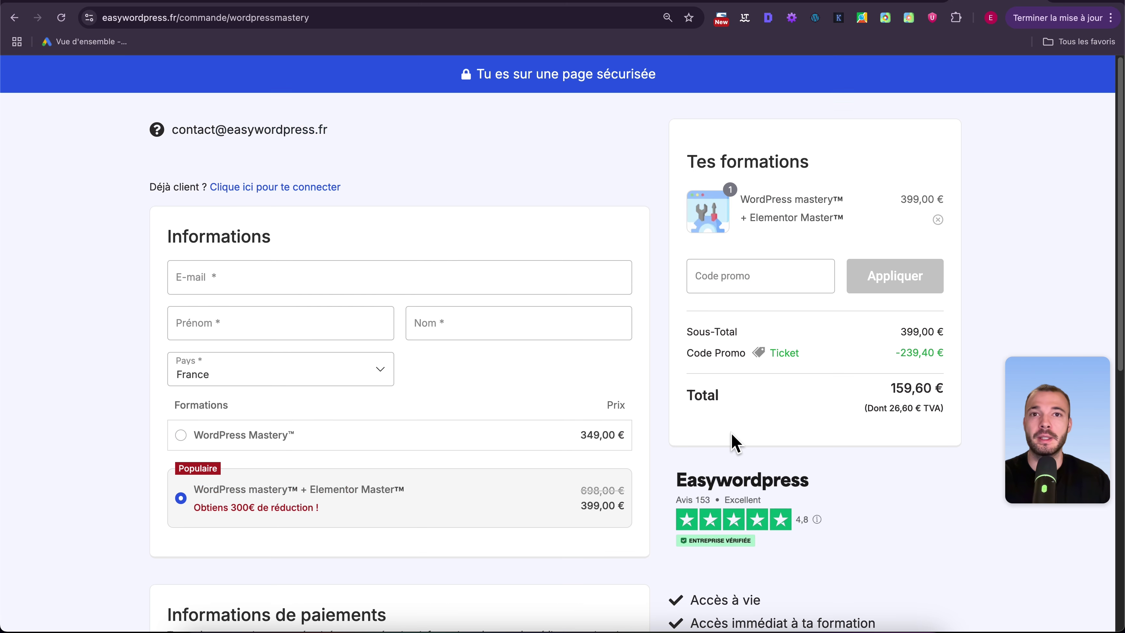